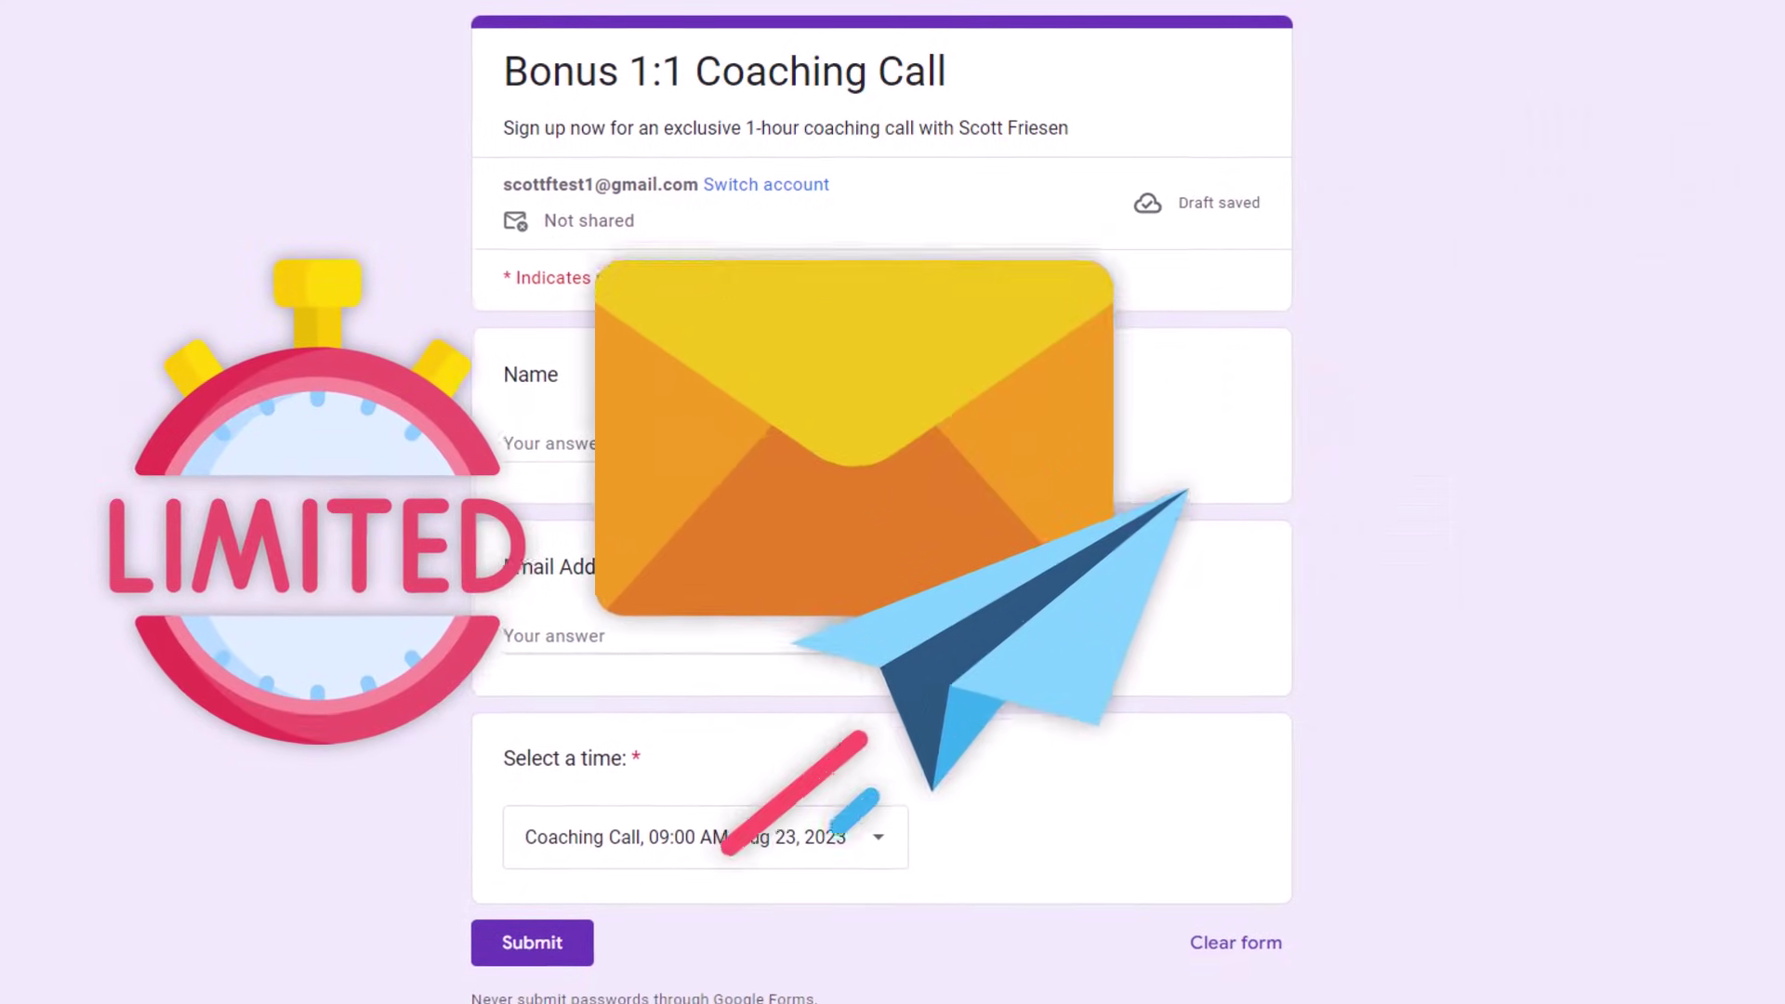
Step: In the form preview, choose the Aug 23, 2023 Coaching Call slot from the Select a time dropdown
left_click(868, 847)
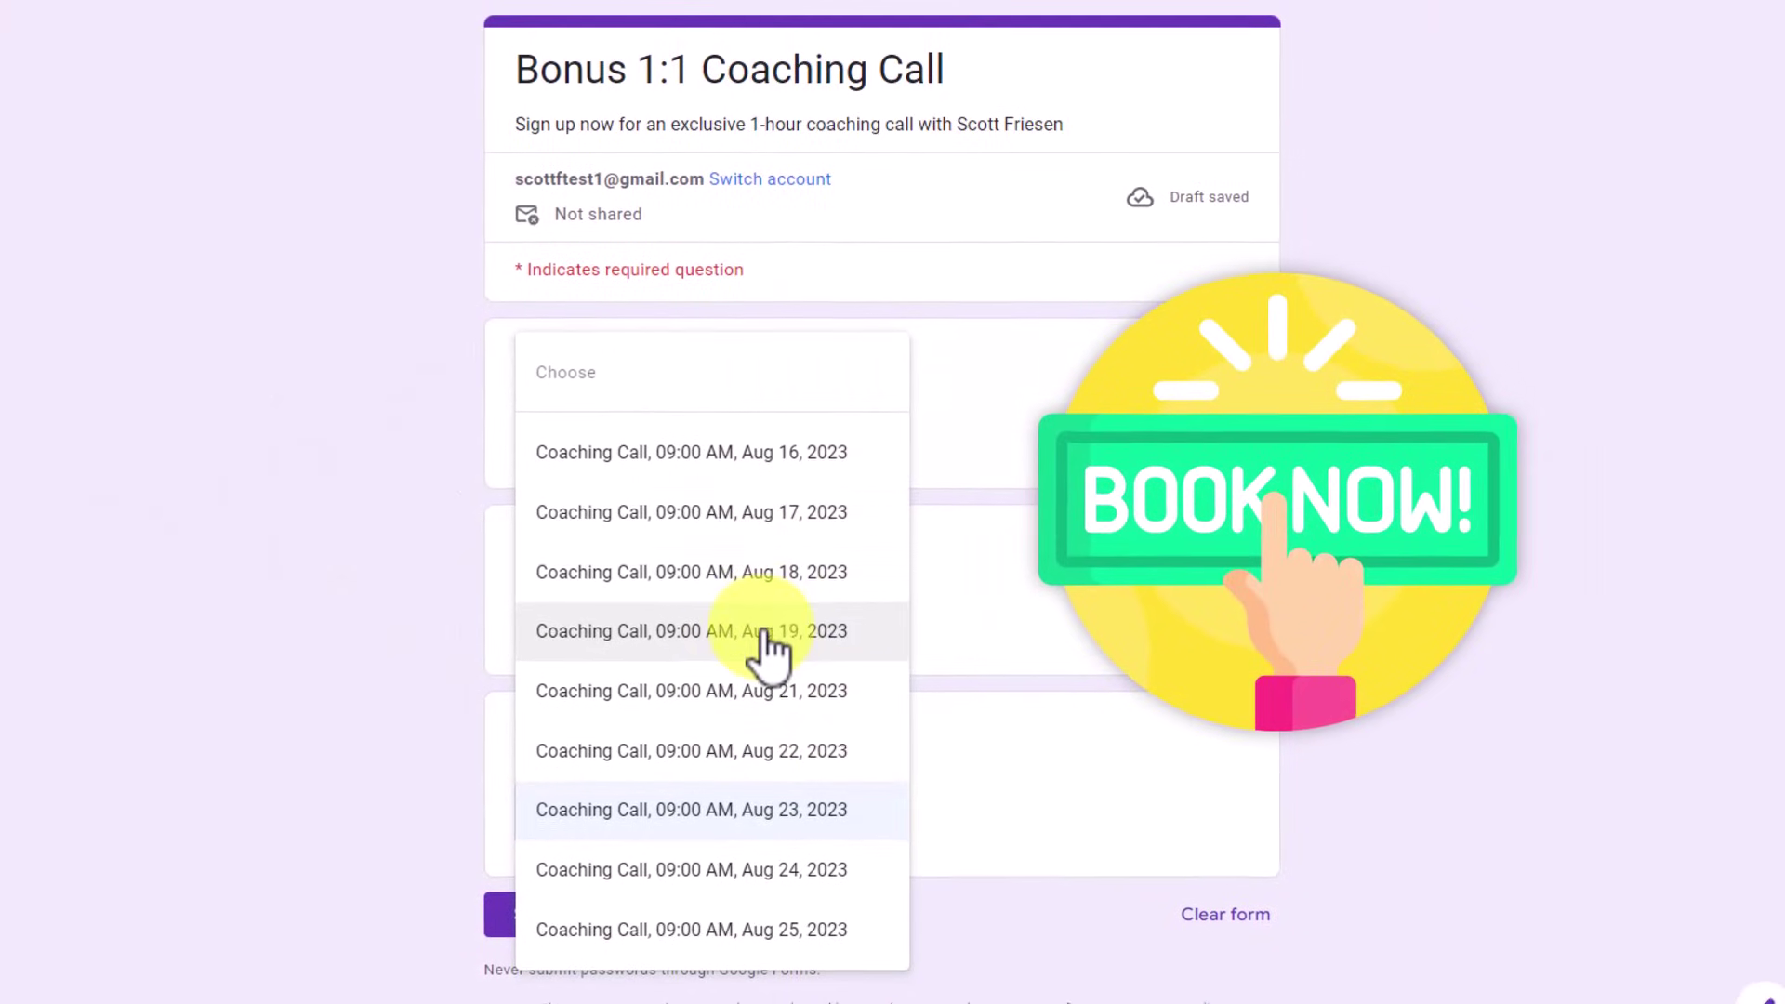
left_click(988, 598)
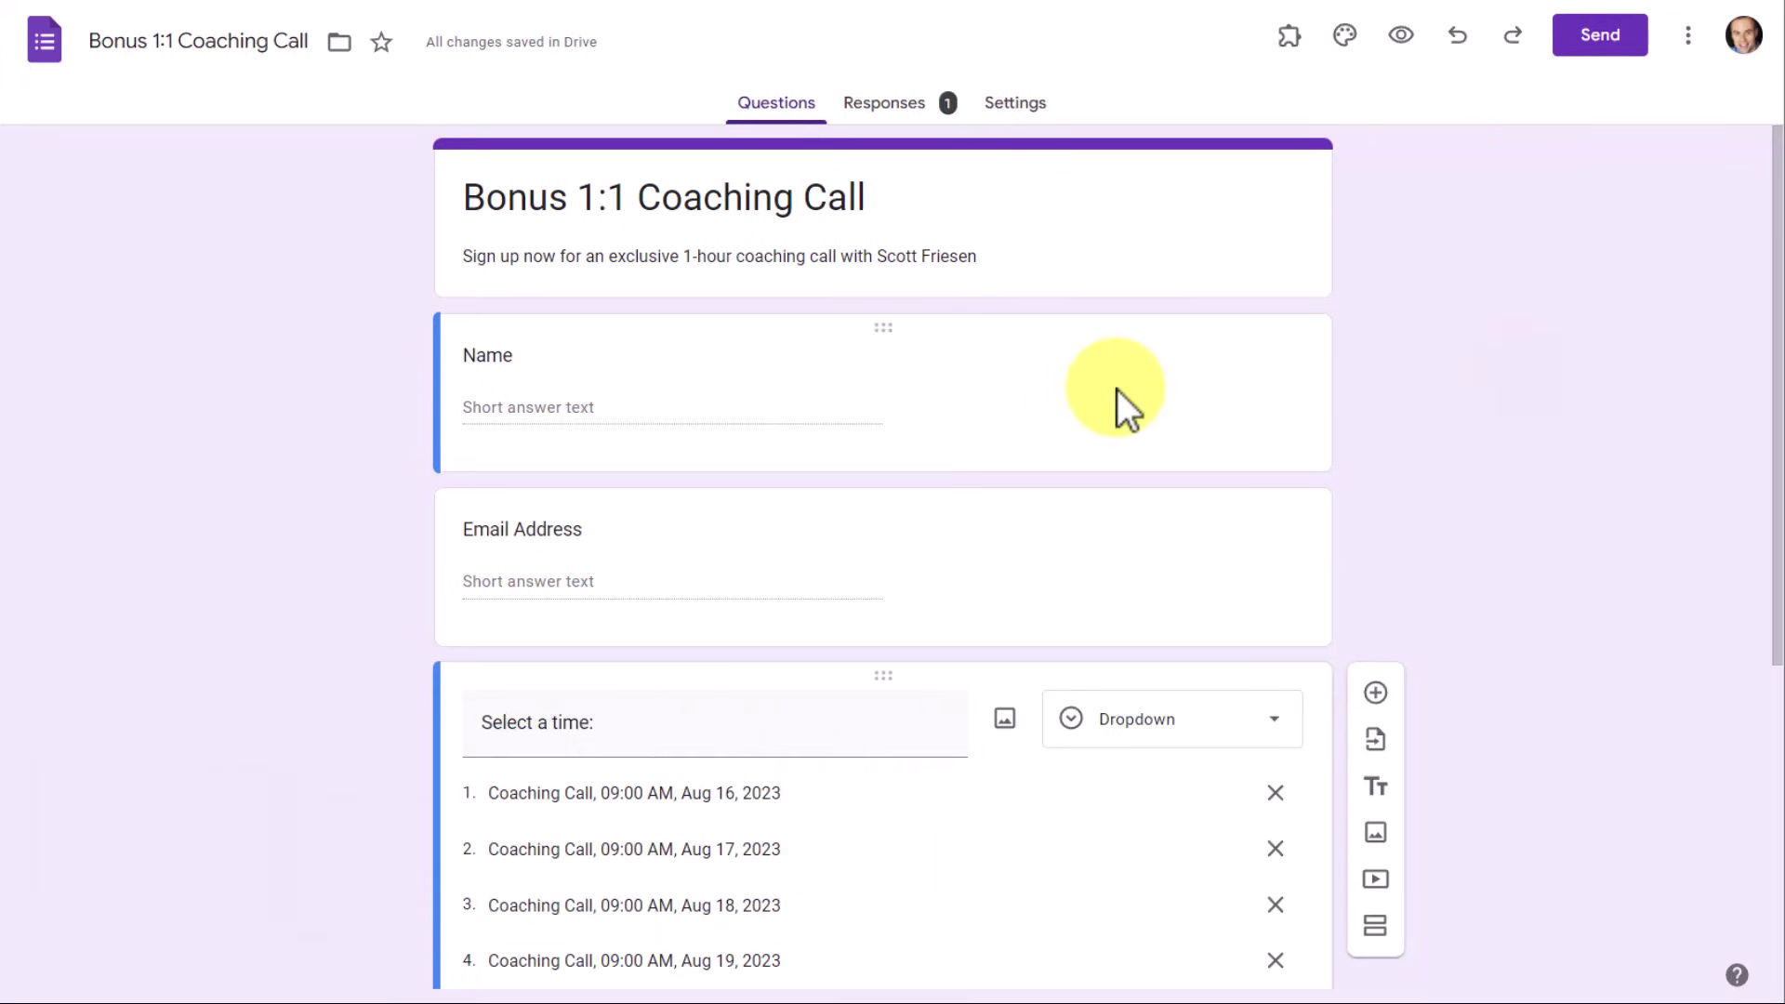
scroll(1118, 395, "down", 5)
scroll(1112, 438, "up", 5)
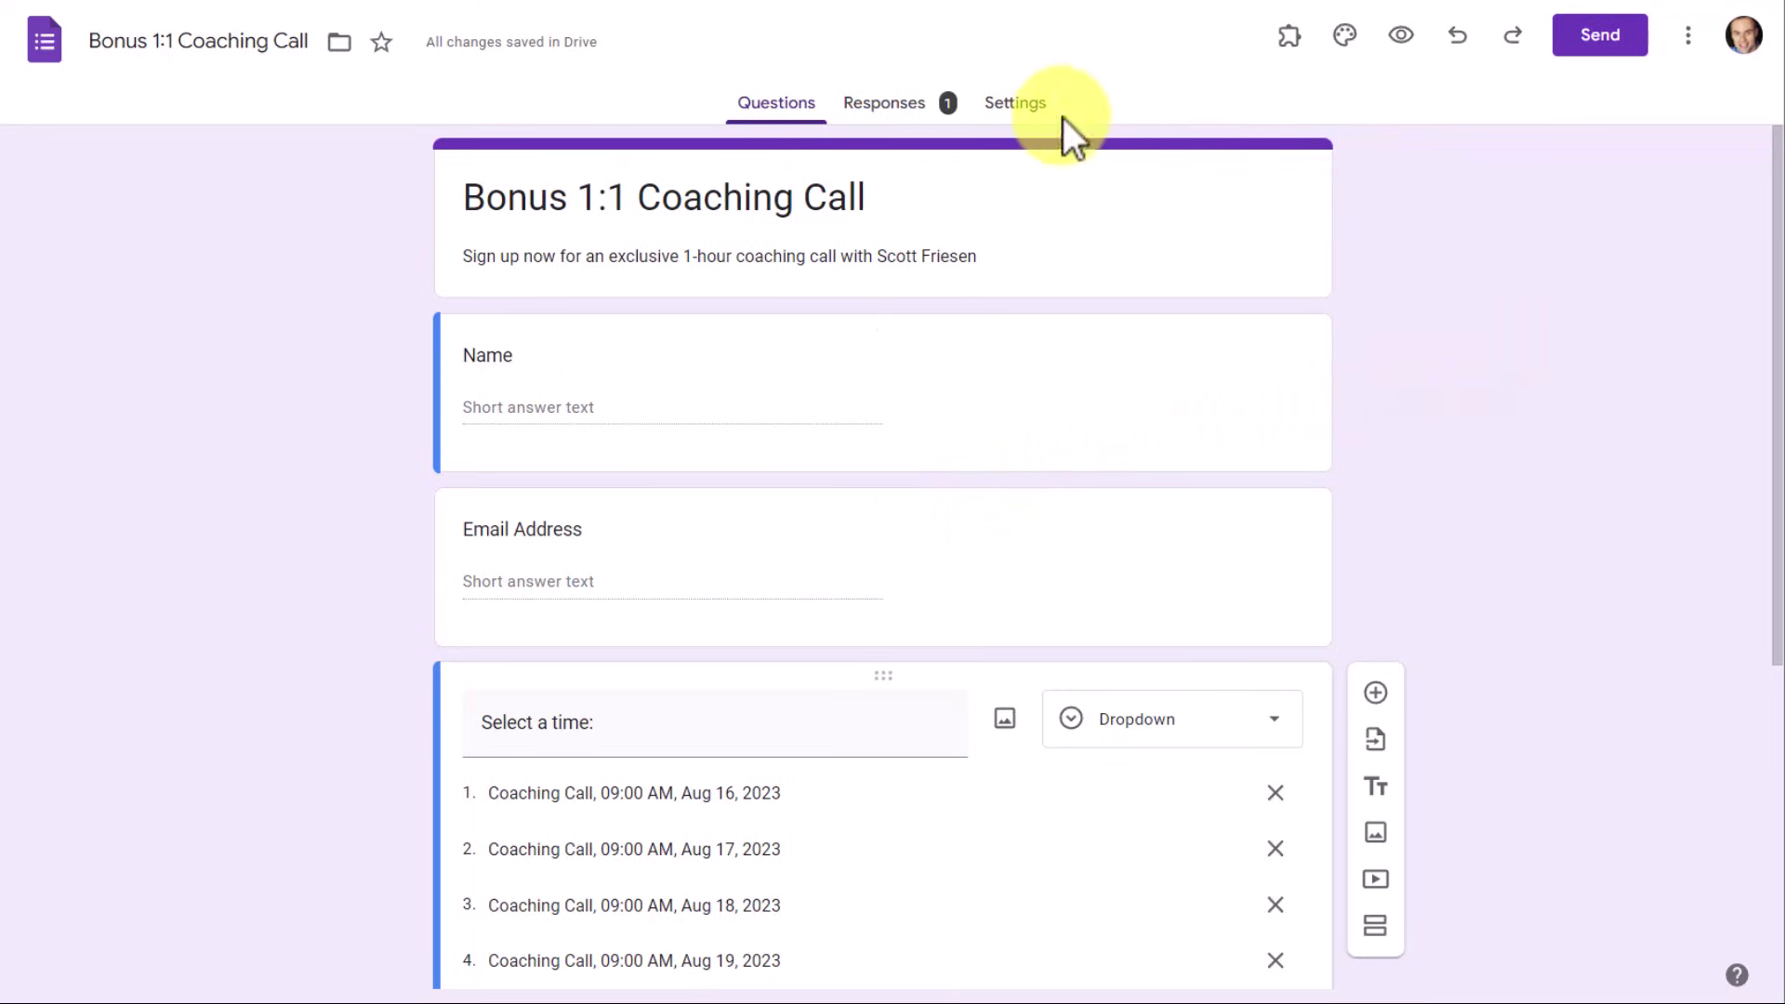
left_click(1016, 102)
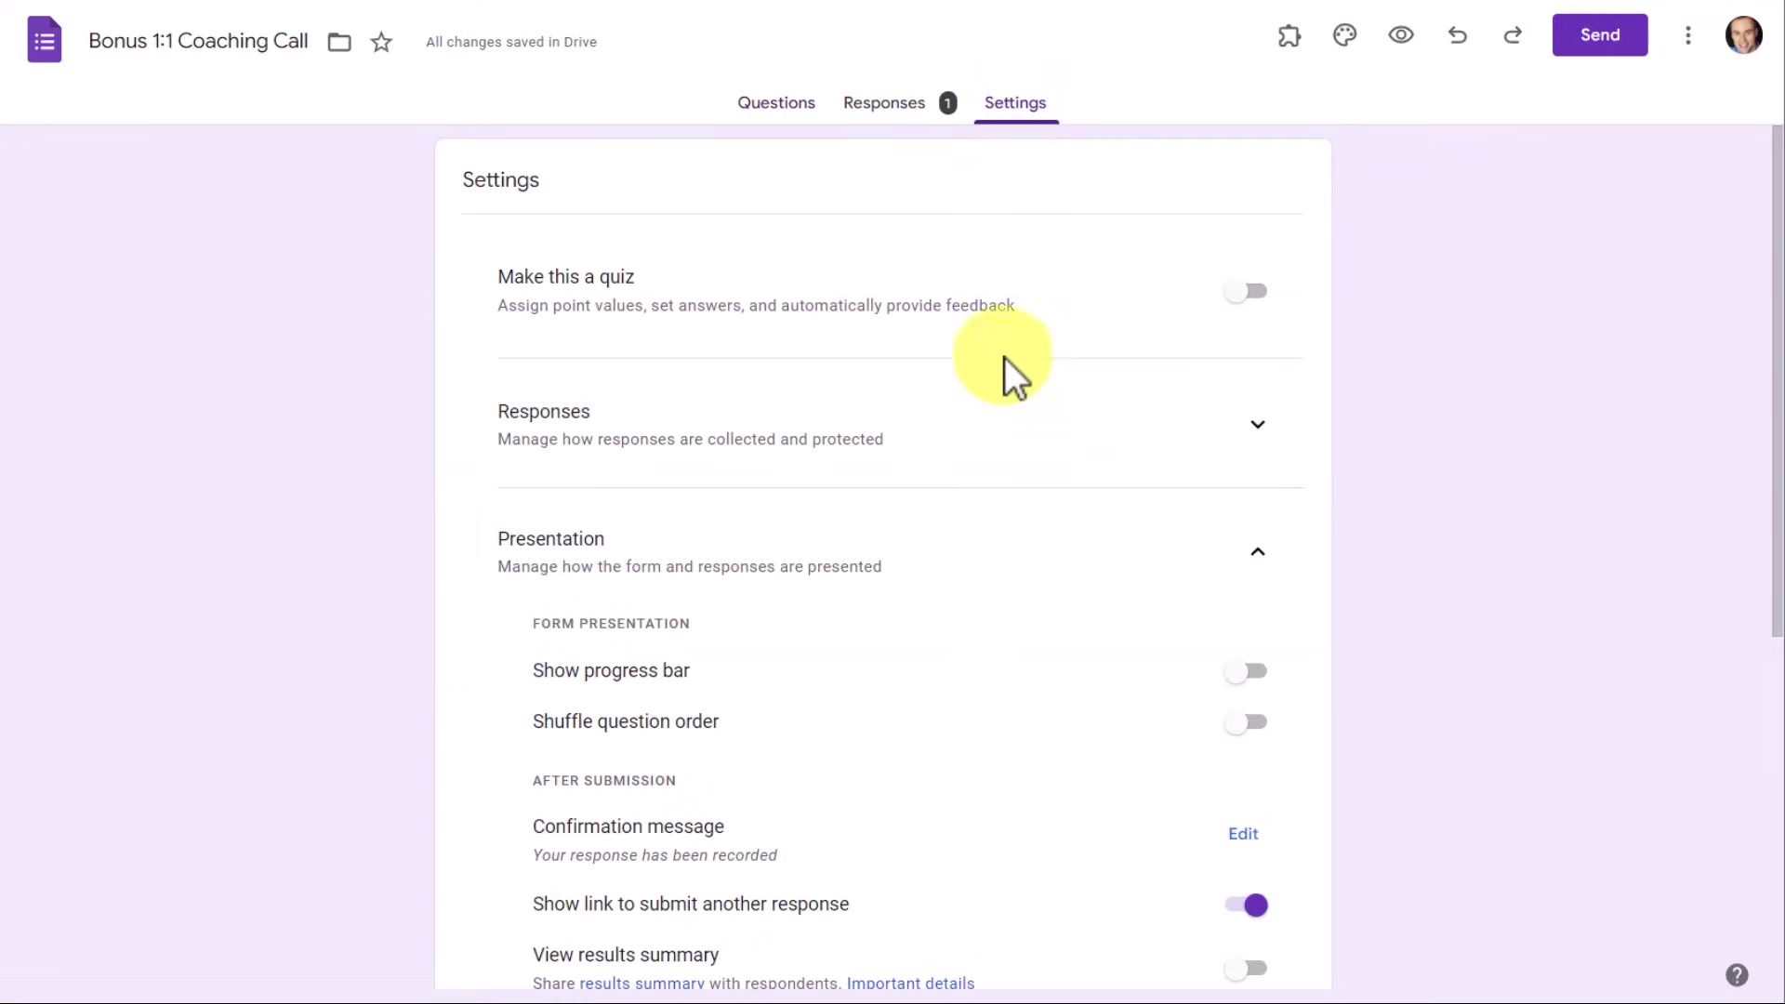
left_click(771, 111)
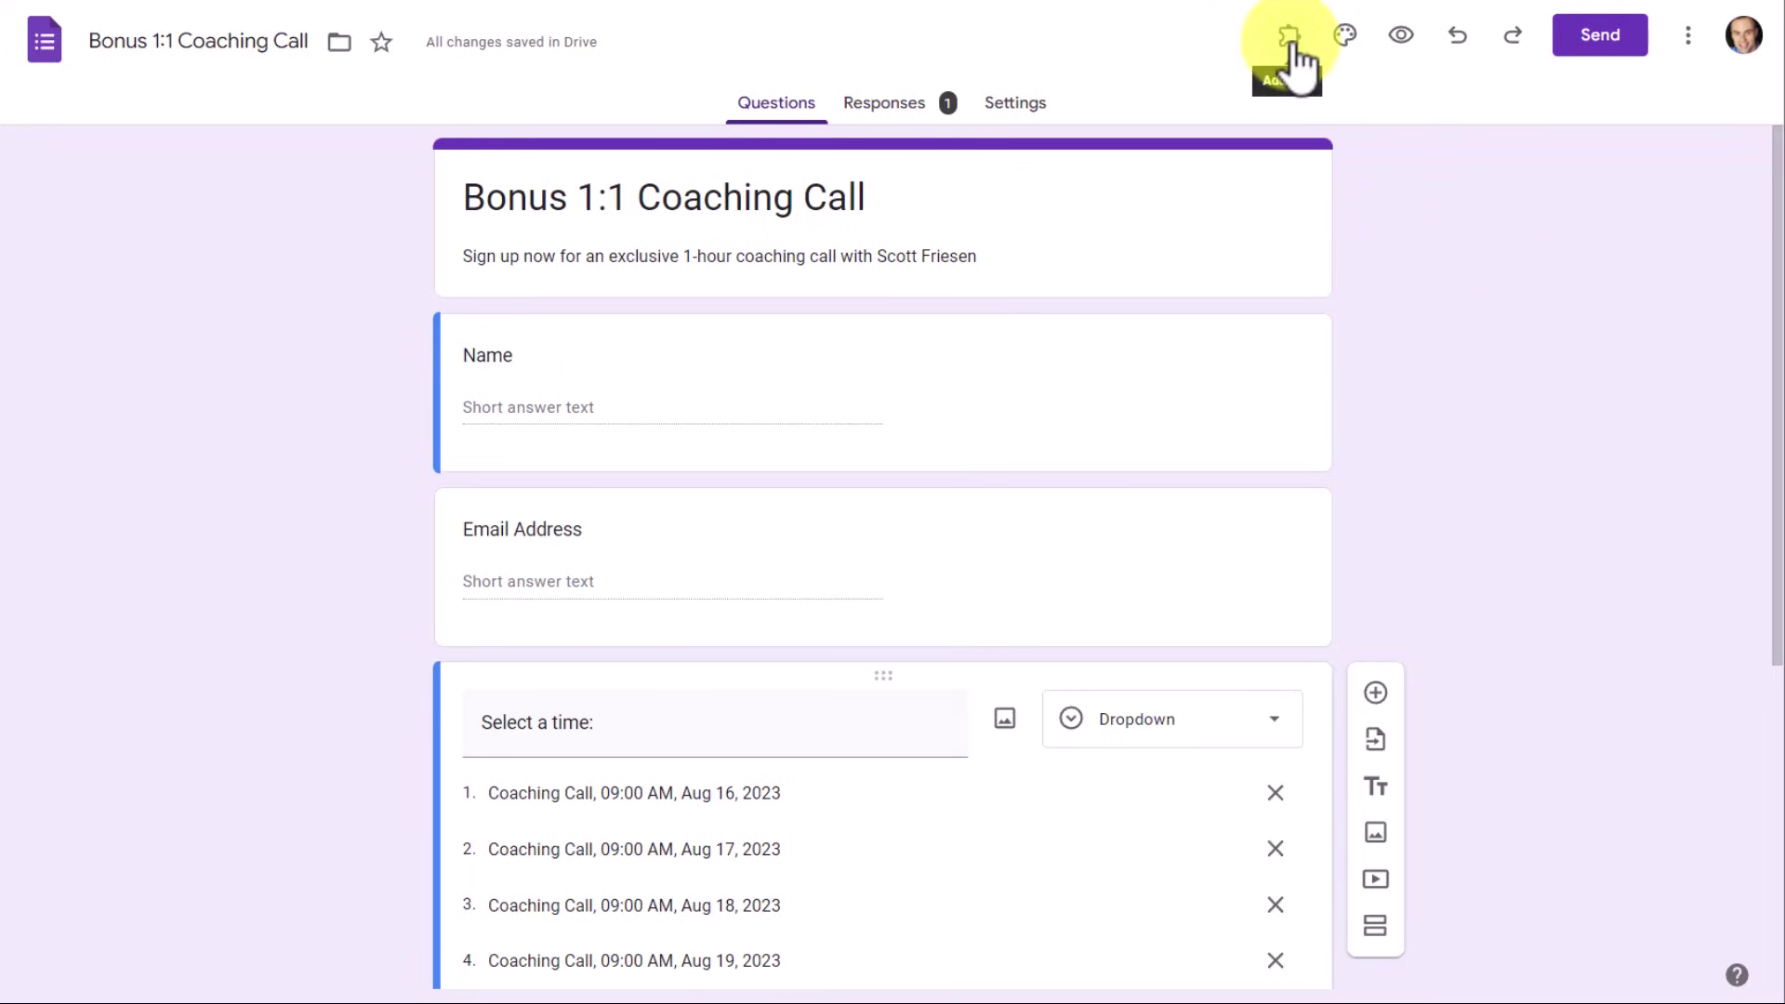
Step: Find formLimiter under Get add-ons and view its already-installed detail page
left_click(1688, 38)
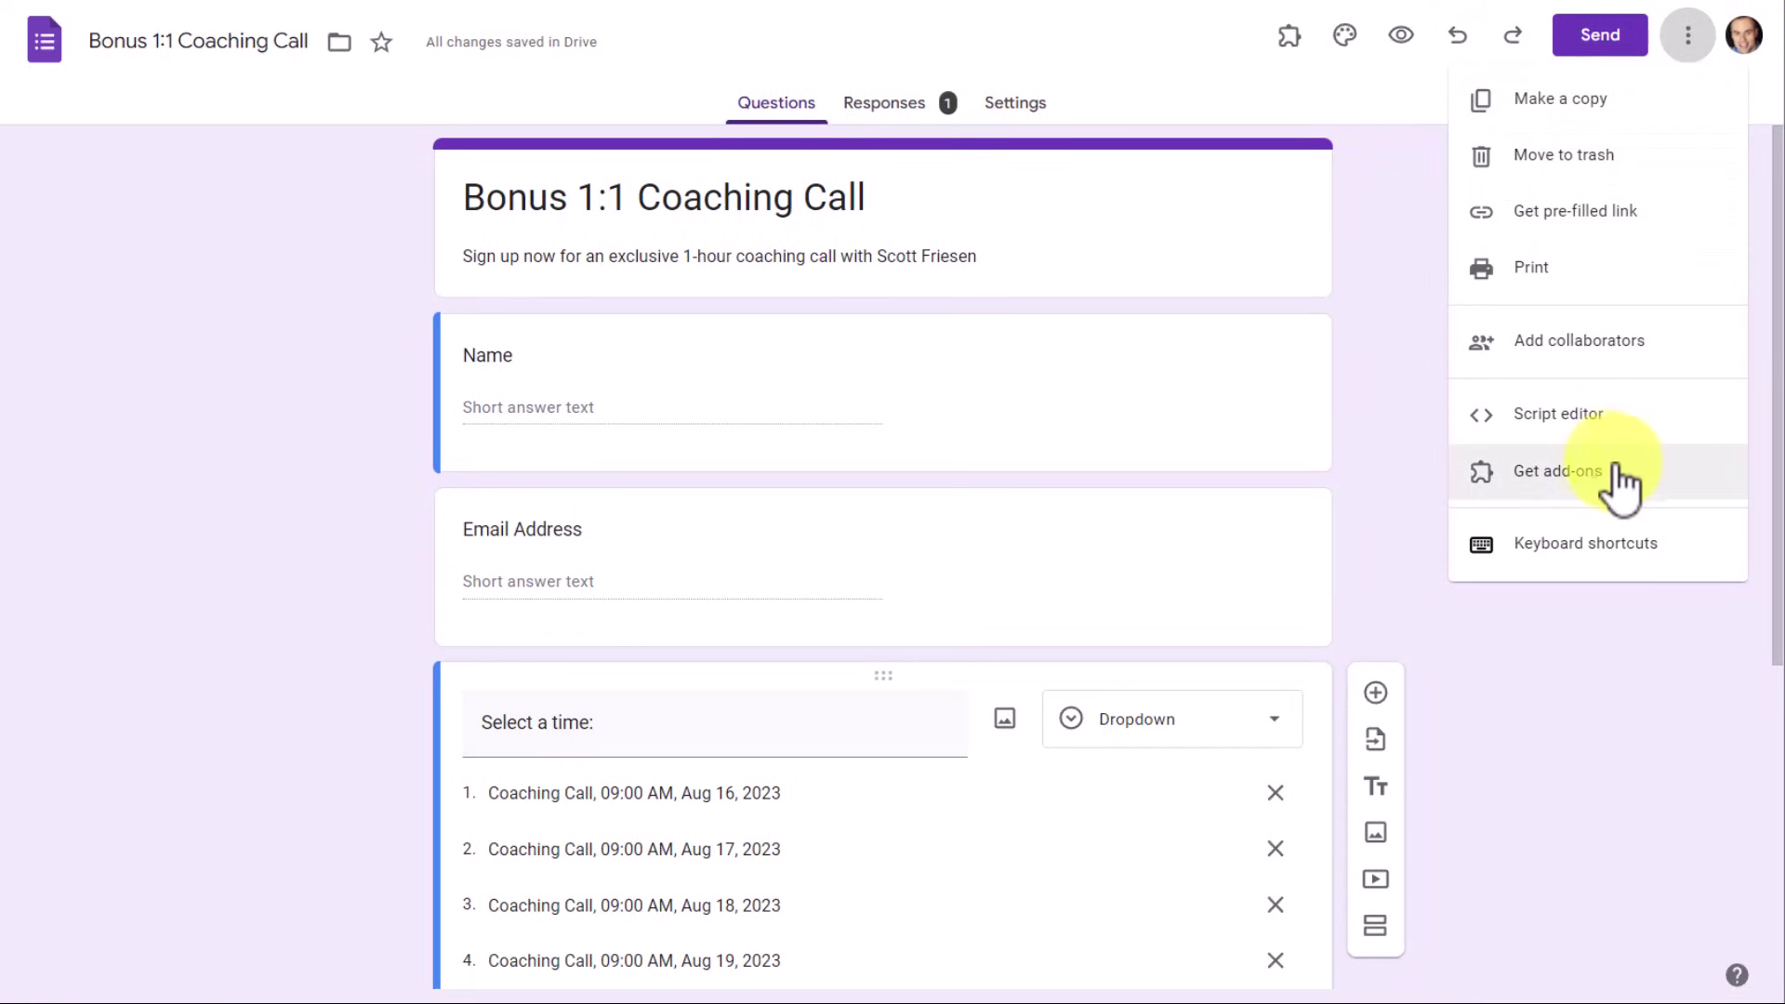
left_click(1556, 479)
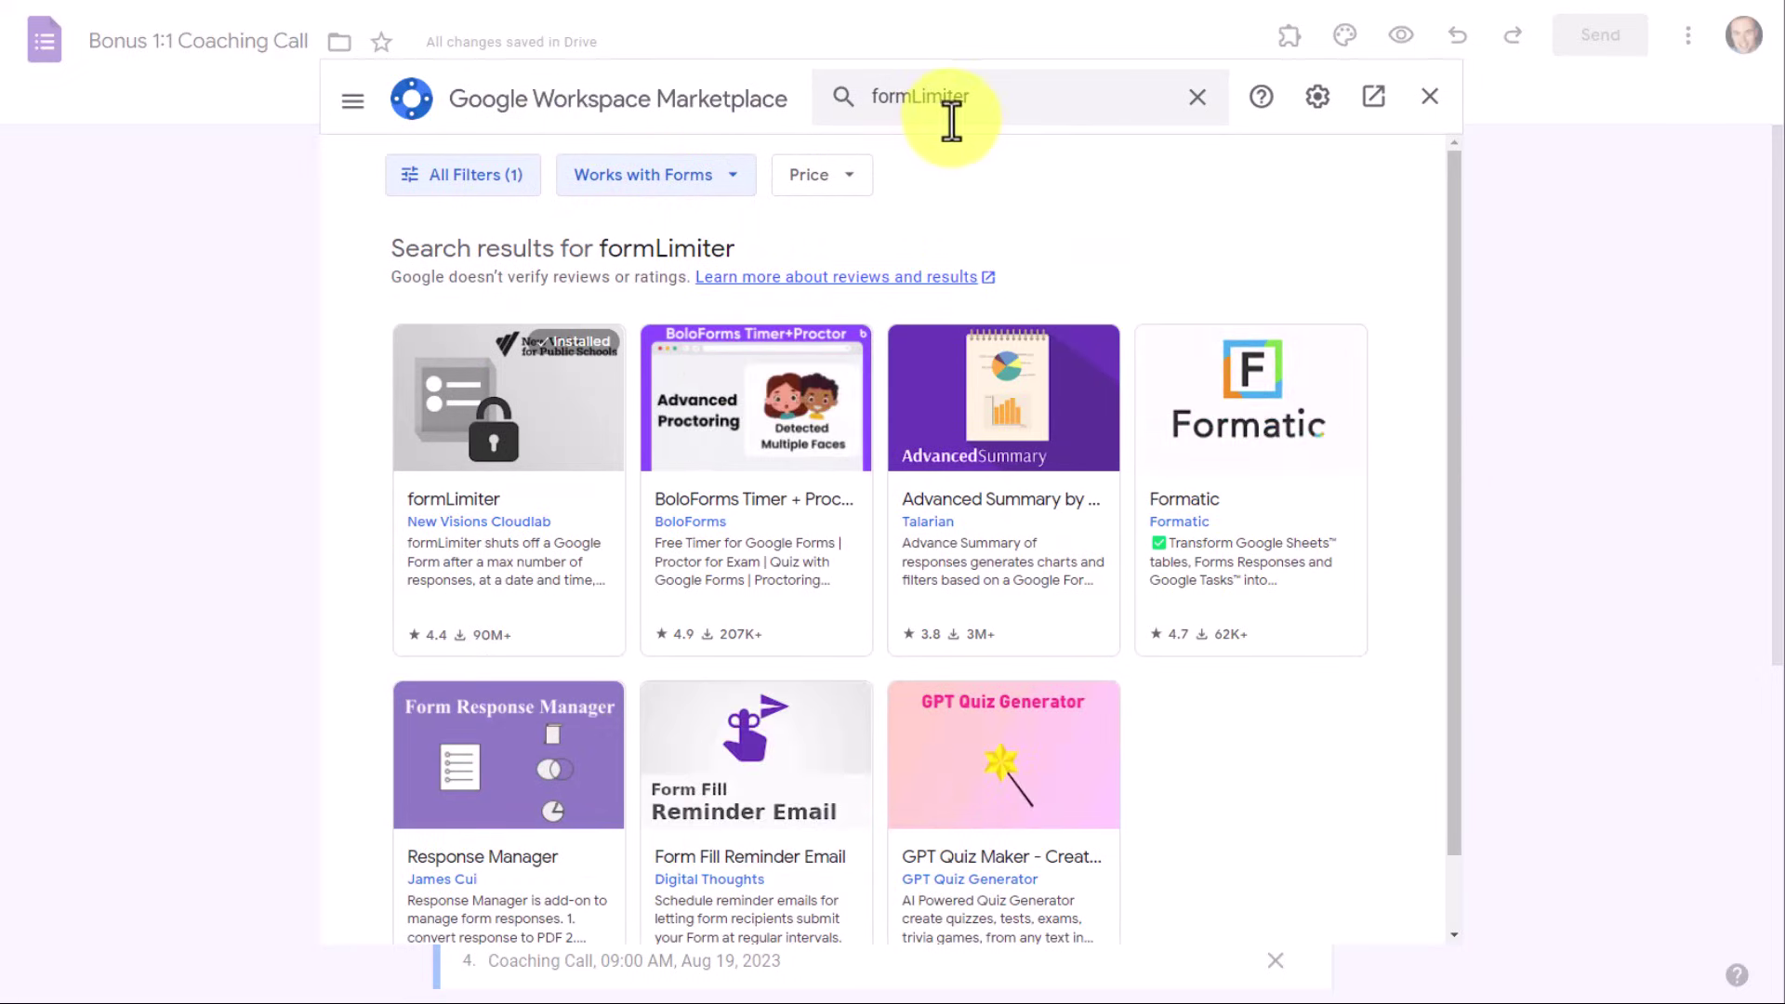
left_click(548, 437)
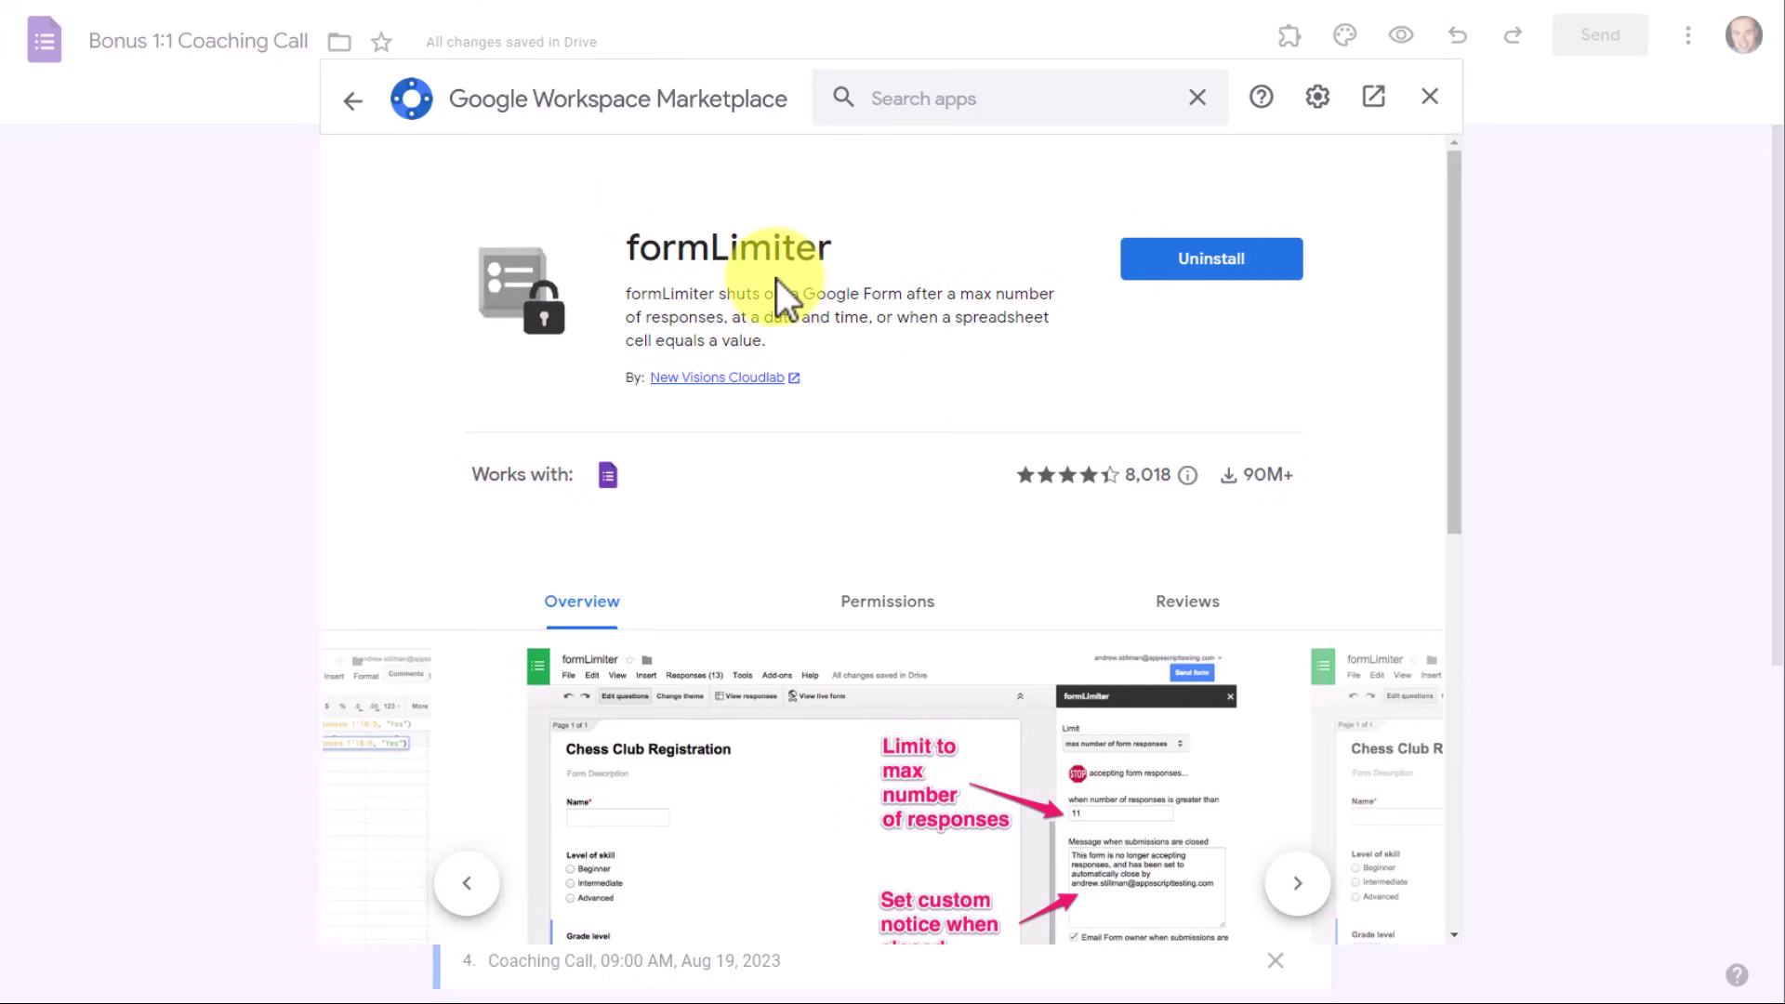
left_click(353, 99)
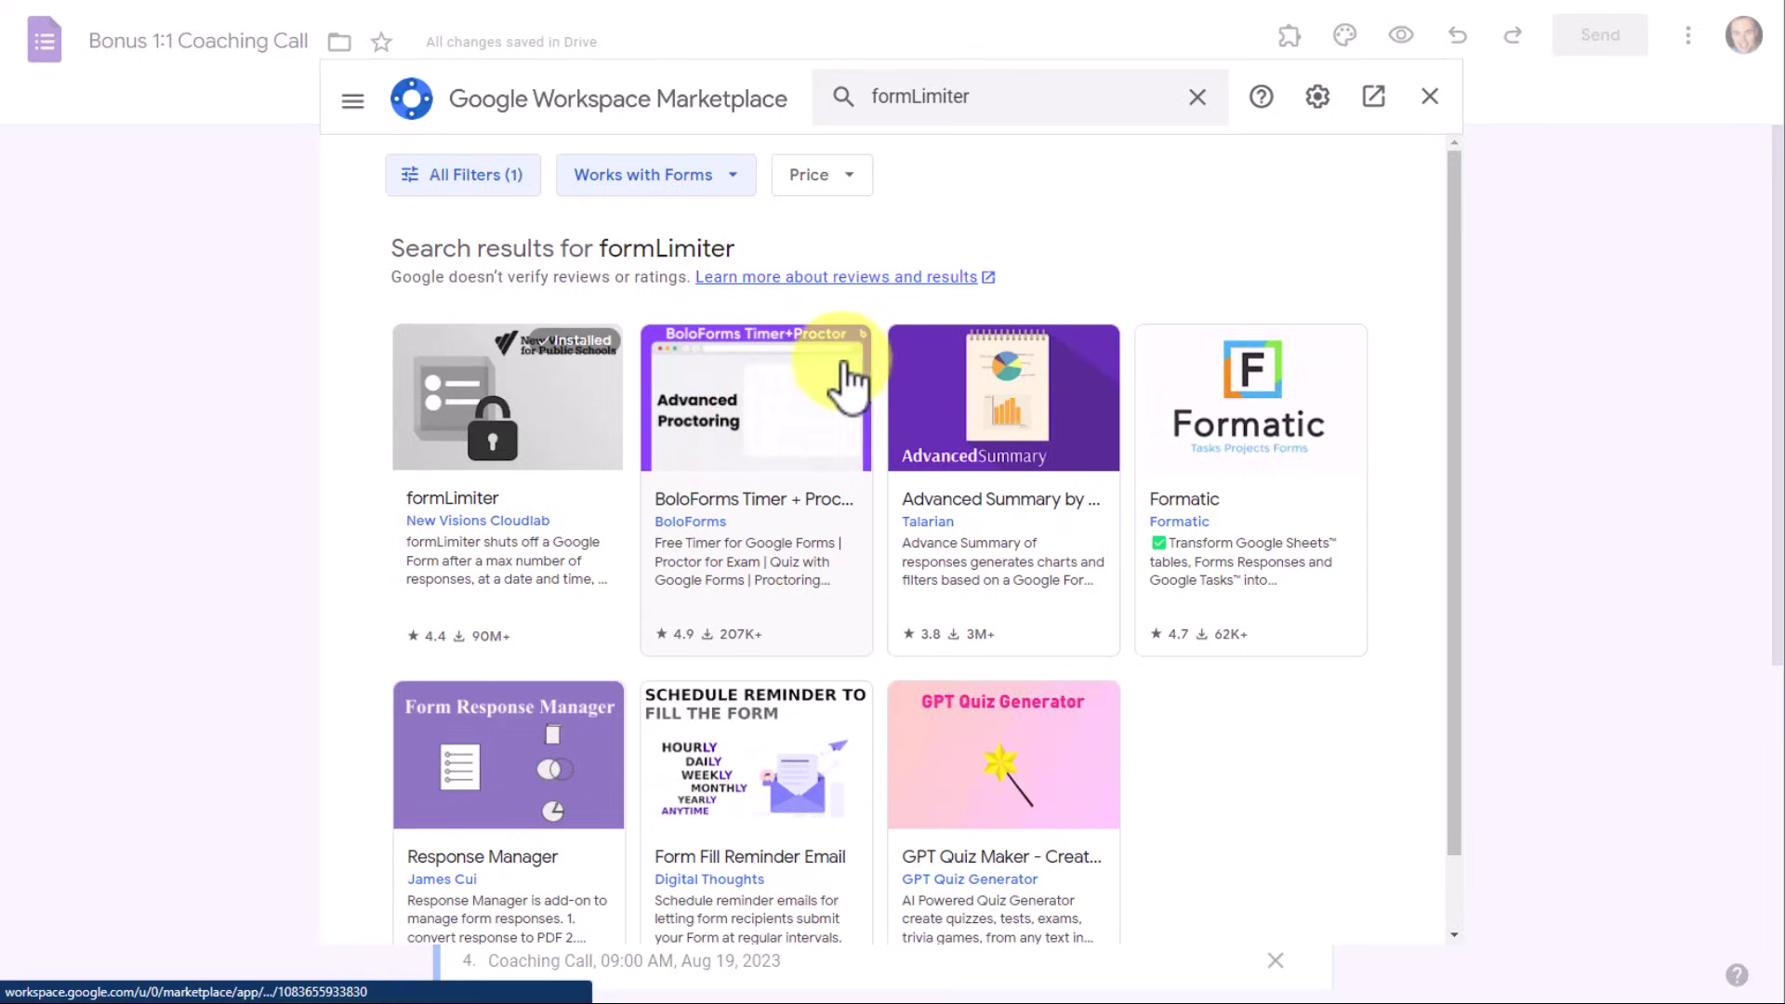
left_click(581, 423)
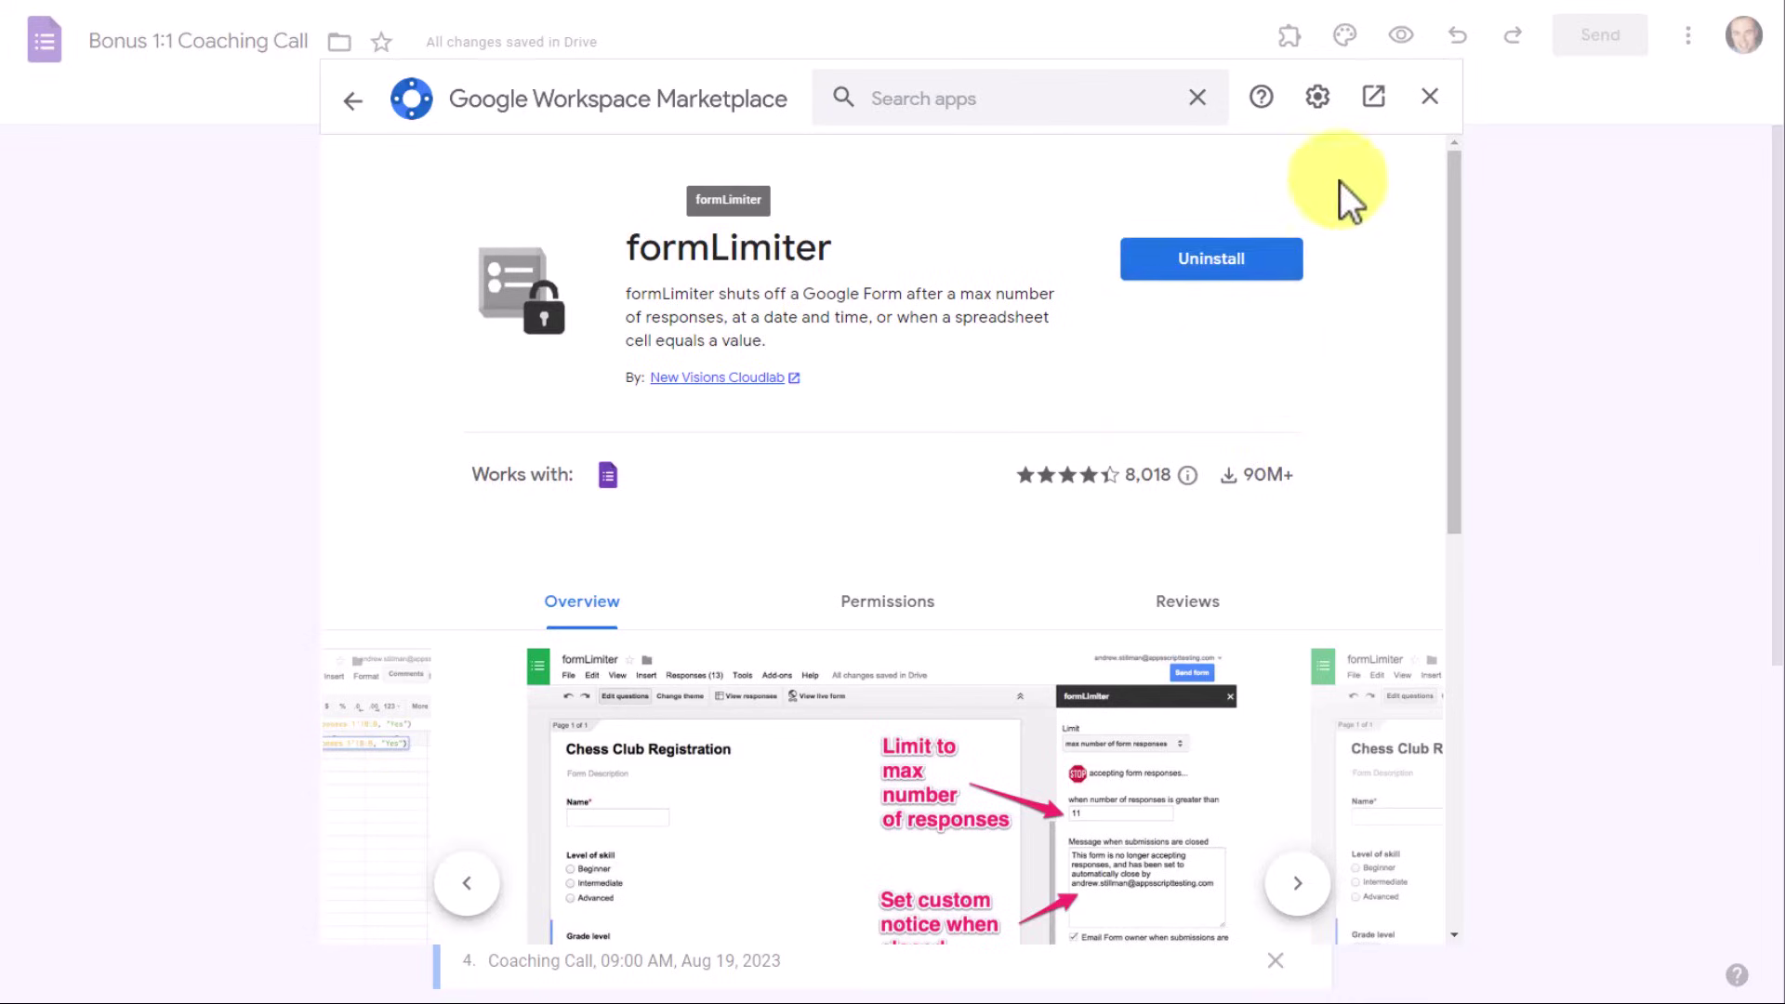
Step: Close the Marketplace and launch formLimiter's Set limit sidebar from the Add-ons menu
left_click(1428, 97)
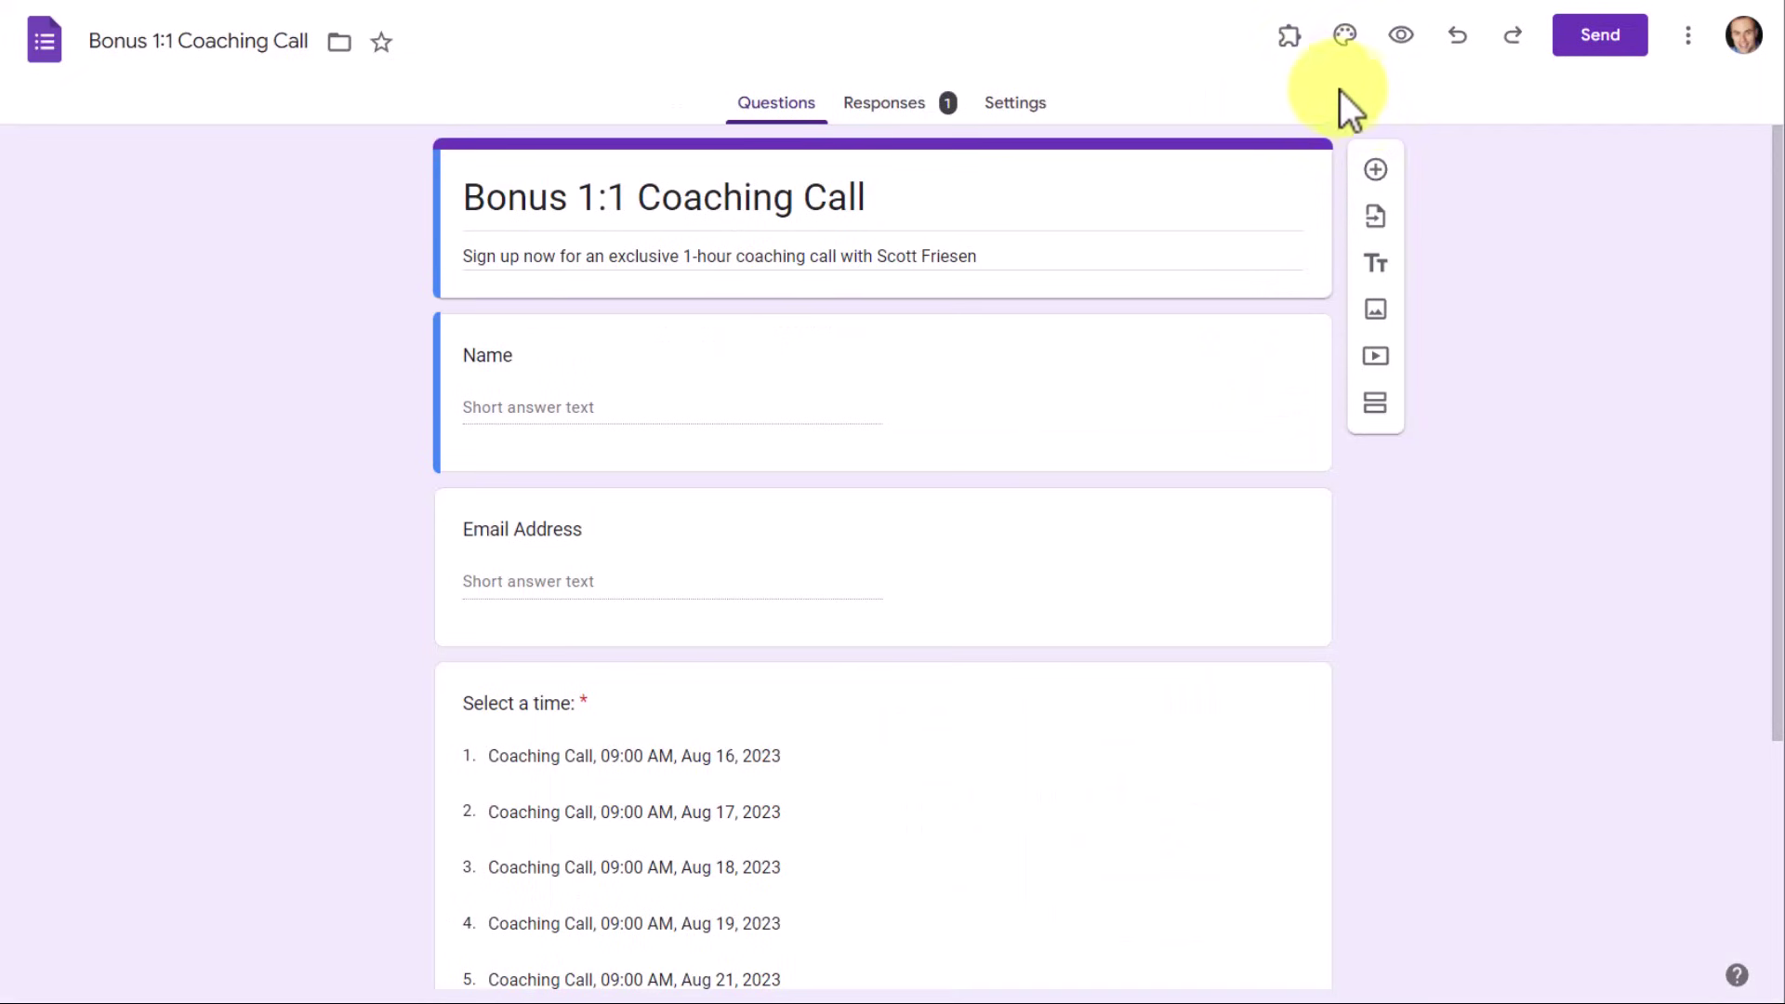
left_click(1294, 42)
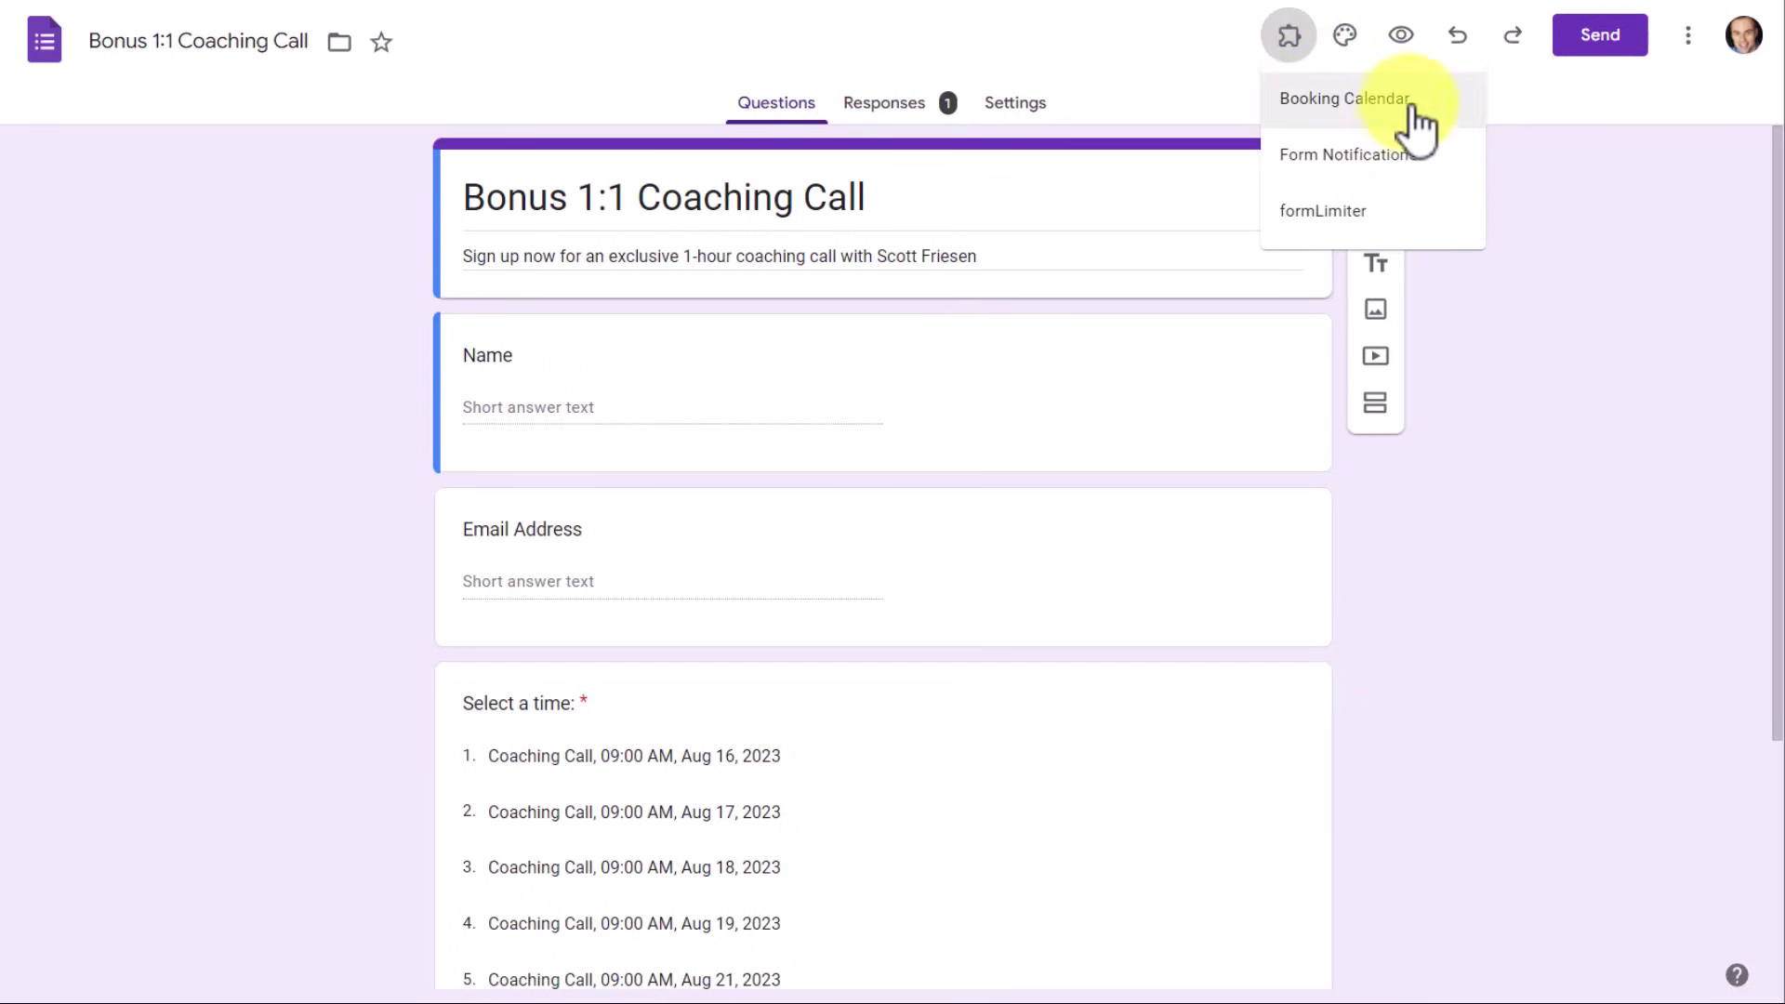
left_click(1318, 213)
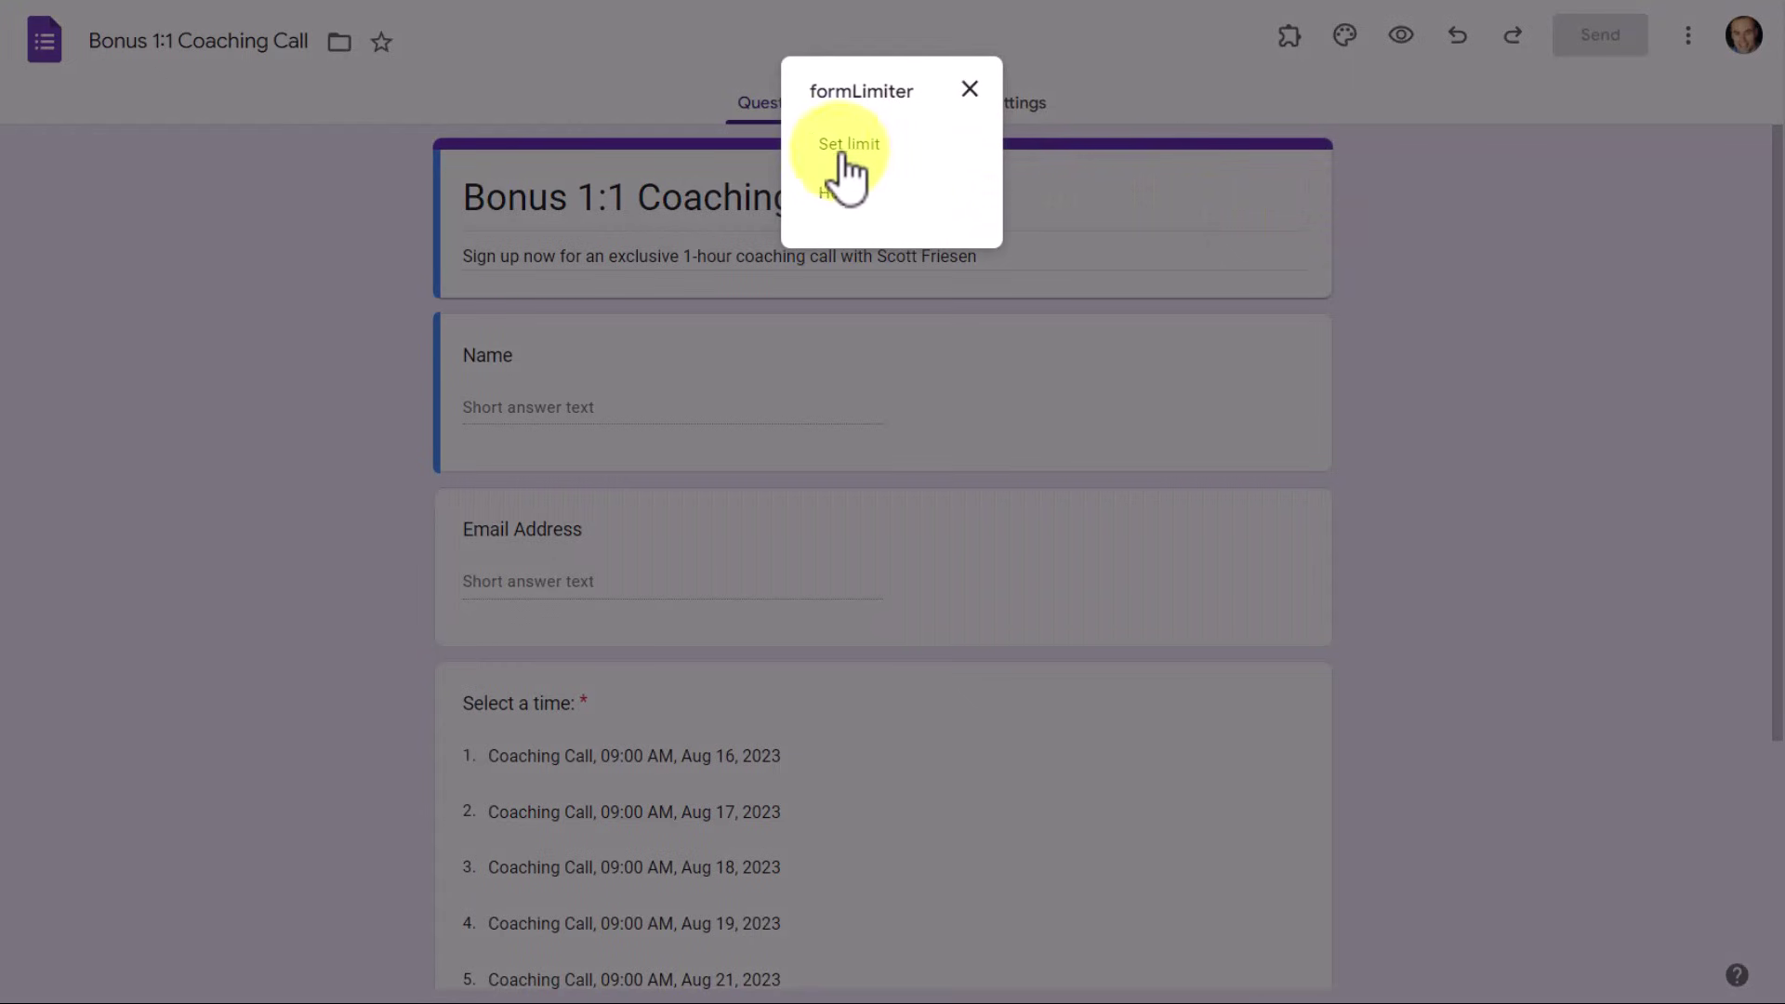
left_click(846, 147)
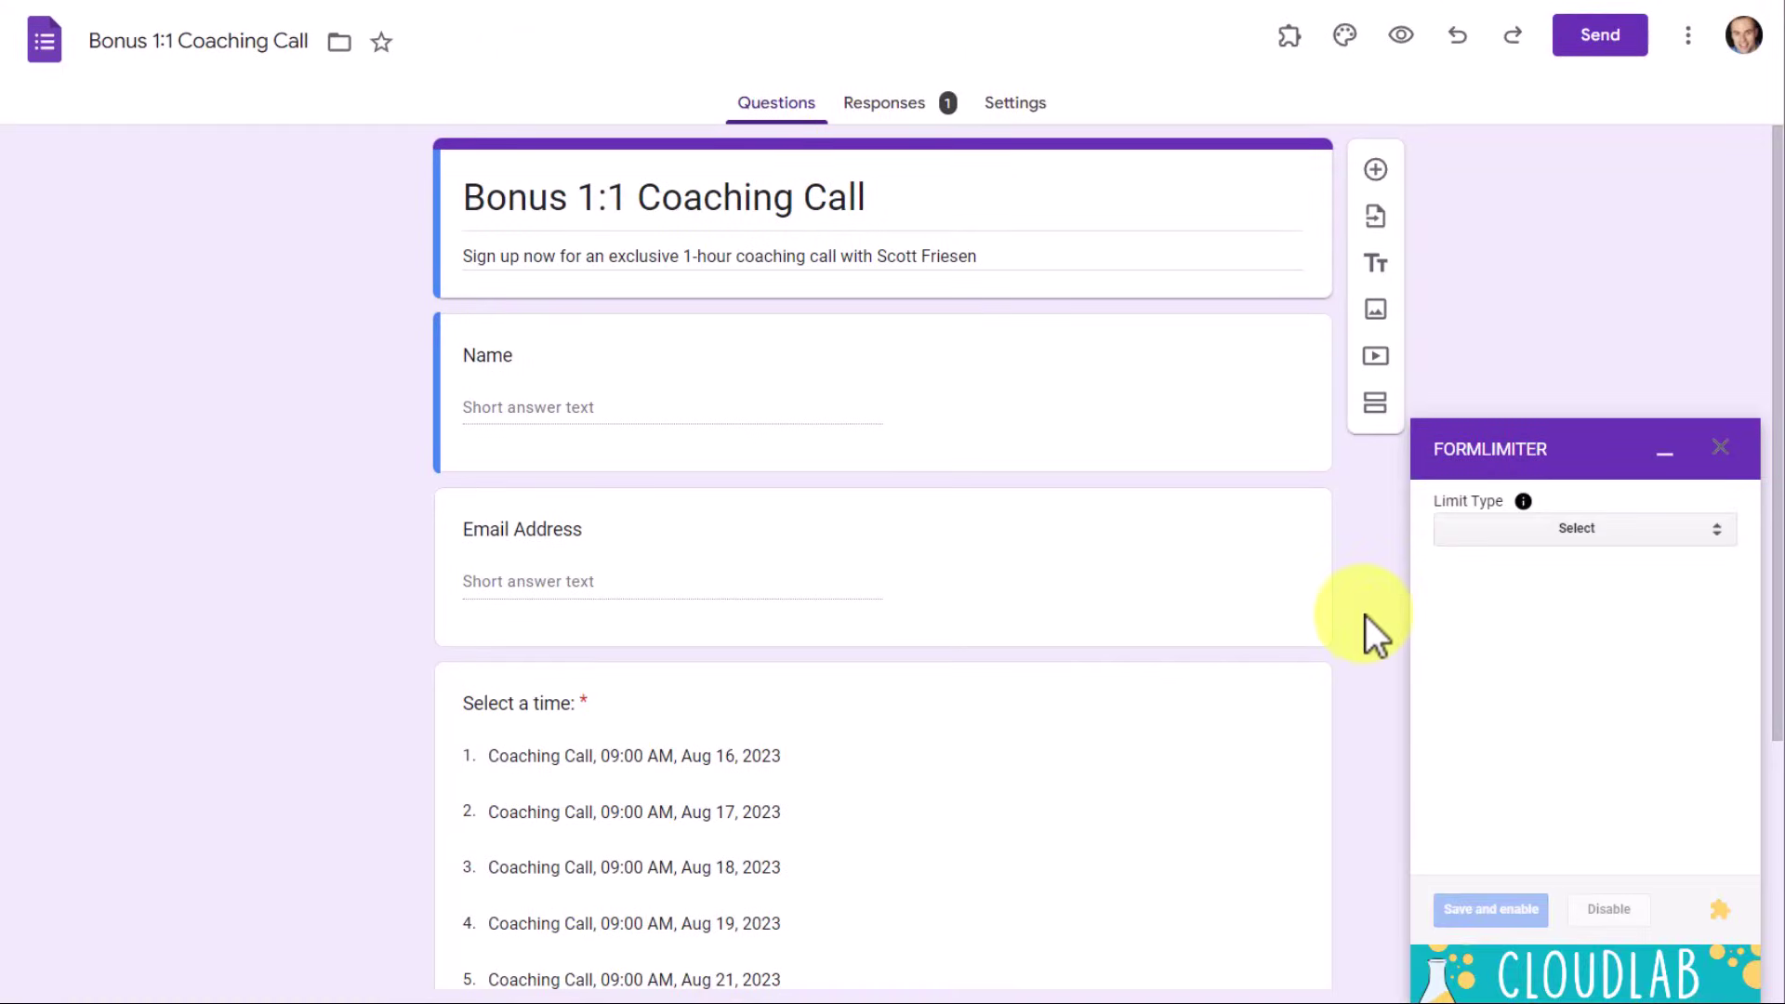
scroll(1173, 539, "down", 4)
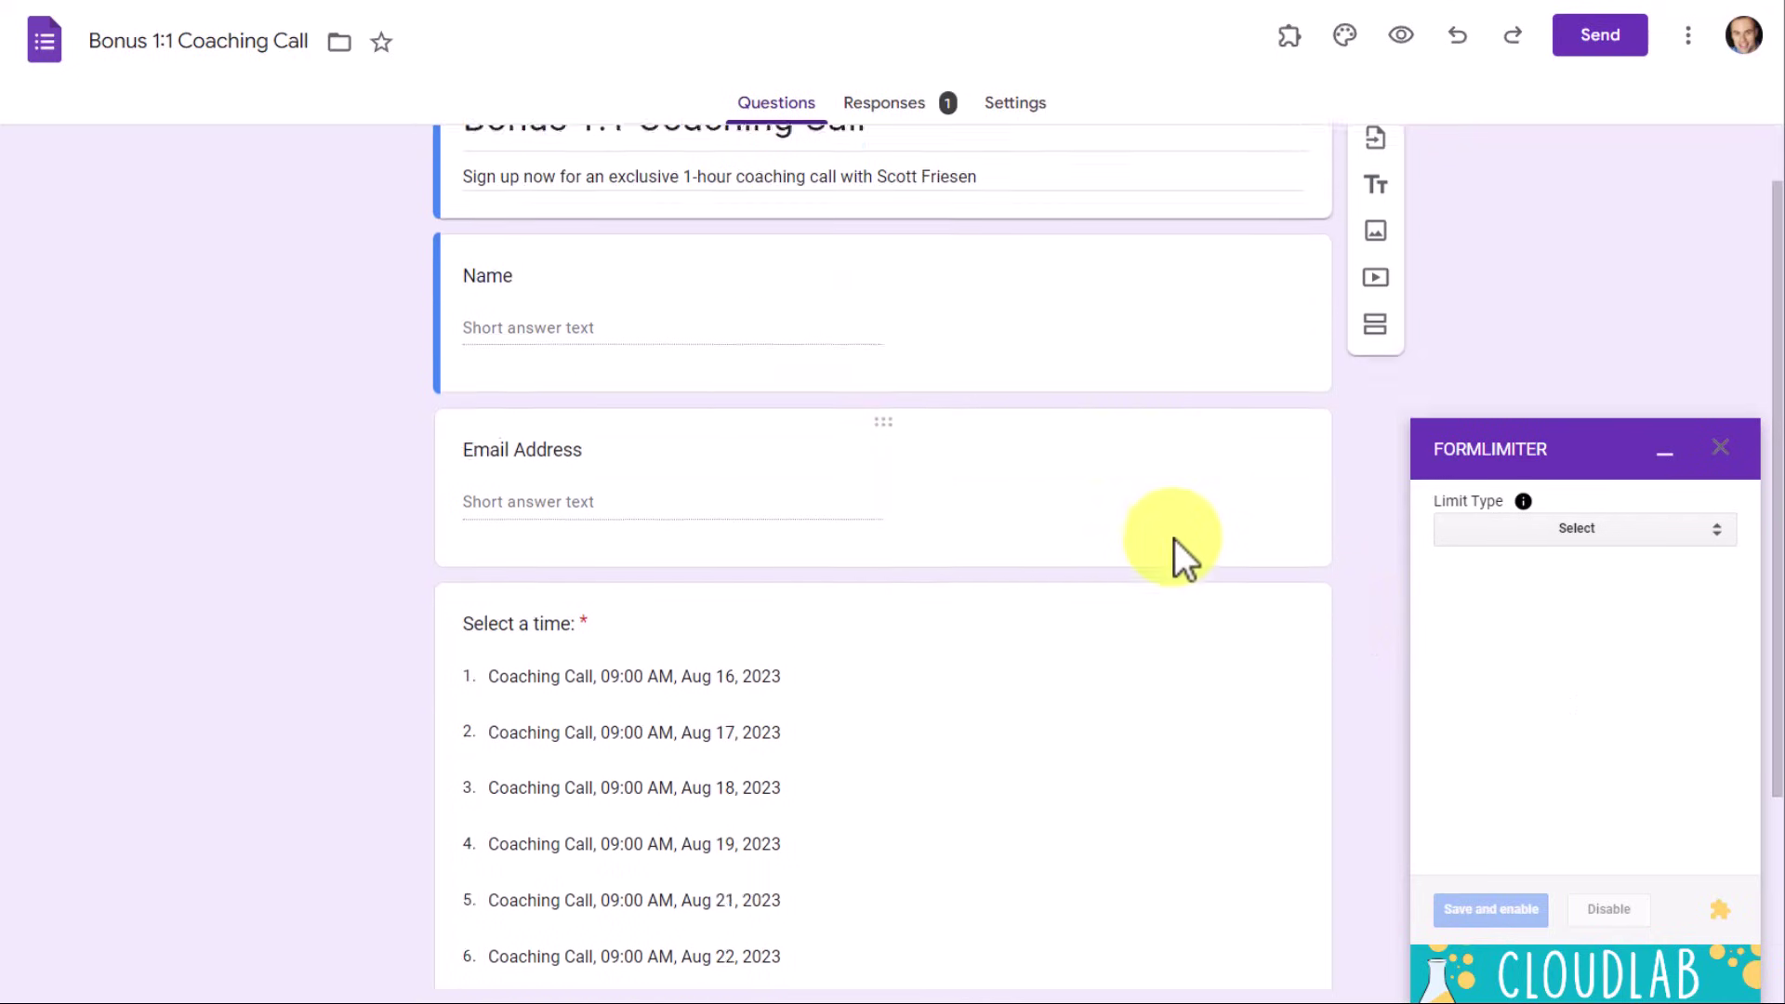
scroll(1174, 539, "up", 4)
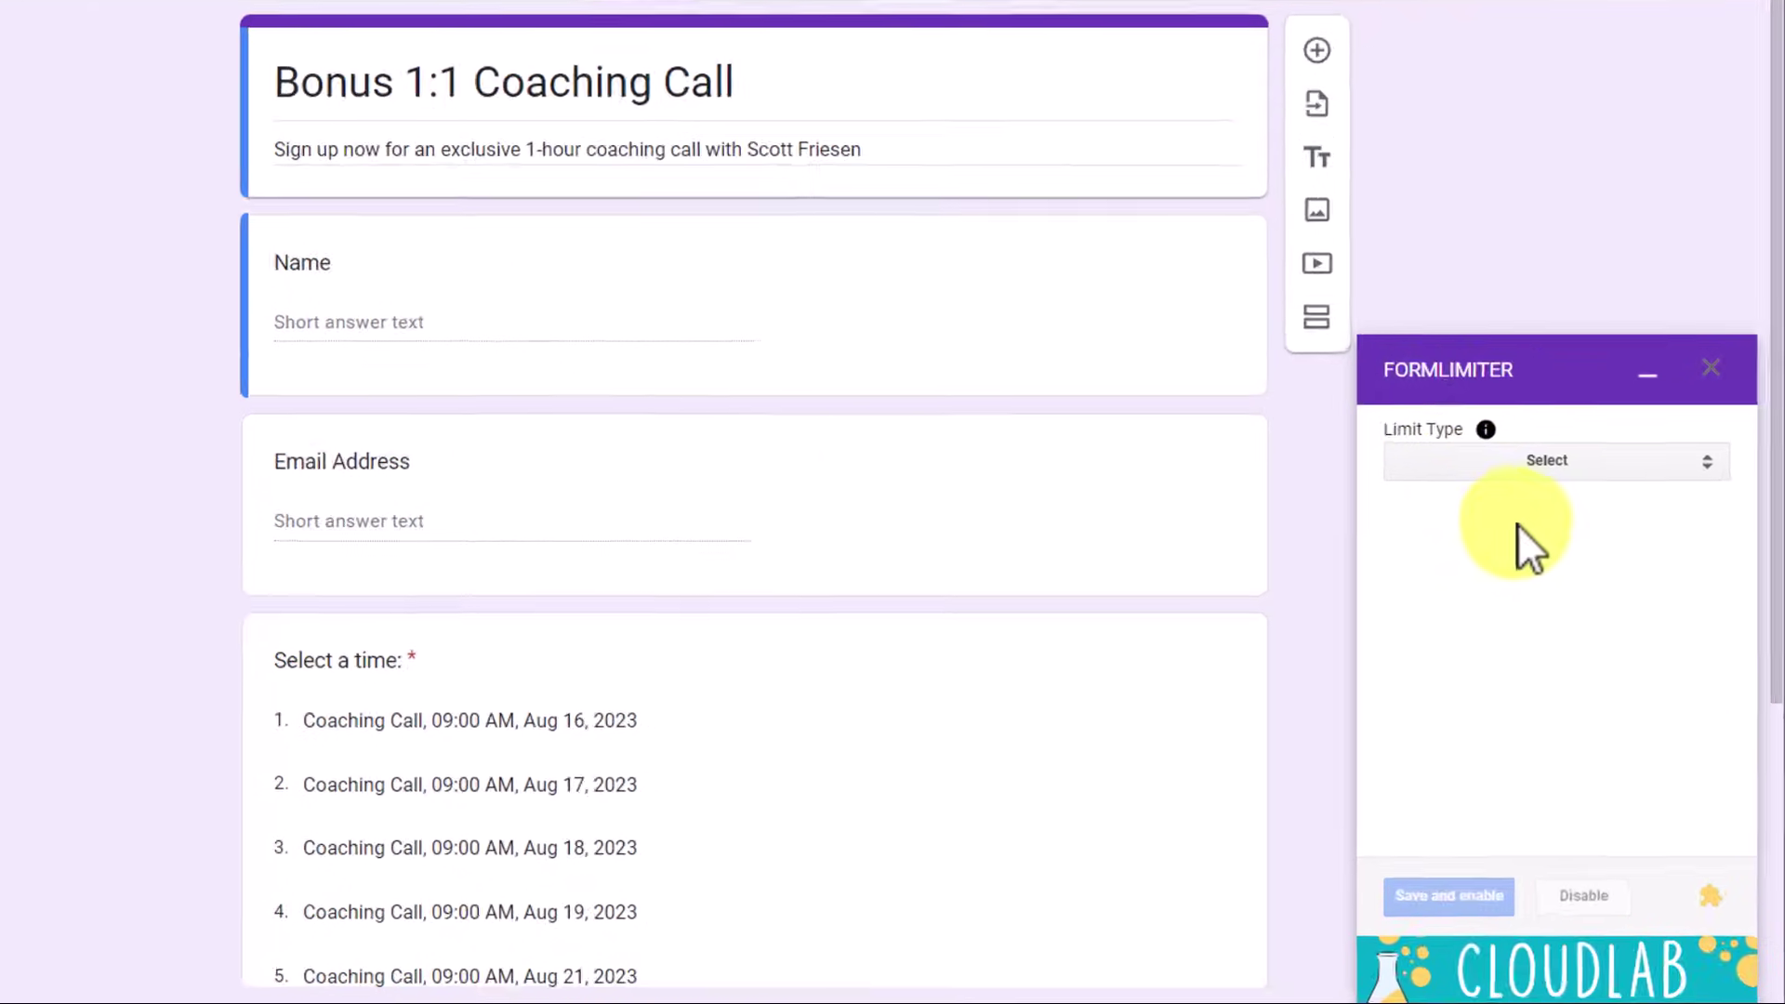
Step: Limit the form by date and time, closing it on Aug 31, 2023 at 11:55 PM
left_click(1599, 457)
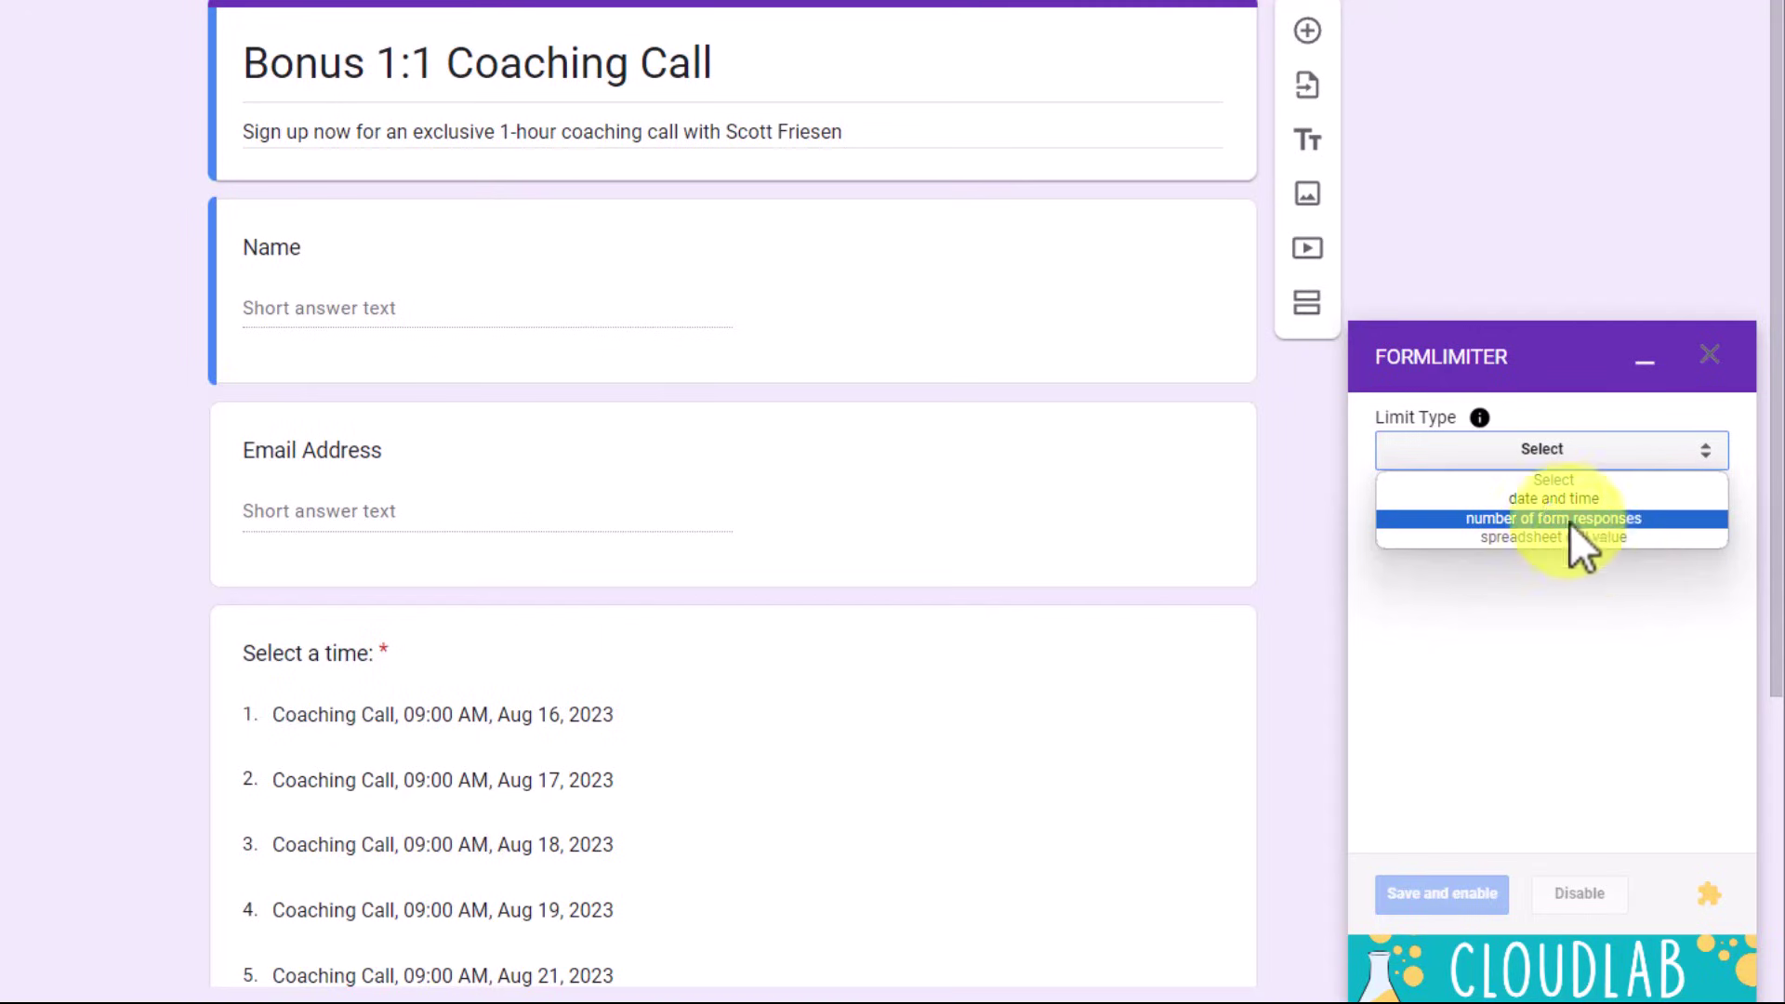
left_click(1728, 502)
left_click(1590, 455)
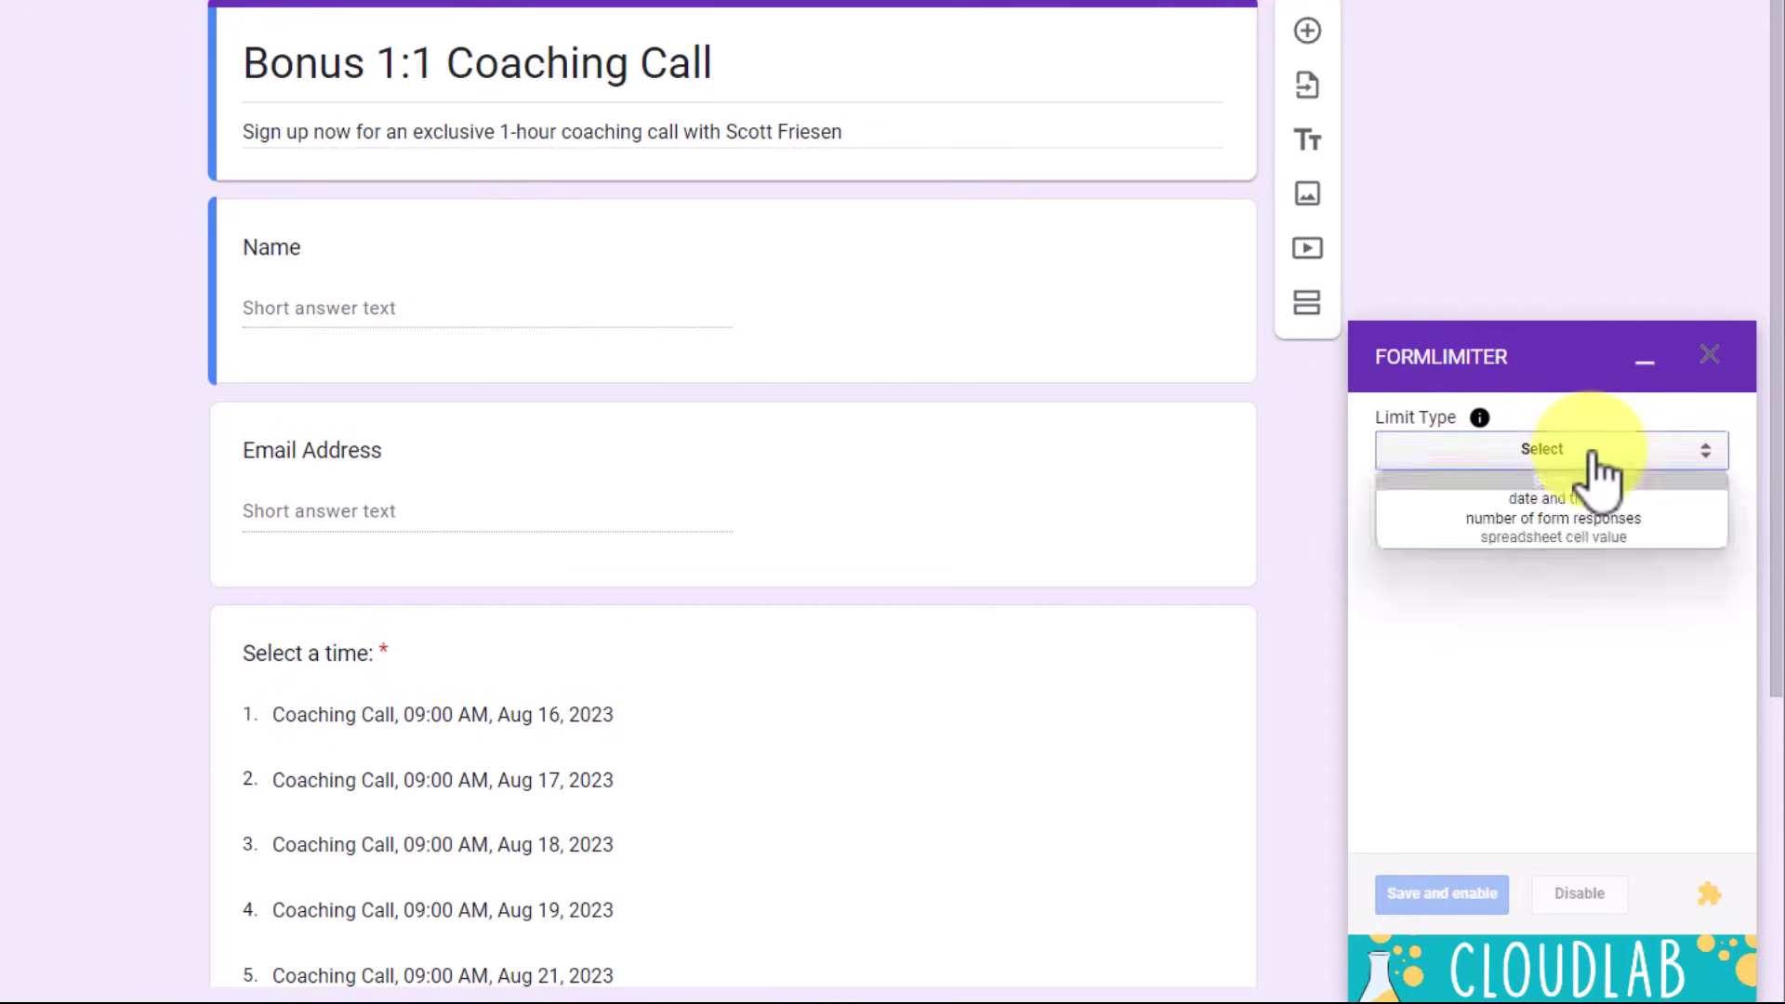
left_click(1642, 500)
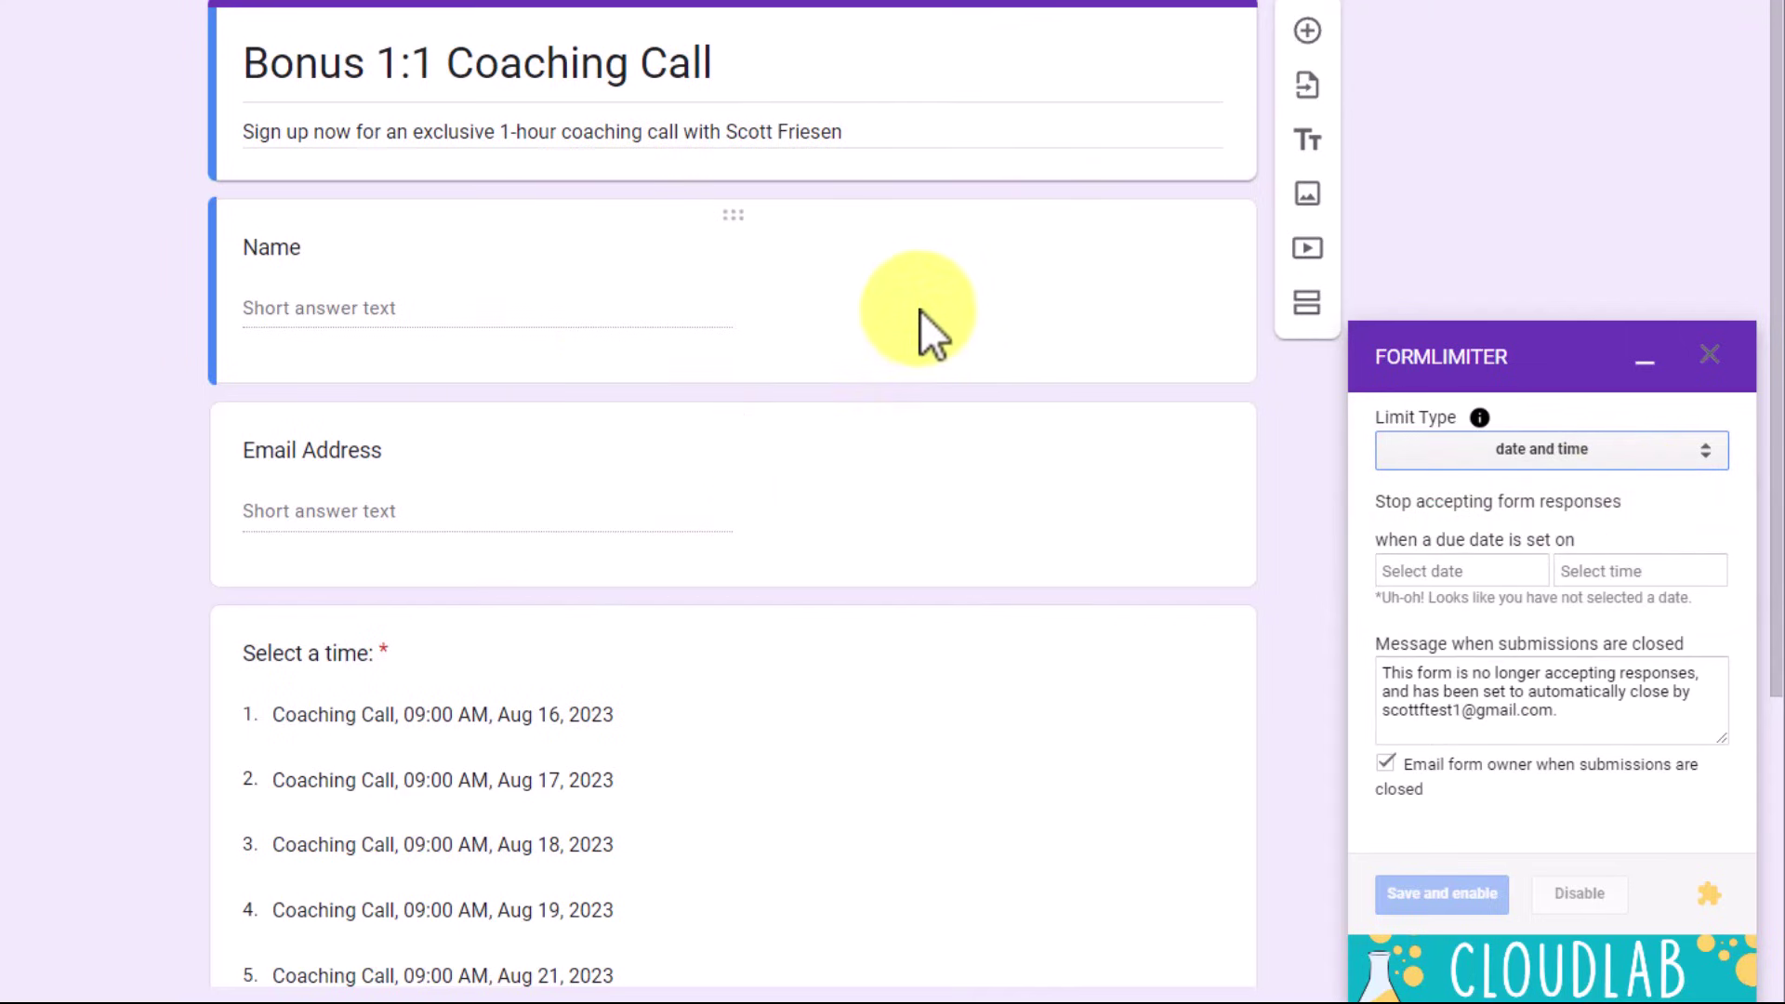
left_click(1478, 576)
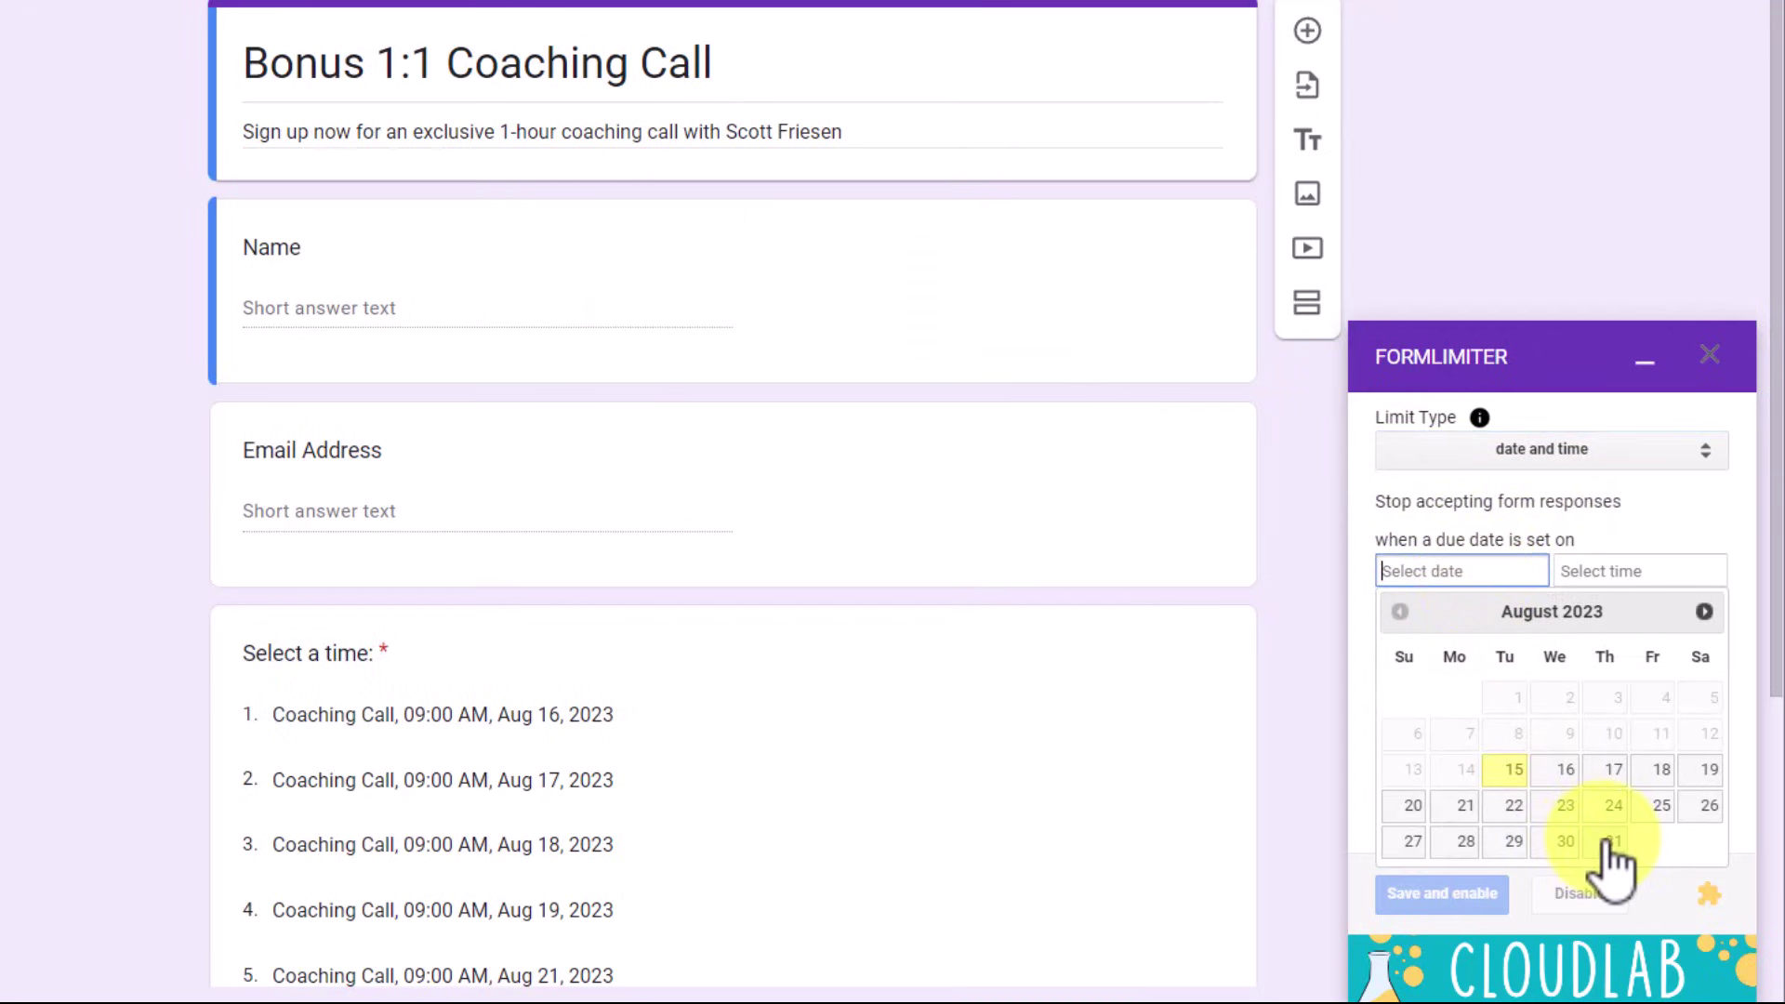
left_click(1606, 841)
left_click(1625, 587)
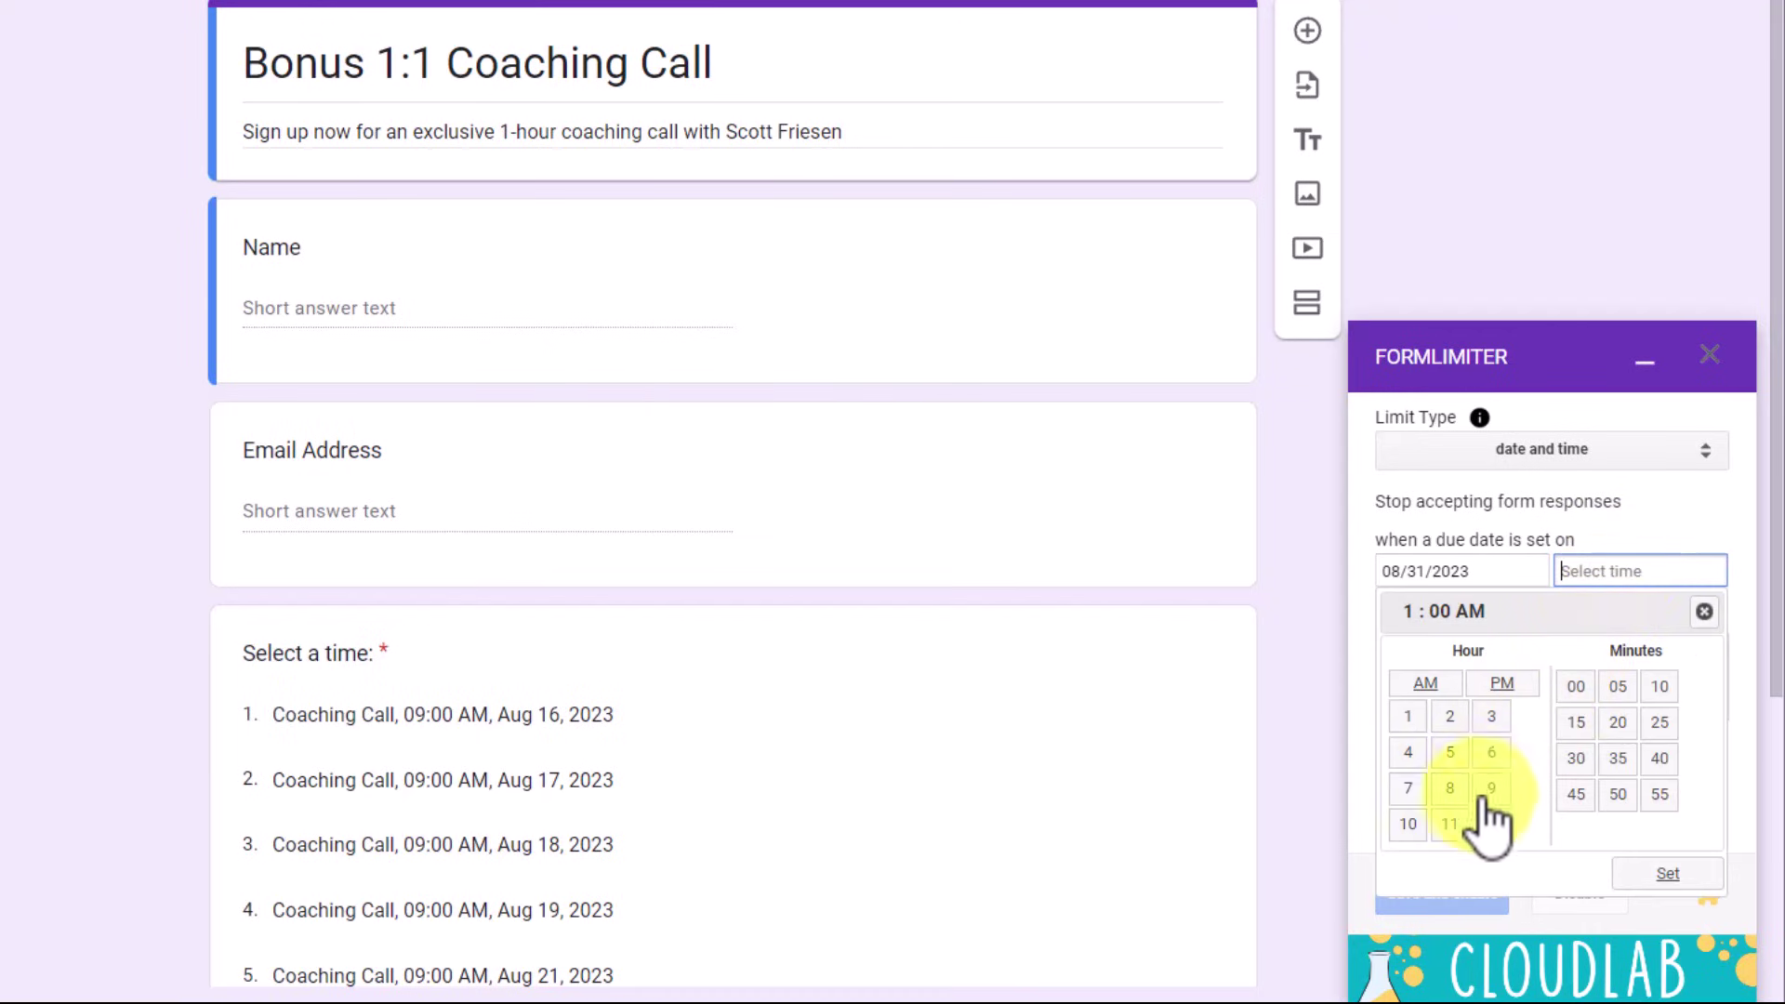
left_click(1449, 823)
left_click(1659, 794)
left_click(1502, 685)
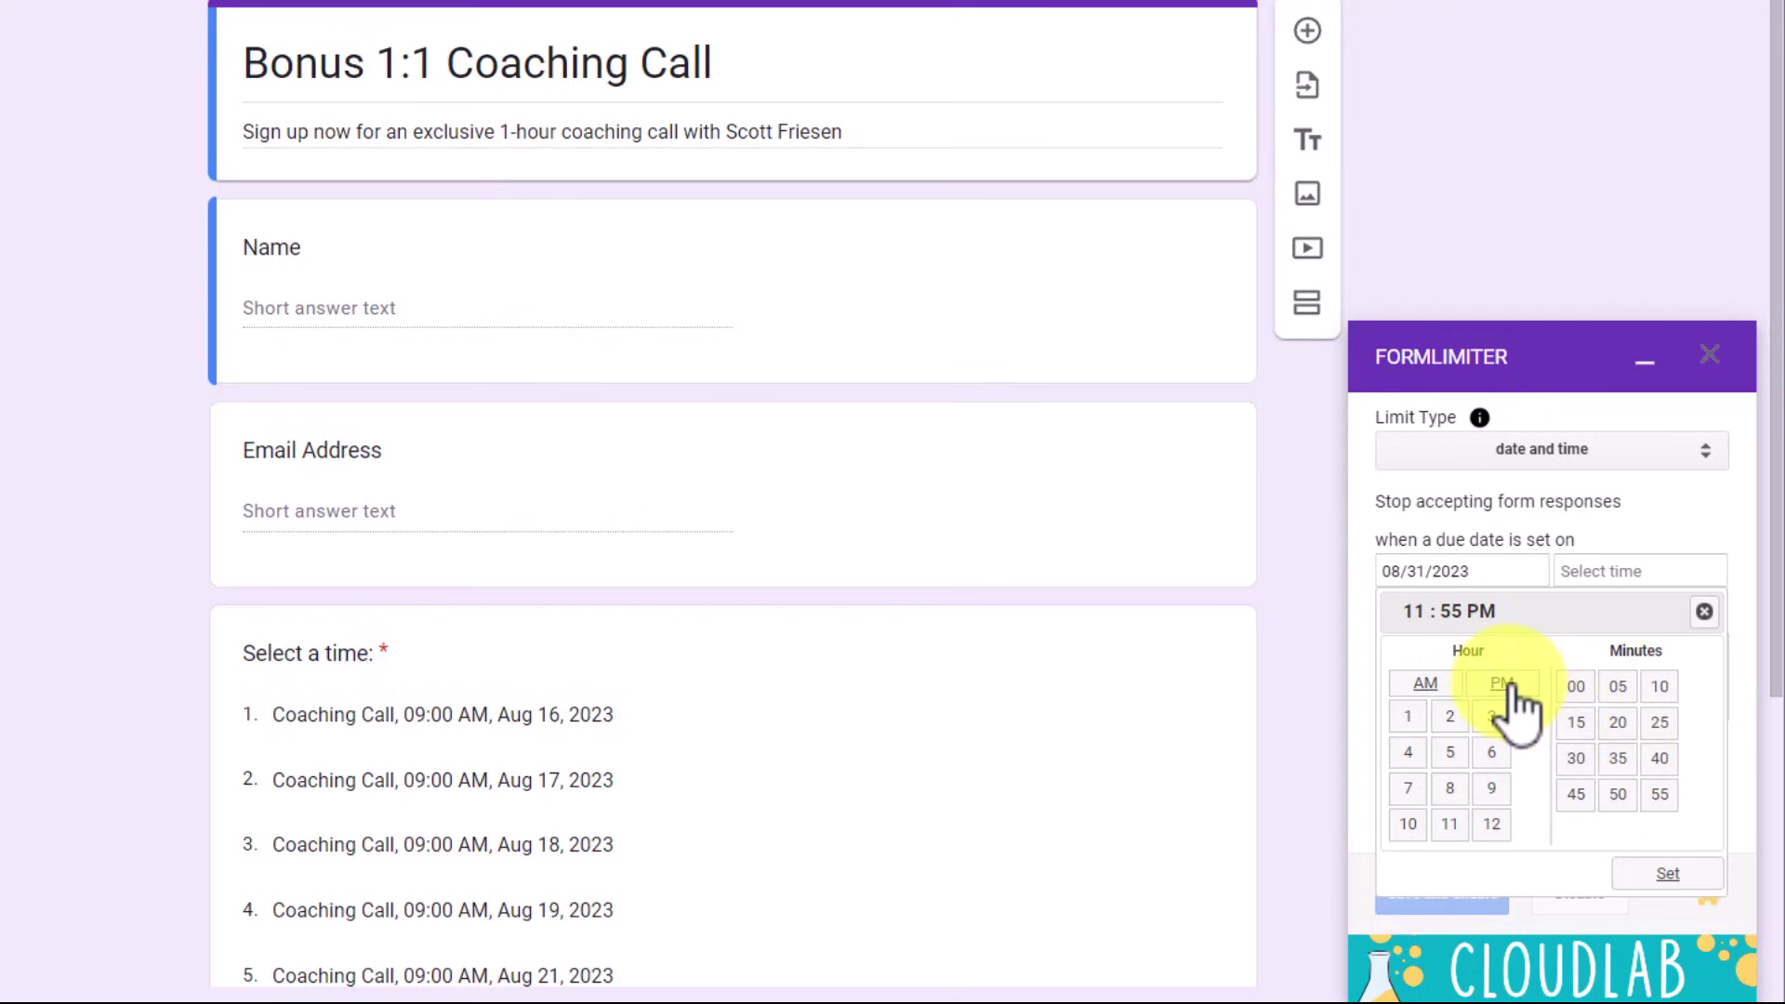
left_click(1669, 876)
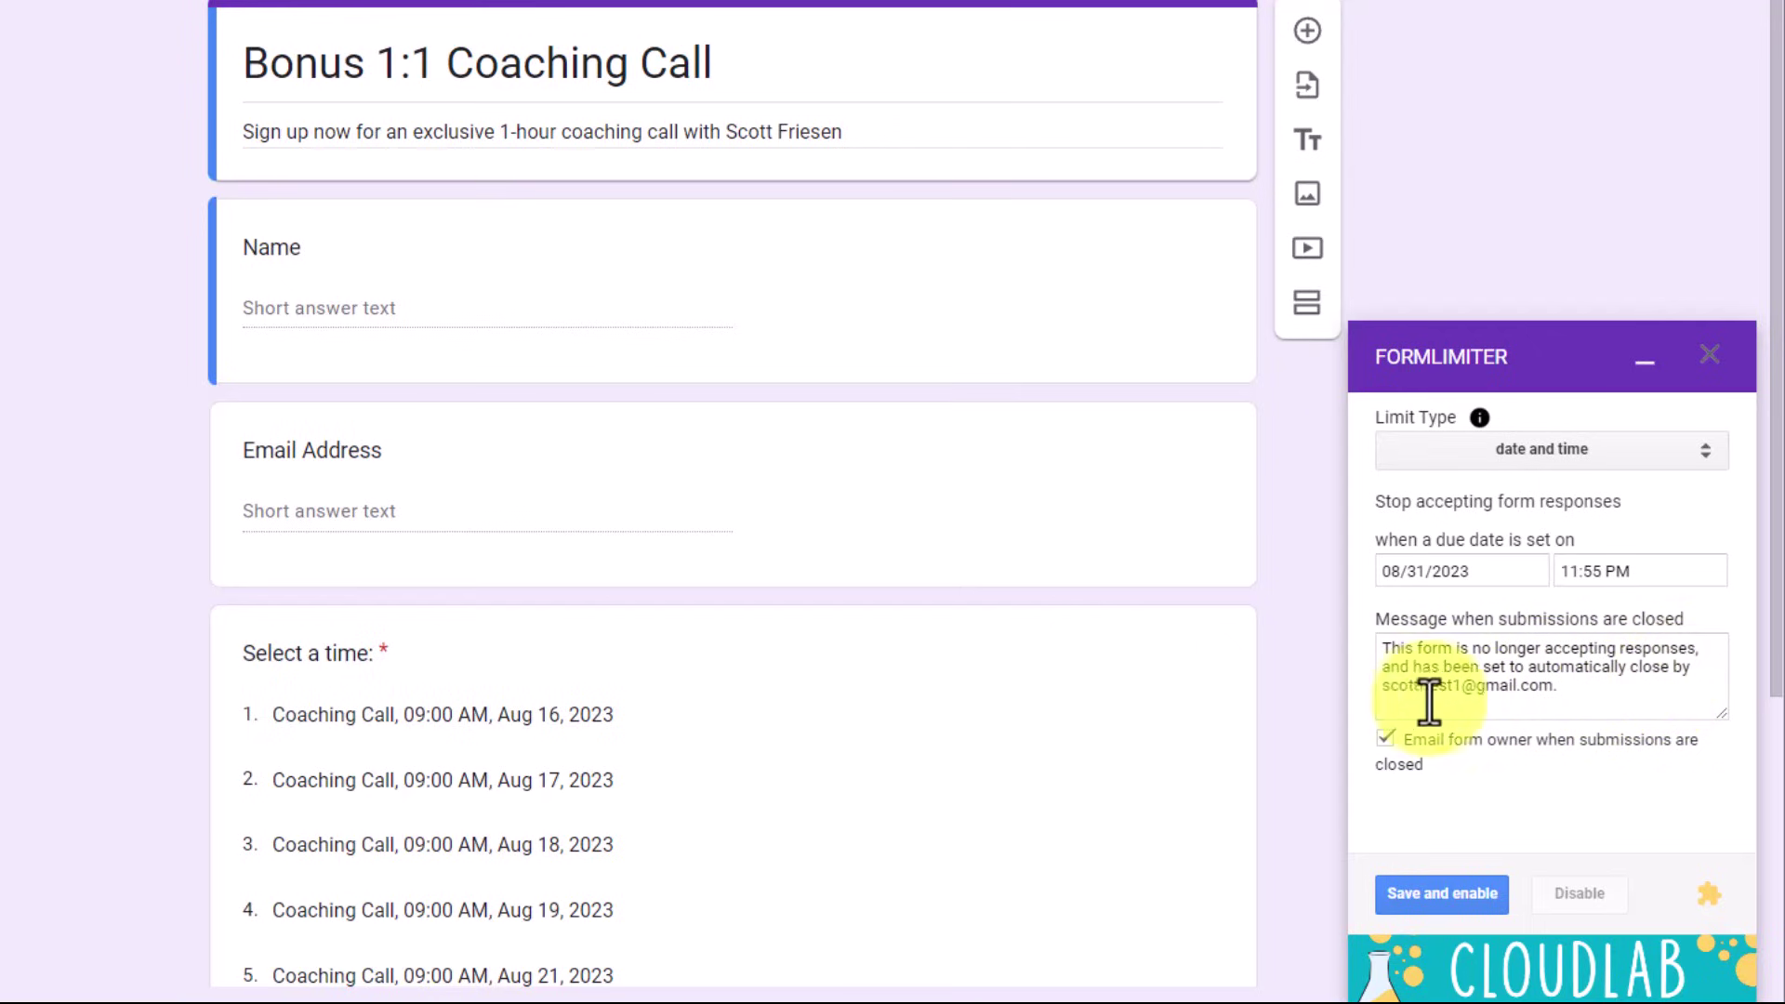
Step: Remove the owner's e-mail so the message ends 'set to automatically close.'
left_click(1562, 689)
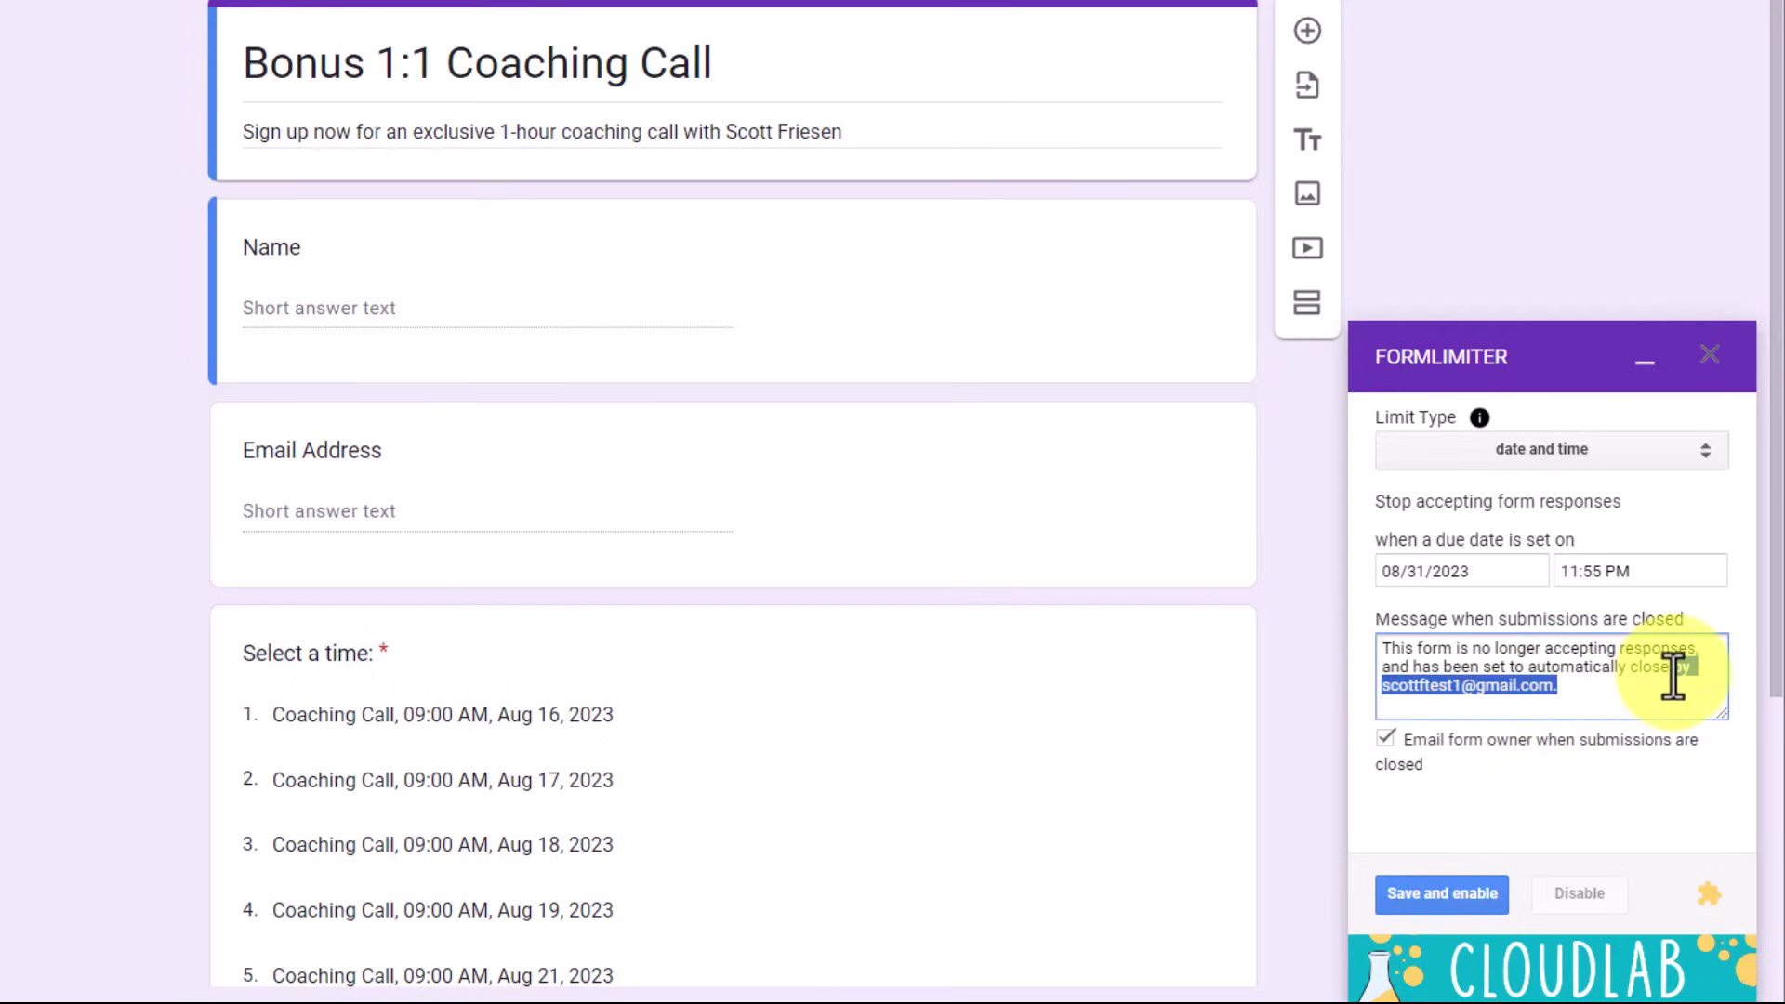
key("BackSpace")
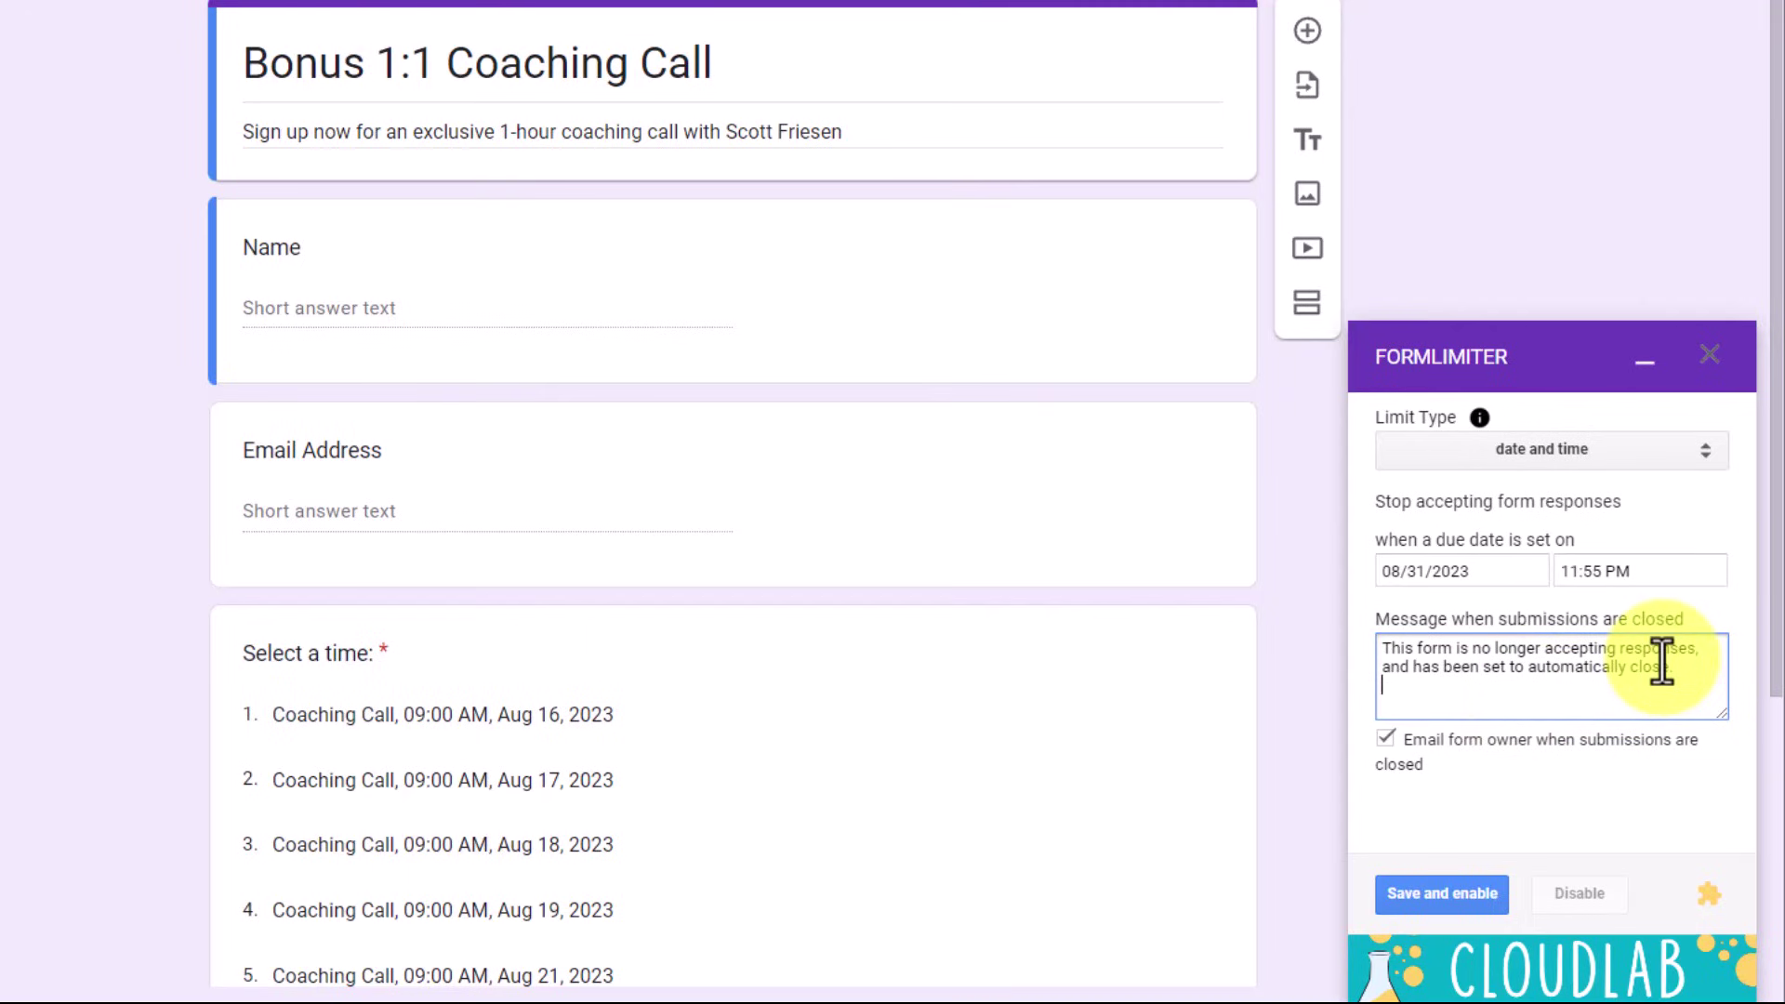
key("Return")
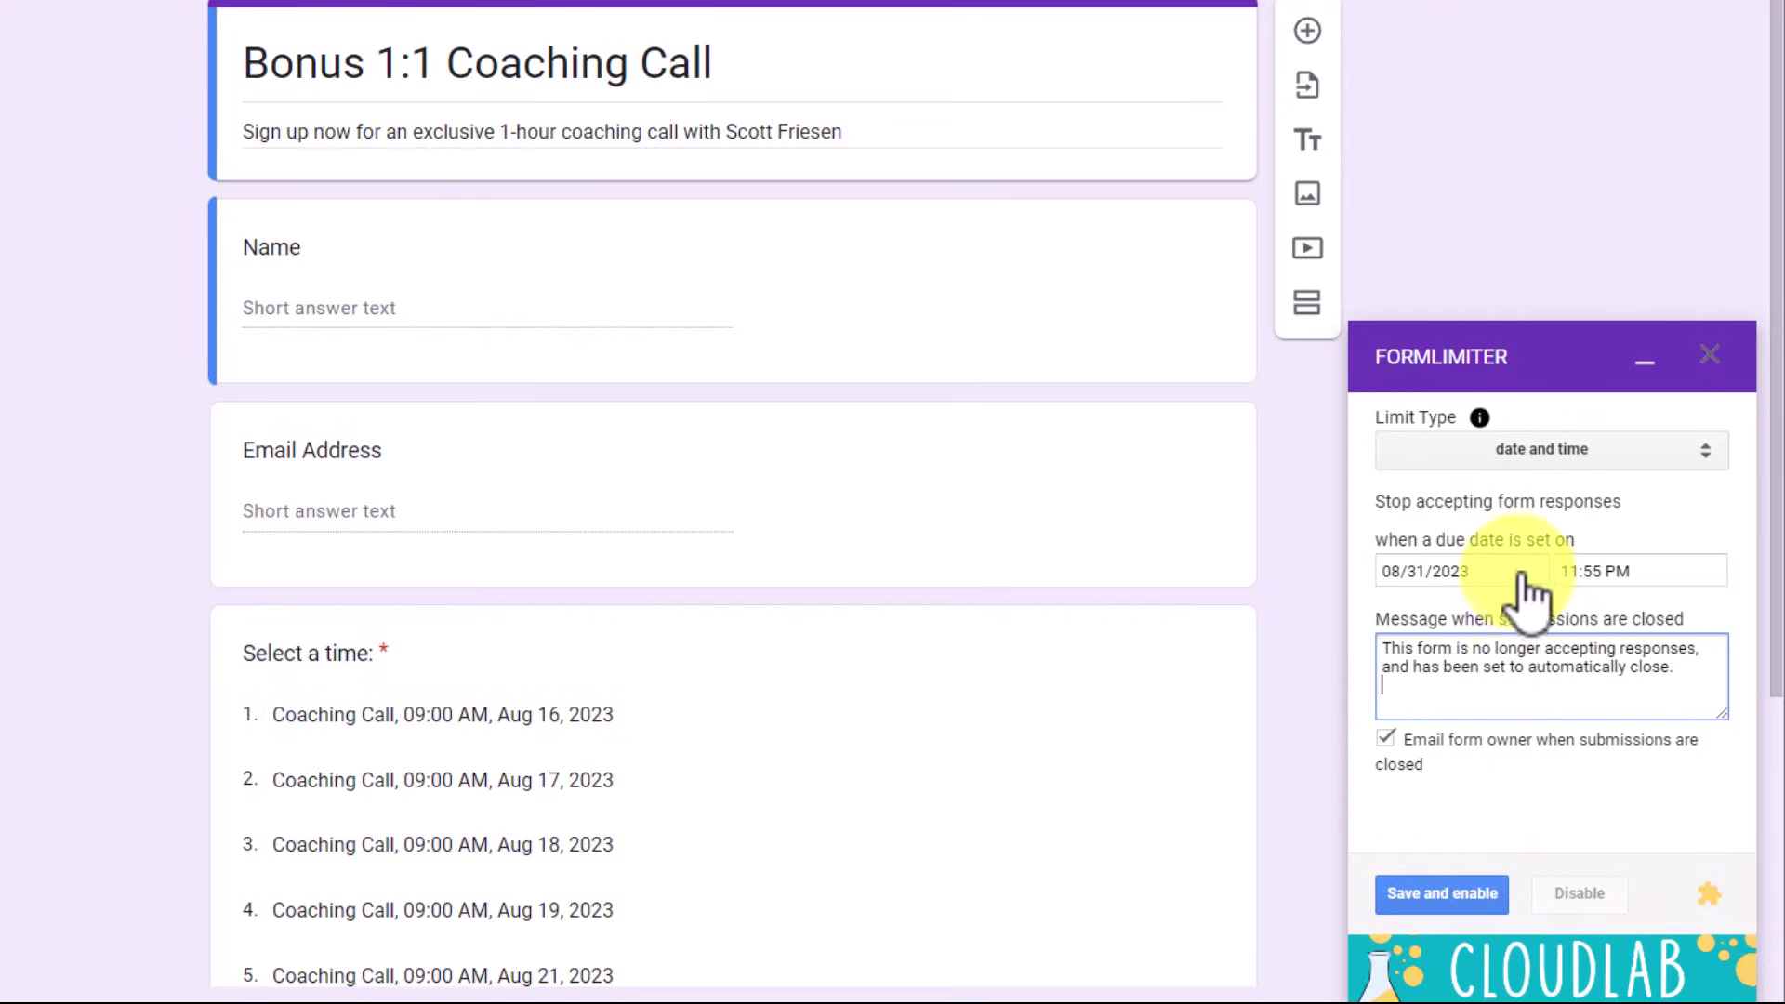
Step: Switch formLimiter to a 25-response limit, then save and enable it
left_click(1546, 451)
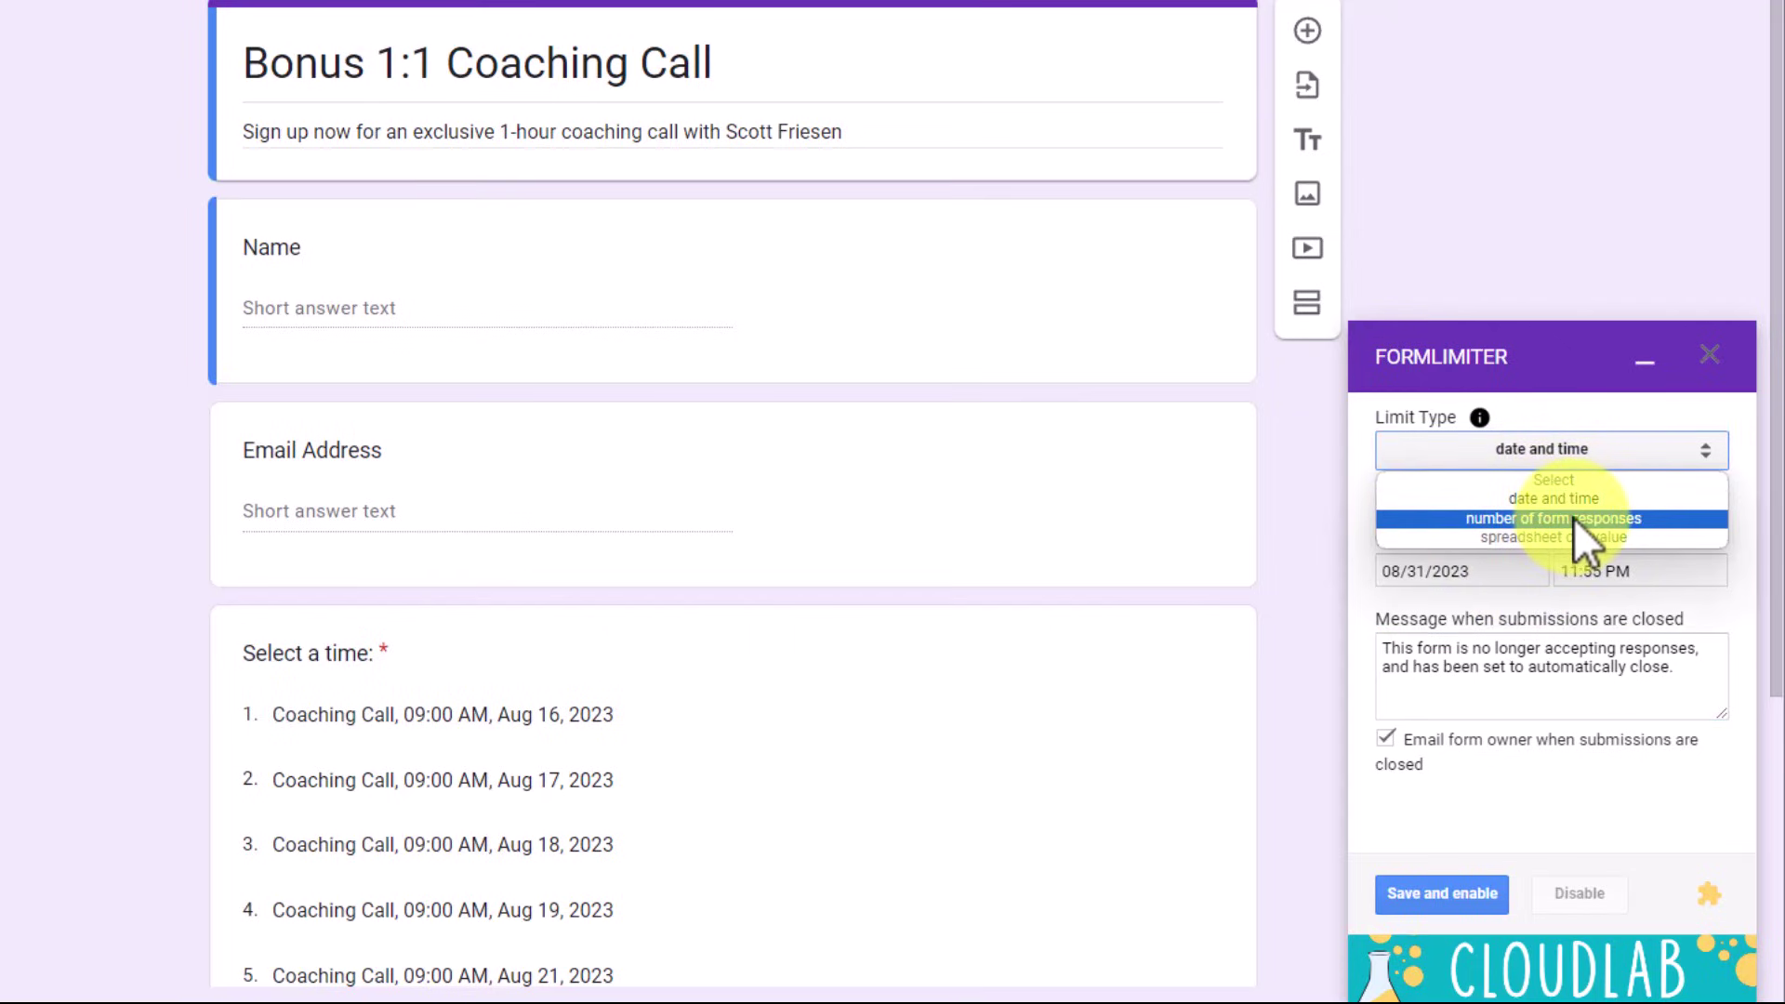
left_click(1575, 517)
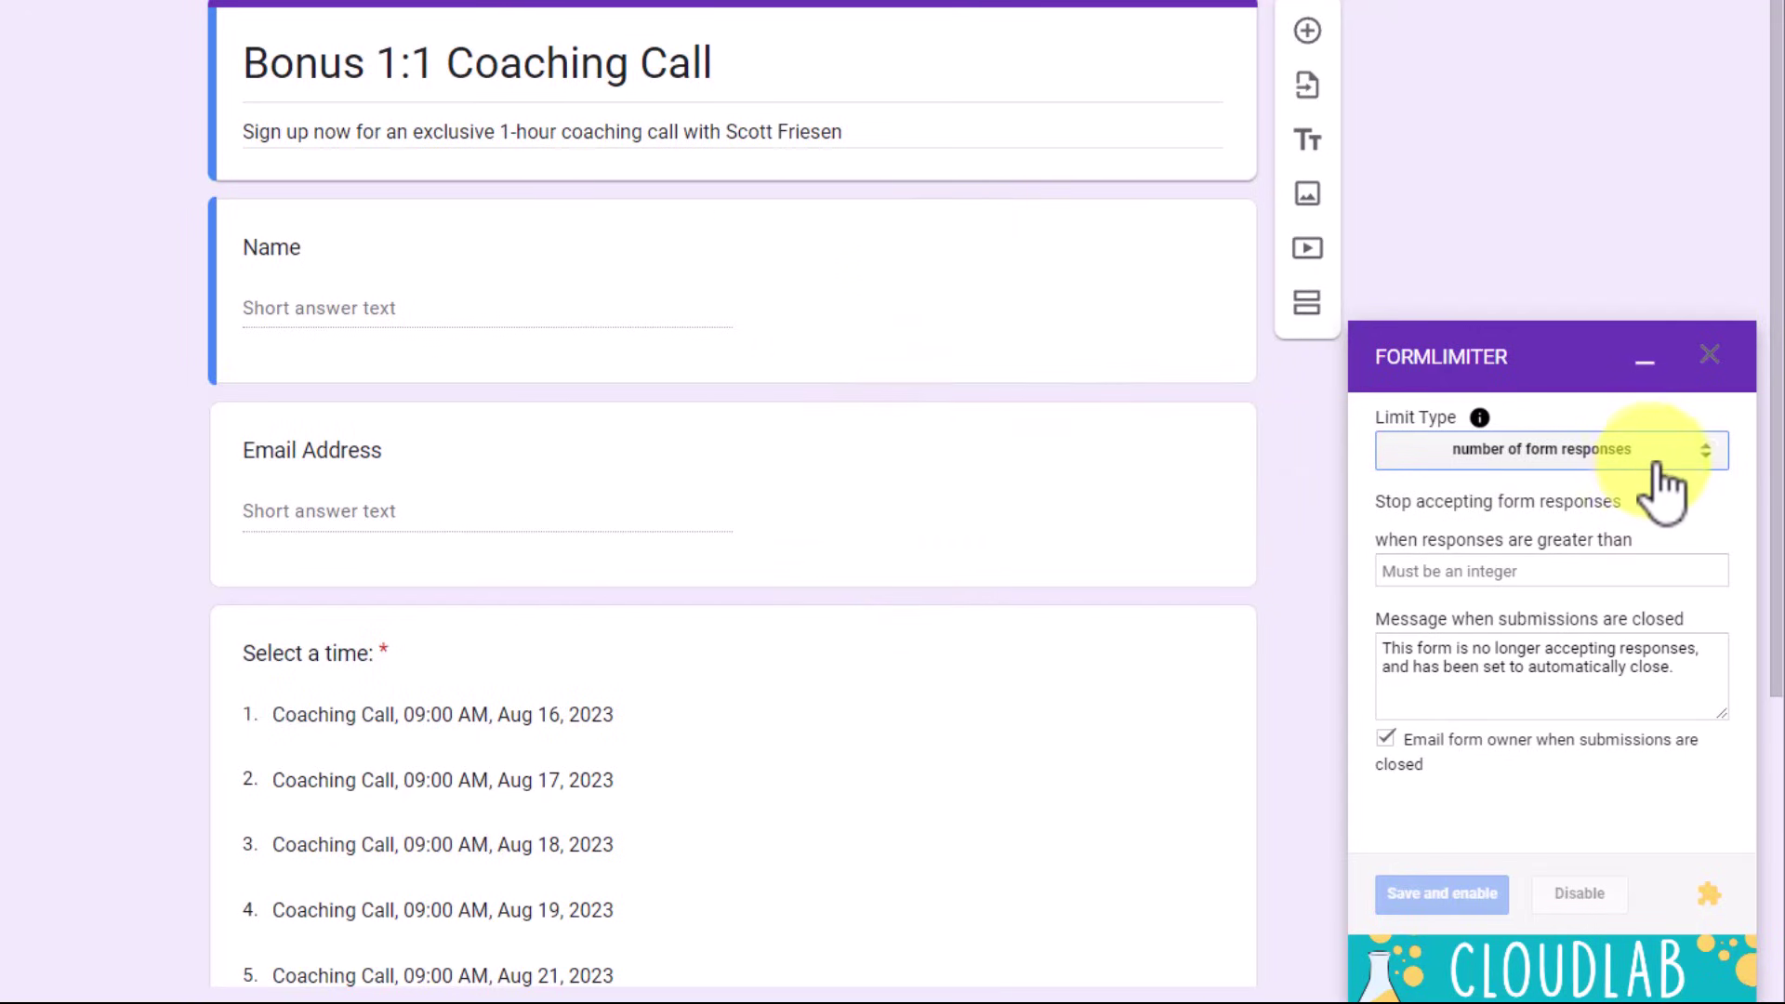
left_click(1543, 577)
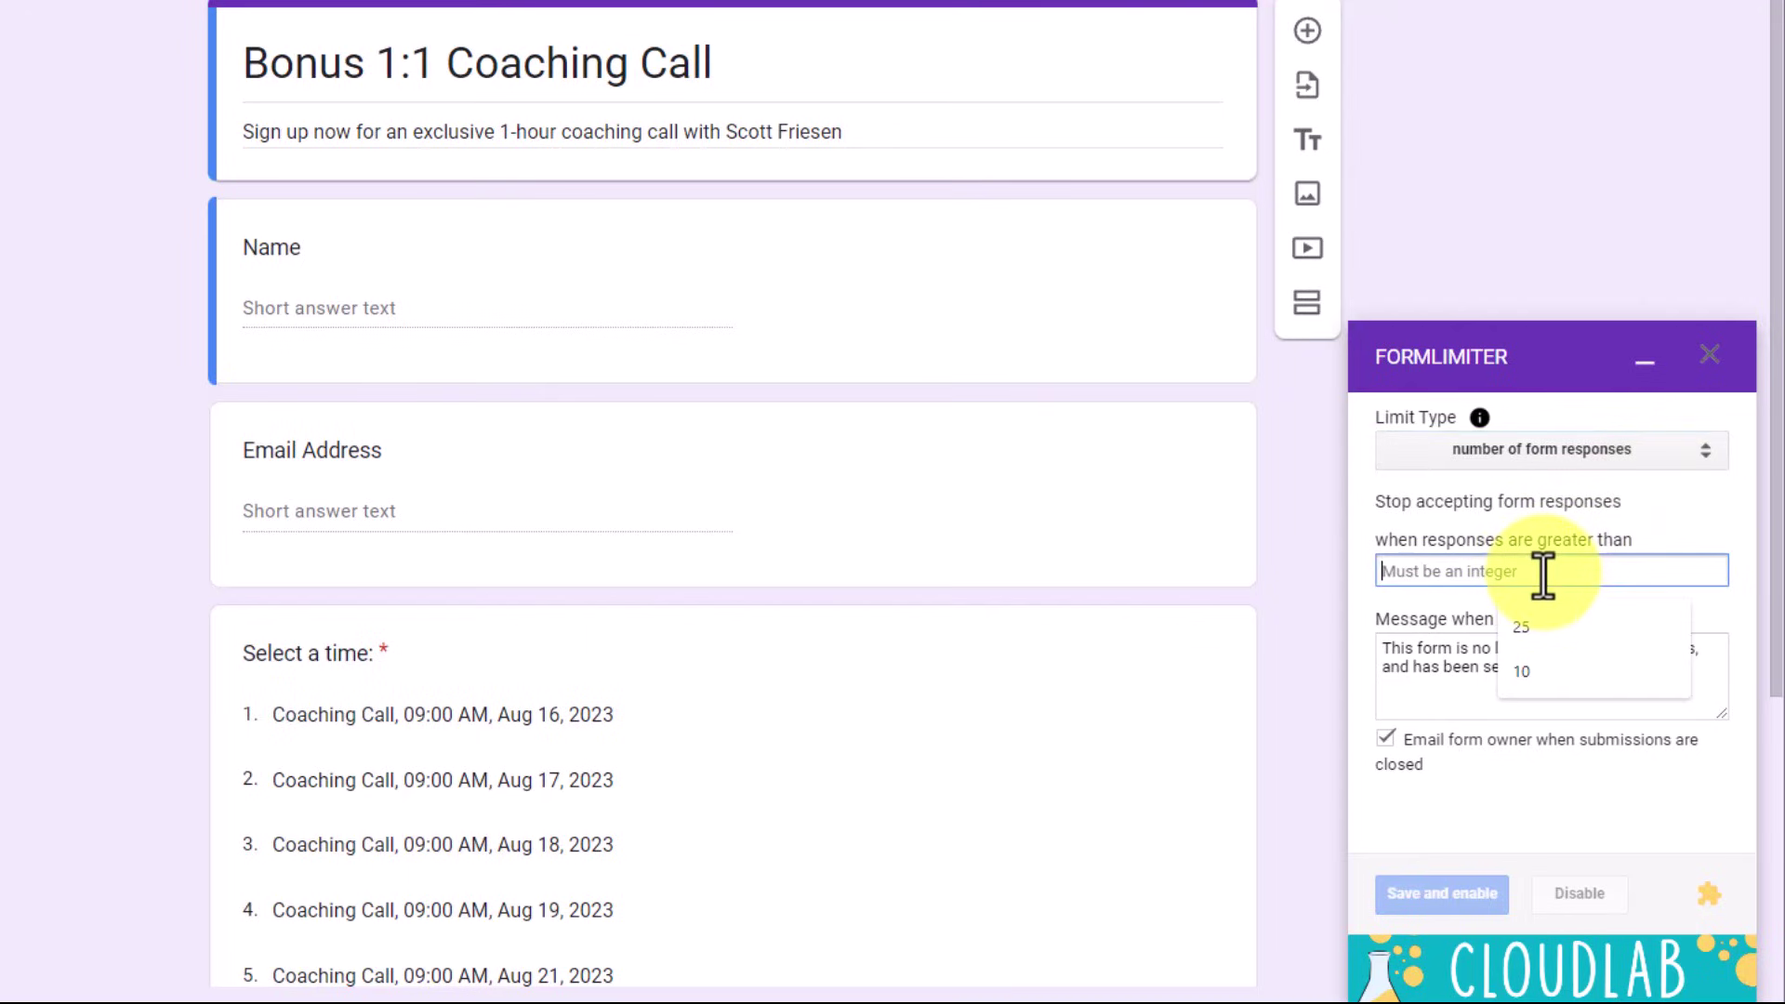
left_click(1520, 627)
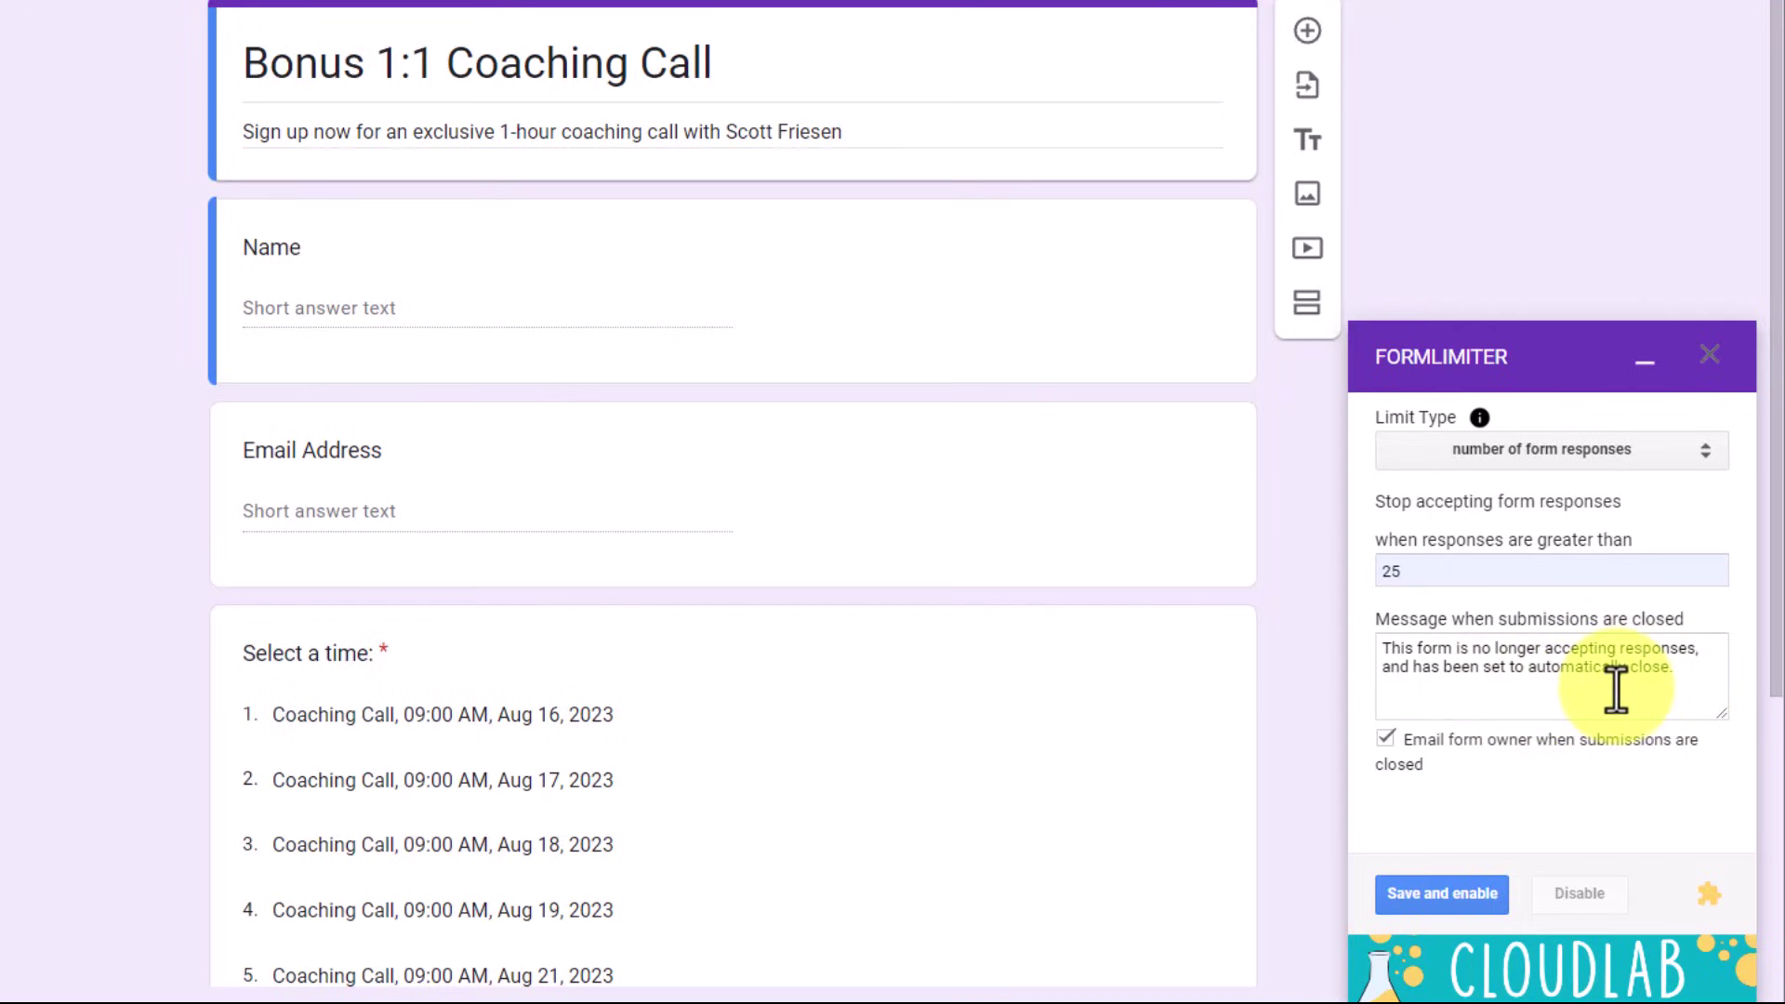
left_click(1435, 906)
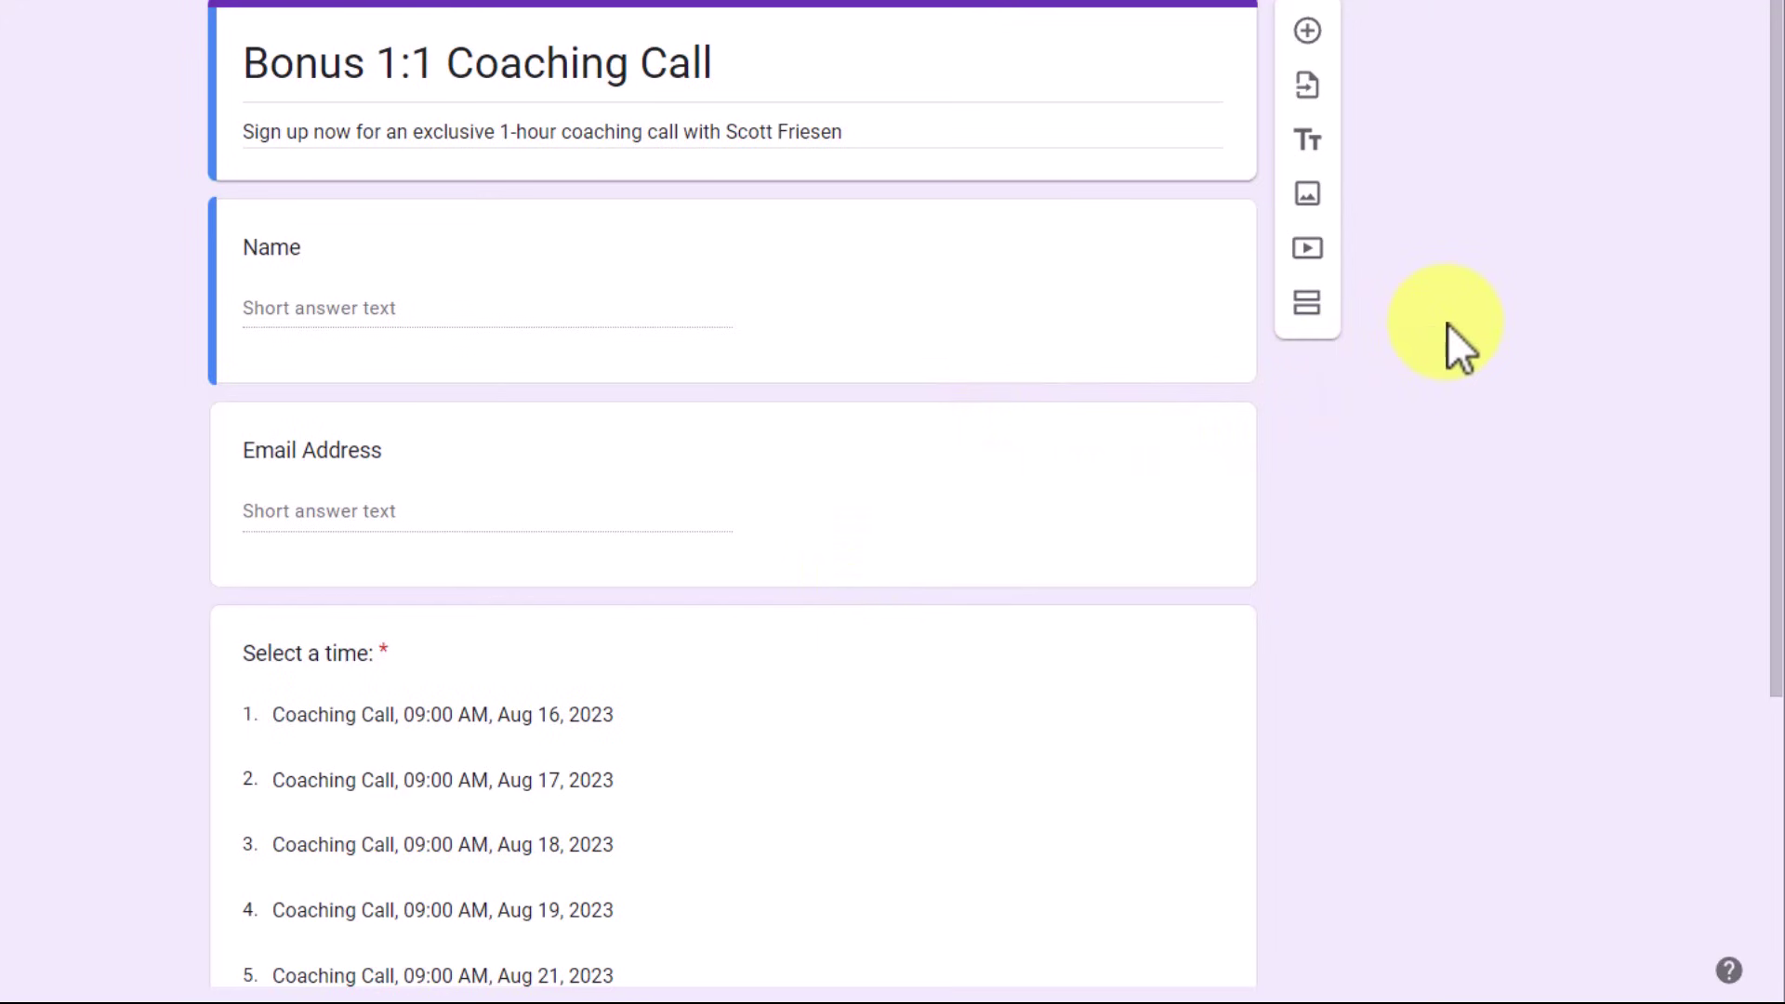
Step: Close the Marketplace and launch the Form Notifications settings panel from the Add-ons menu
scroll(888, 507, "down", 3)
scroll(893, 506, "up", 3)
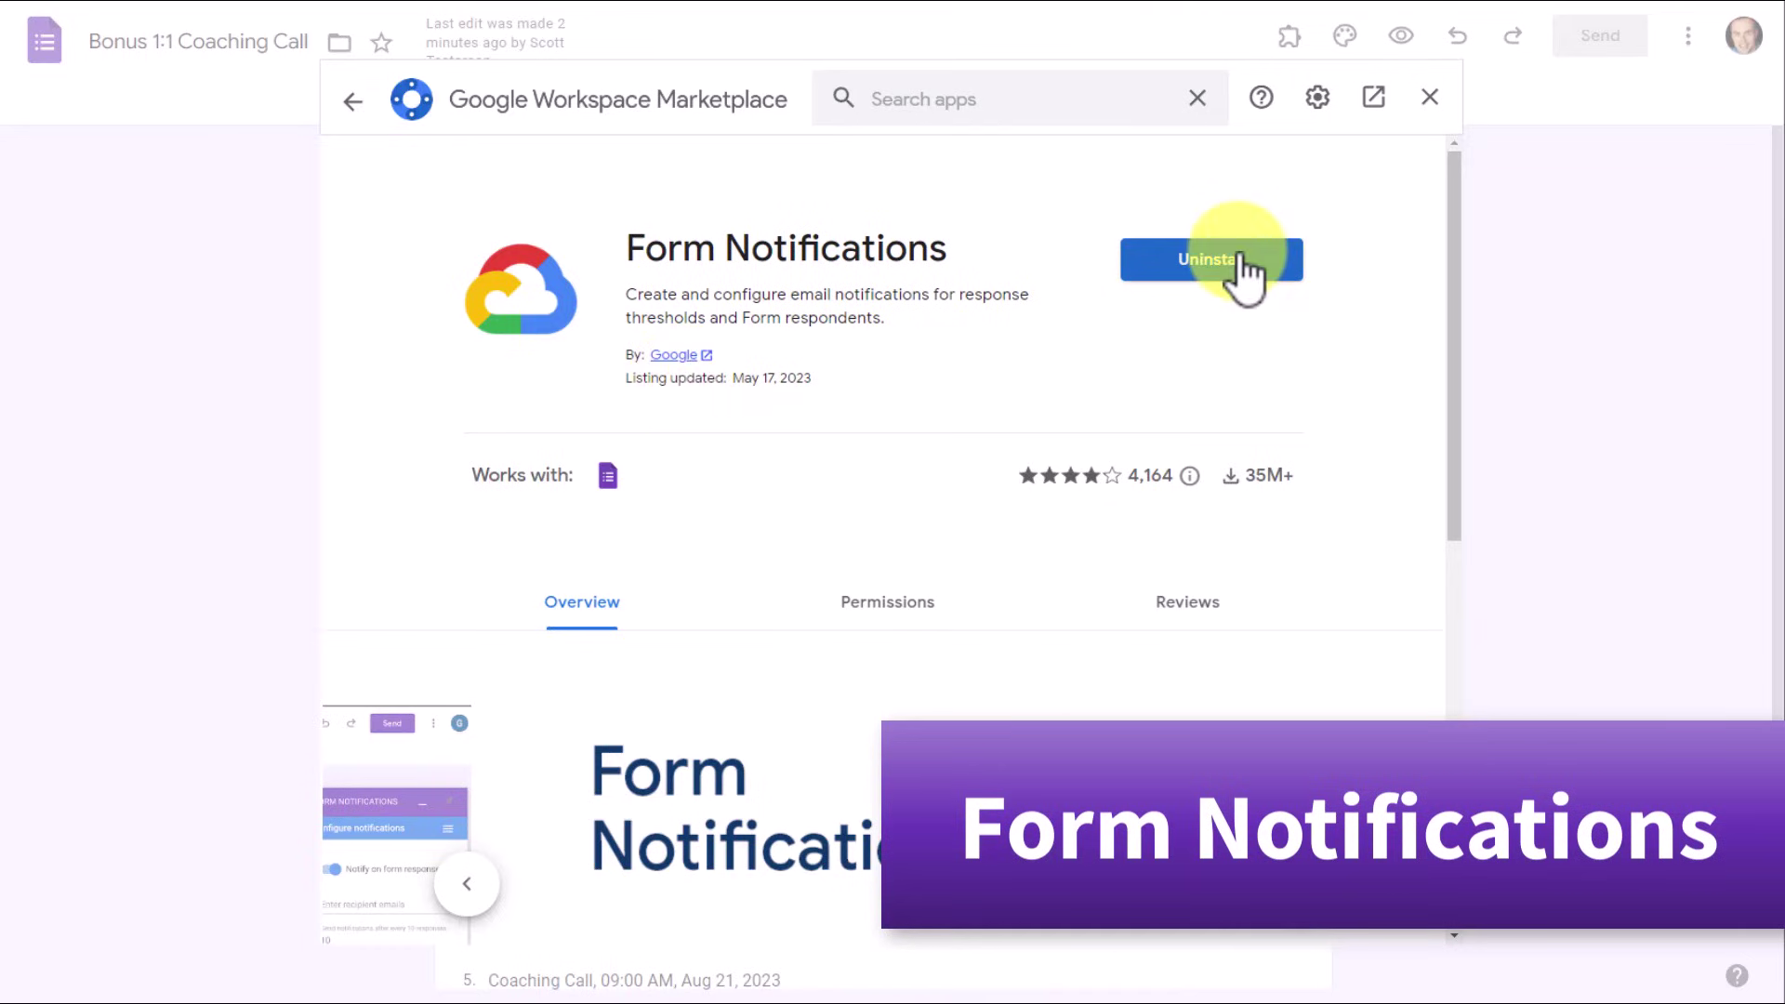
left_click(1427, 104)
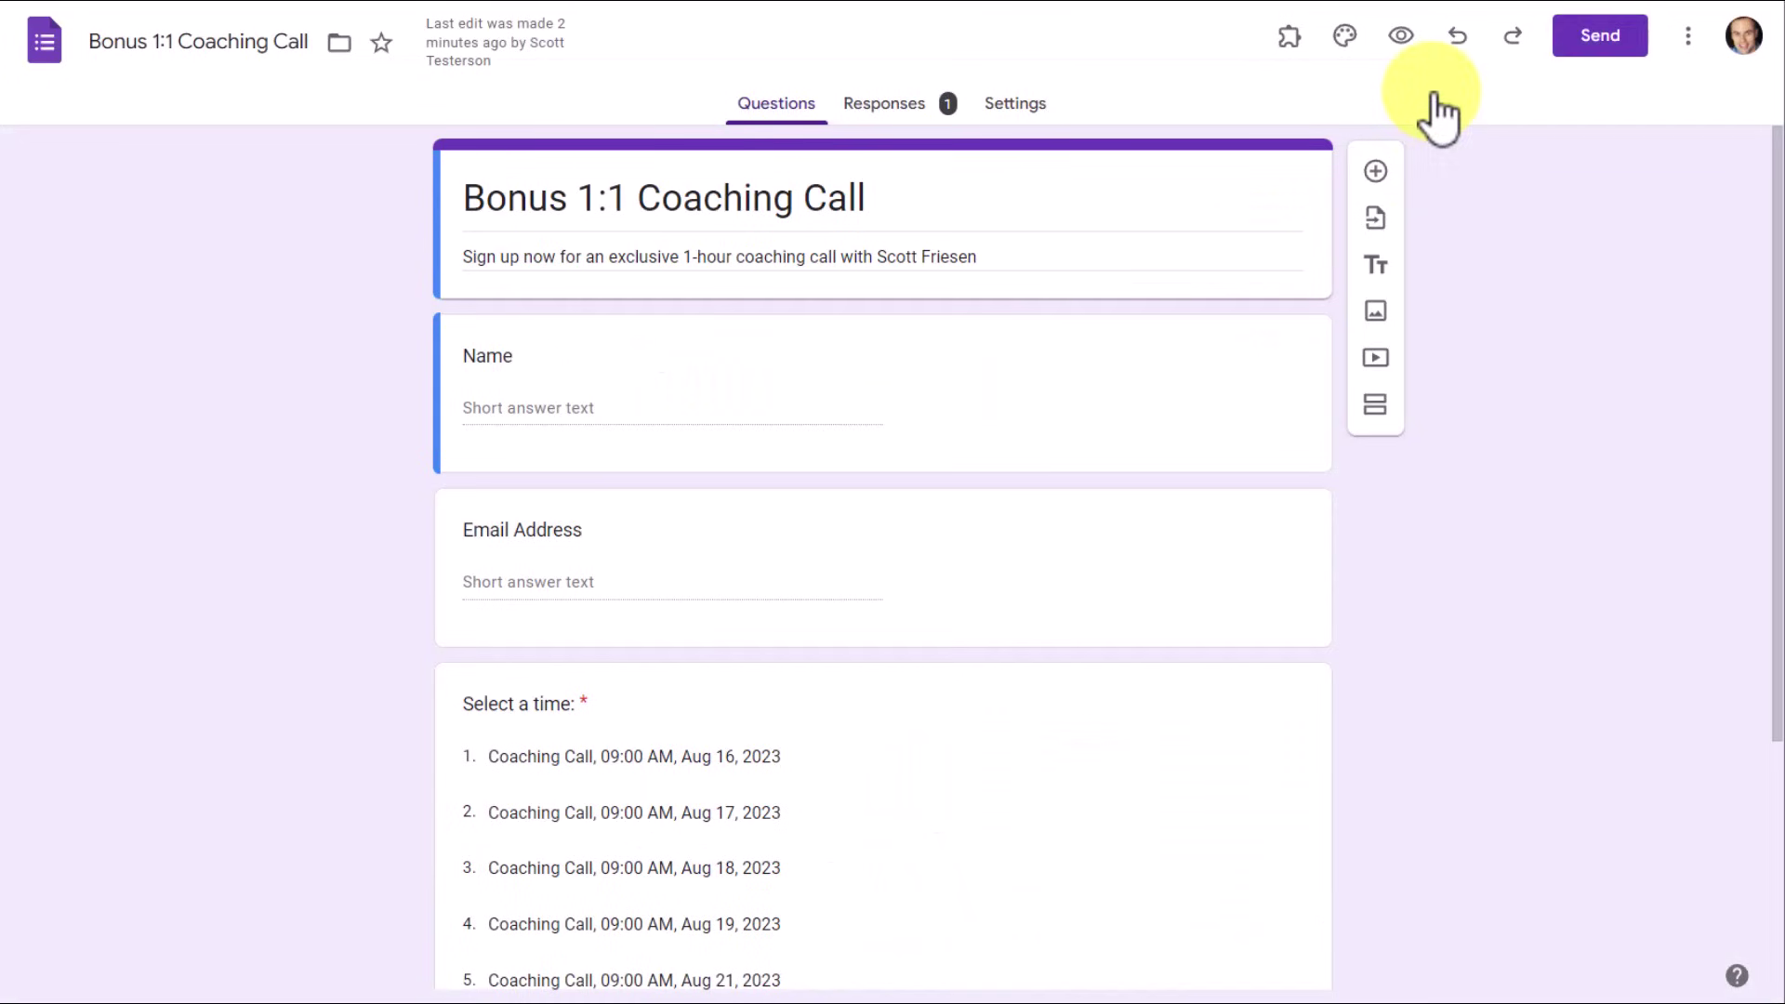
left_click(1290, 37)
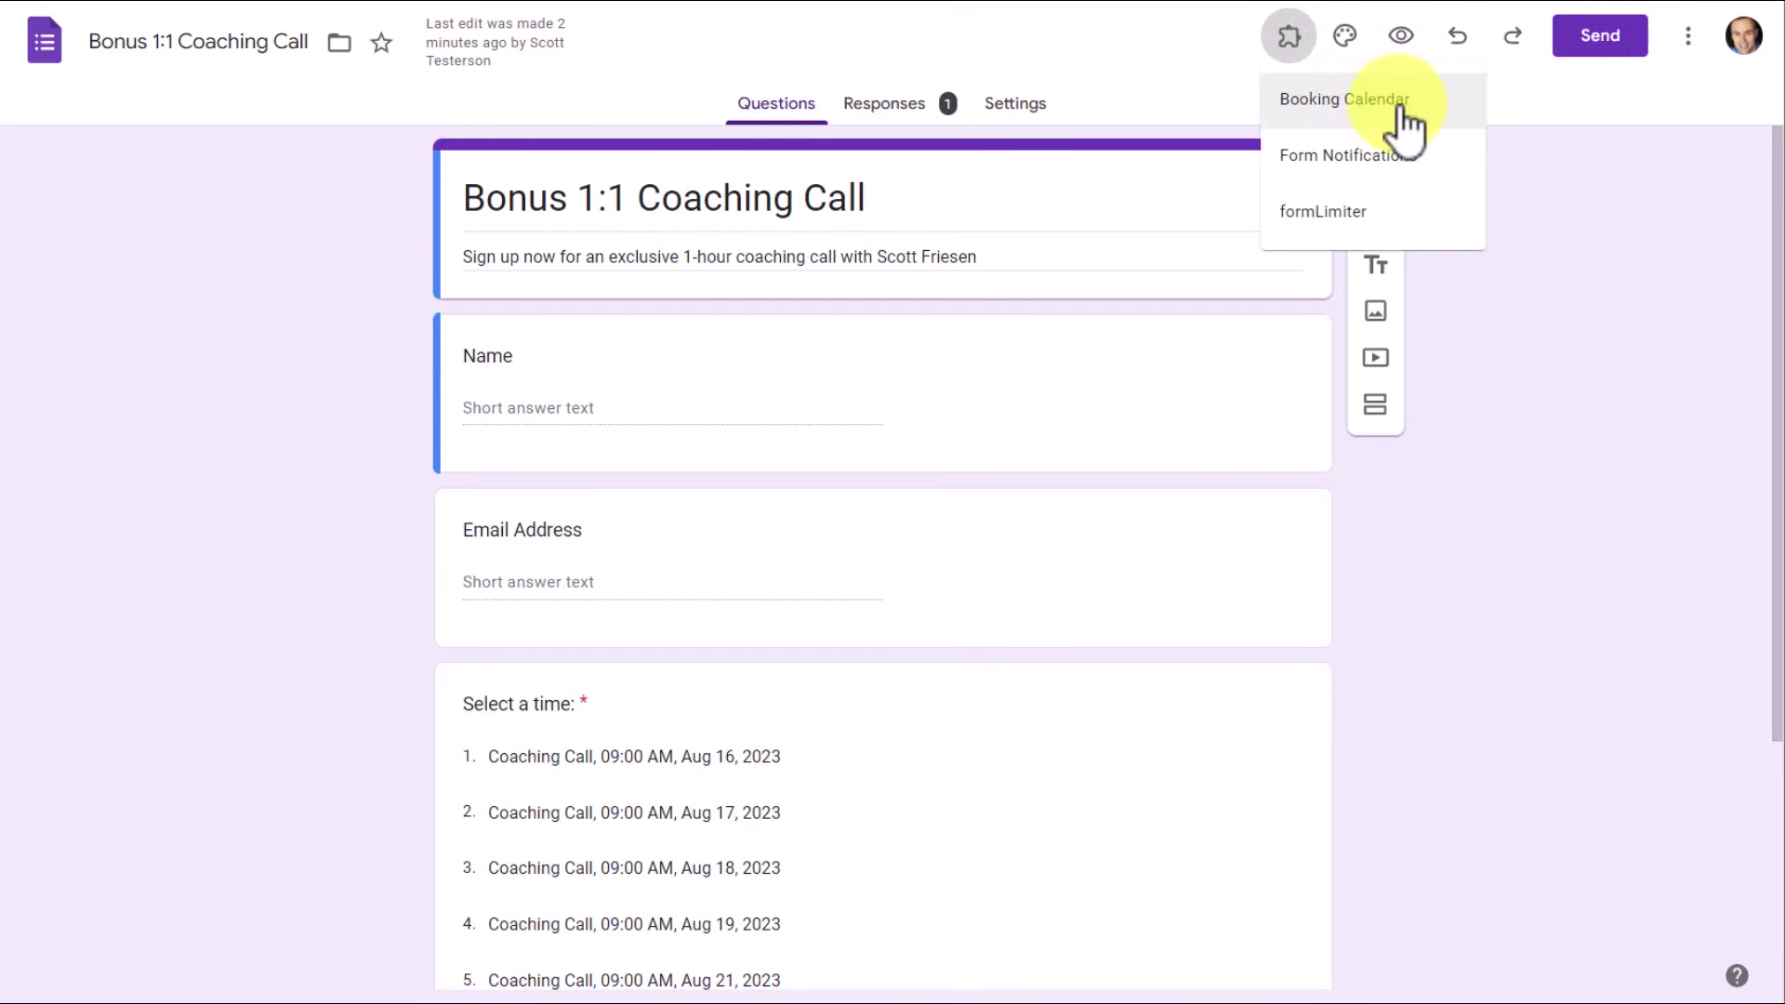
left_click(1325, 156)
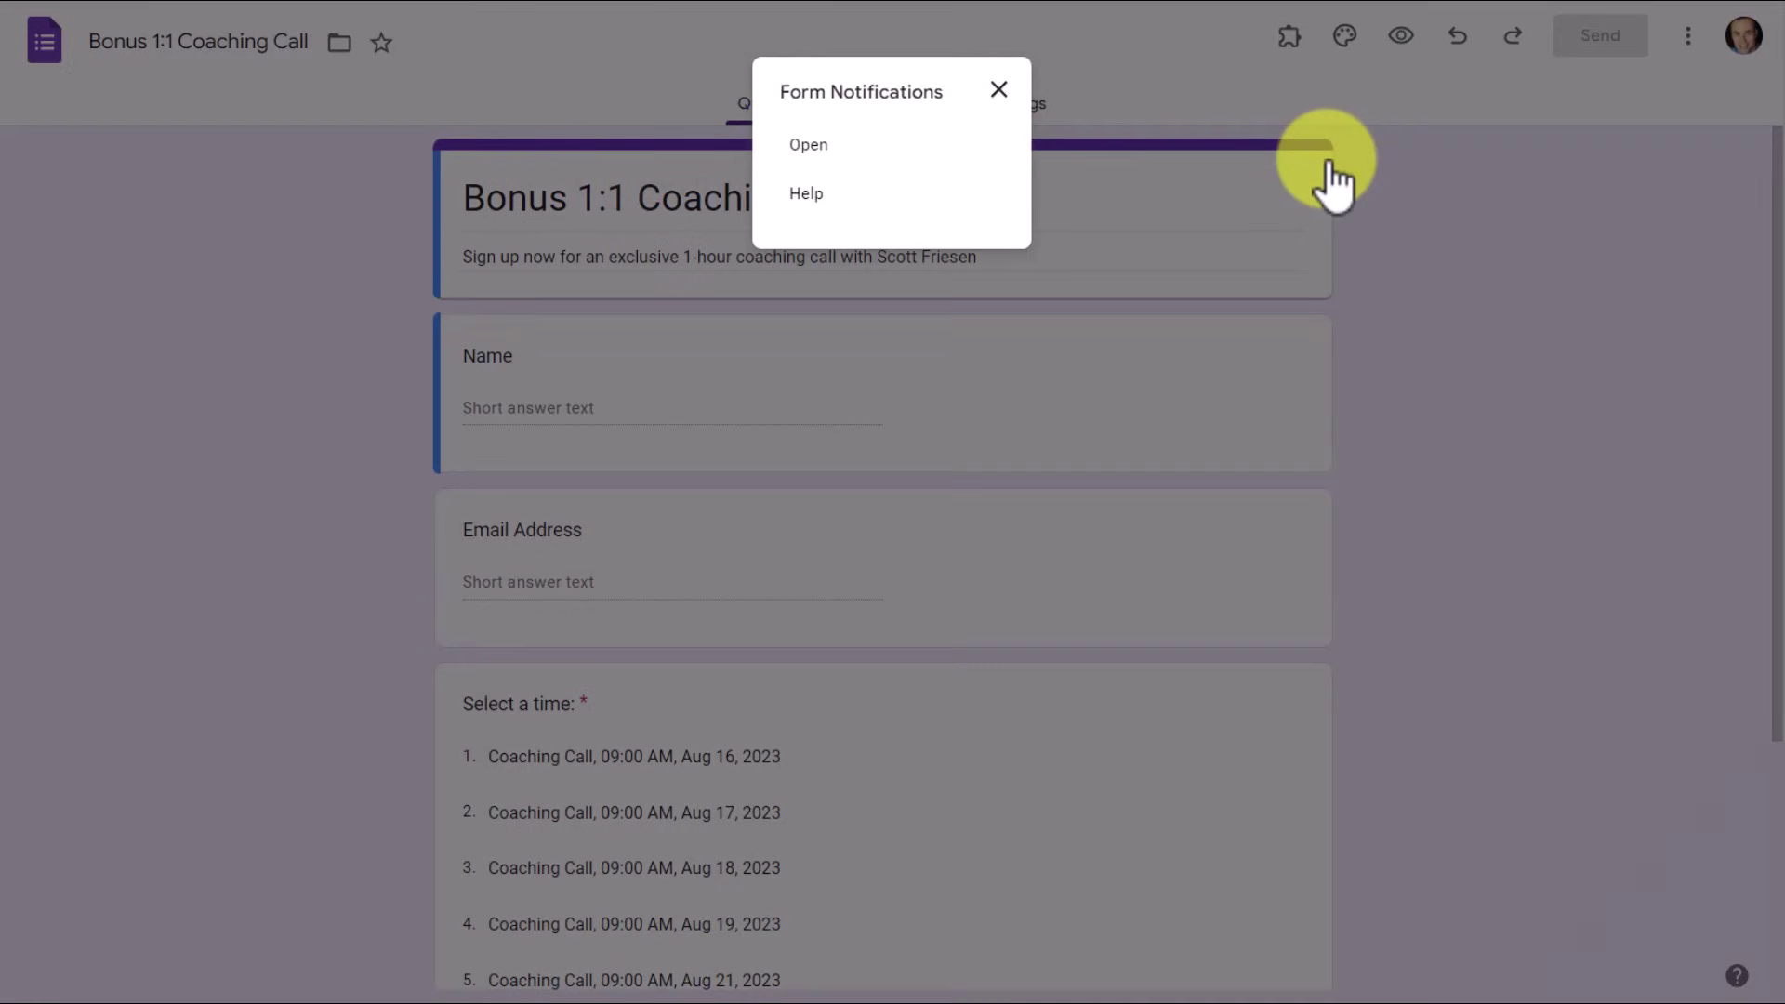
left_click(808, 148)
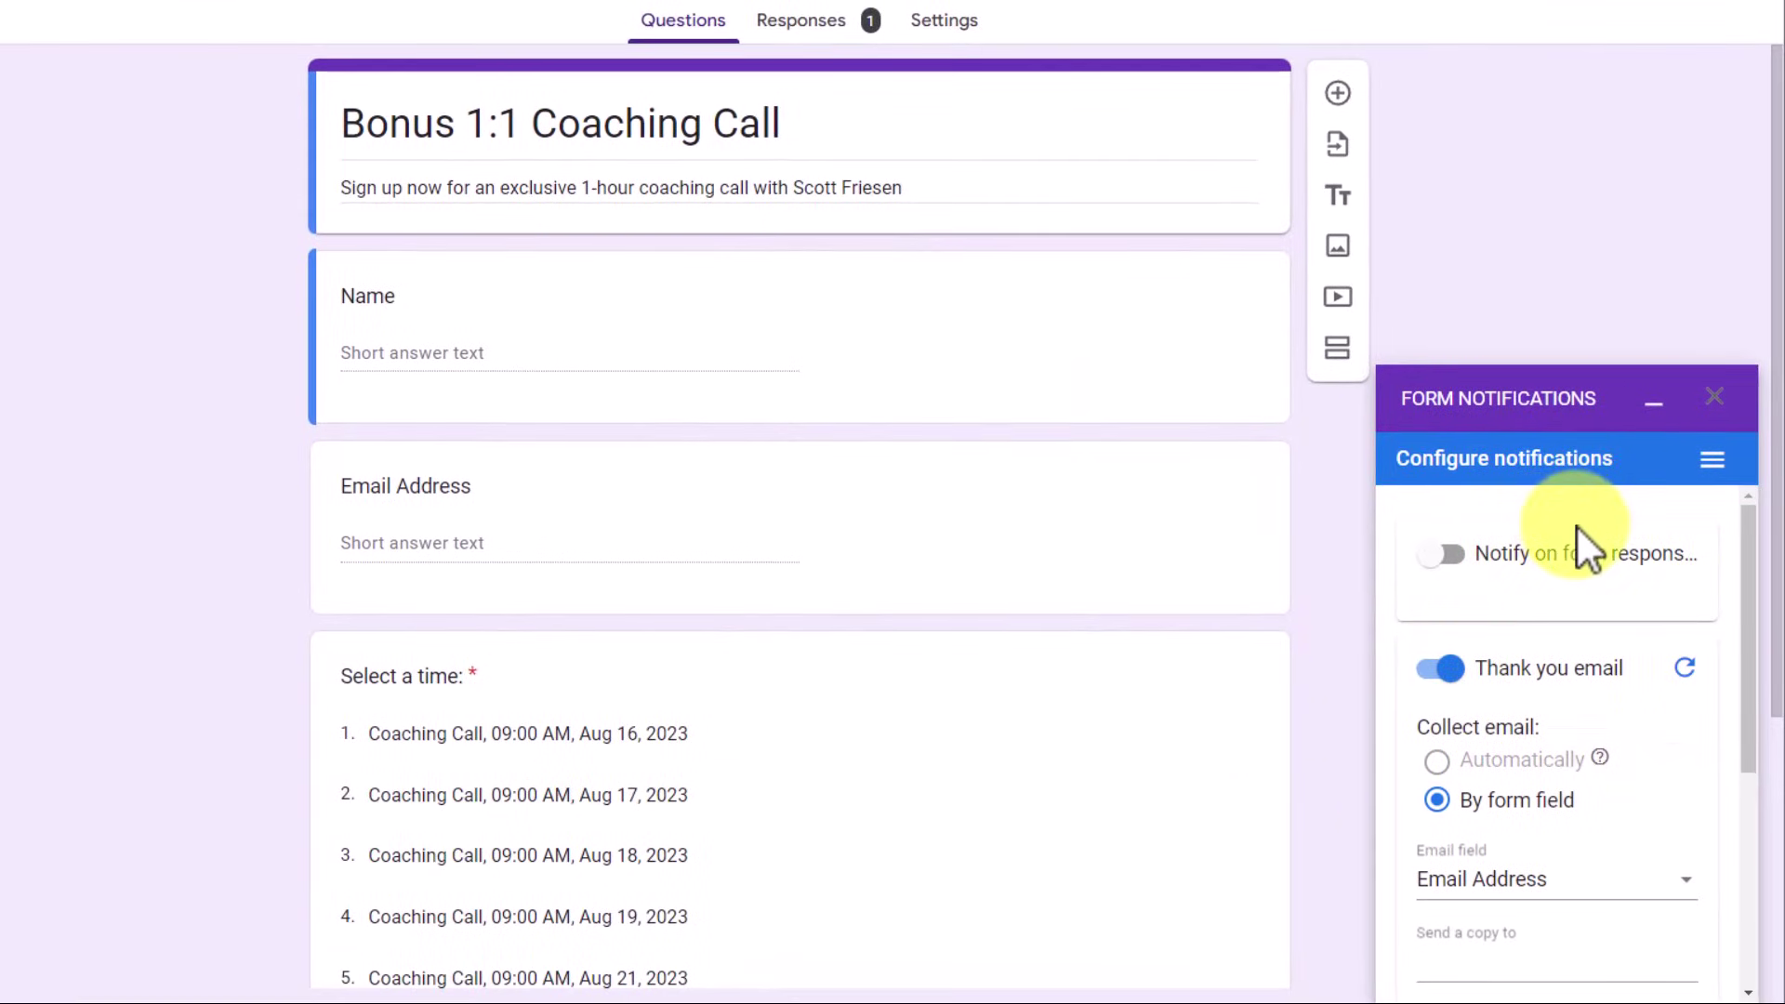
left_click(1447, 671)
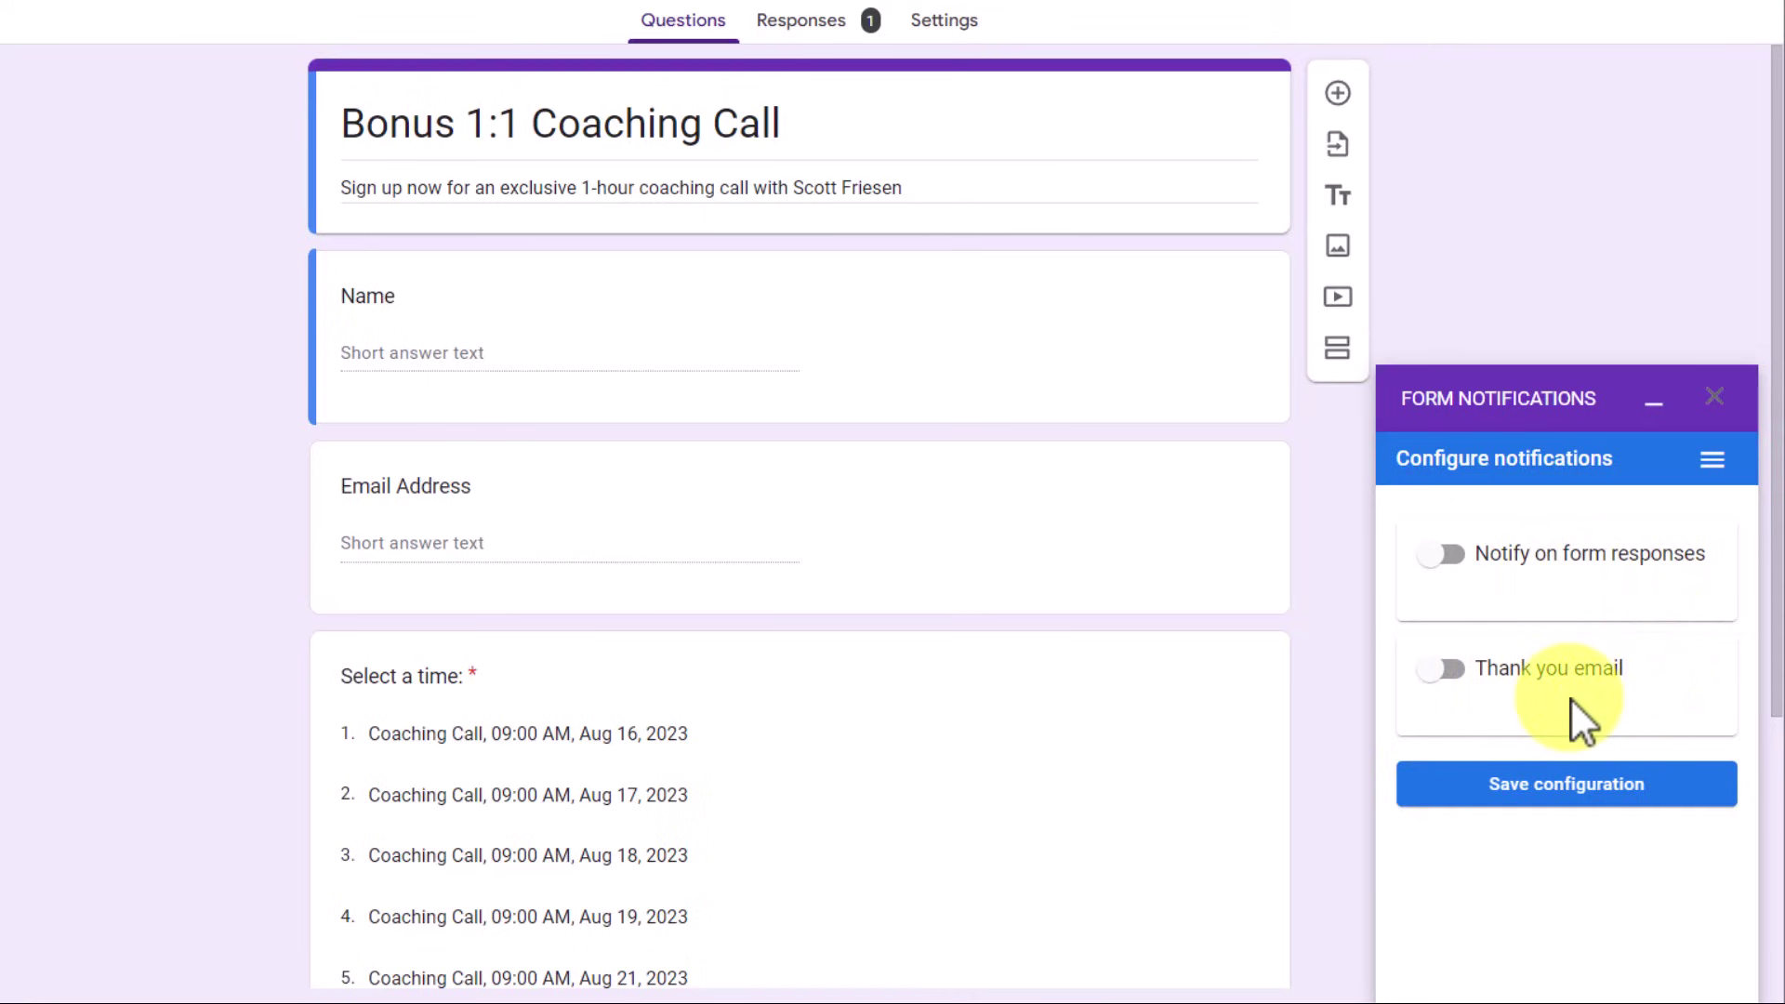
scroll(1092, 589, "down", 2)
scroll(1084, 590, "up", 2)
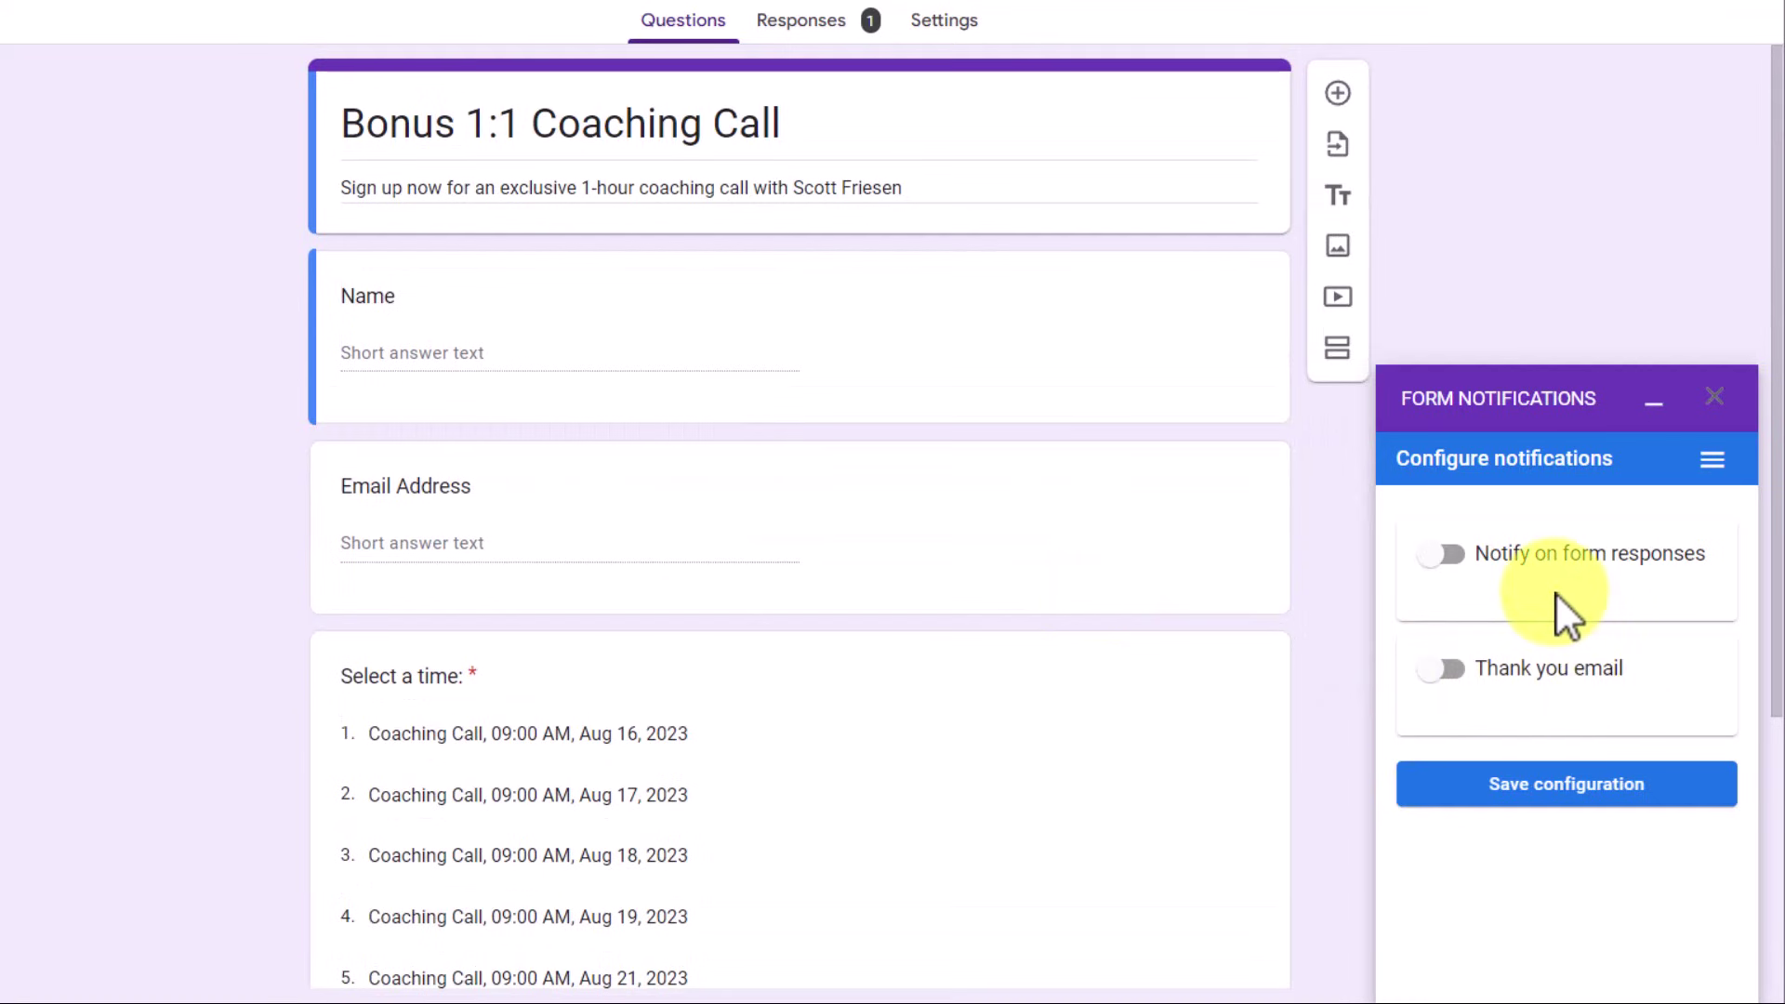
left_click(1450, 556)
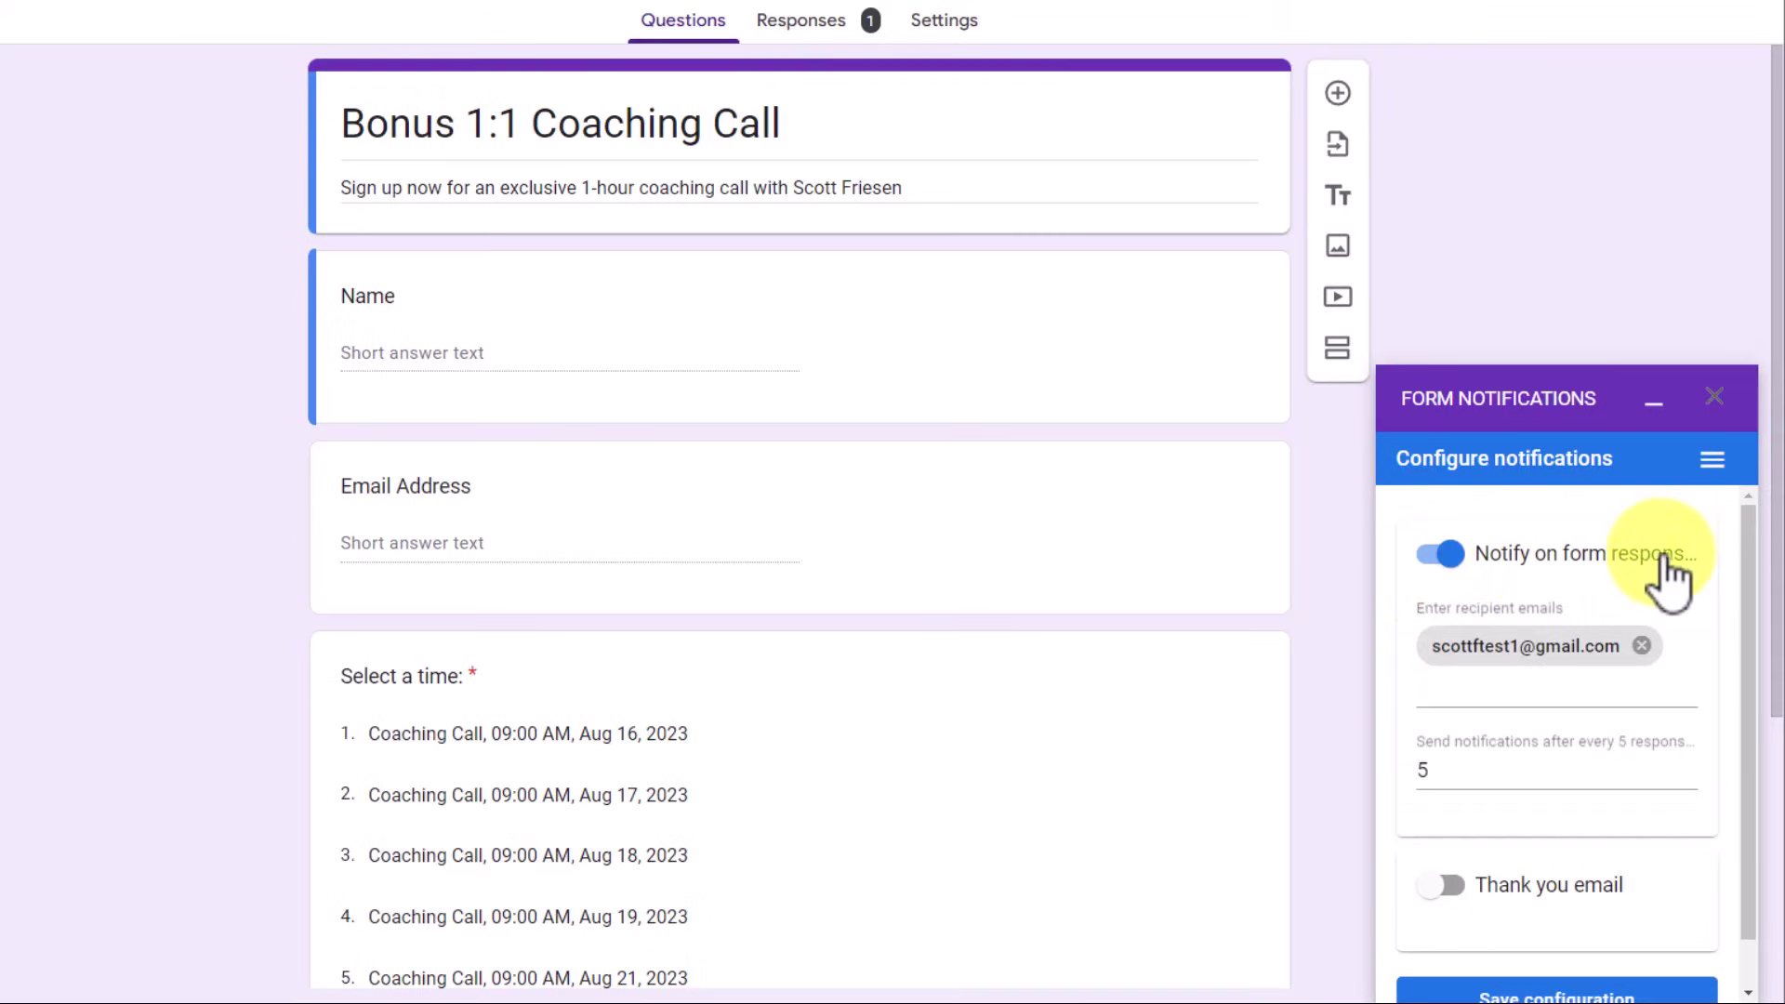
scroll(1666, 567, "down", 1)
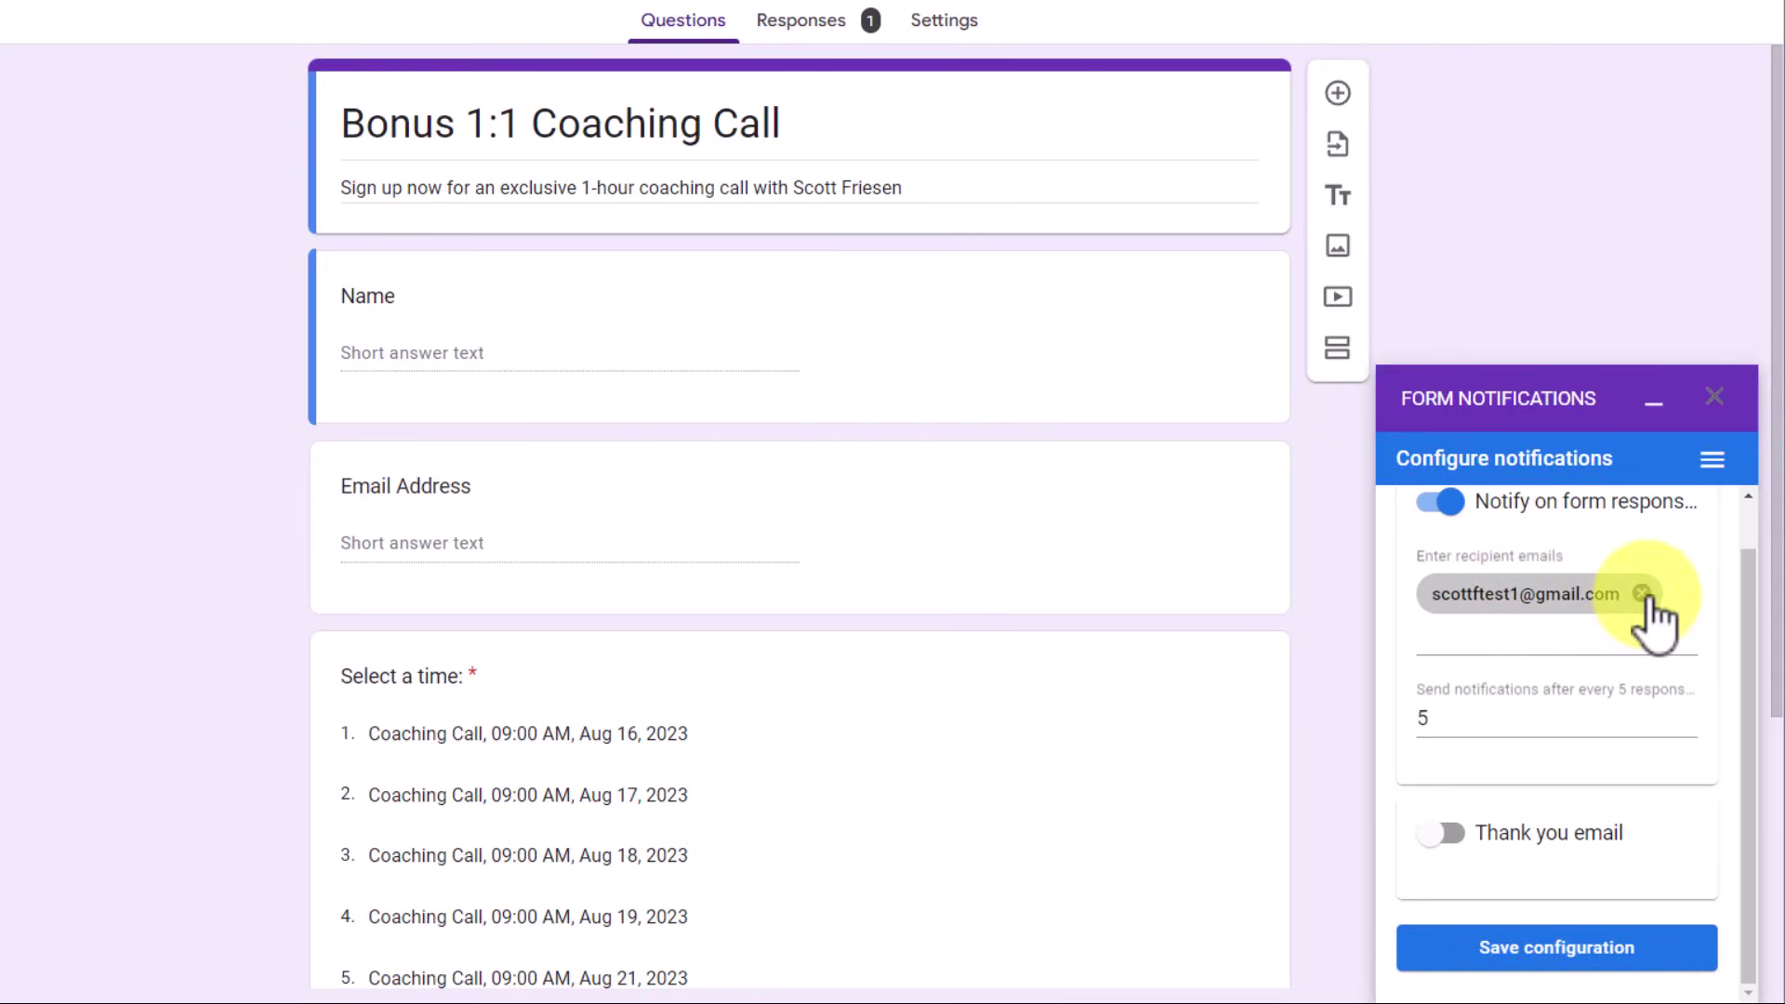
left_click(1482, 685)
type("as")
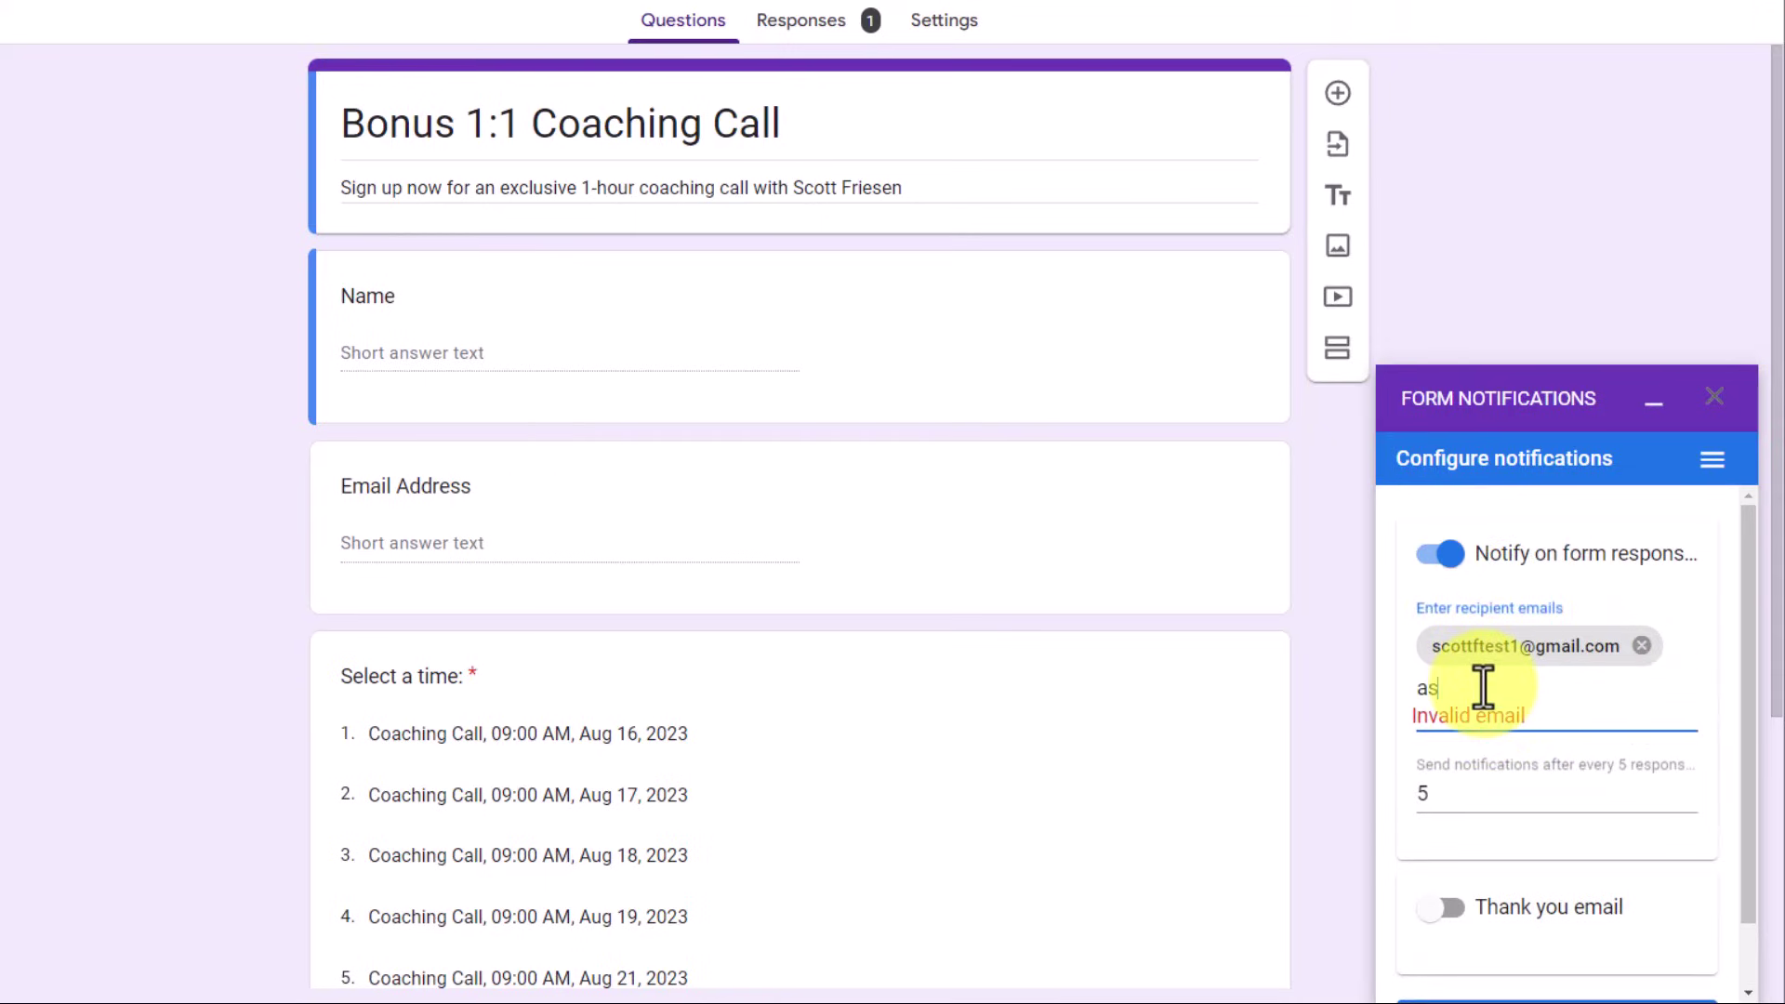
key("BackSpace")
key("BackSpace")
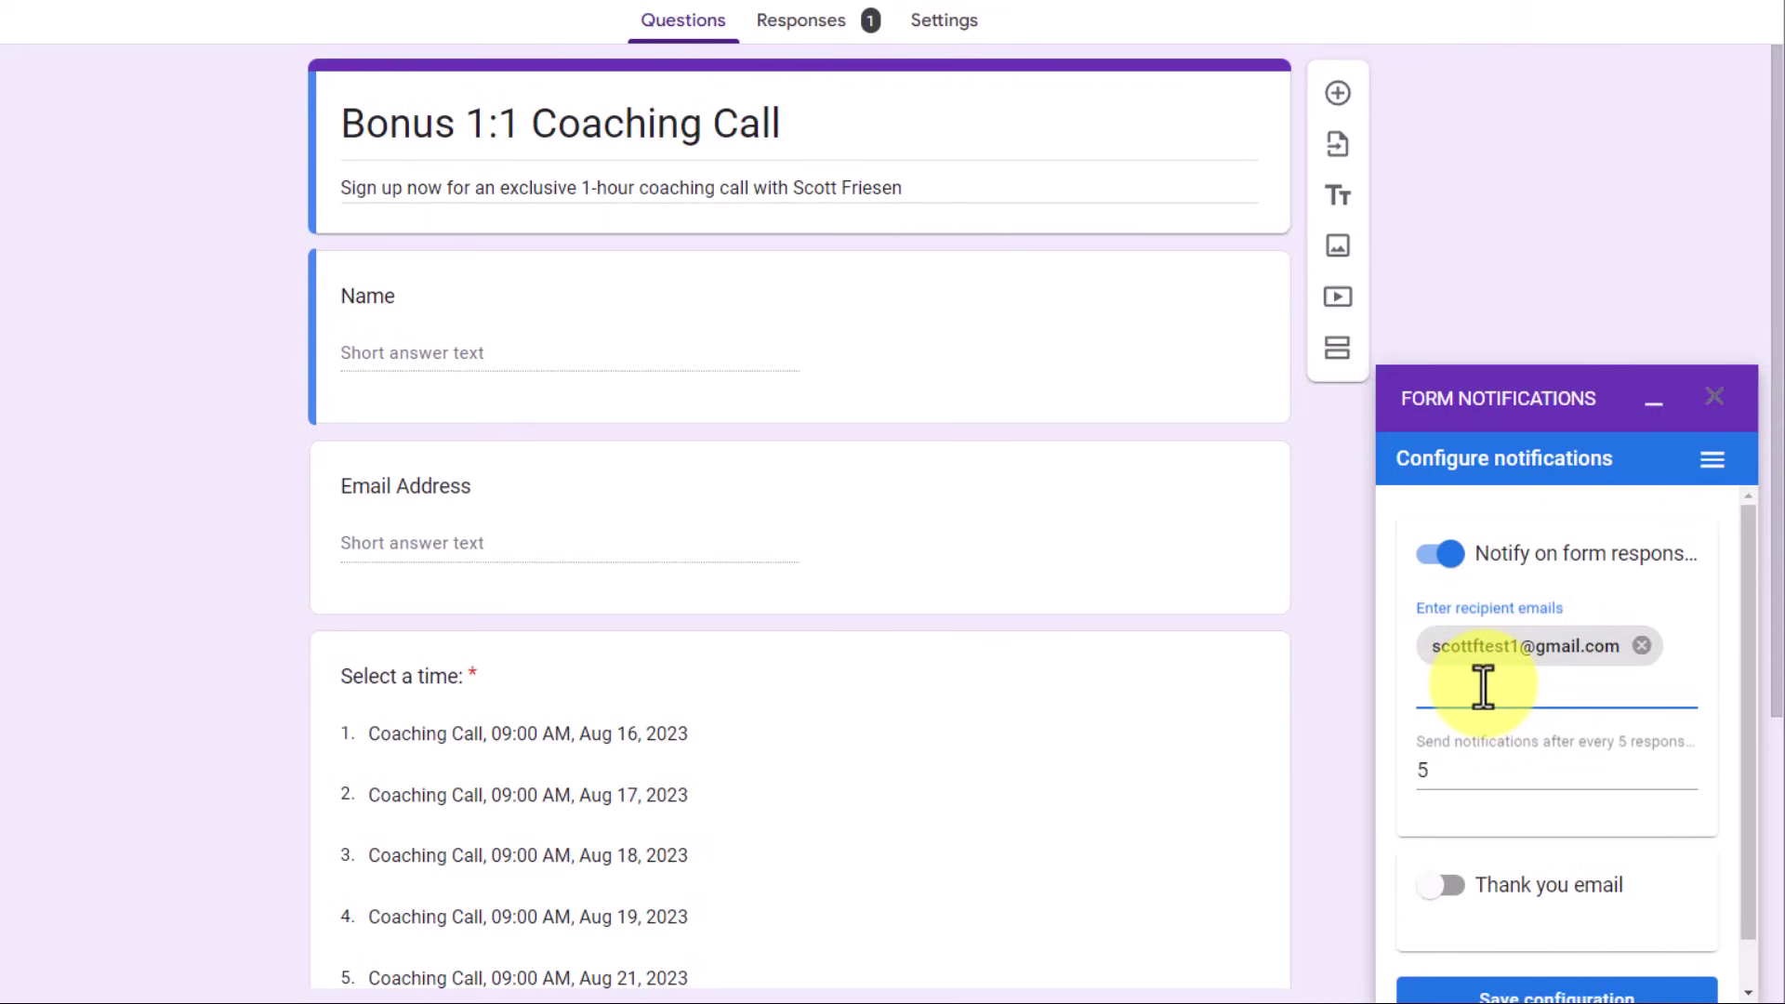
left_click(1476, 772)
scroll(1506, 769, "down", 1)
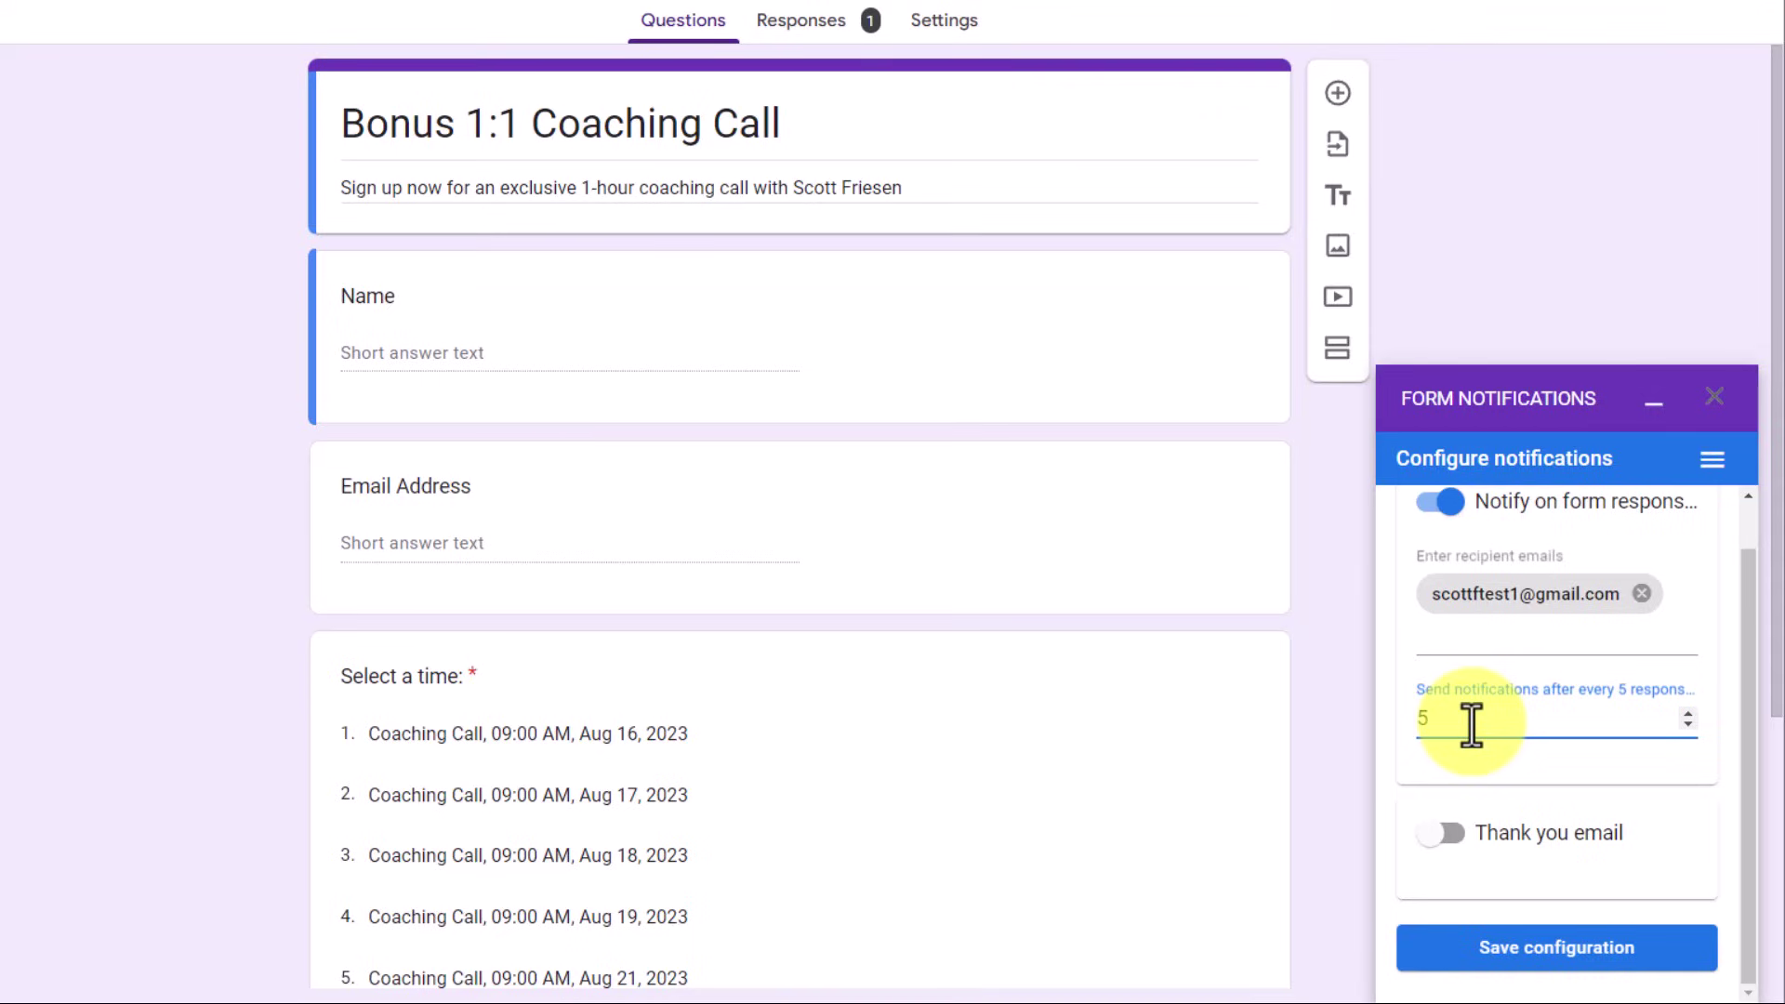
key("BackSpace")
type("10")
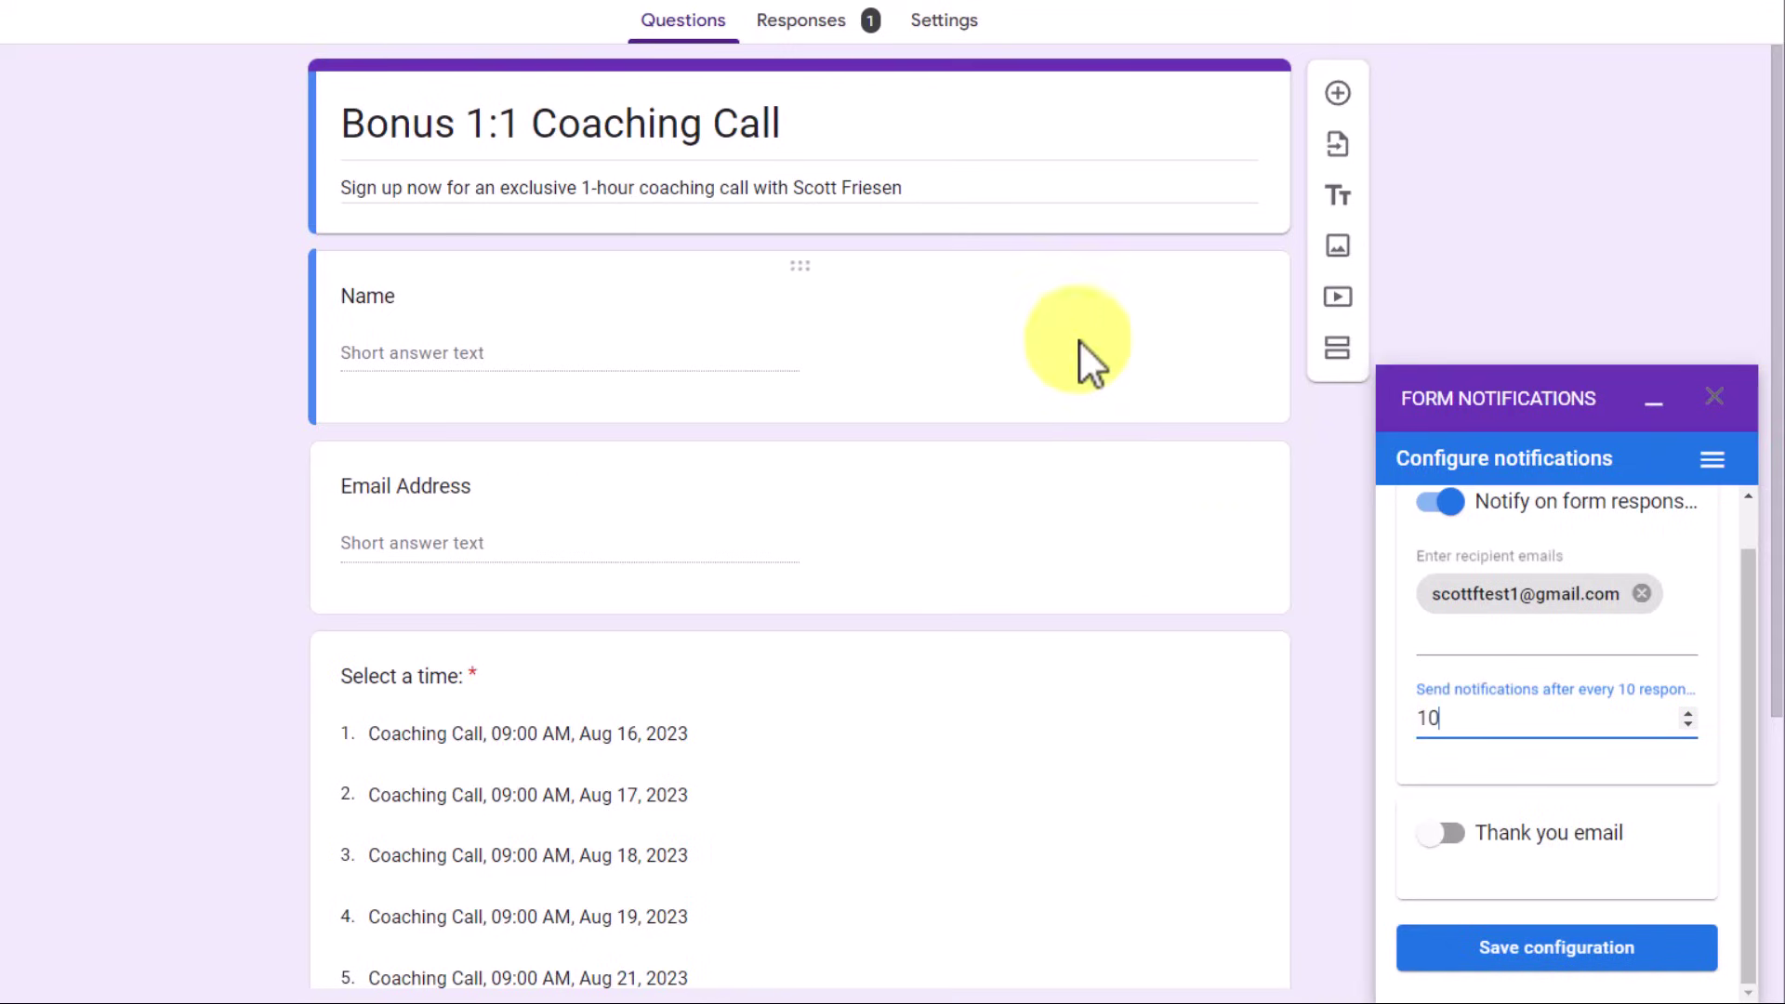
left_click(800, 23)
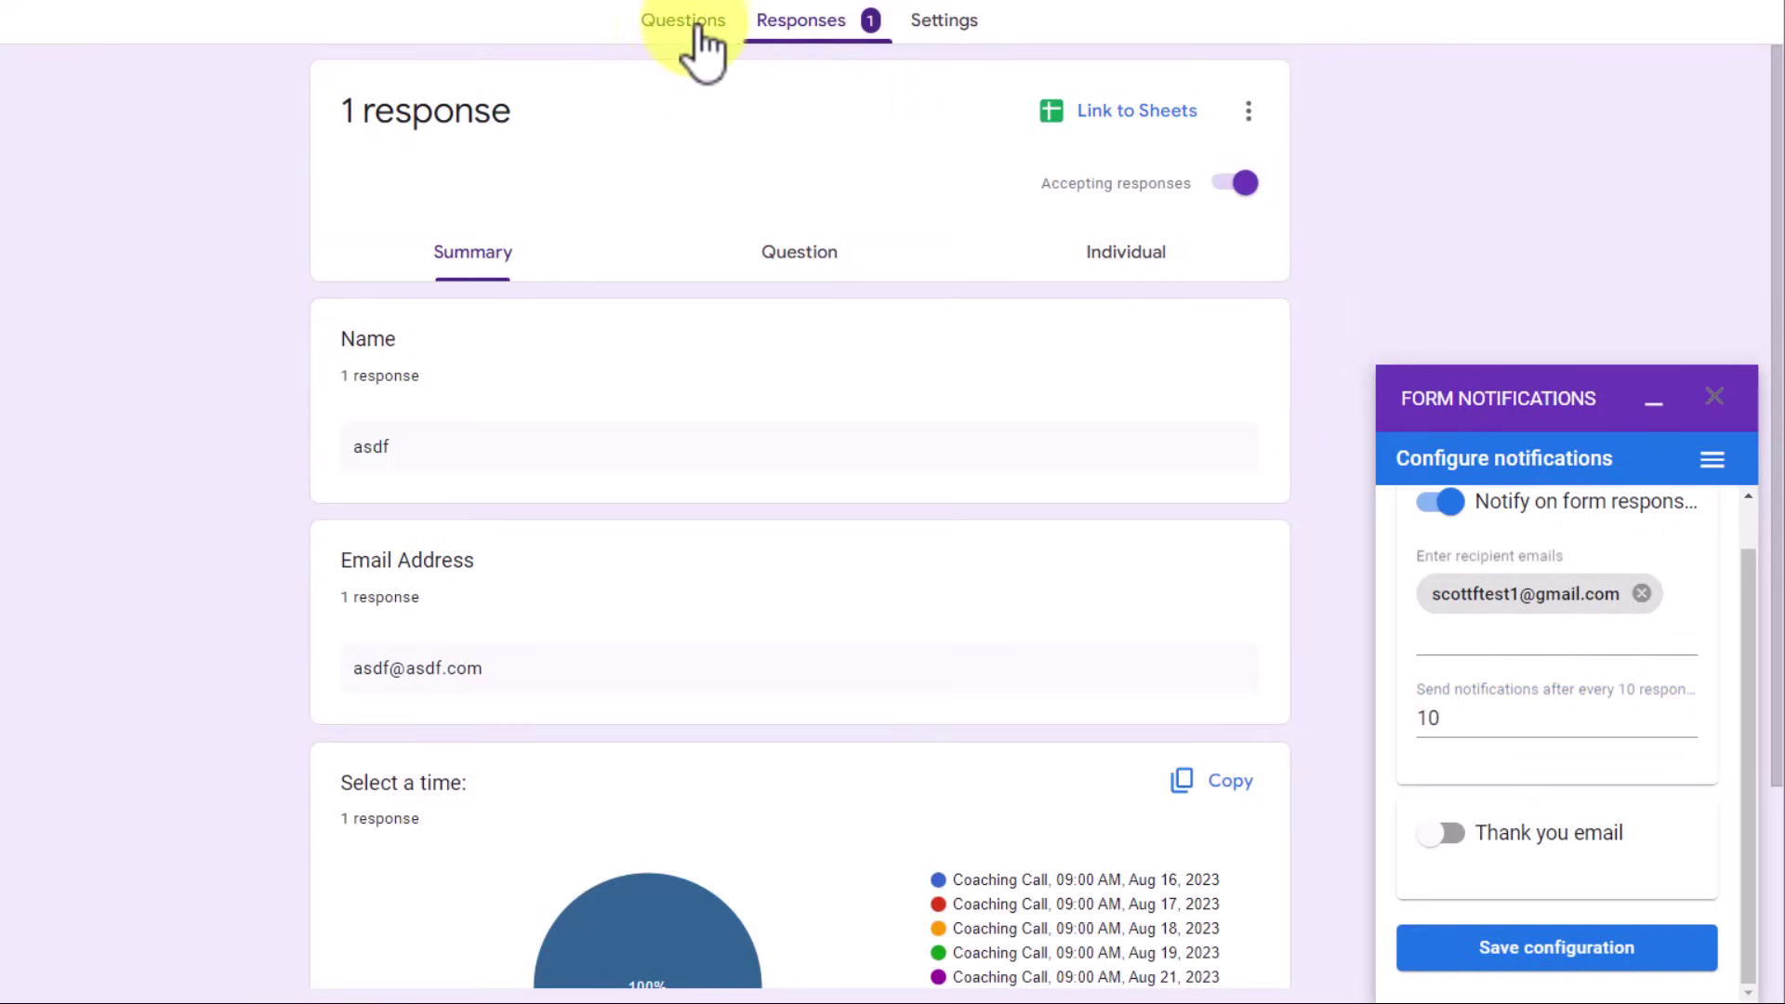
left_click(685, 23)
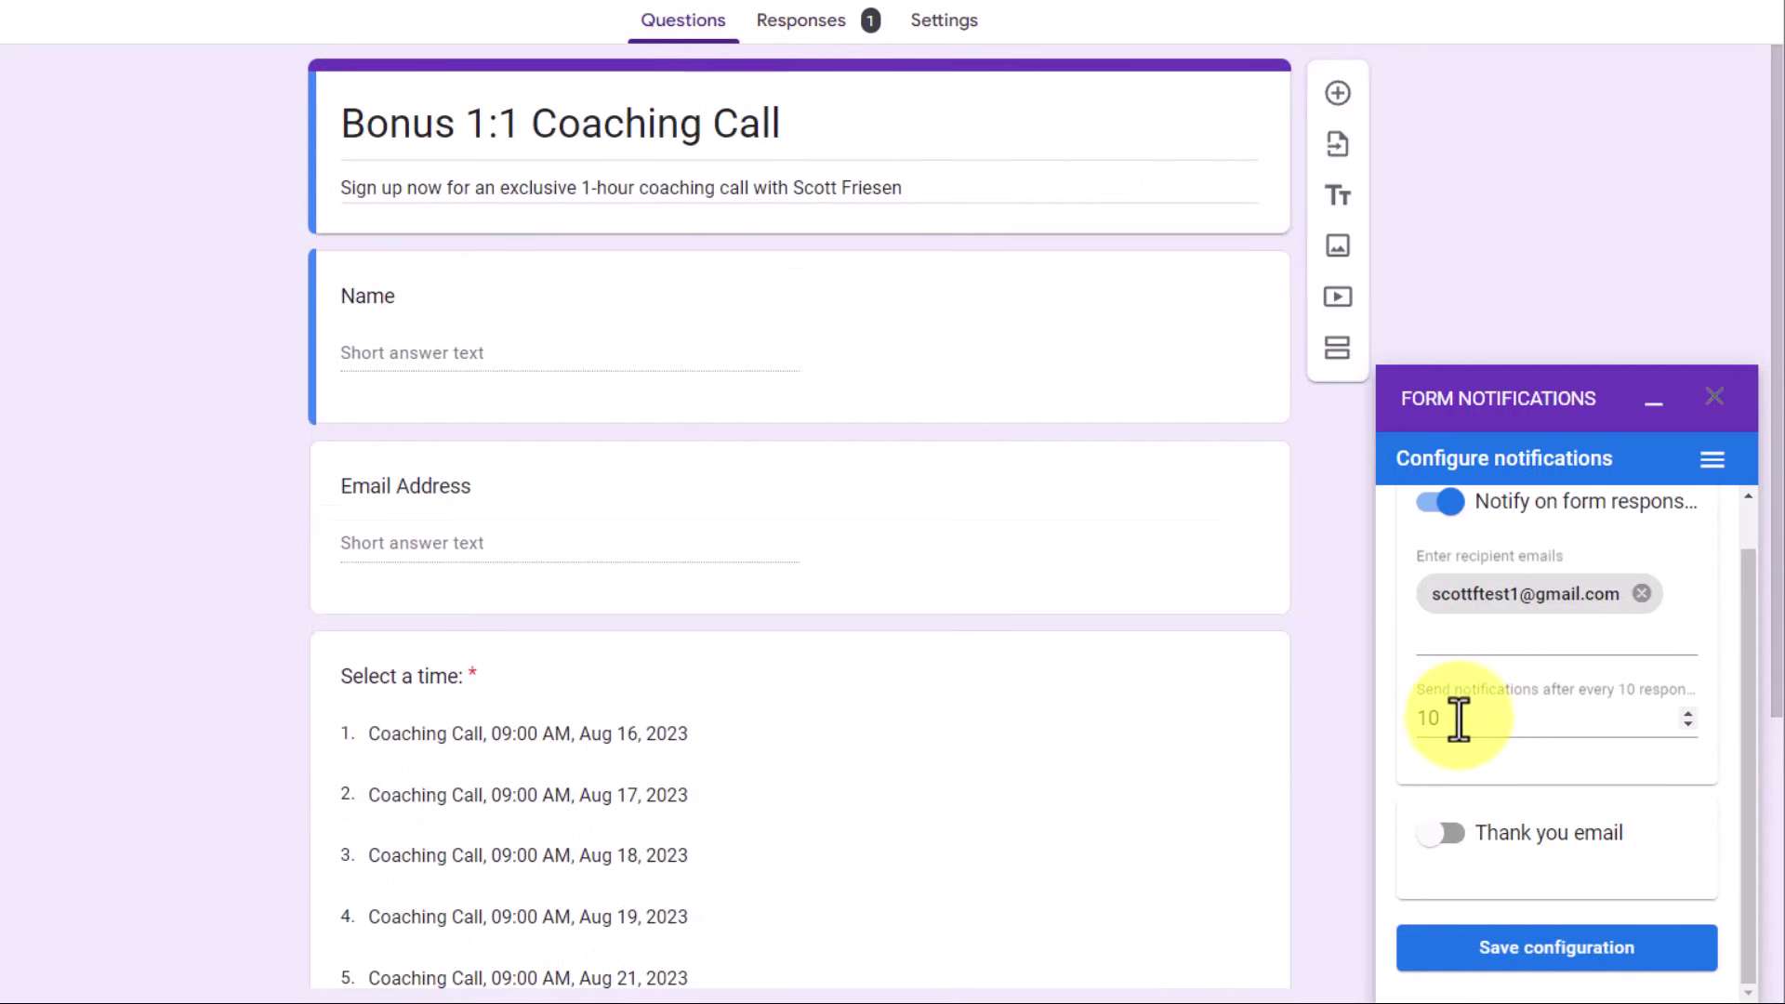
left_click_drag(1458, 718, 1409, 718)
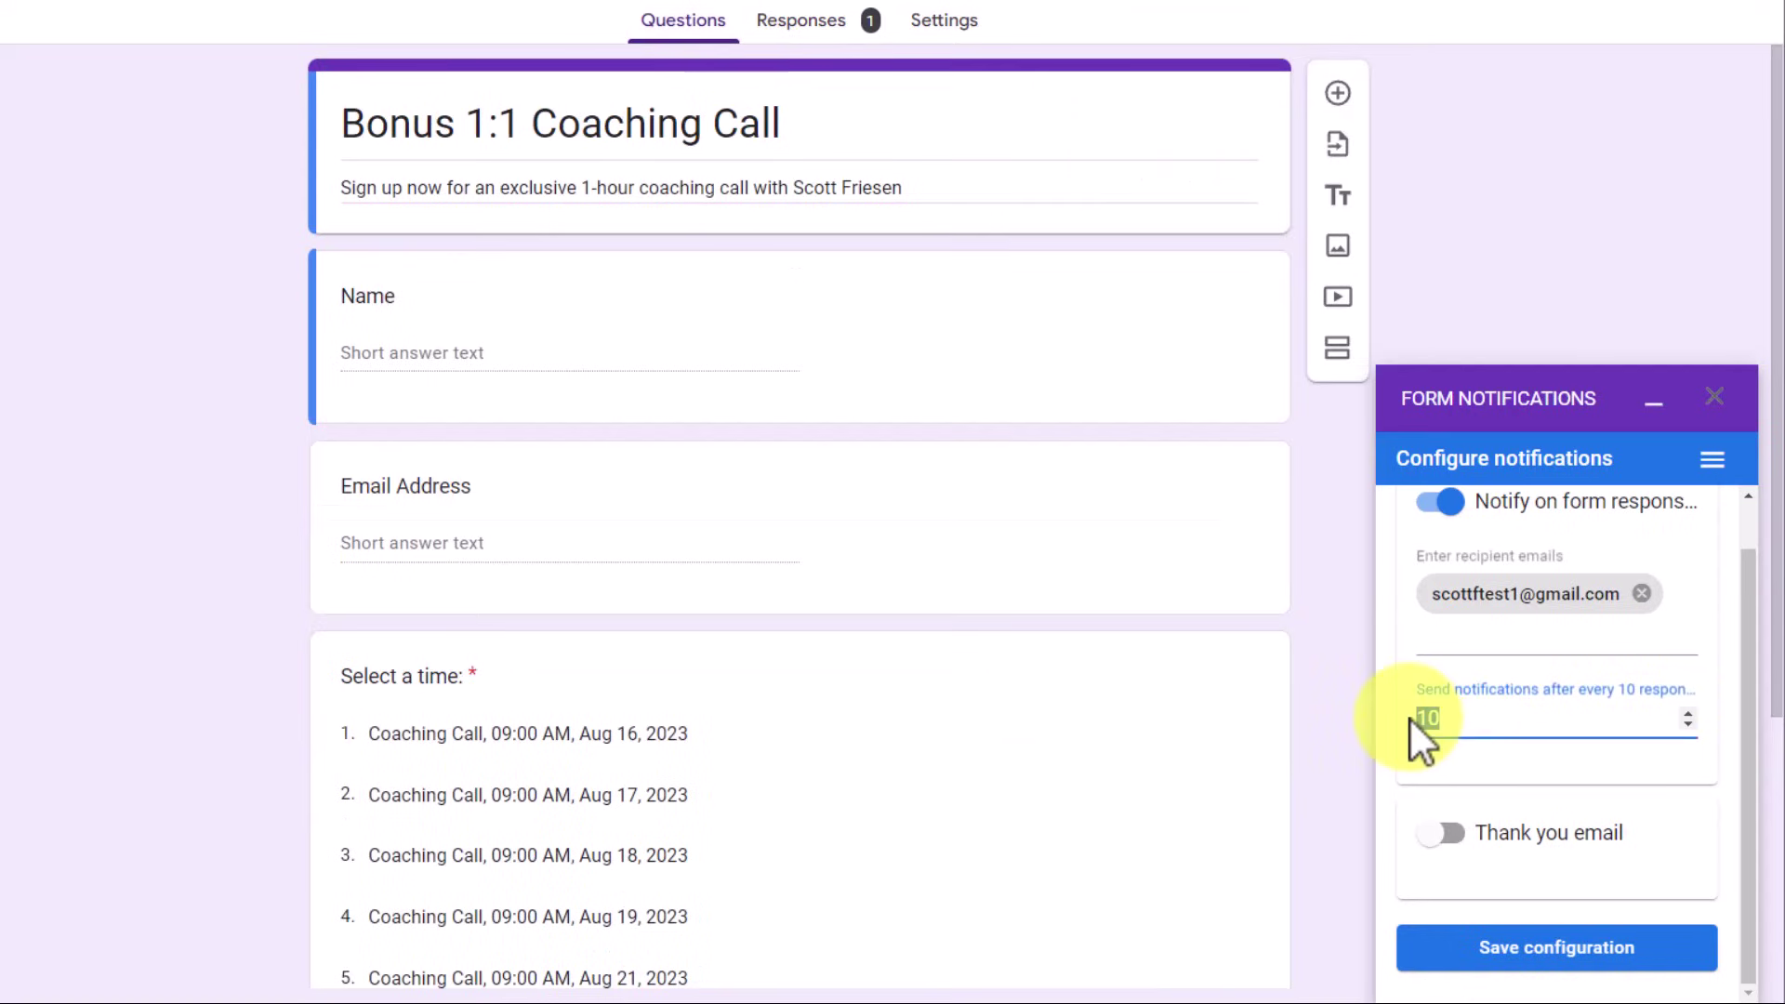
type("1")
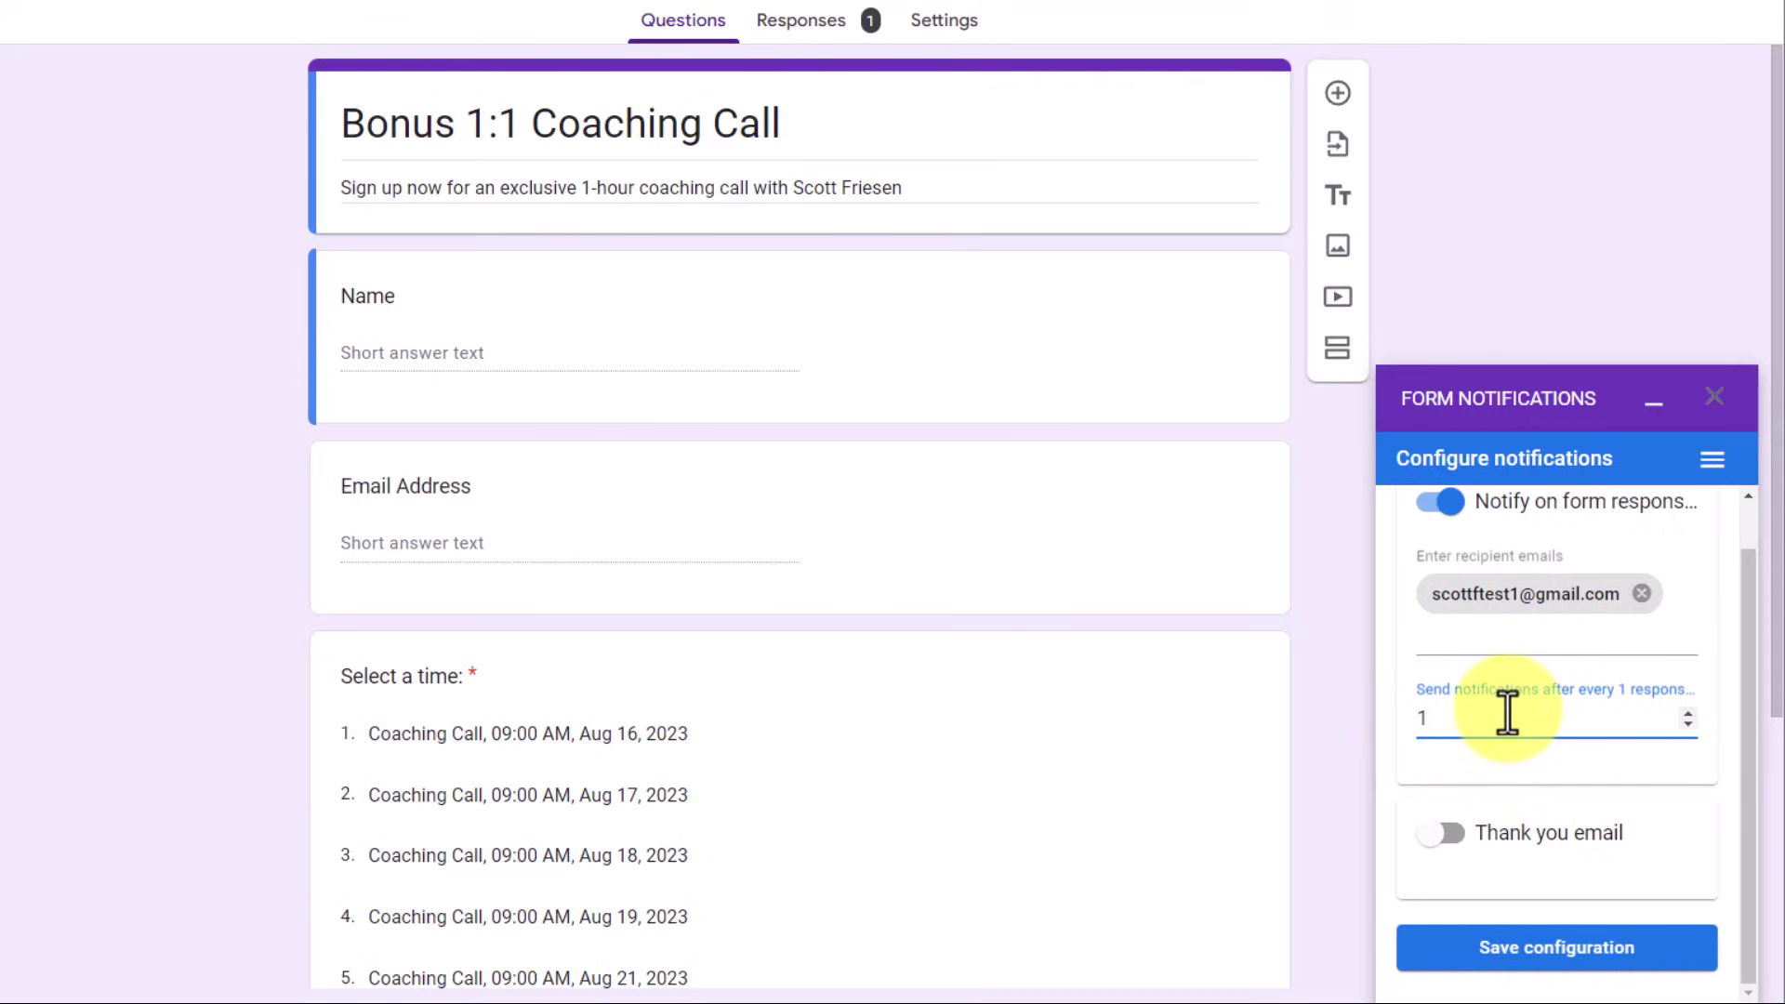
left_click(1449, 503)
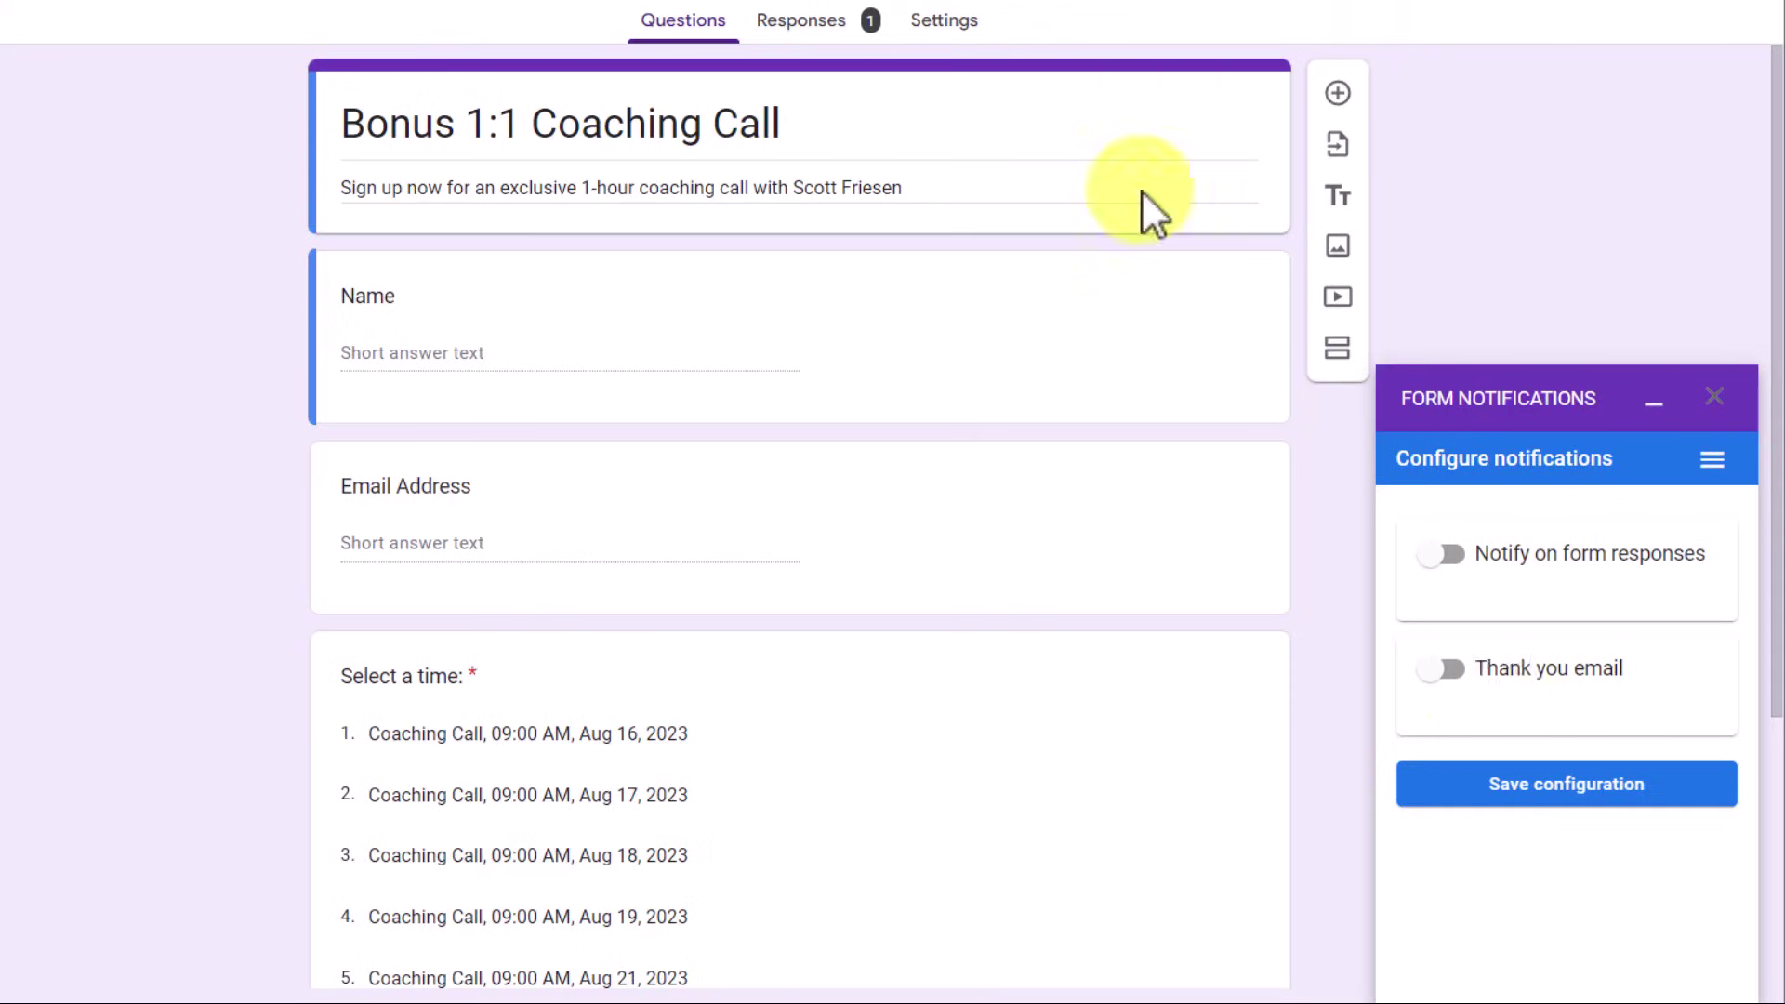
left_click(937, 23)
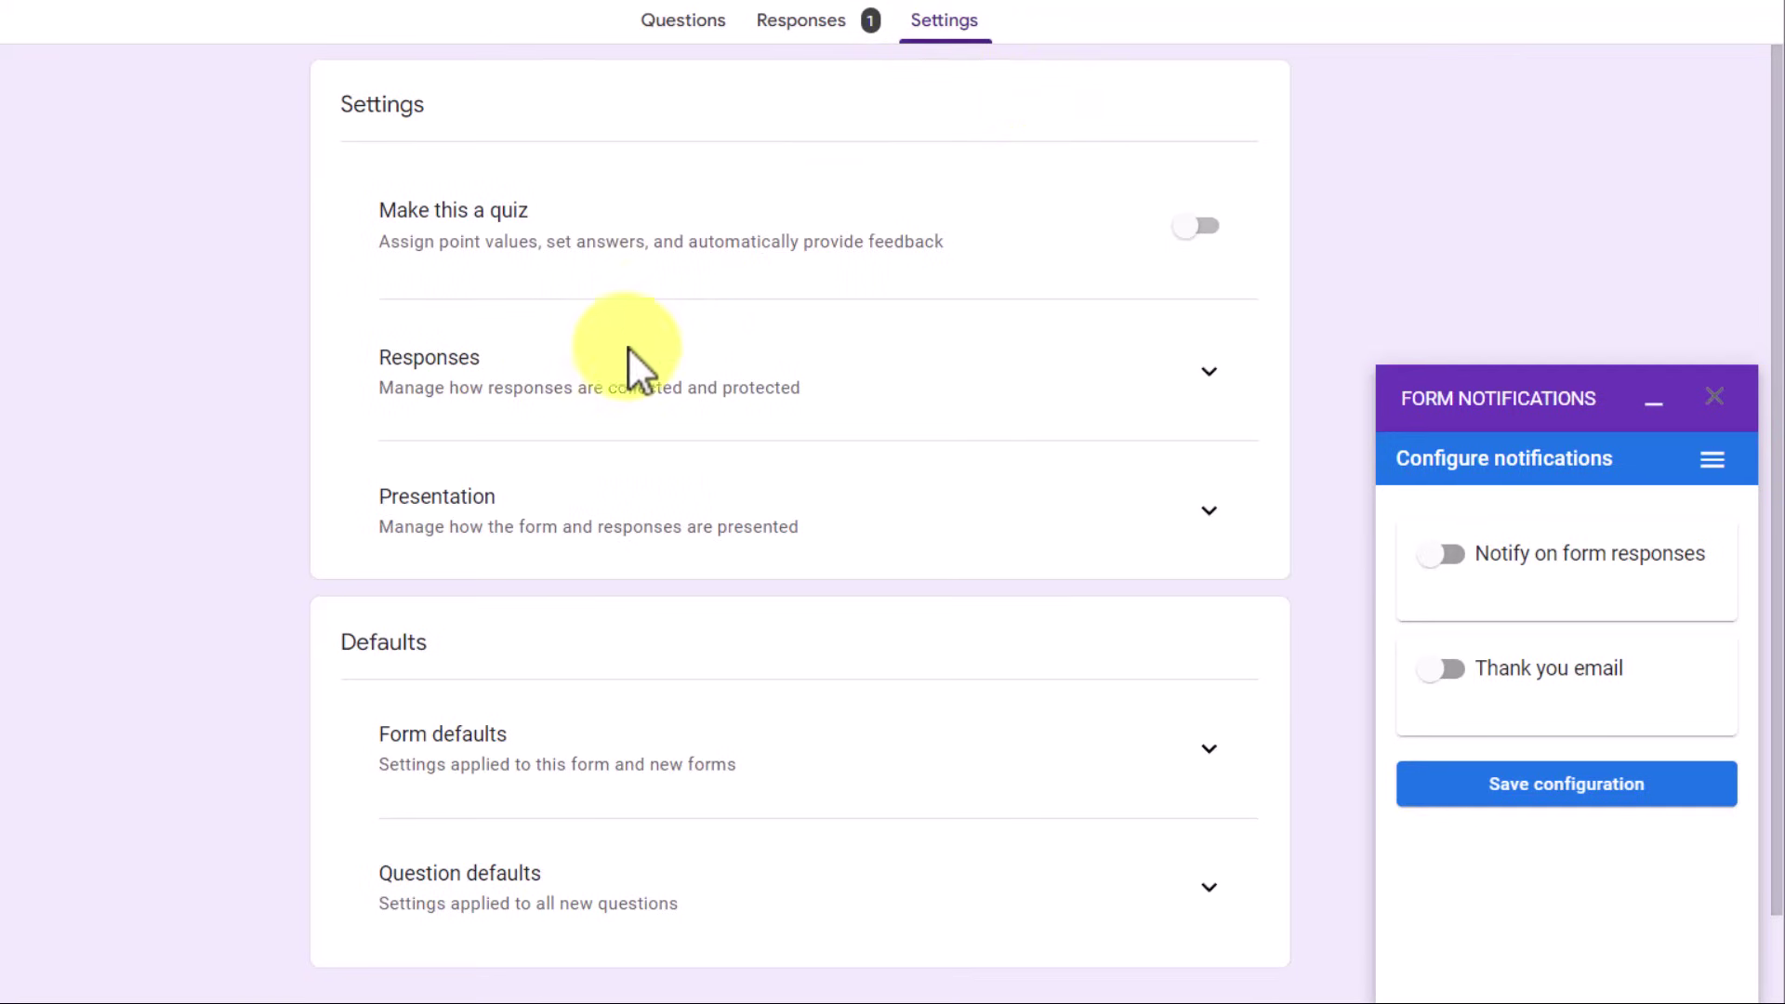
left_click(1210, 514)
scroll(1088, 544, "down", 4)
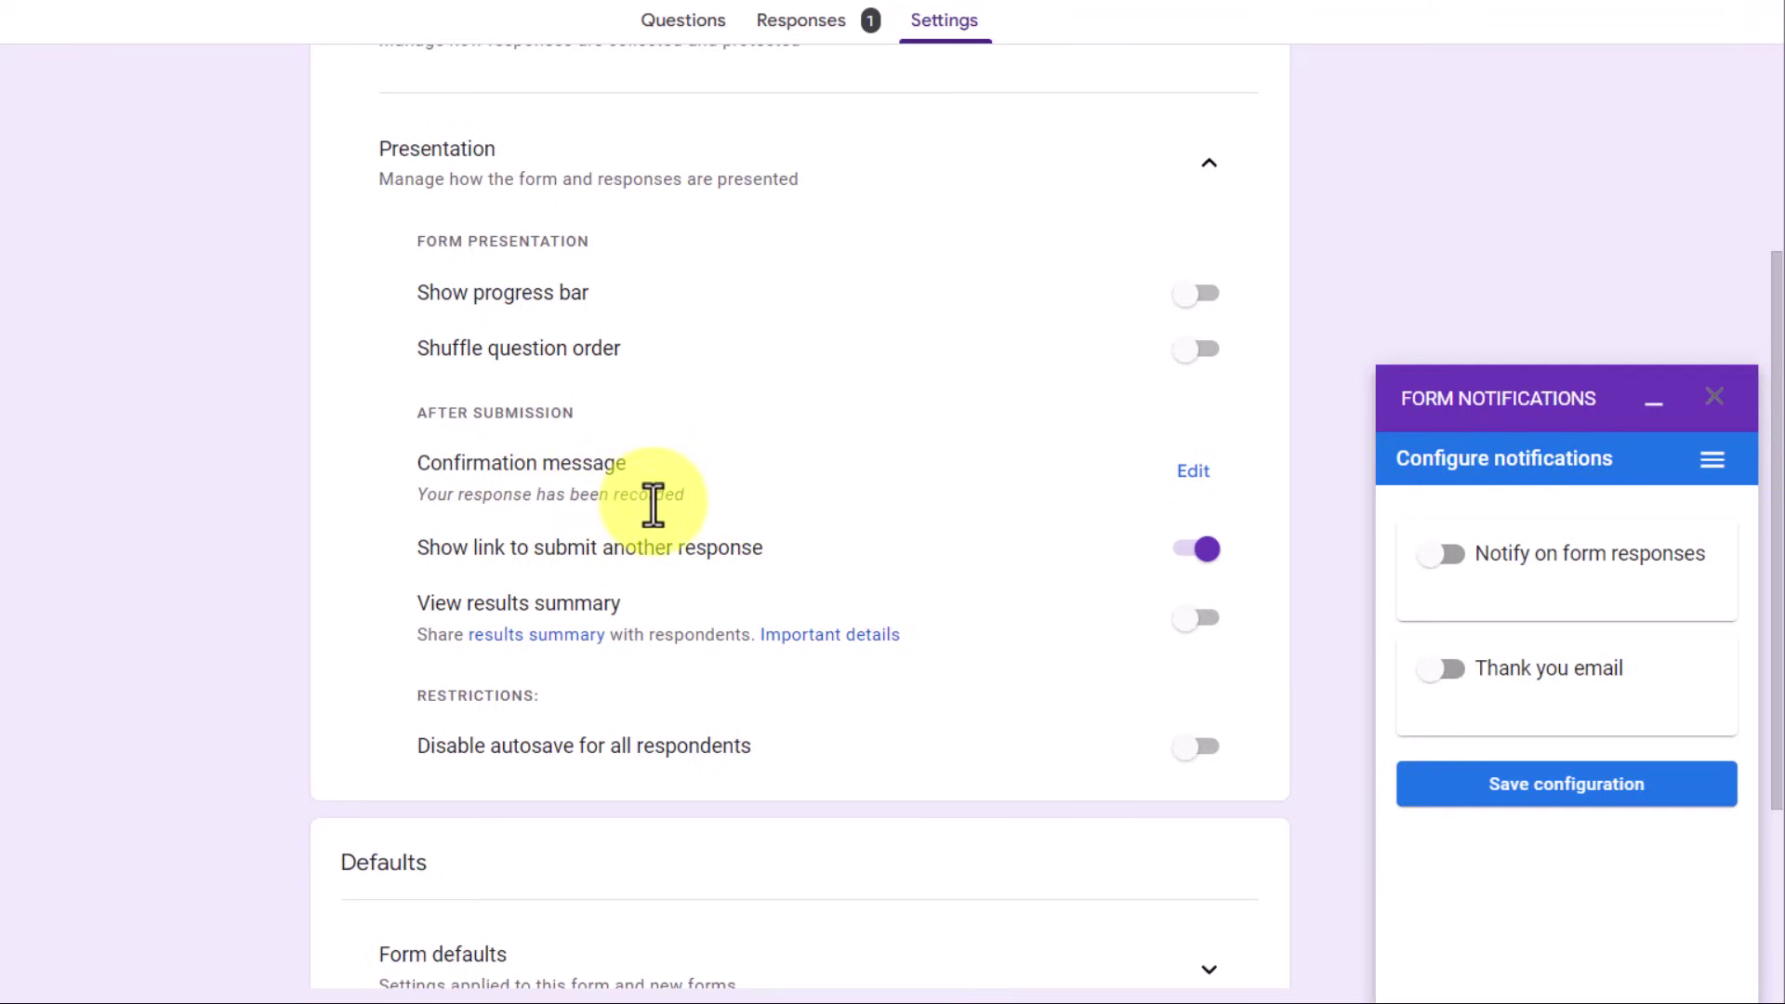
left_click(684, 28)
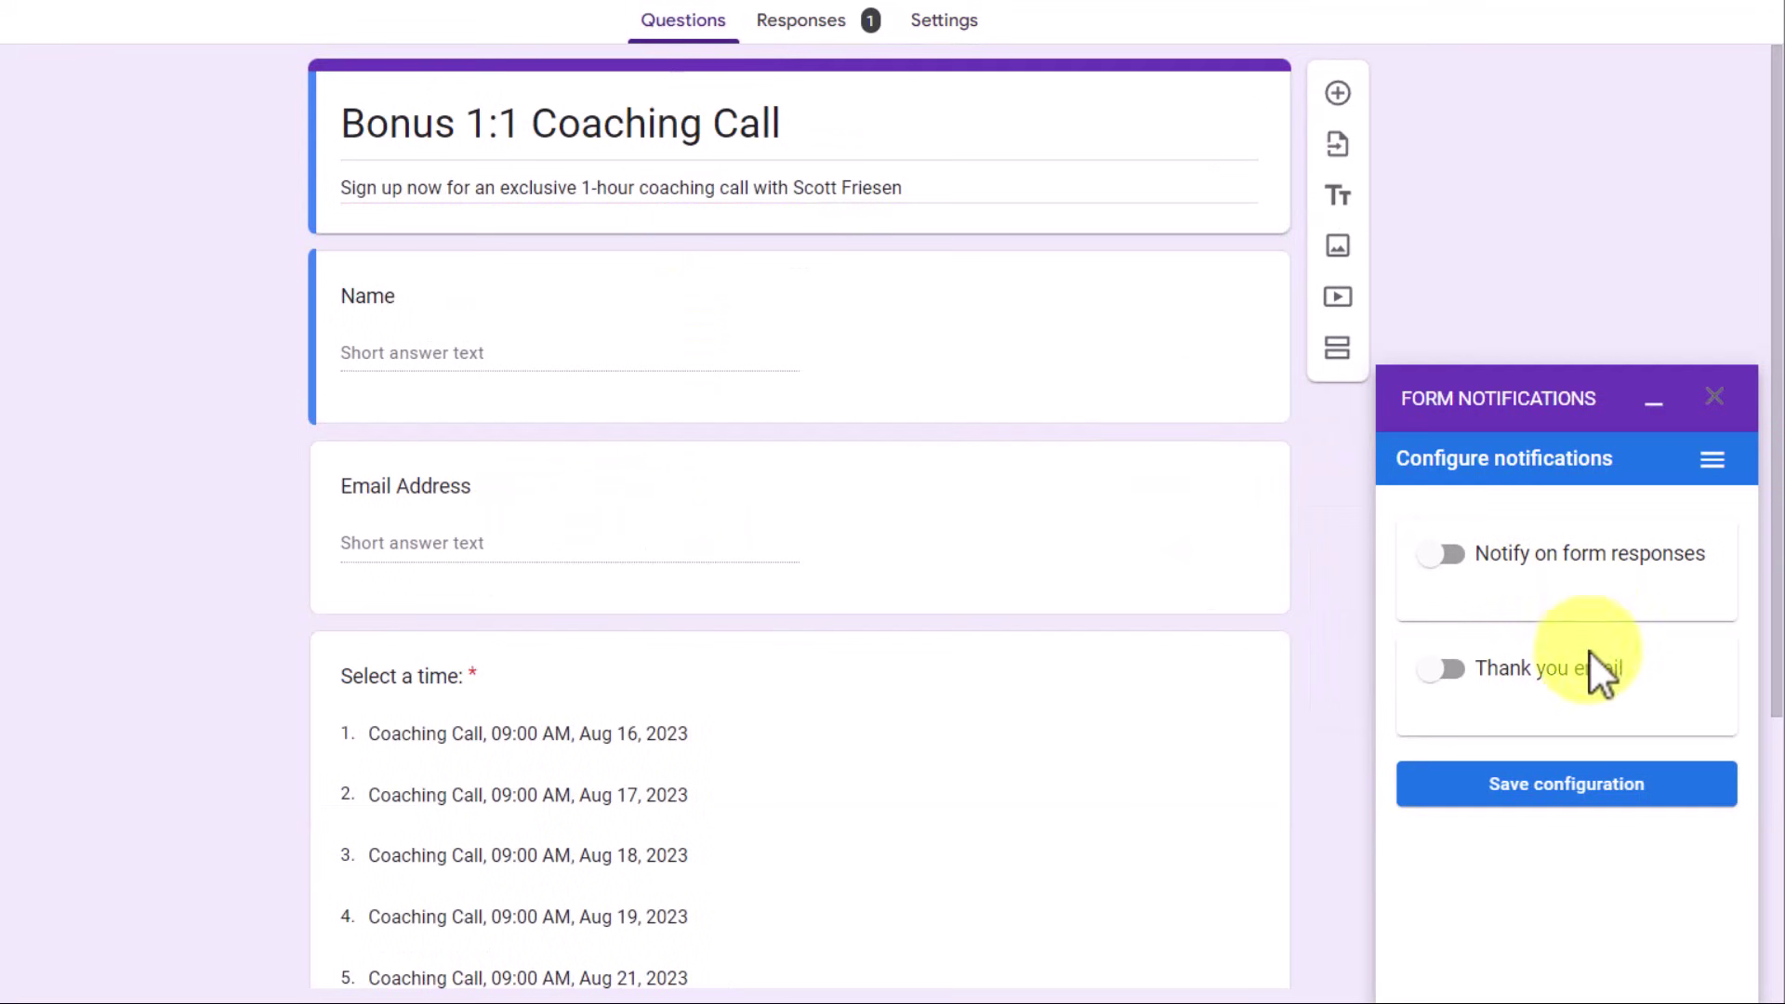
Step: Enable the Thank you email, taking respondent addresses from the Email Address question
left_click(1439, 669)
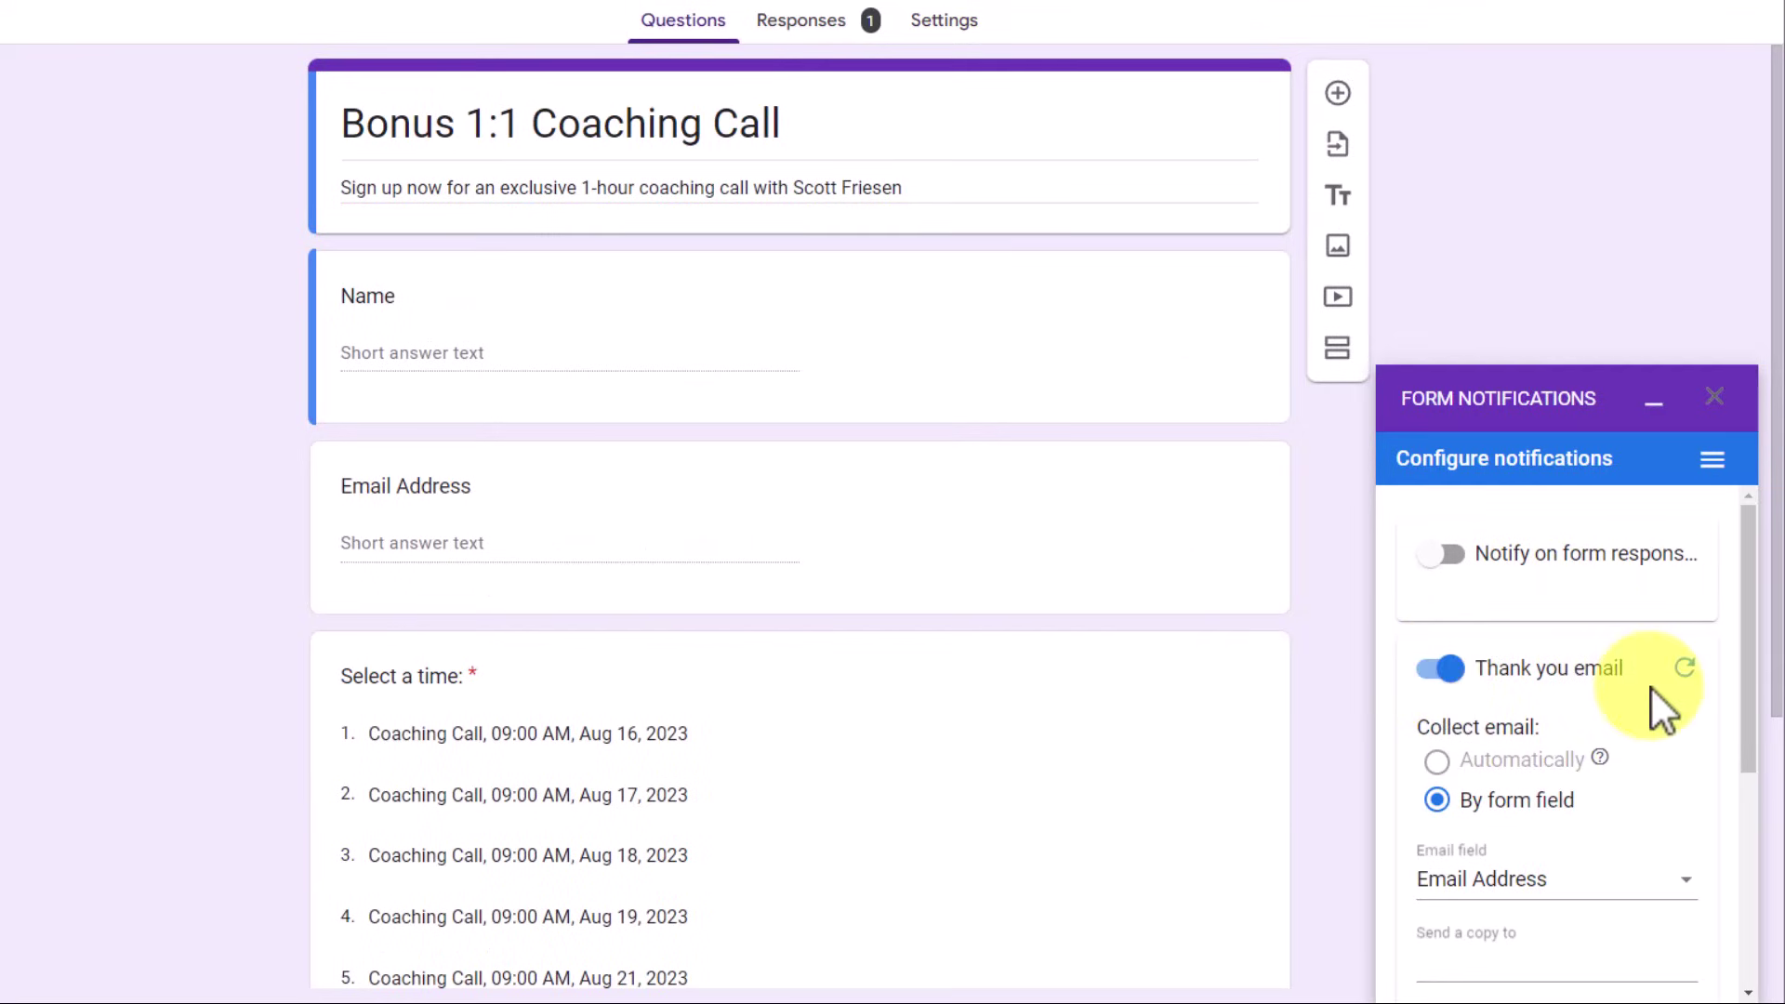
scroll(1649, 687, "down", 1)
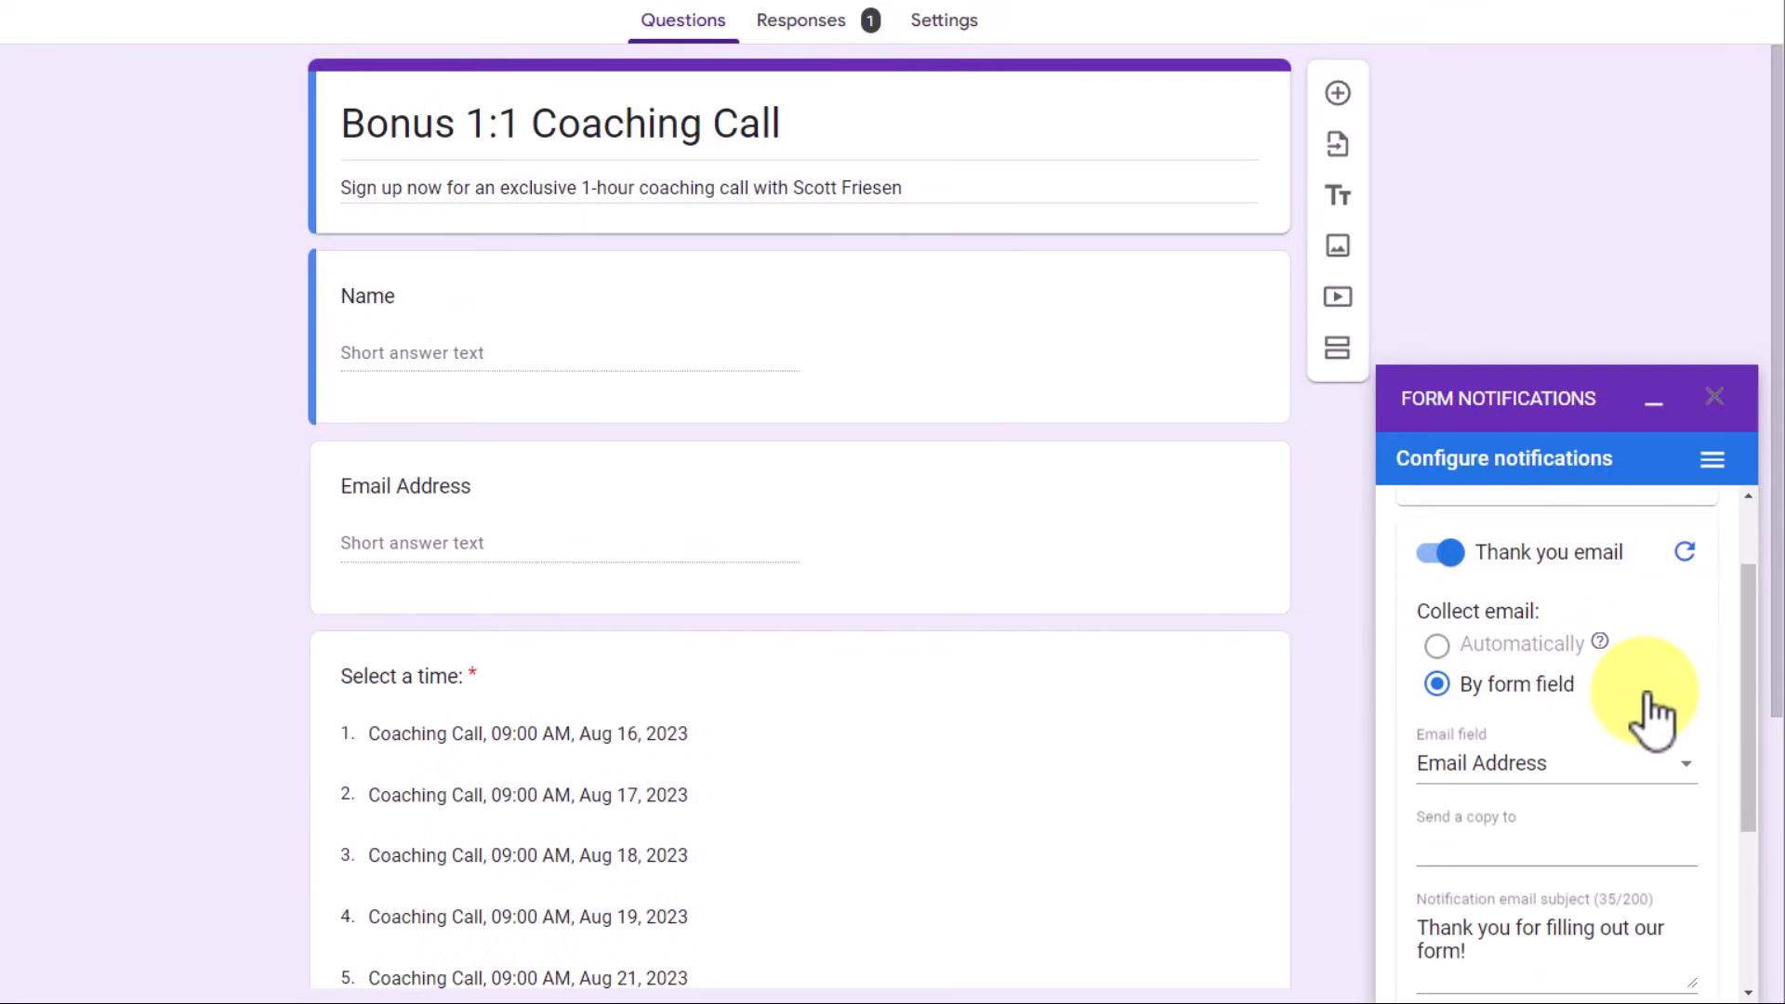
scroll(1650, 714, "down", 1)
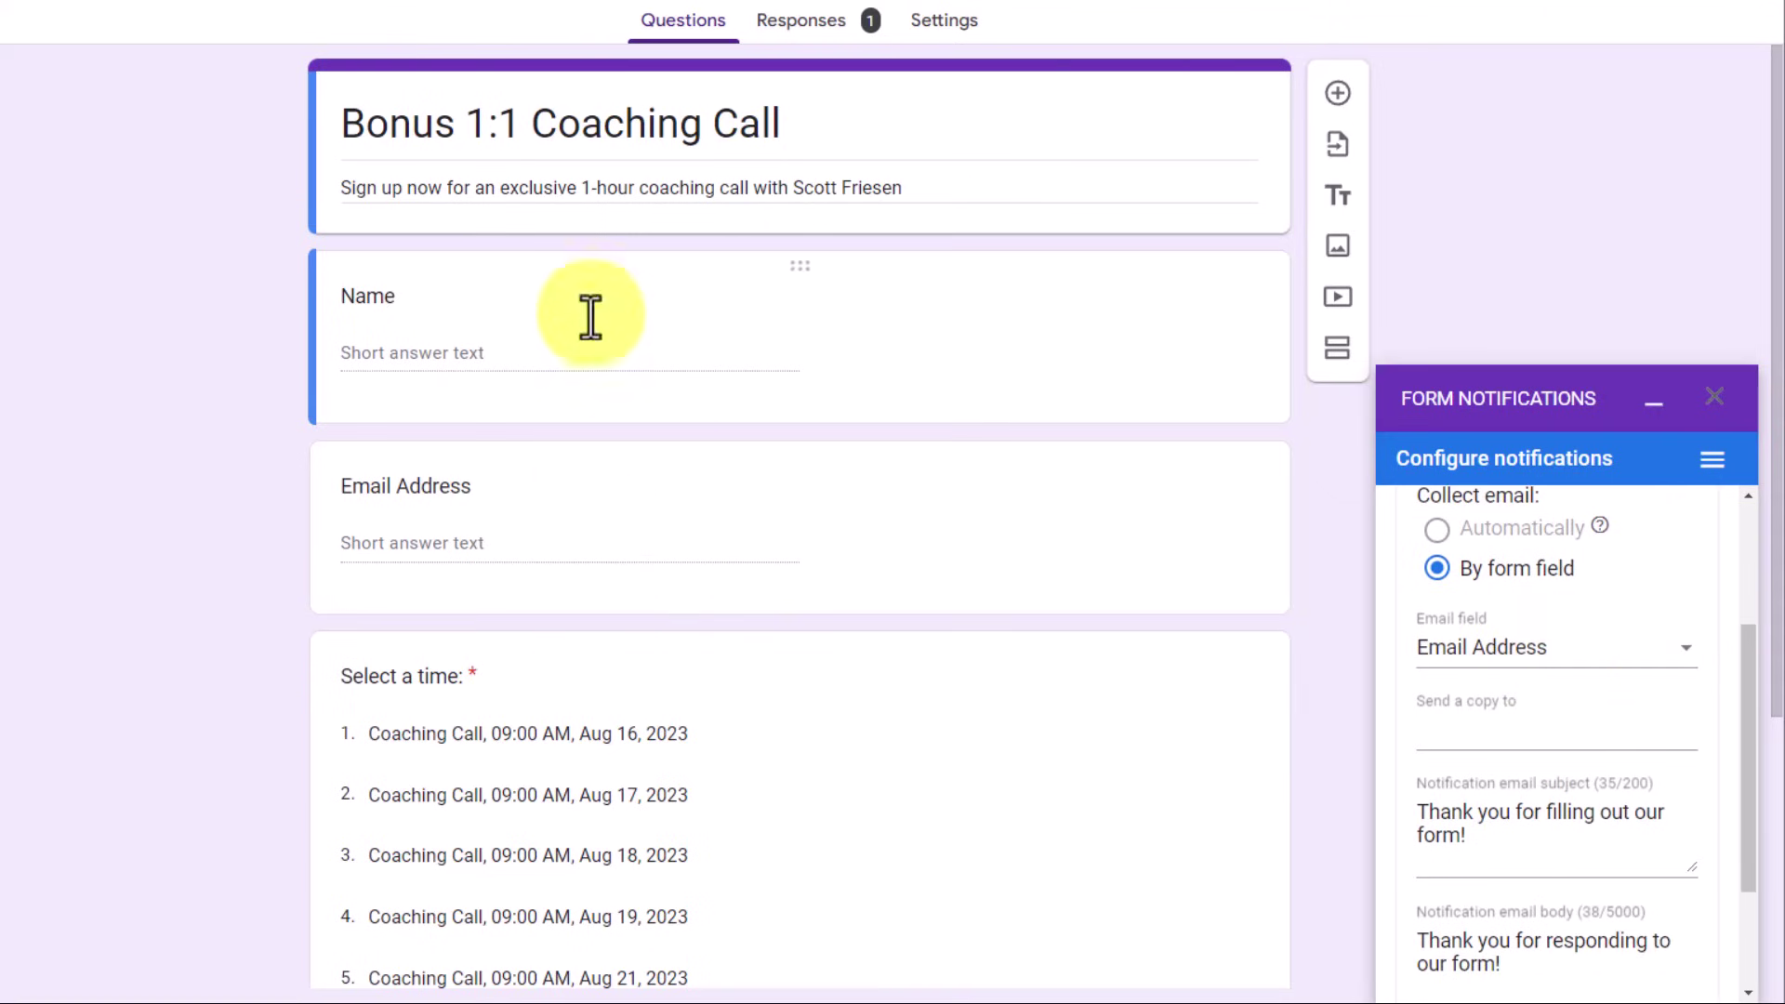
scroll(1584, 672, "up", 1)
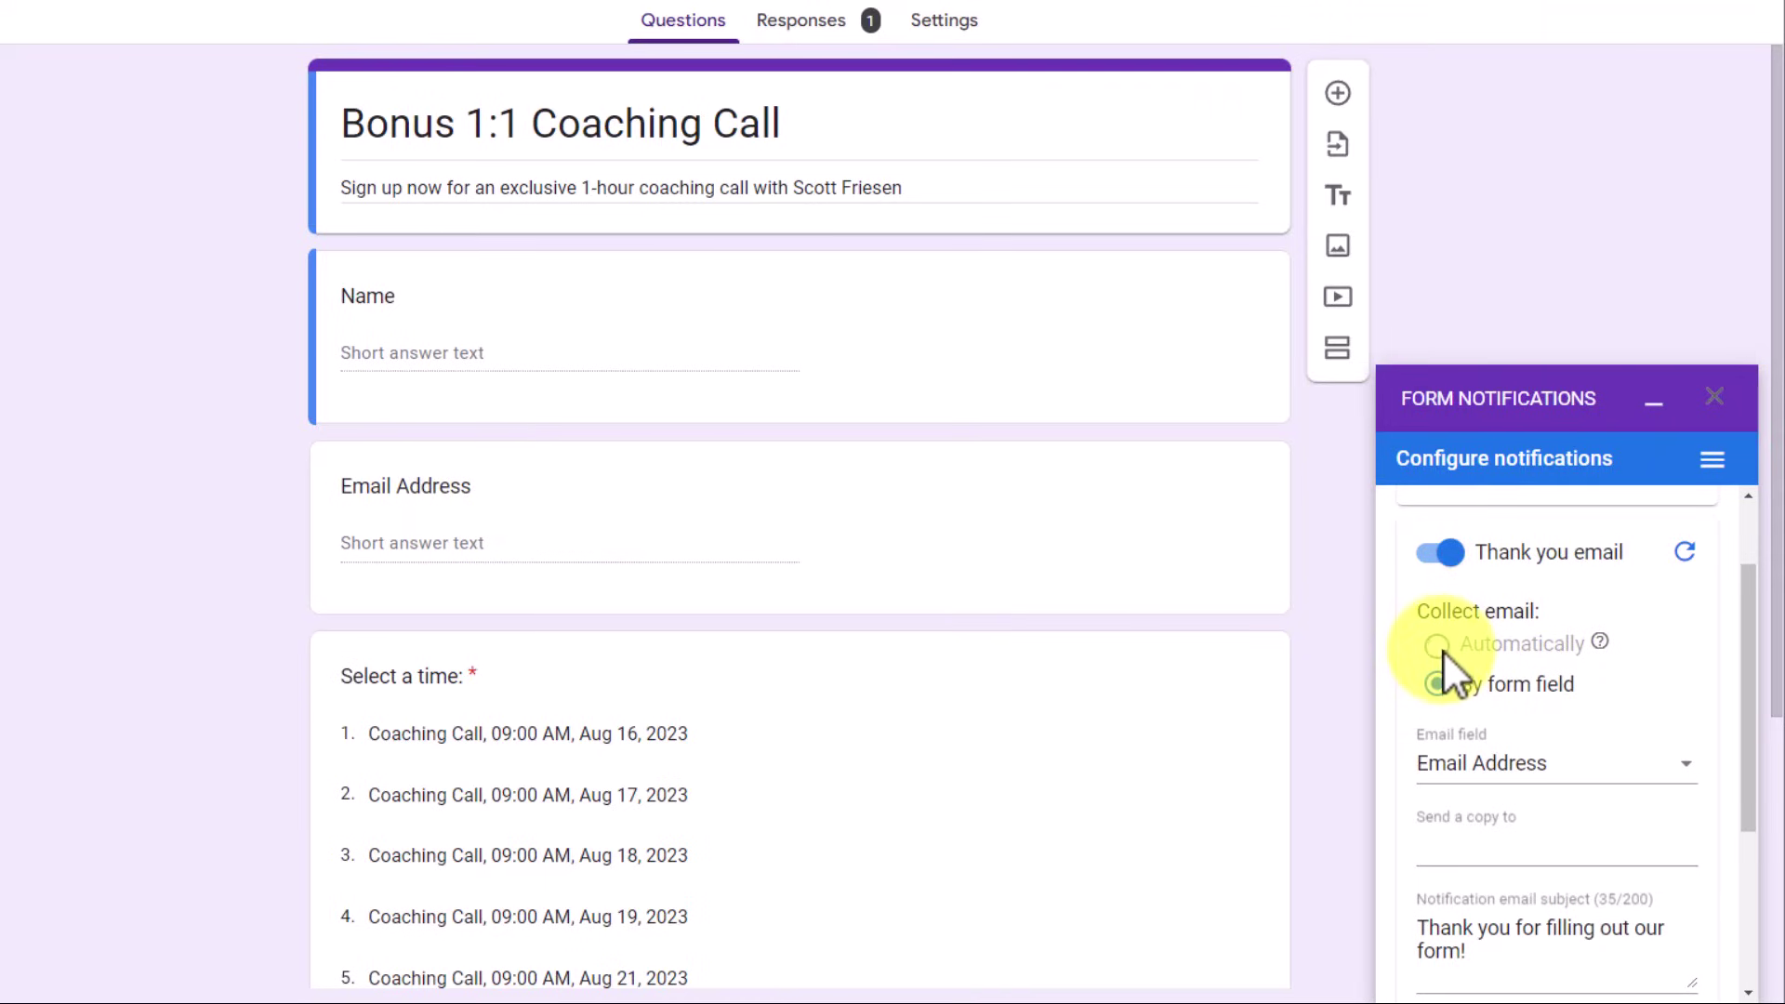
left_click(1555, 772)
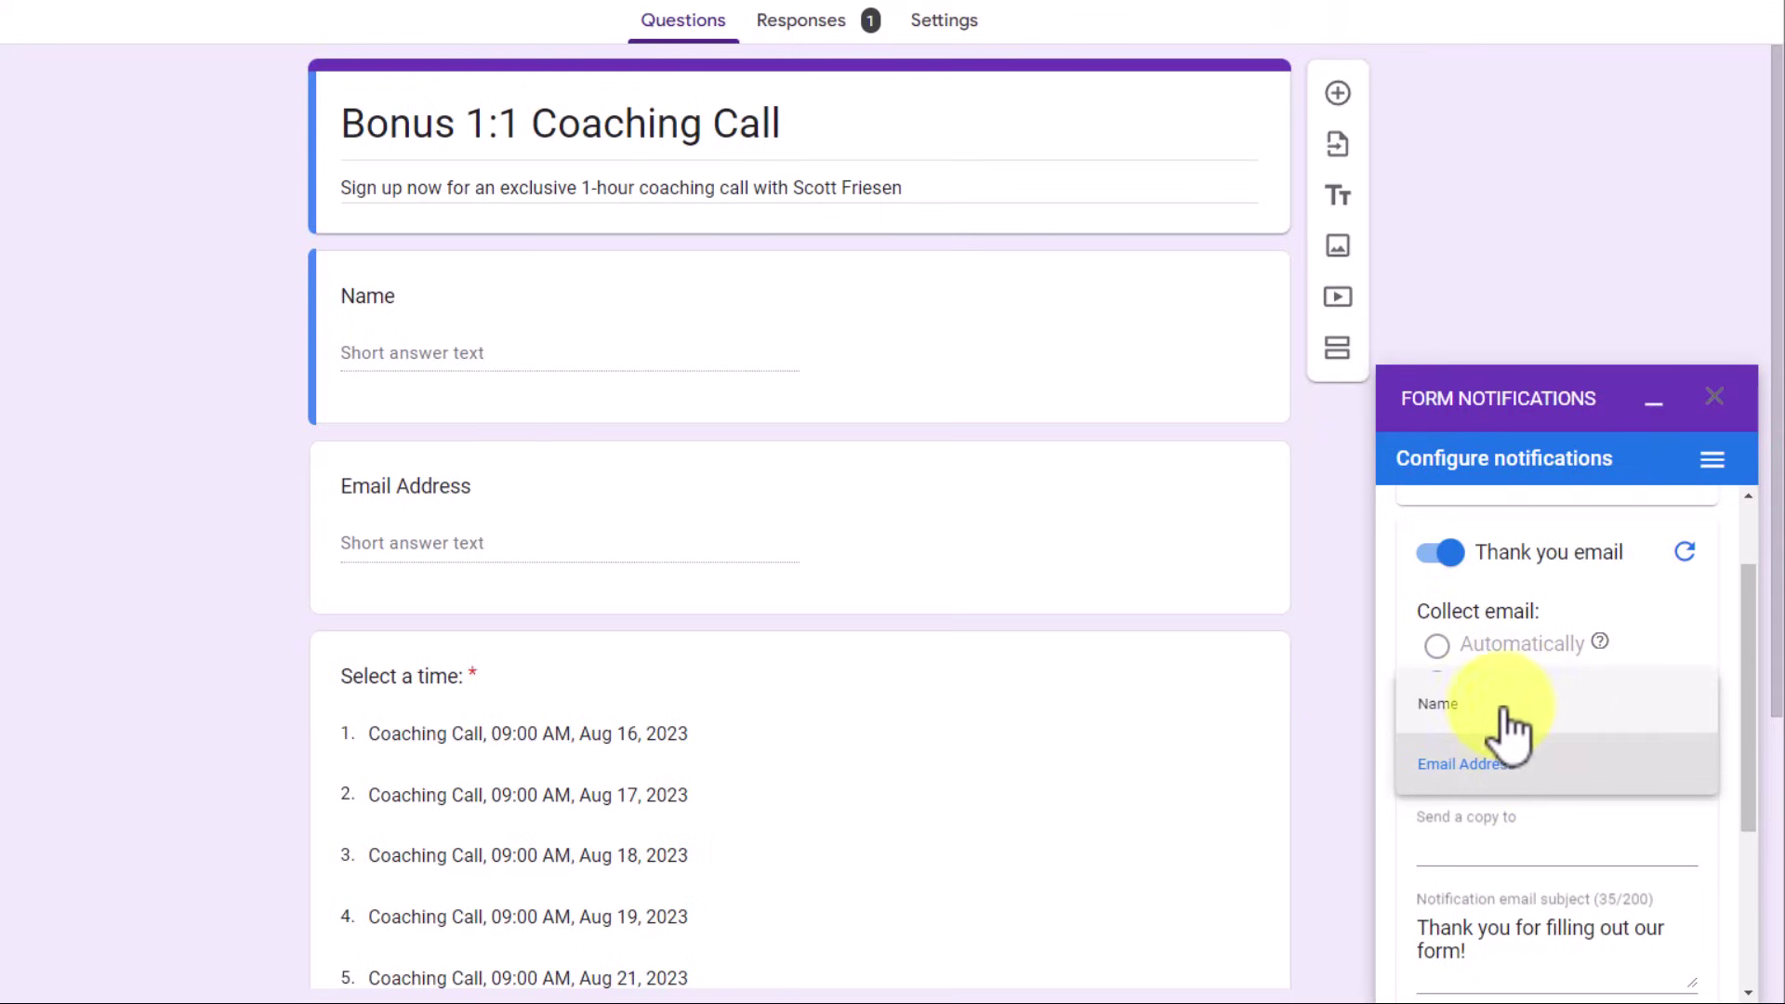
left_click(1478, 781)
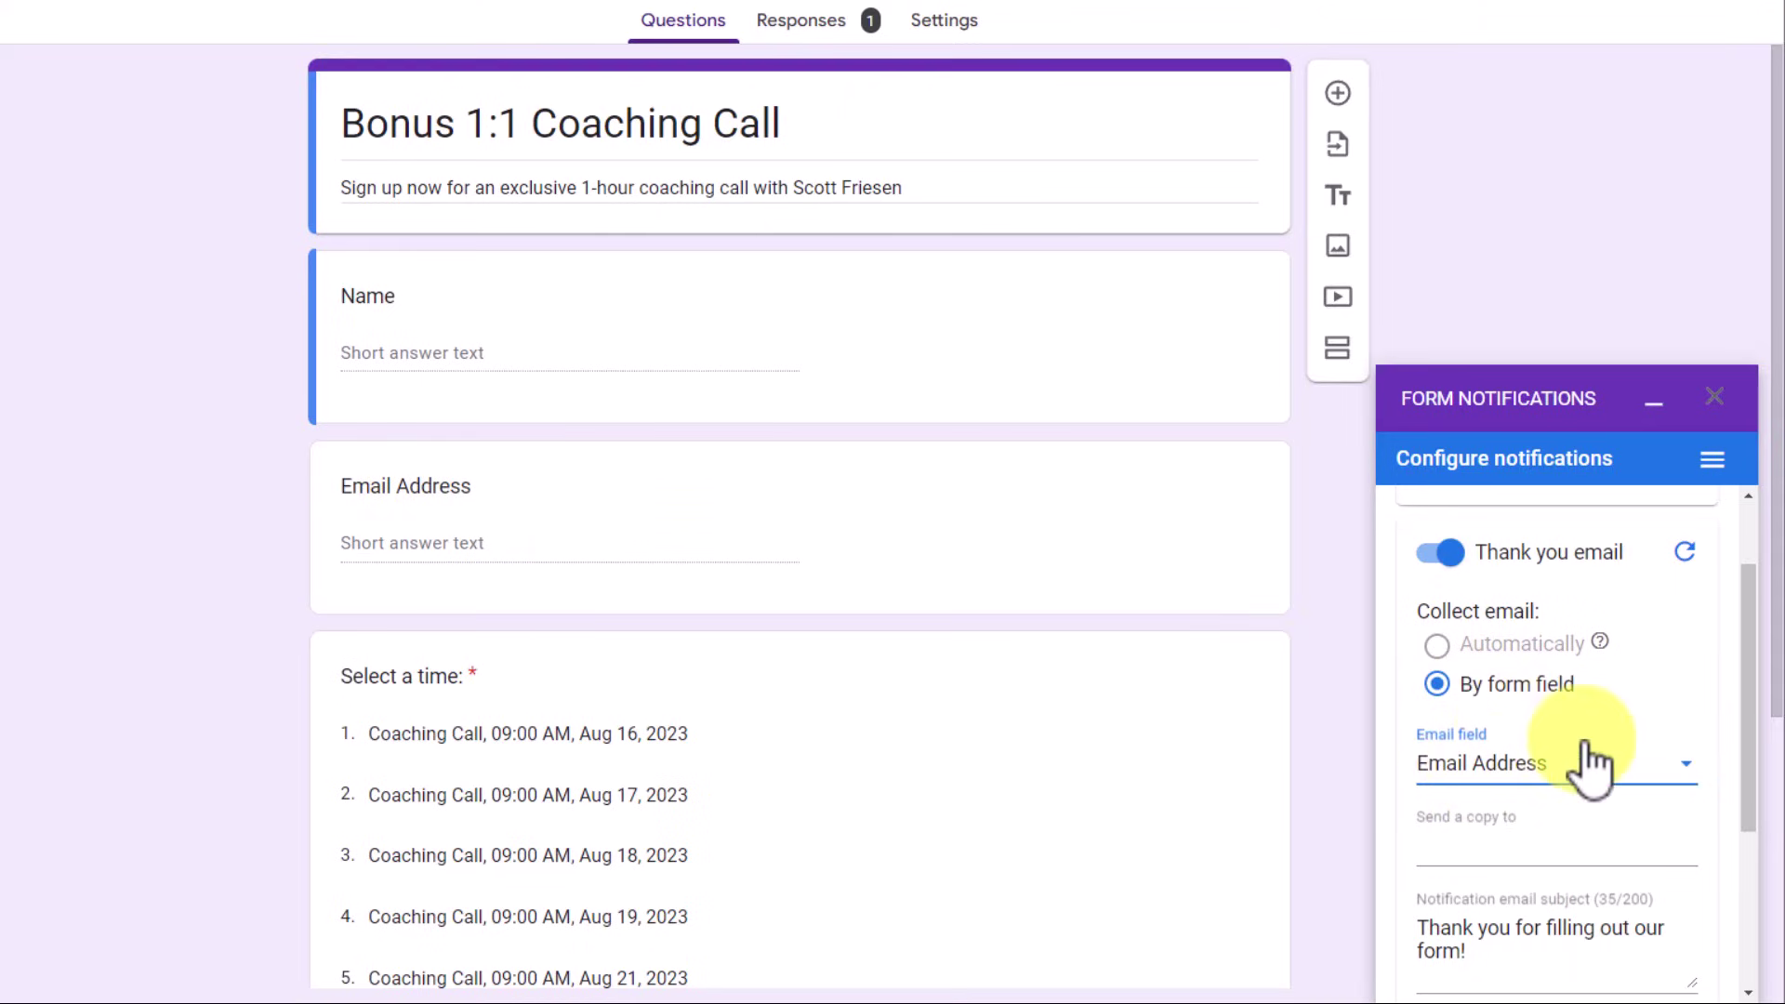
scroll(1589, 753, "down", 1)
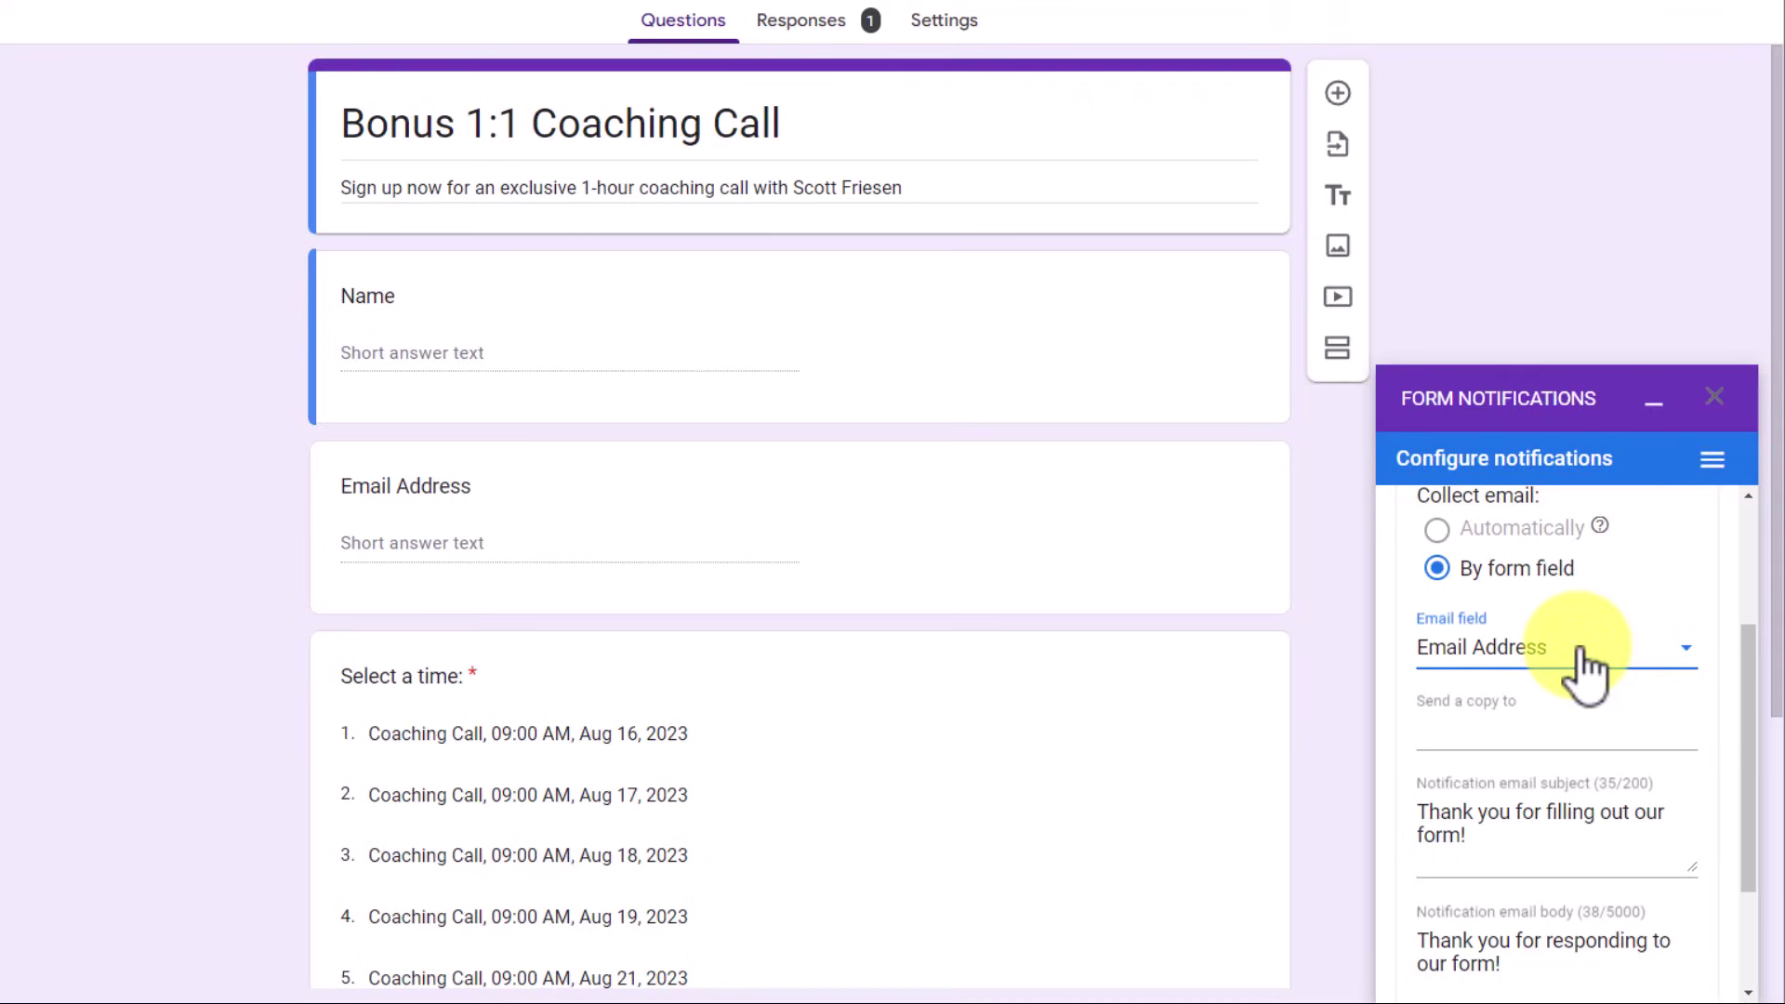
scroll(1585, 667, "down", 1)
Step: Leave Send a copy to empty, enlarge the email body box, and save the configuration
left_click(1497, 619)
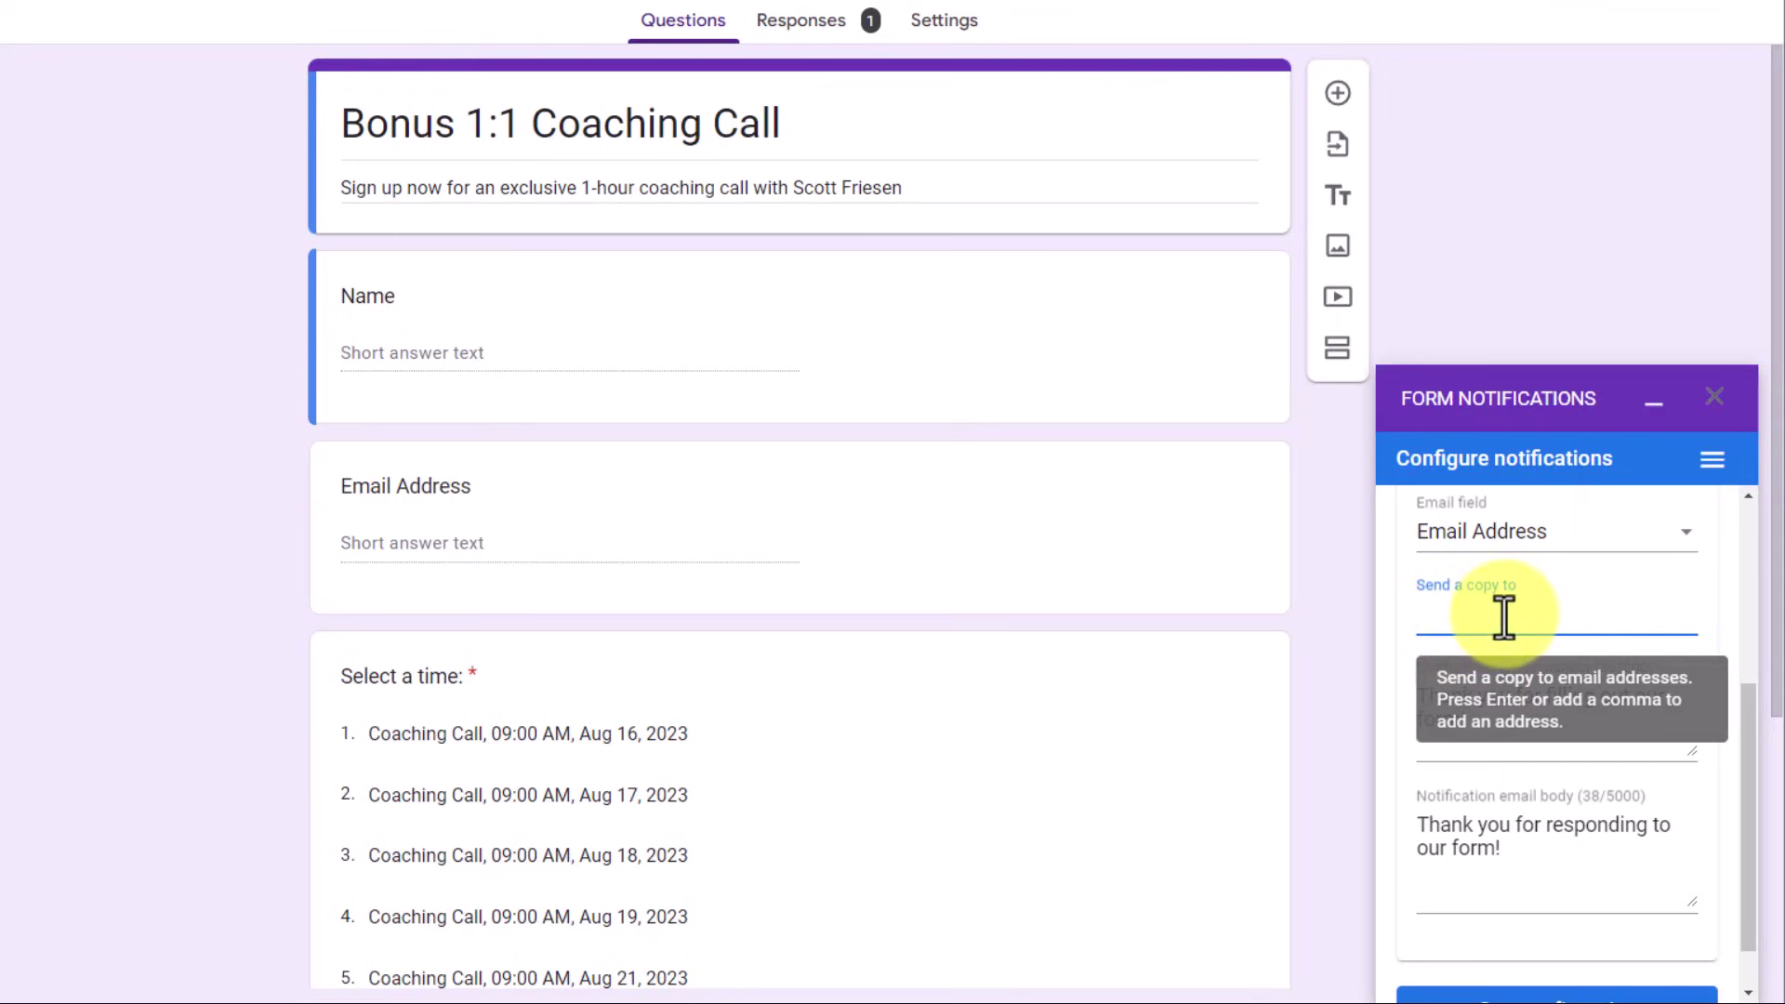
left_click(1713, 606)
scroll(1683, 655, "down", 1)
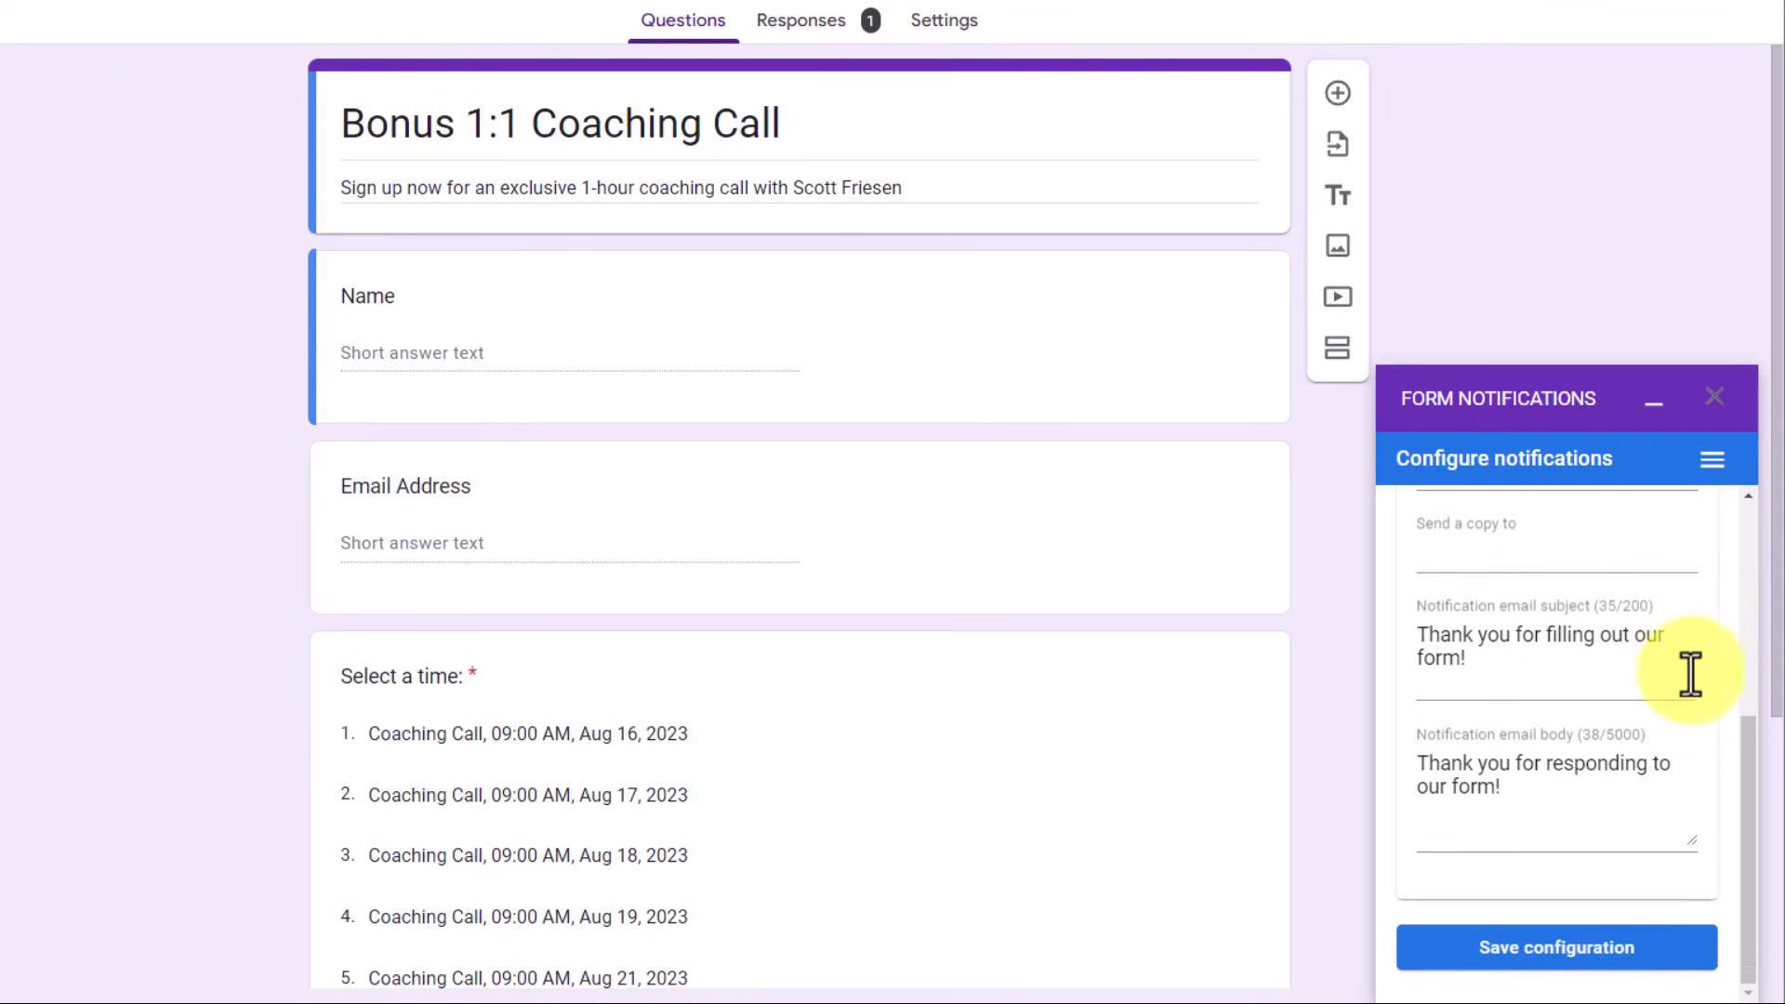
left_click(1508, 786)
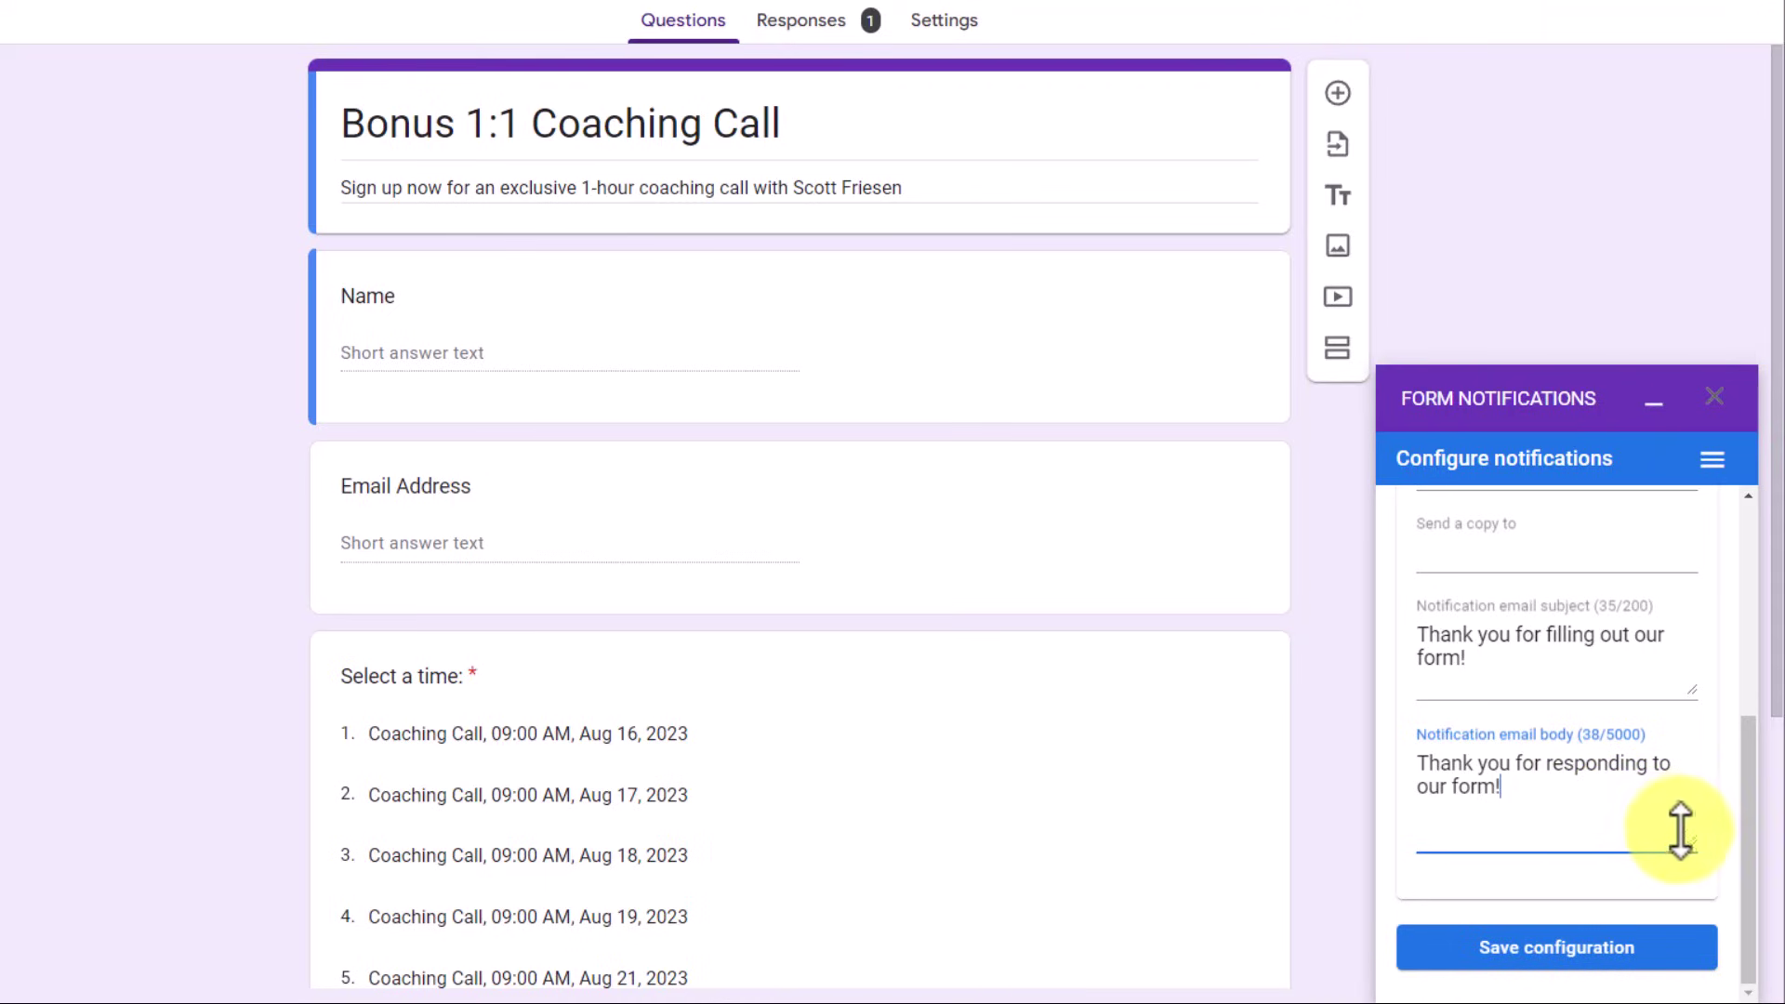
left_click_drag(1694, 837, 1682, 936)
scroll(1586, 809, "down", 2)
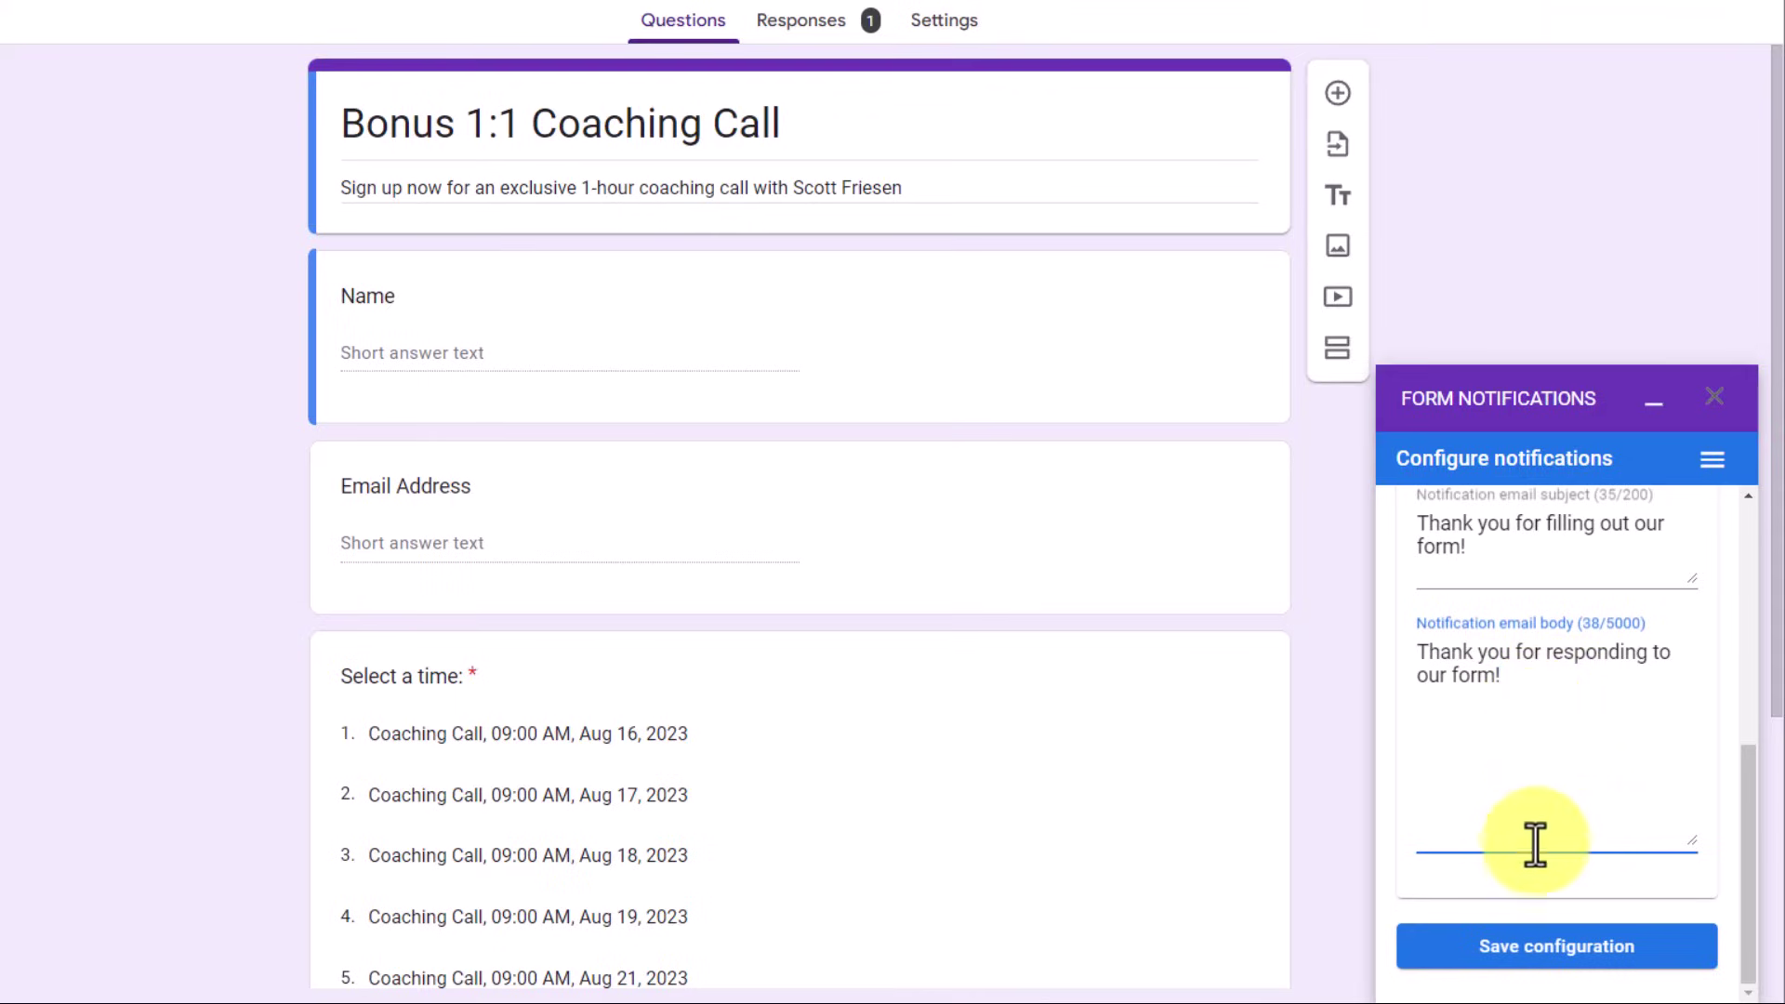
left_click(1543, 949)
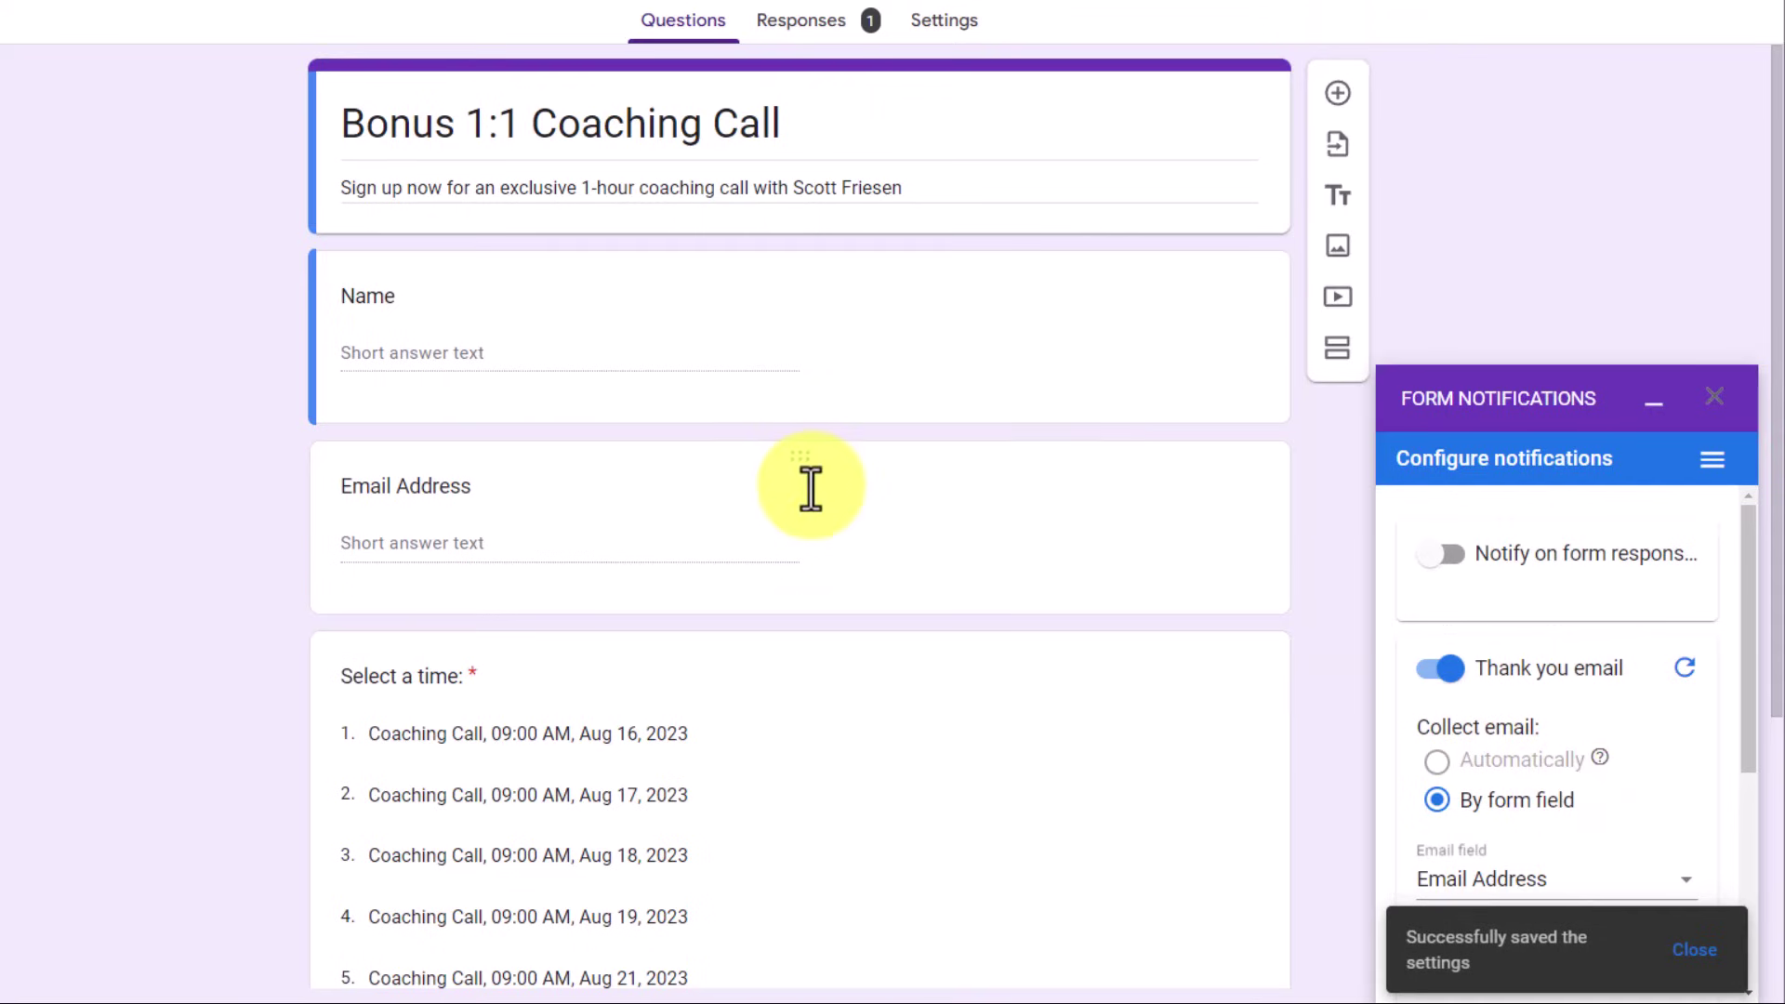
Step: Close the Booking Calendar listing and confirm it appears in the installed add-ons list
scroll(809, 486, "down", 3)
scroll(810, 487, "up", 3)
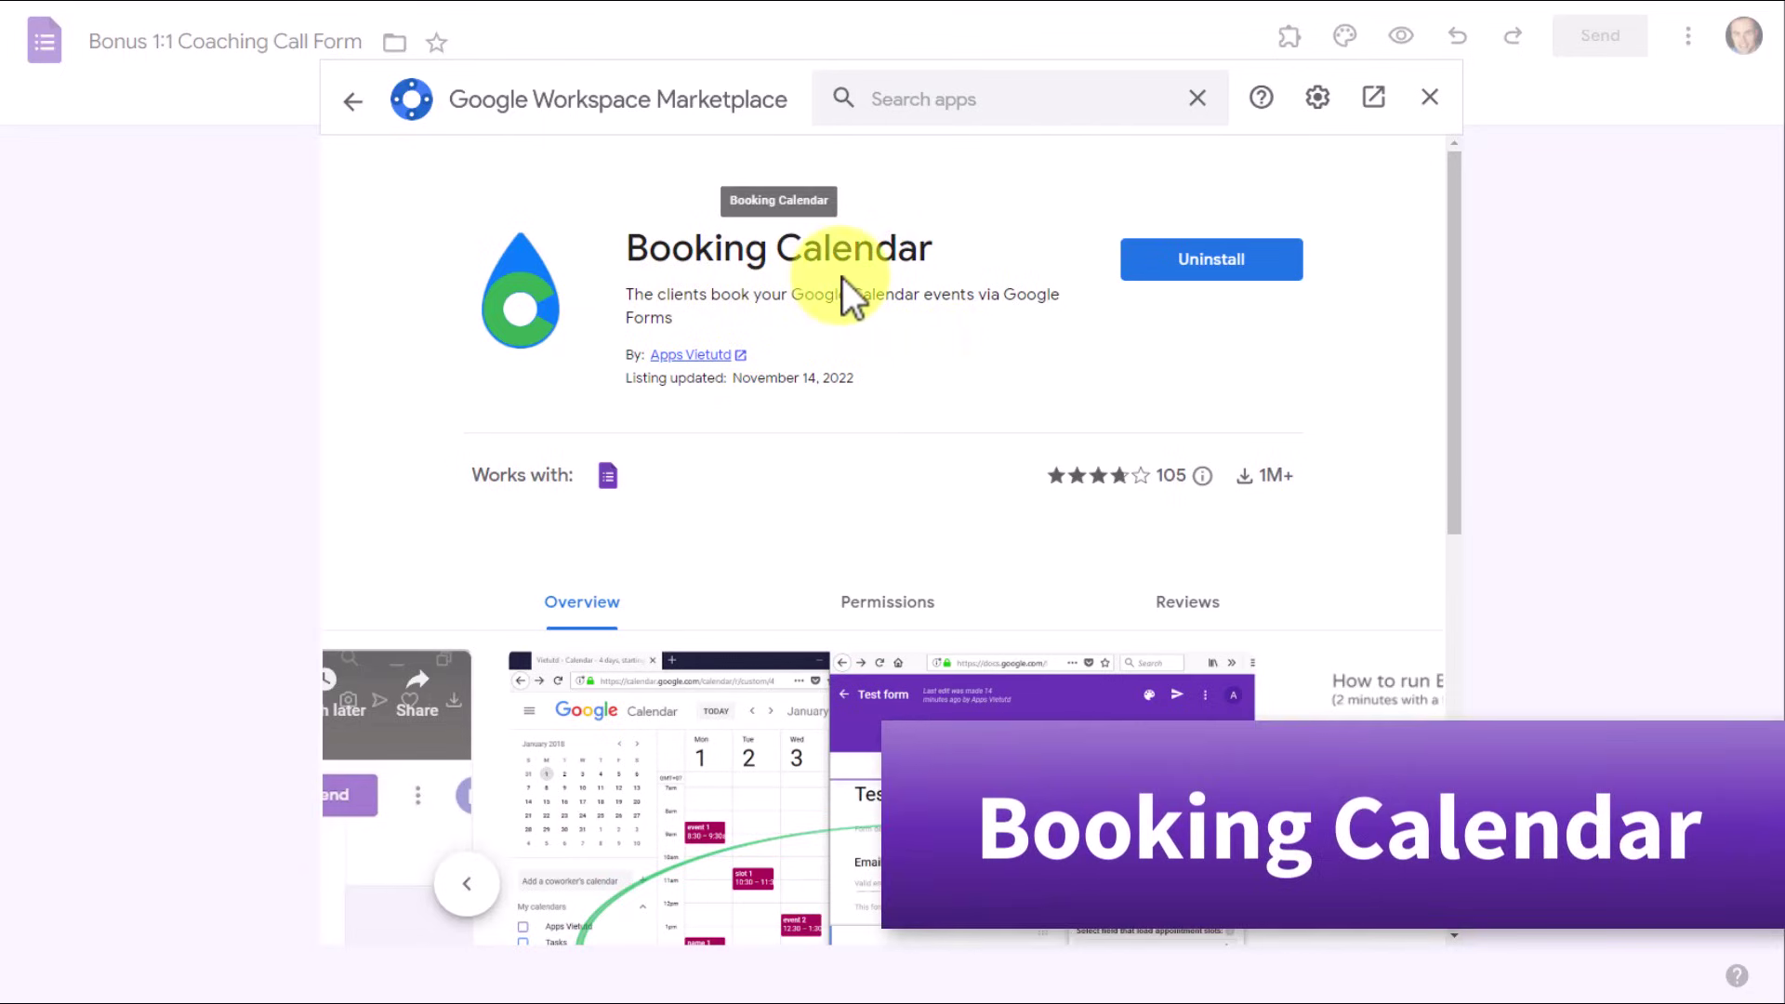
left_click(1430, 98)
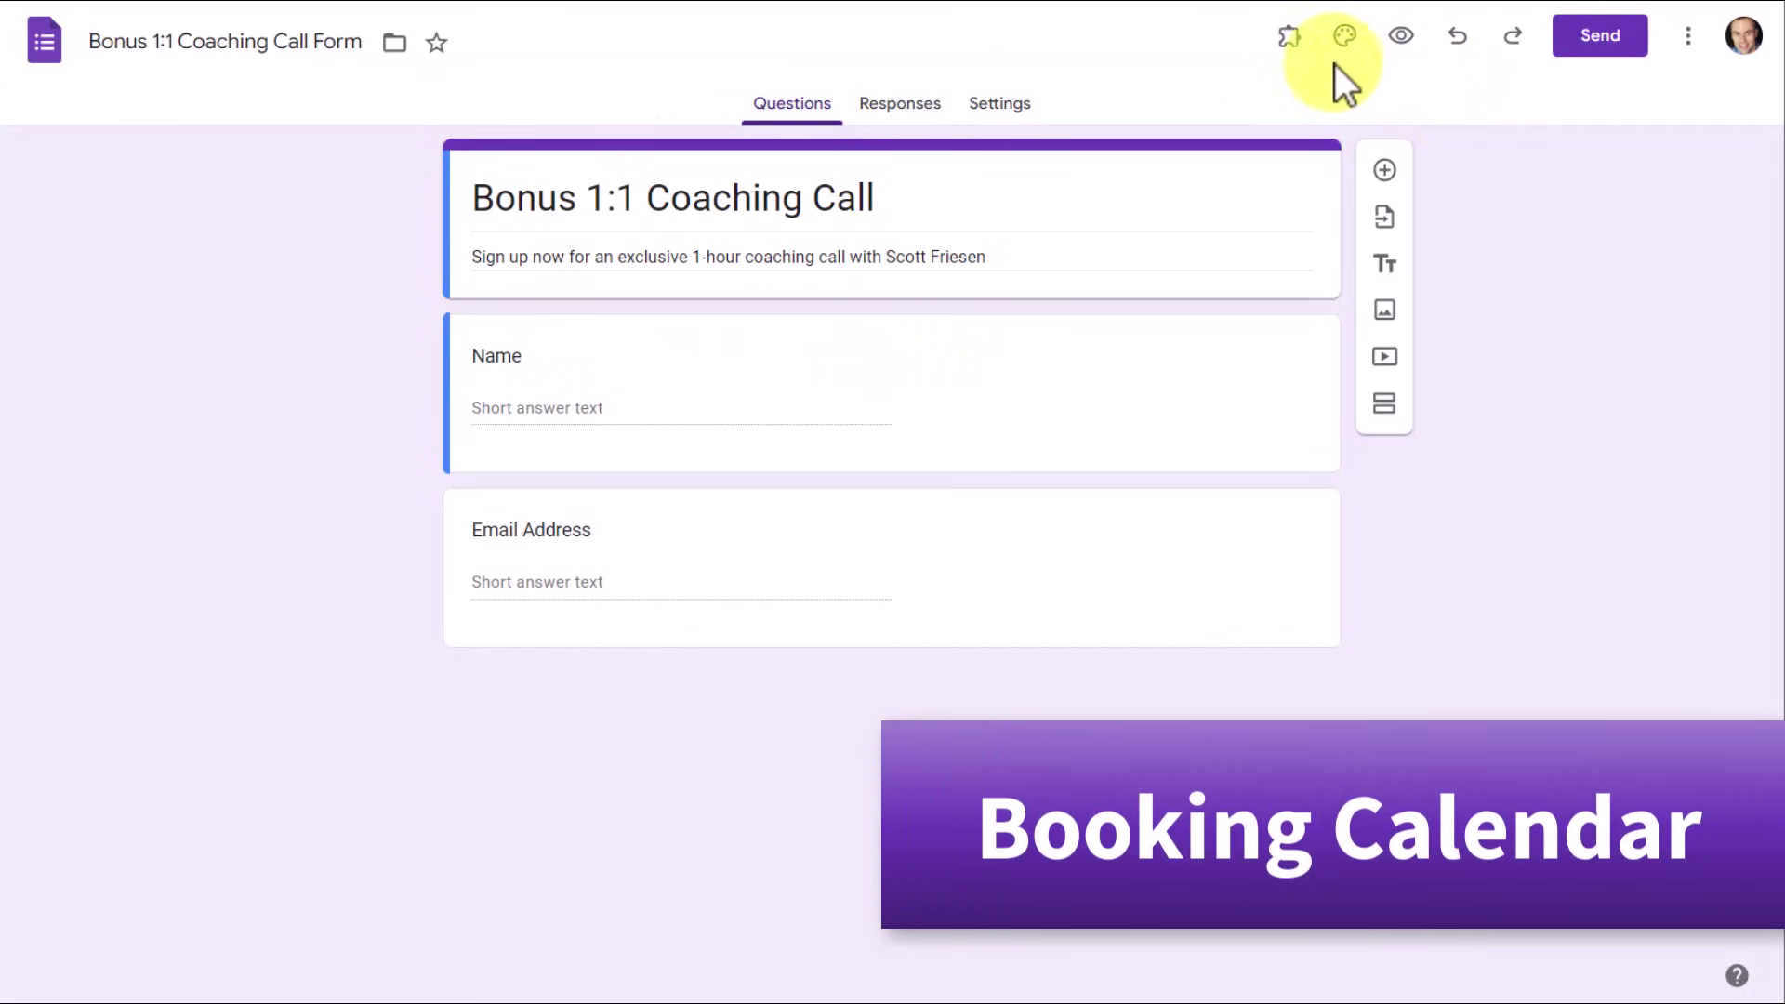
left_click(1290, 39)
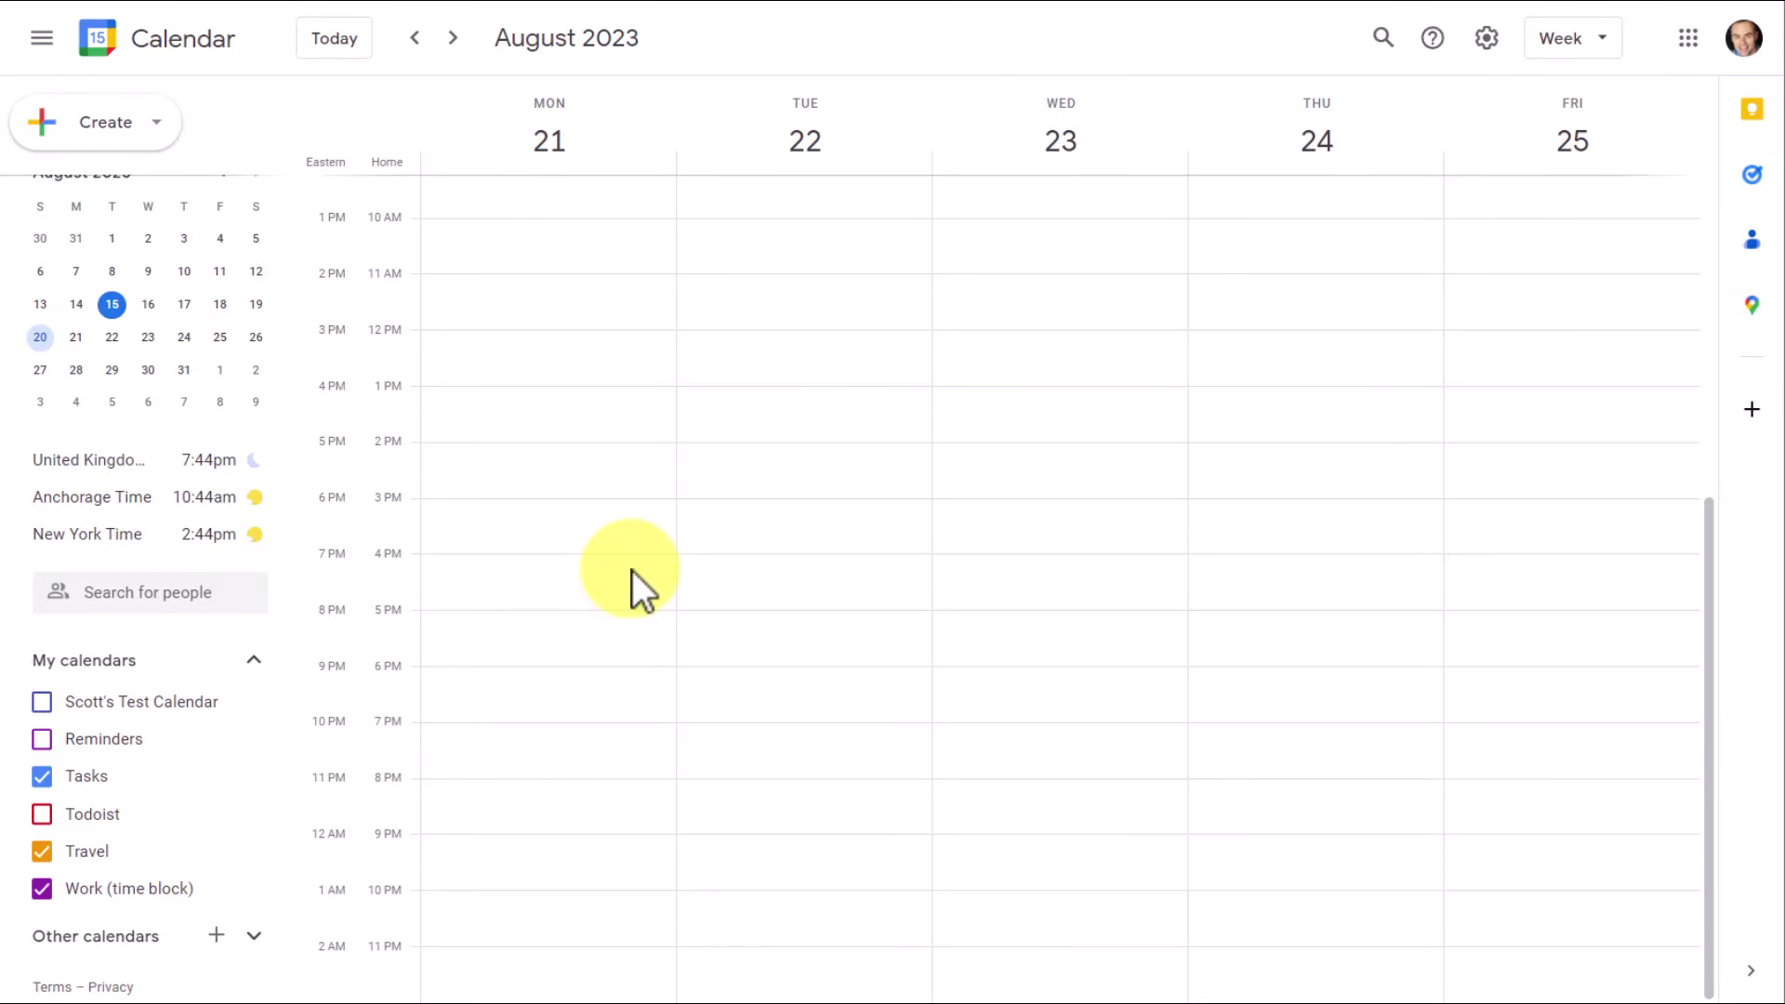
Step: Create a new calendar named 'Booking Calendar'
left_click(218, 937)
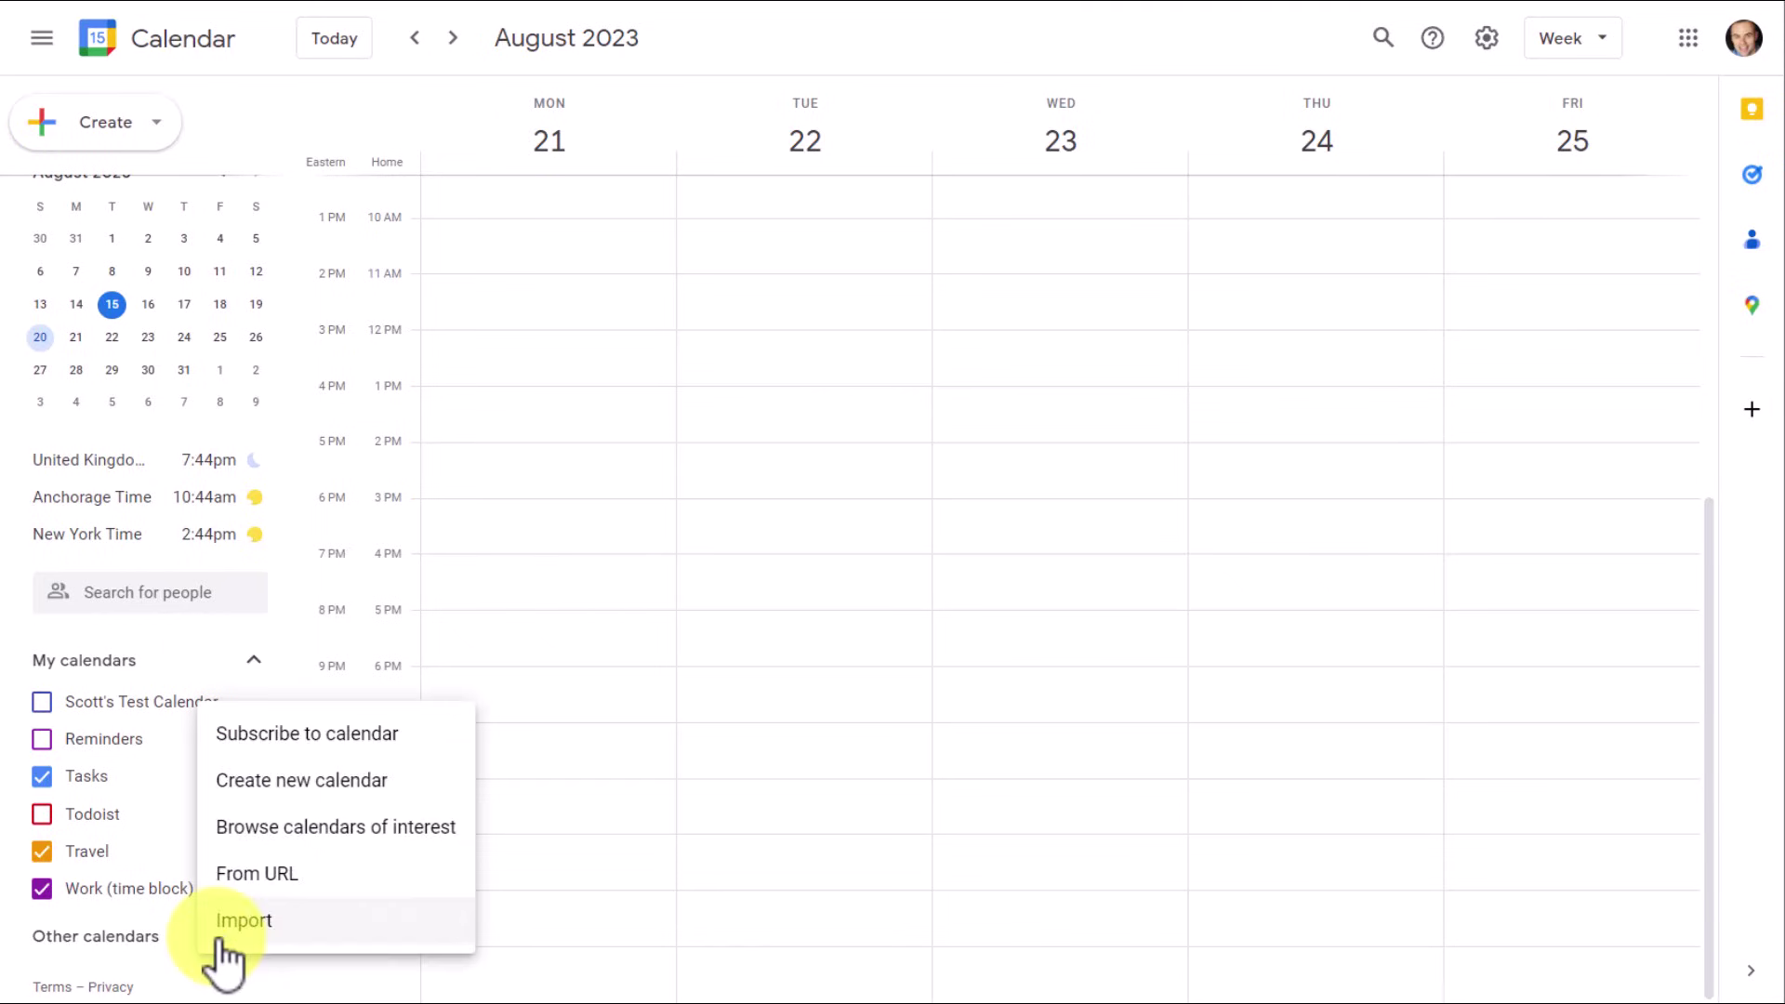
left_click(299, 786)
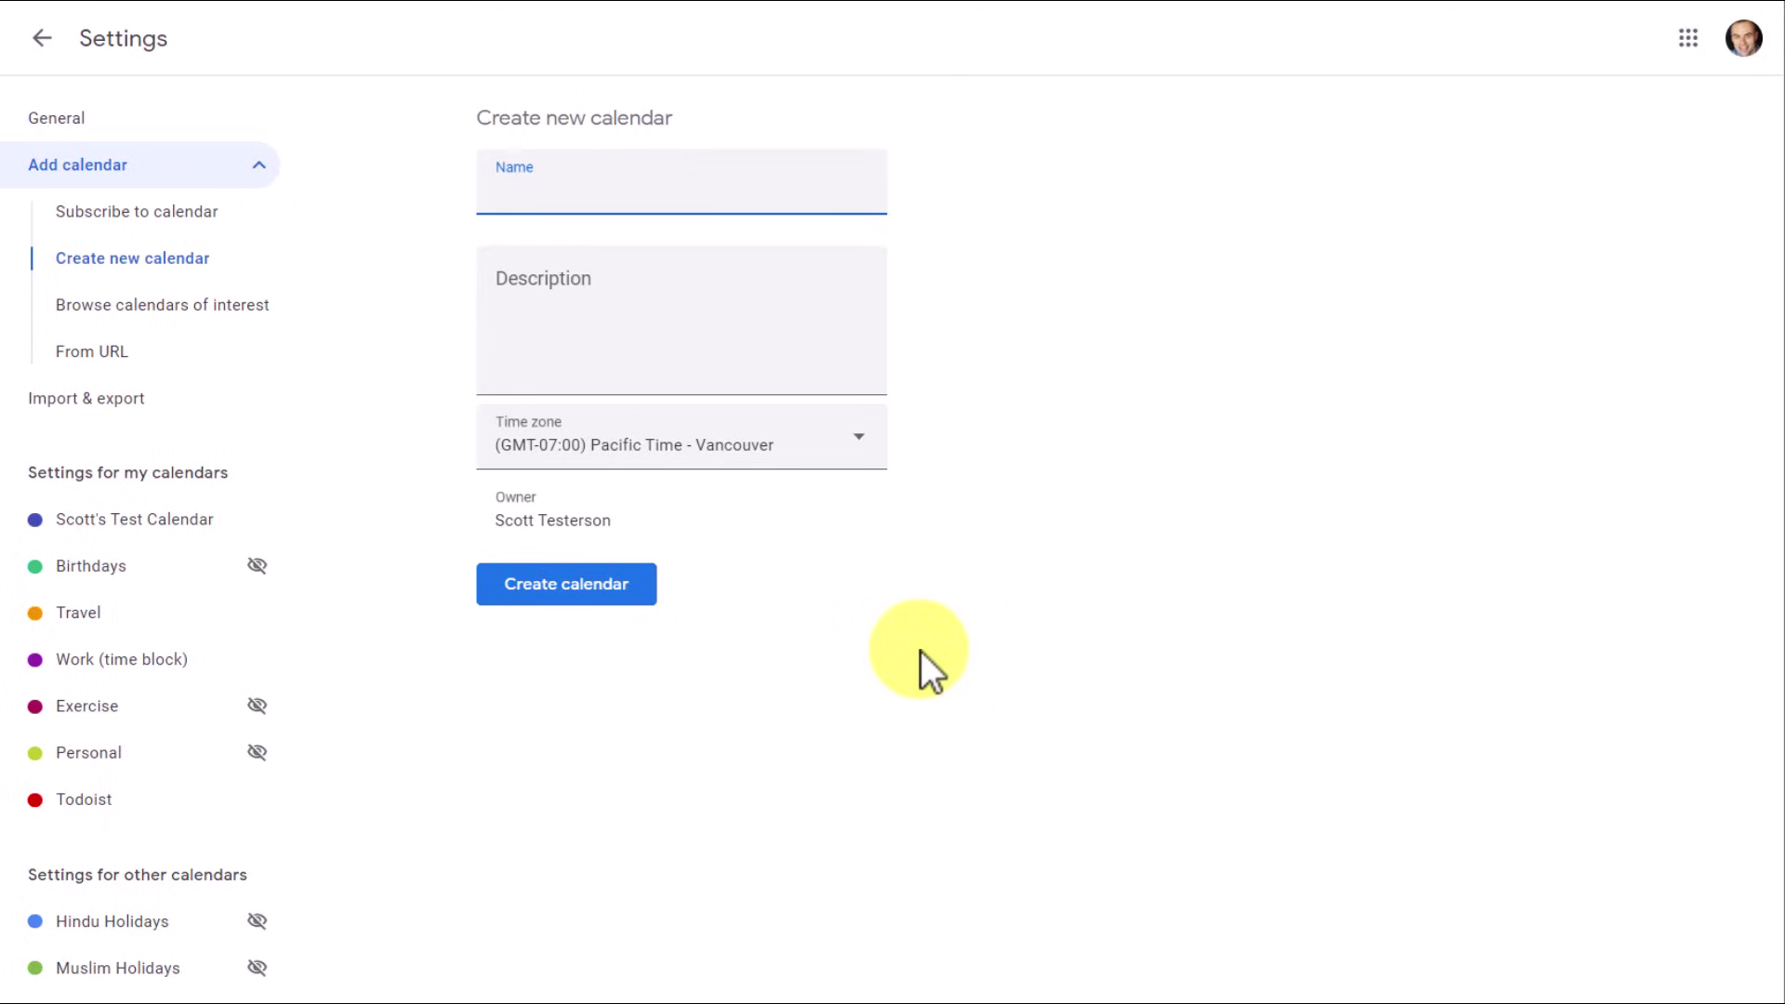
type("Booking Calendar")
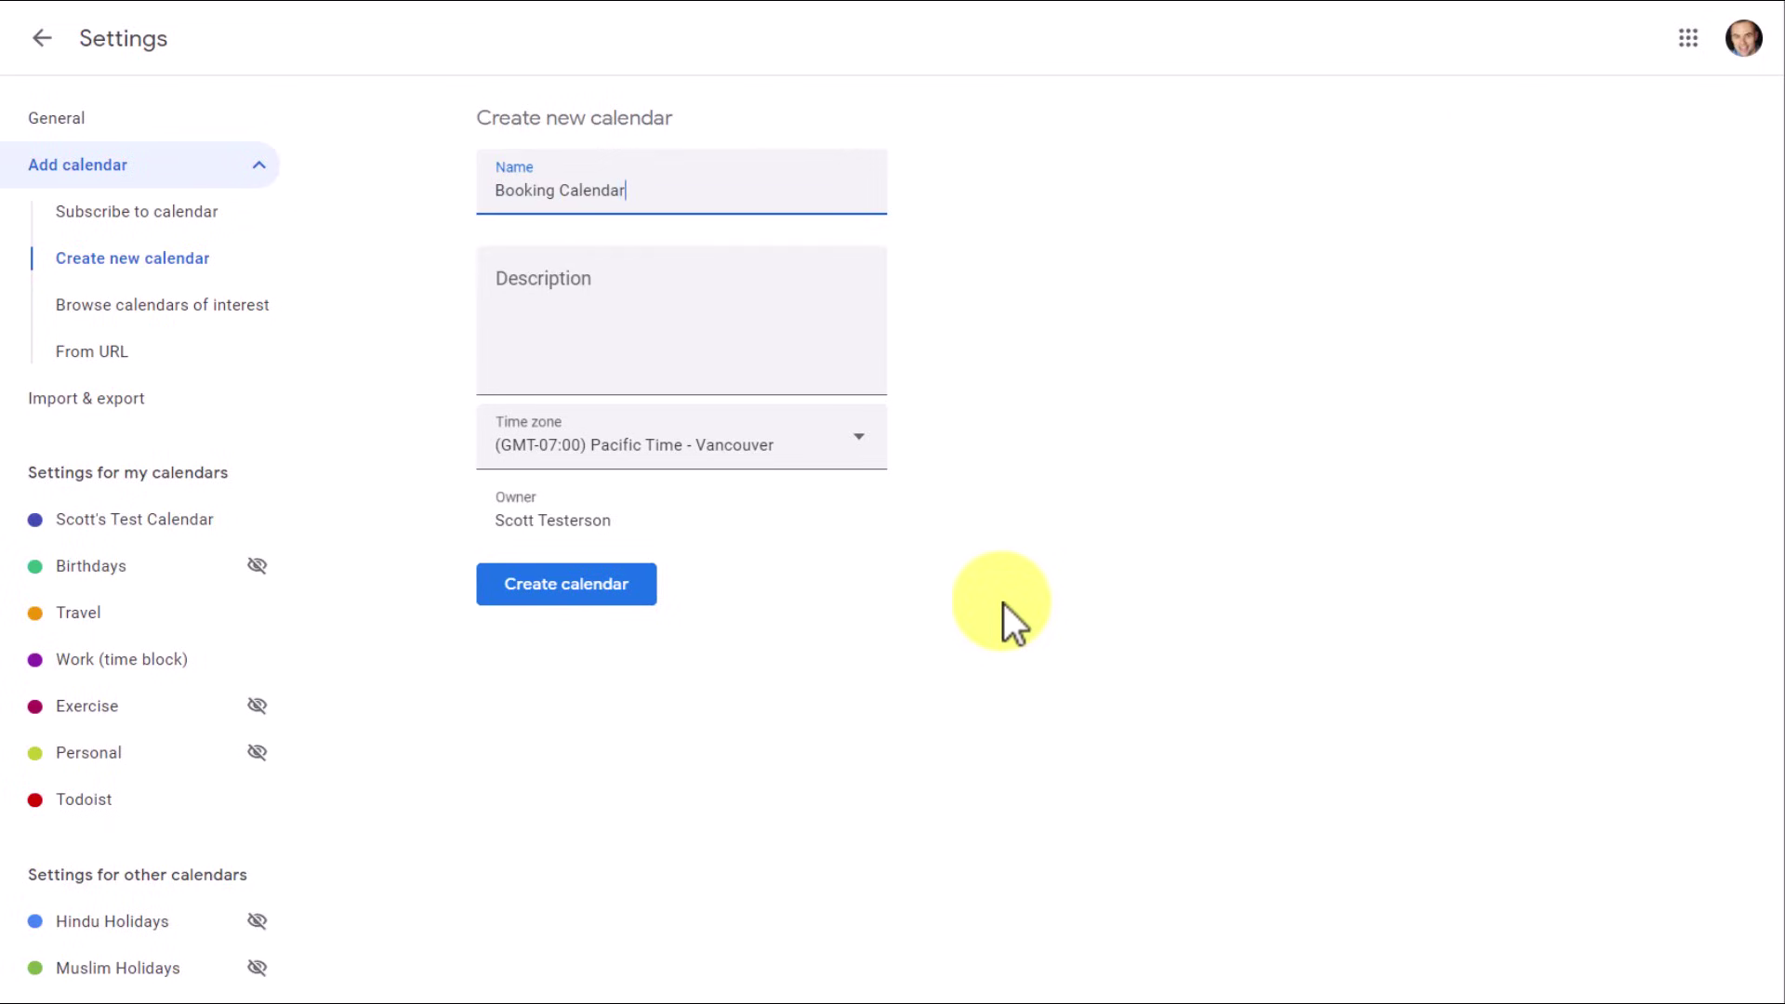
left_click(578, 586)
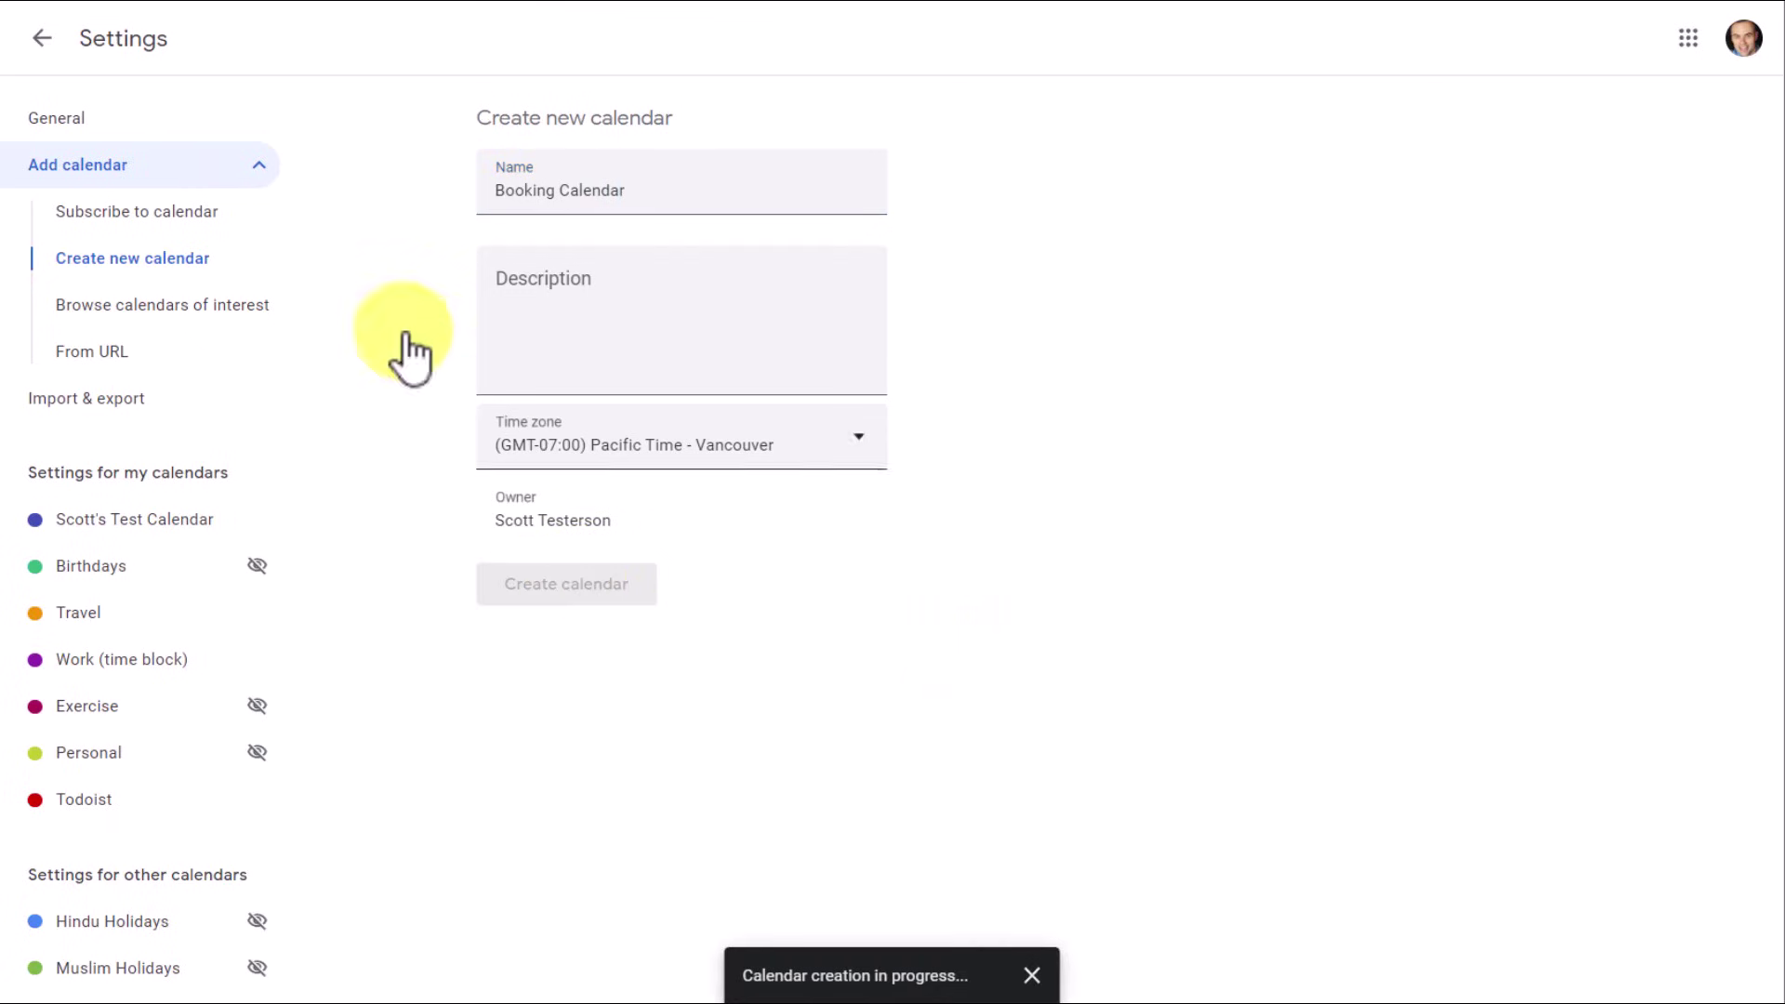
Step: Return to the week view, leaving the test calendar hidden and Booking Calendar shown
left_click(44, 39)
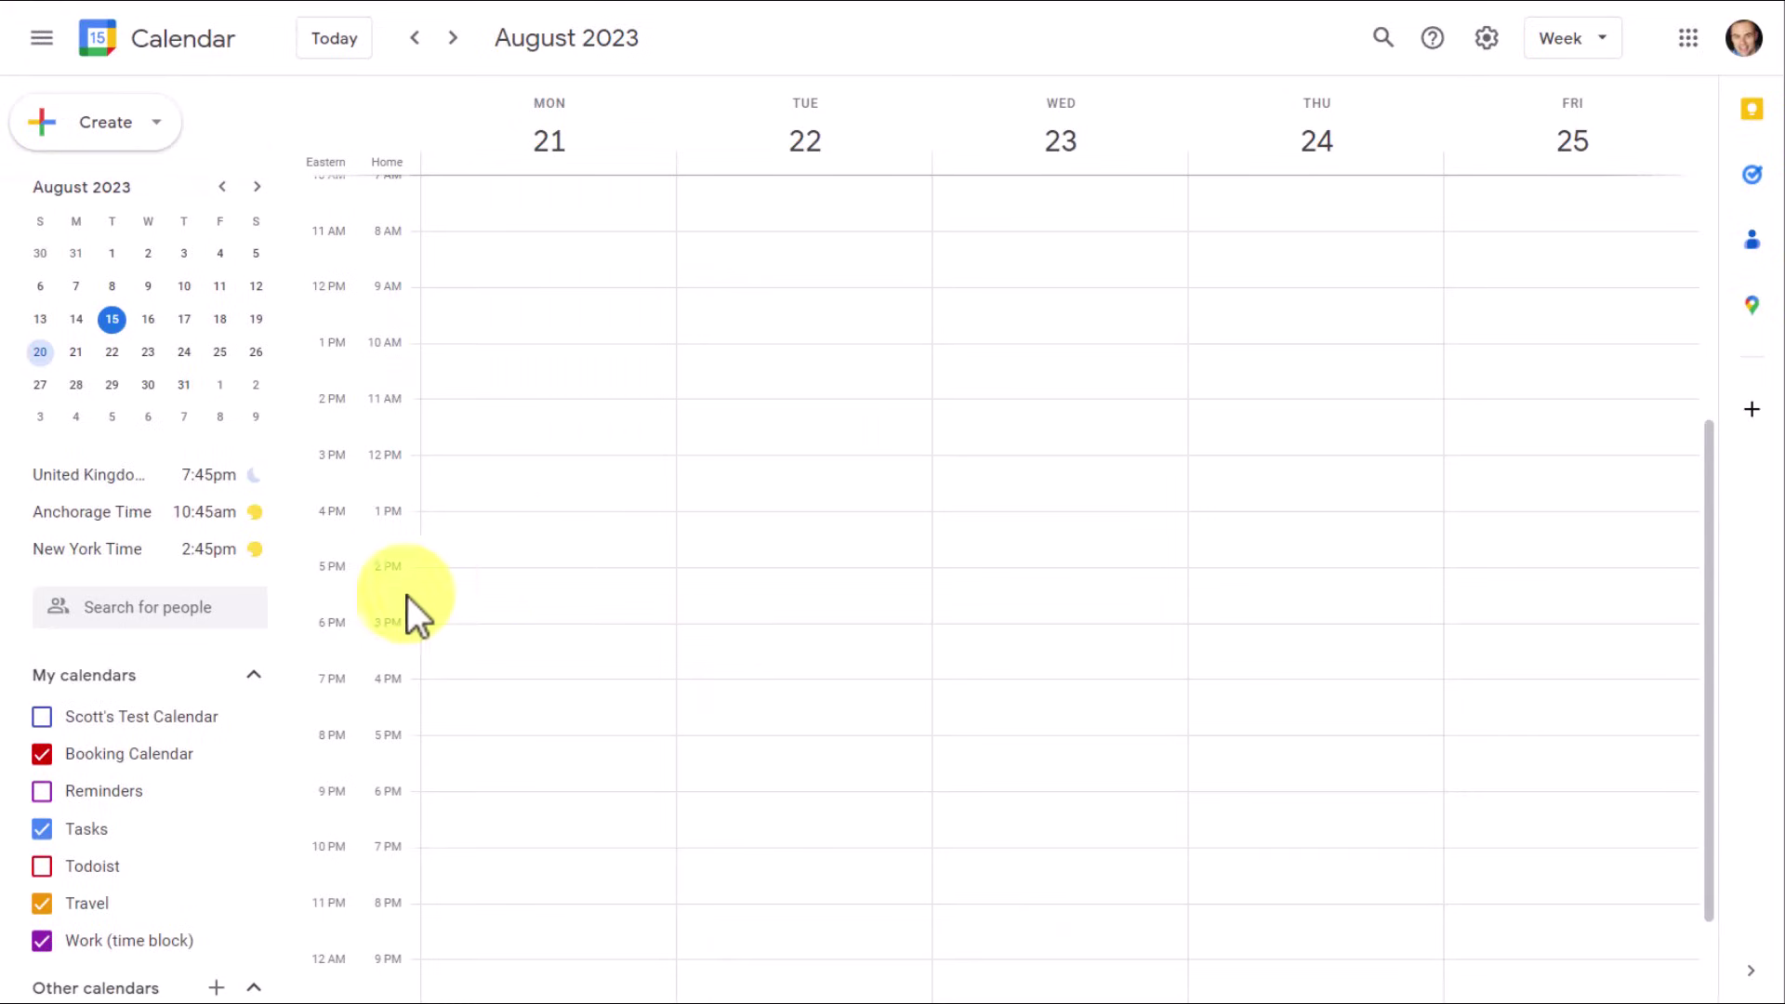
mouse_move(151, 774)
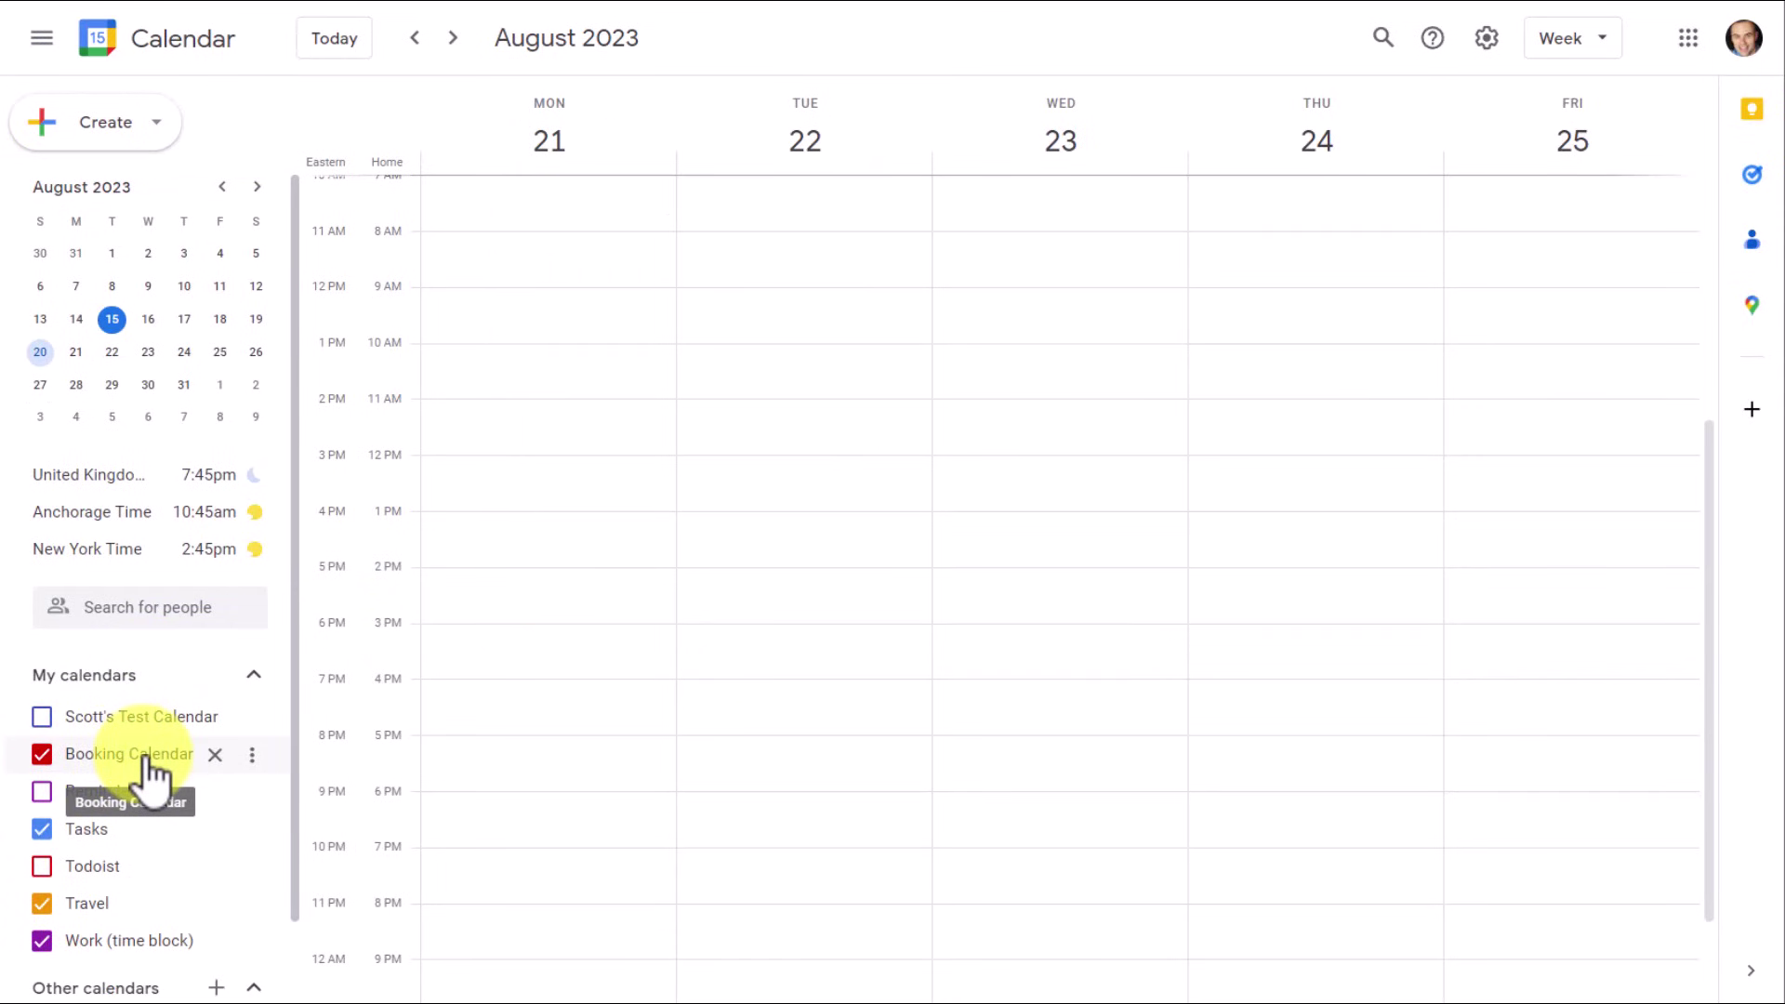
left_click(43, 718)
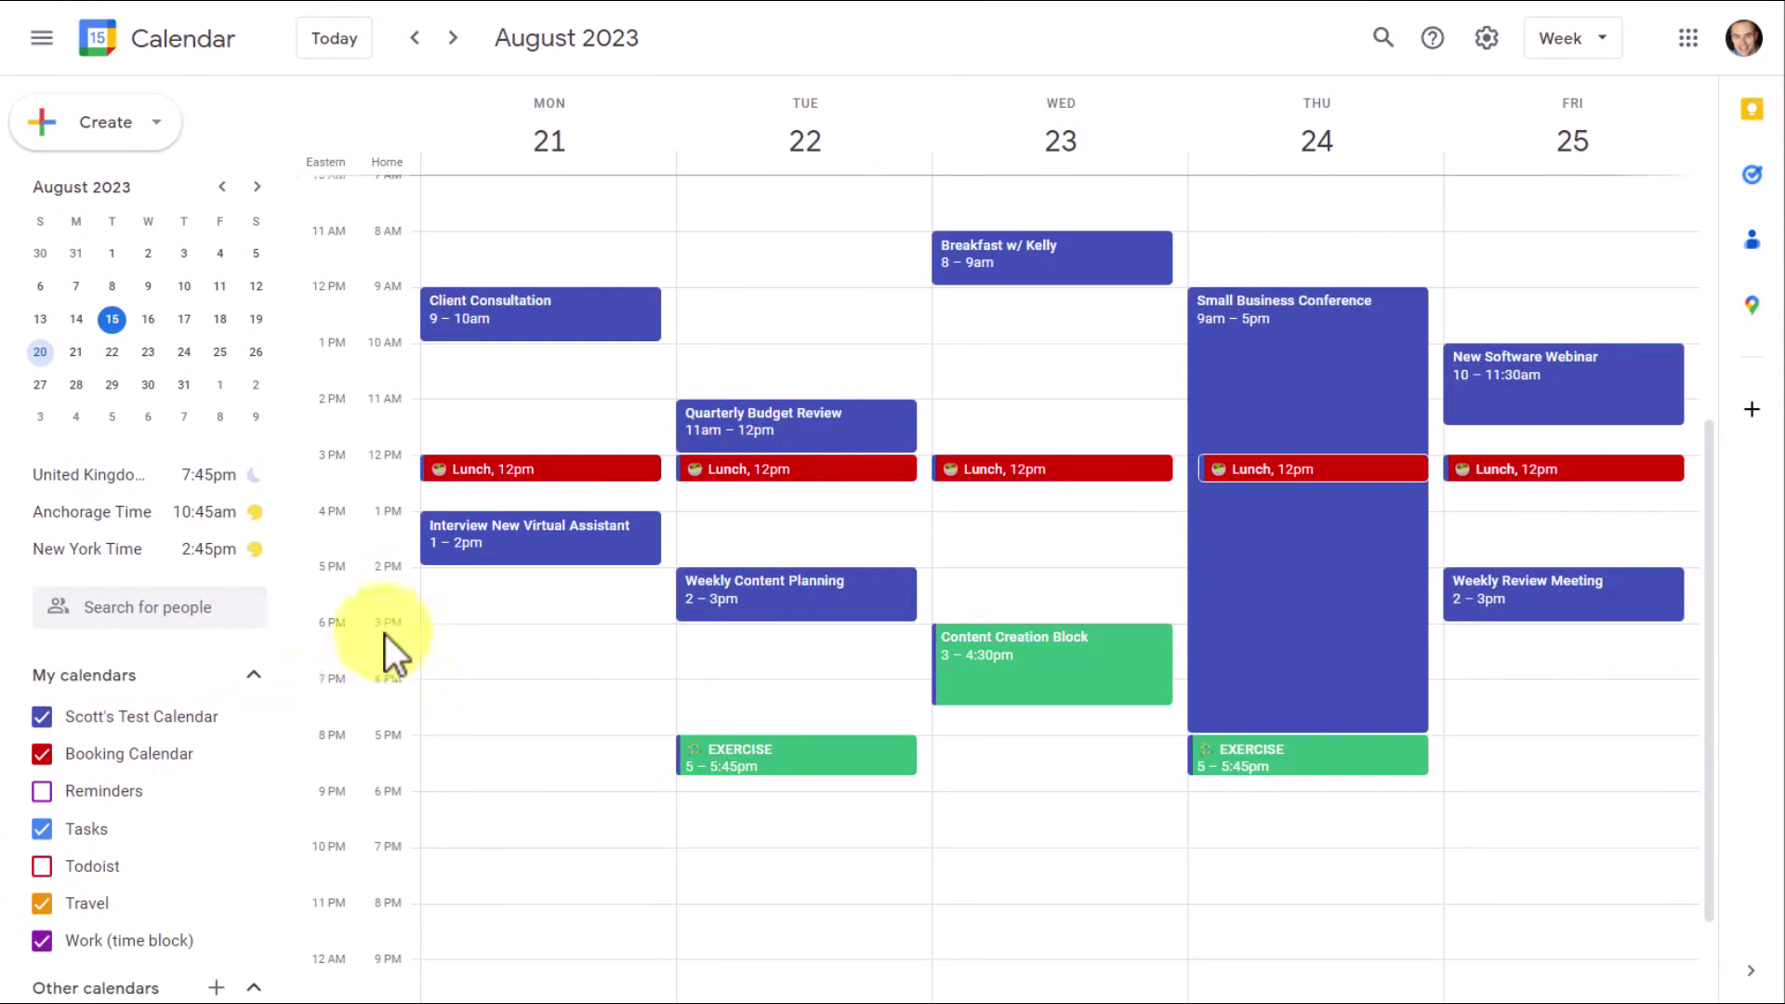
left_click(43, 716)
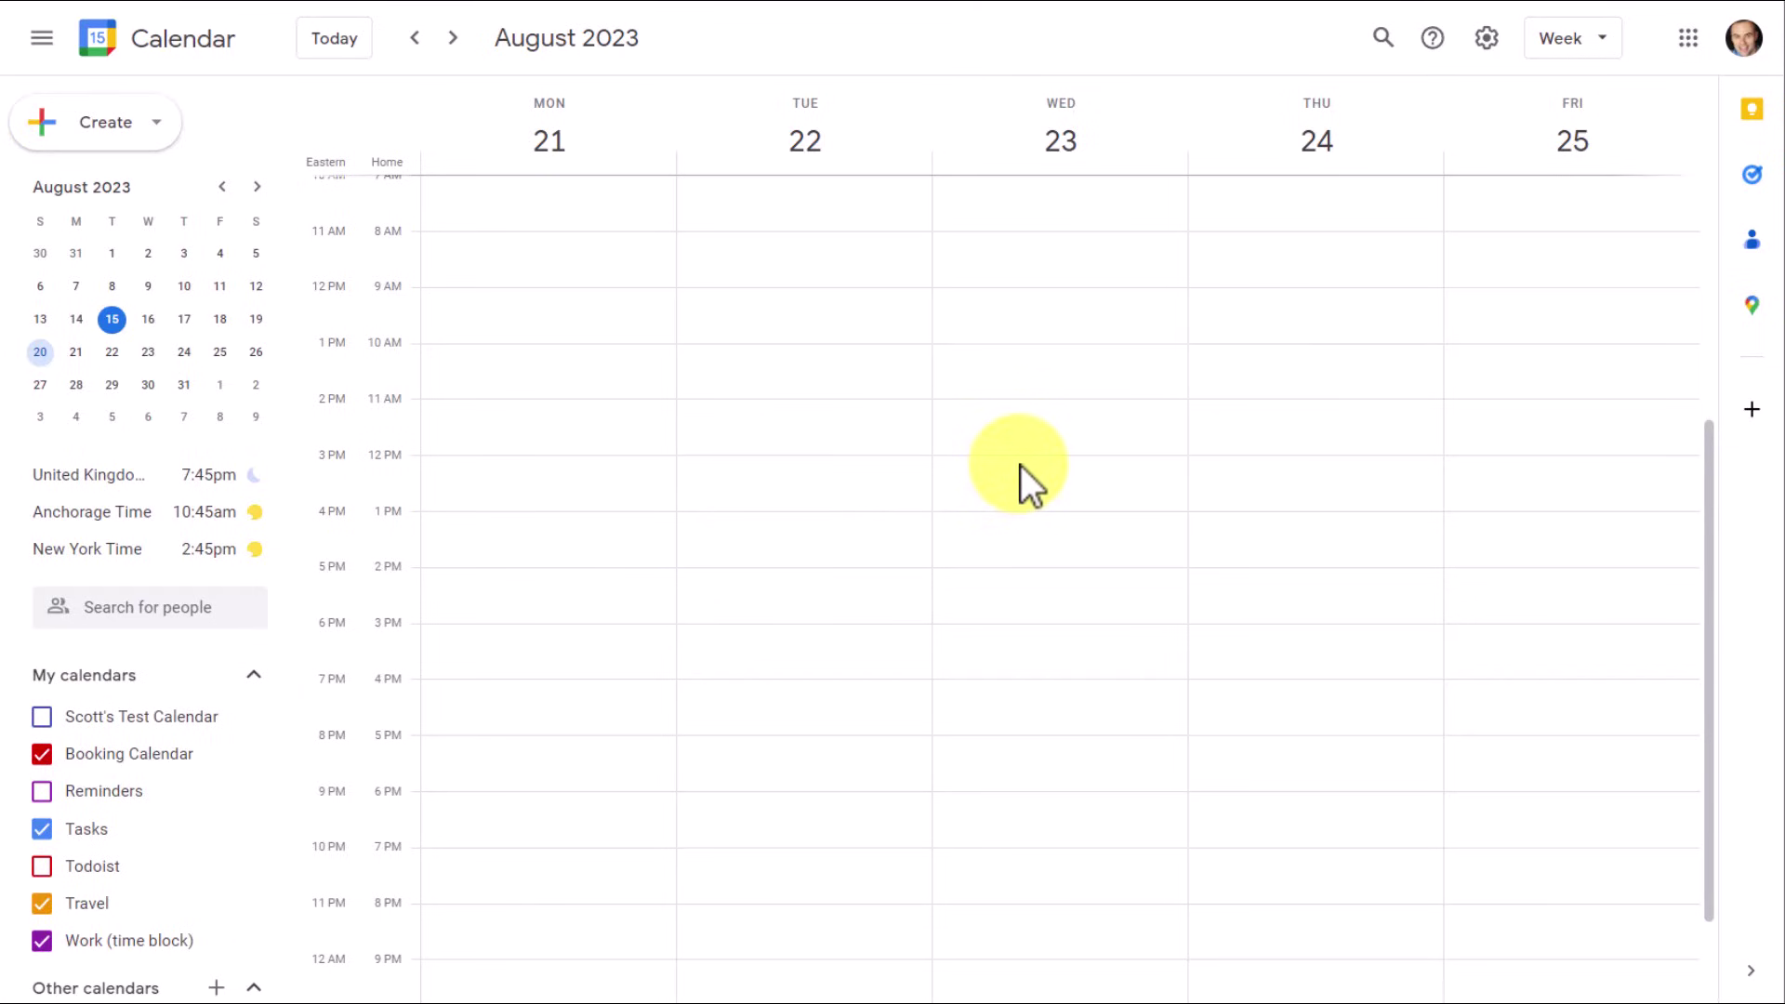
Step: Draft a 'Coaching Call' event on Wed Aug 23, 11am–12pm, described 'Welcome text. Zoom link'
left_click_drag(1021, 460, 1021, 405)
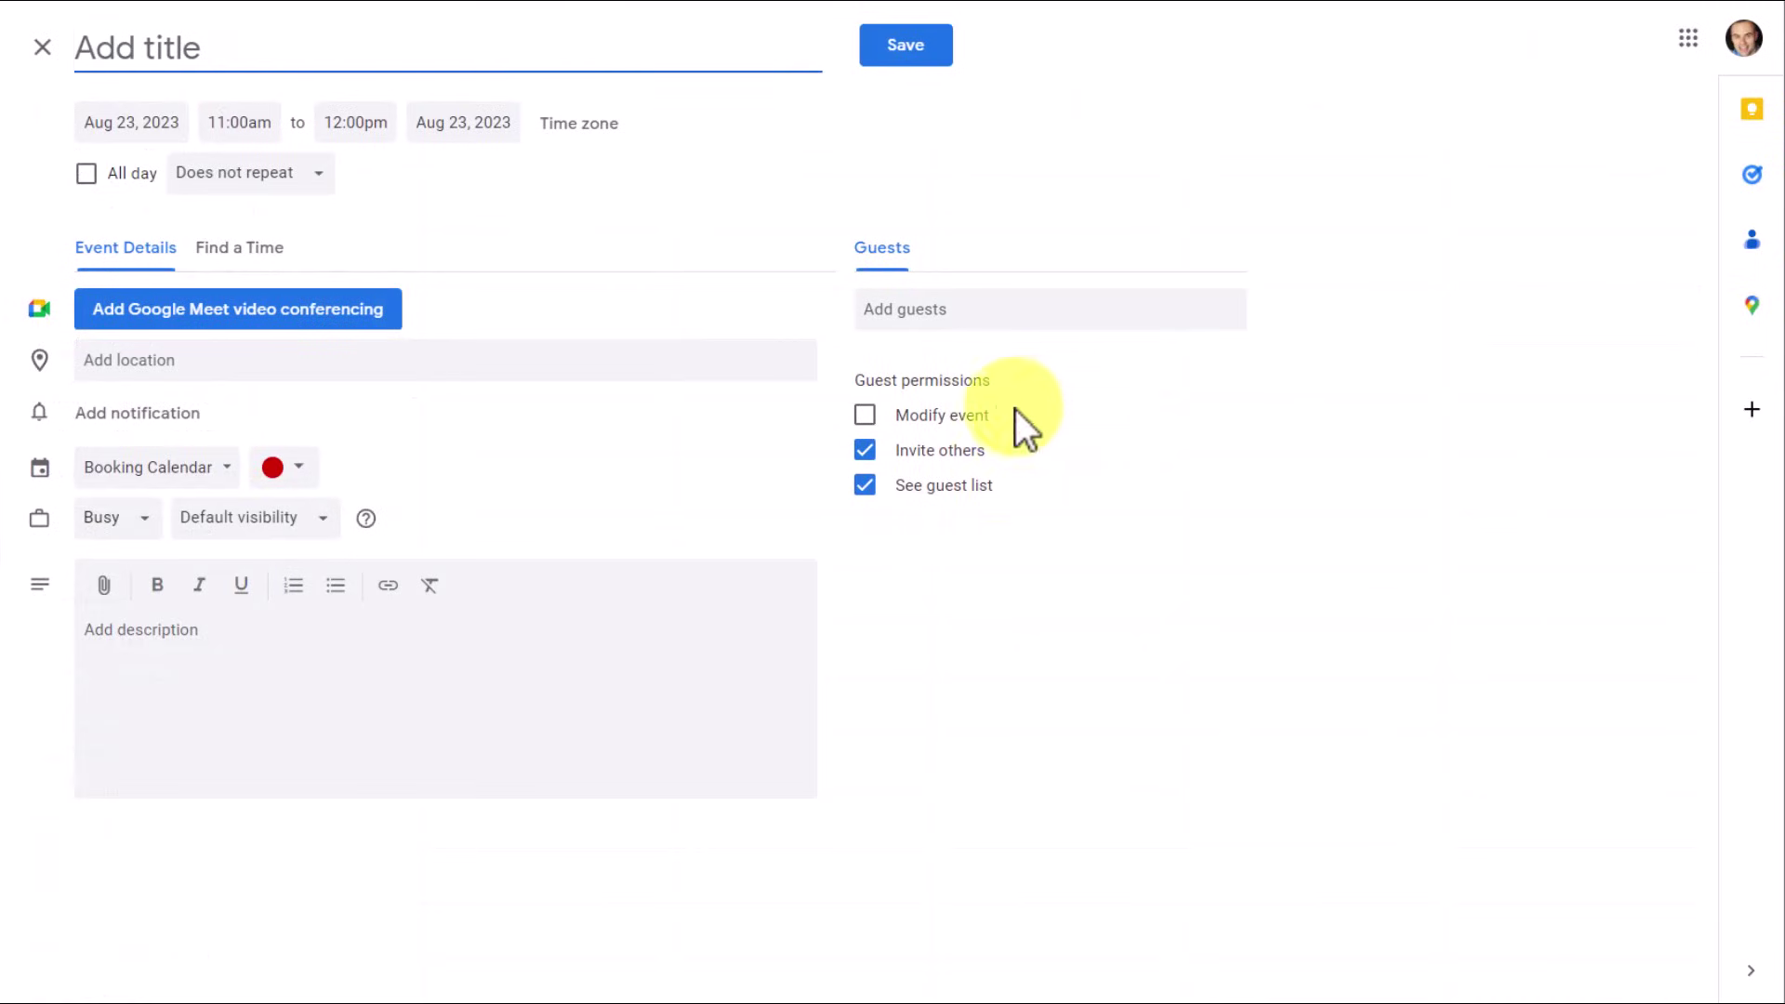
type("Co")
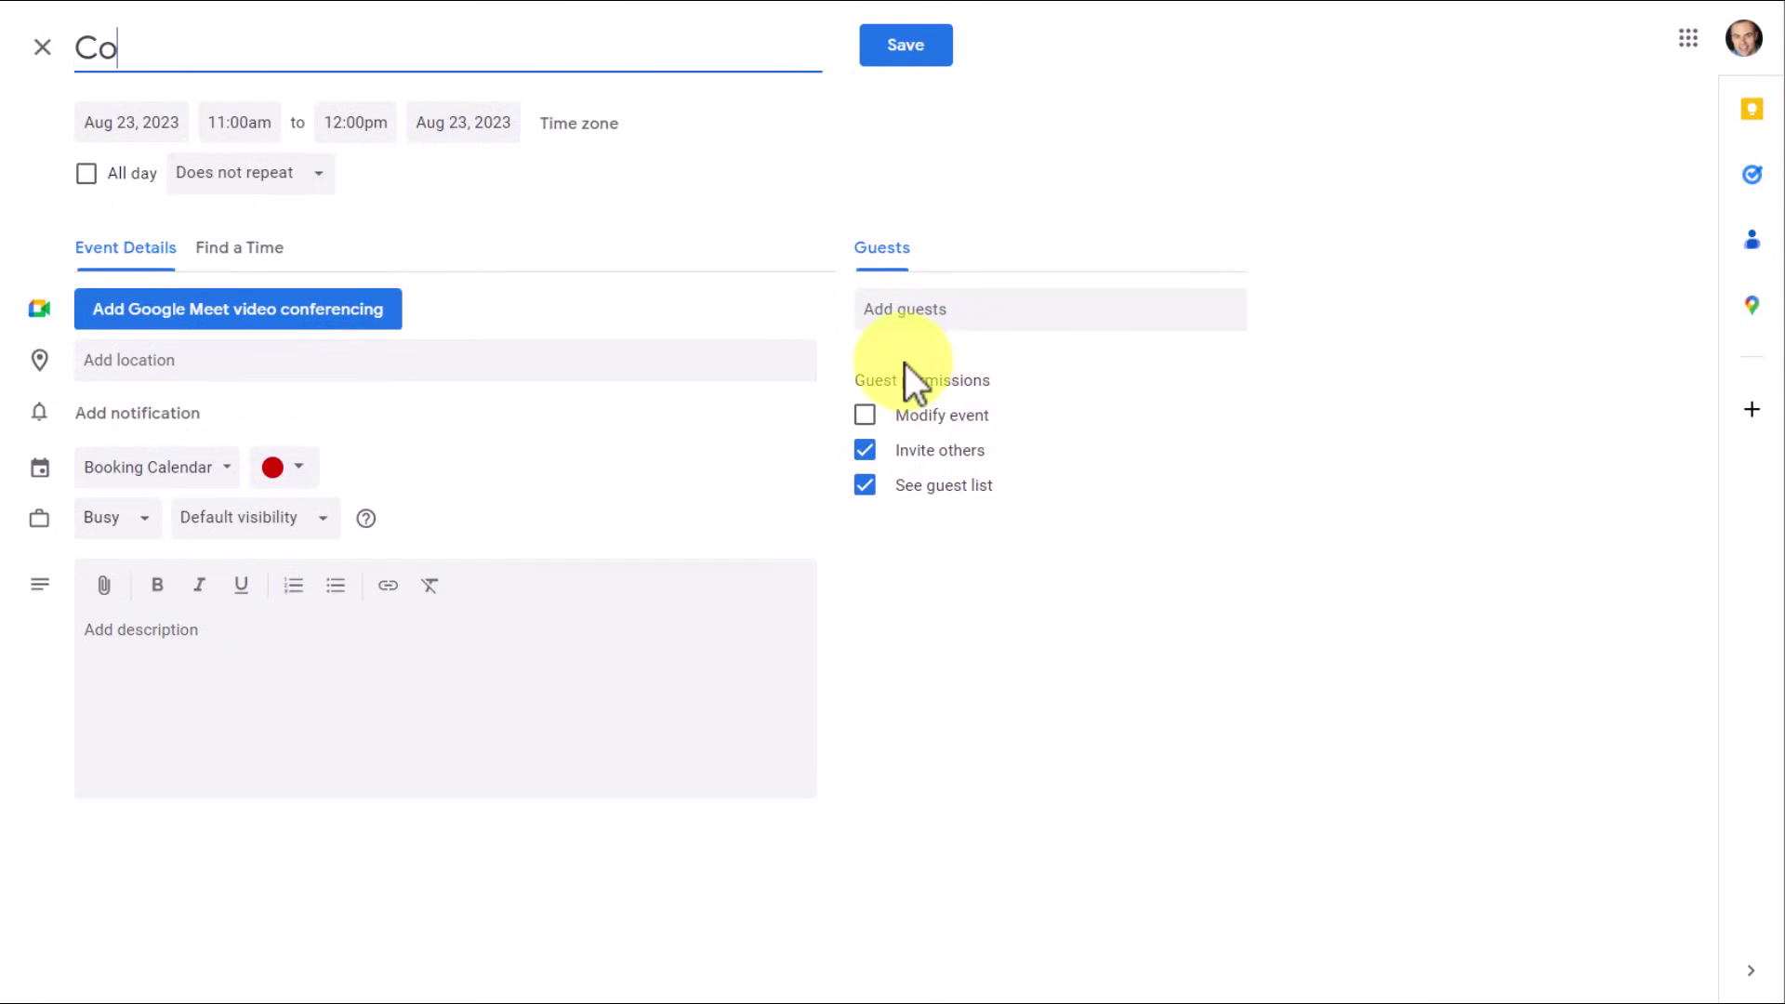
type("aching Call")
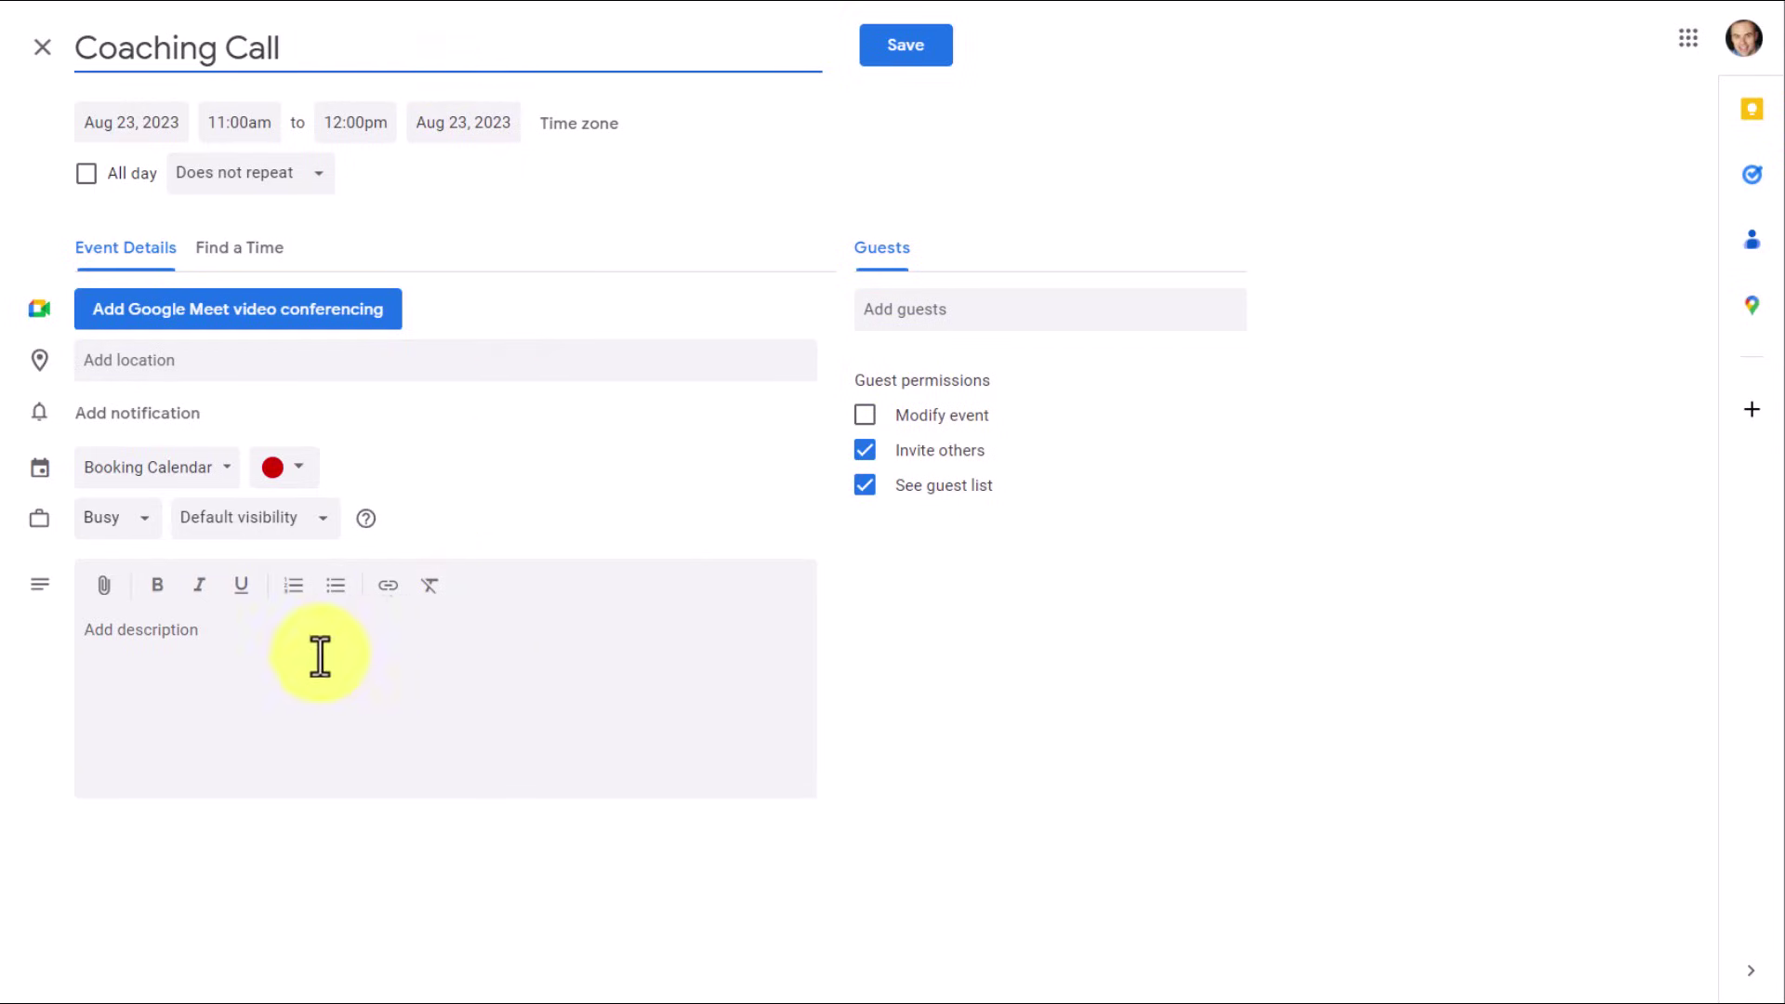
left_click(176, 629)
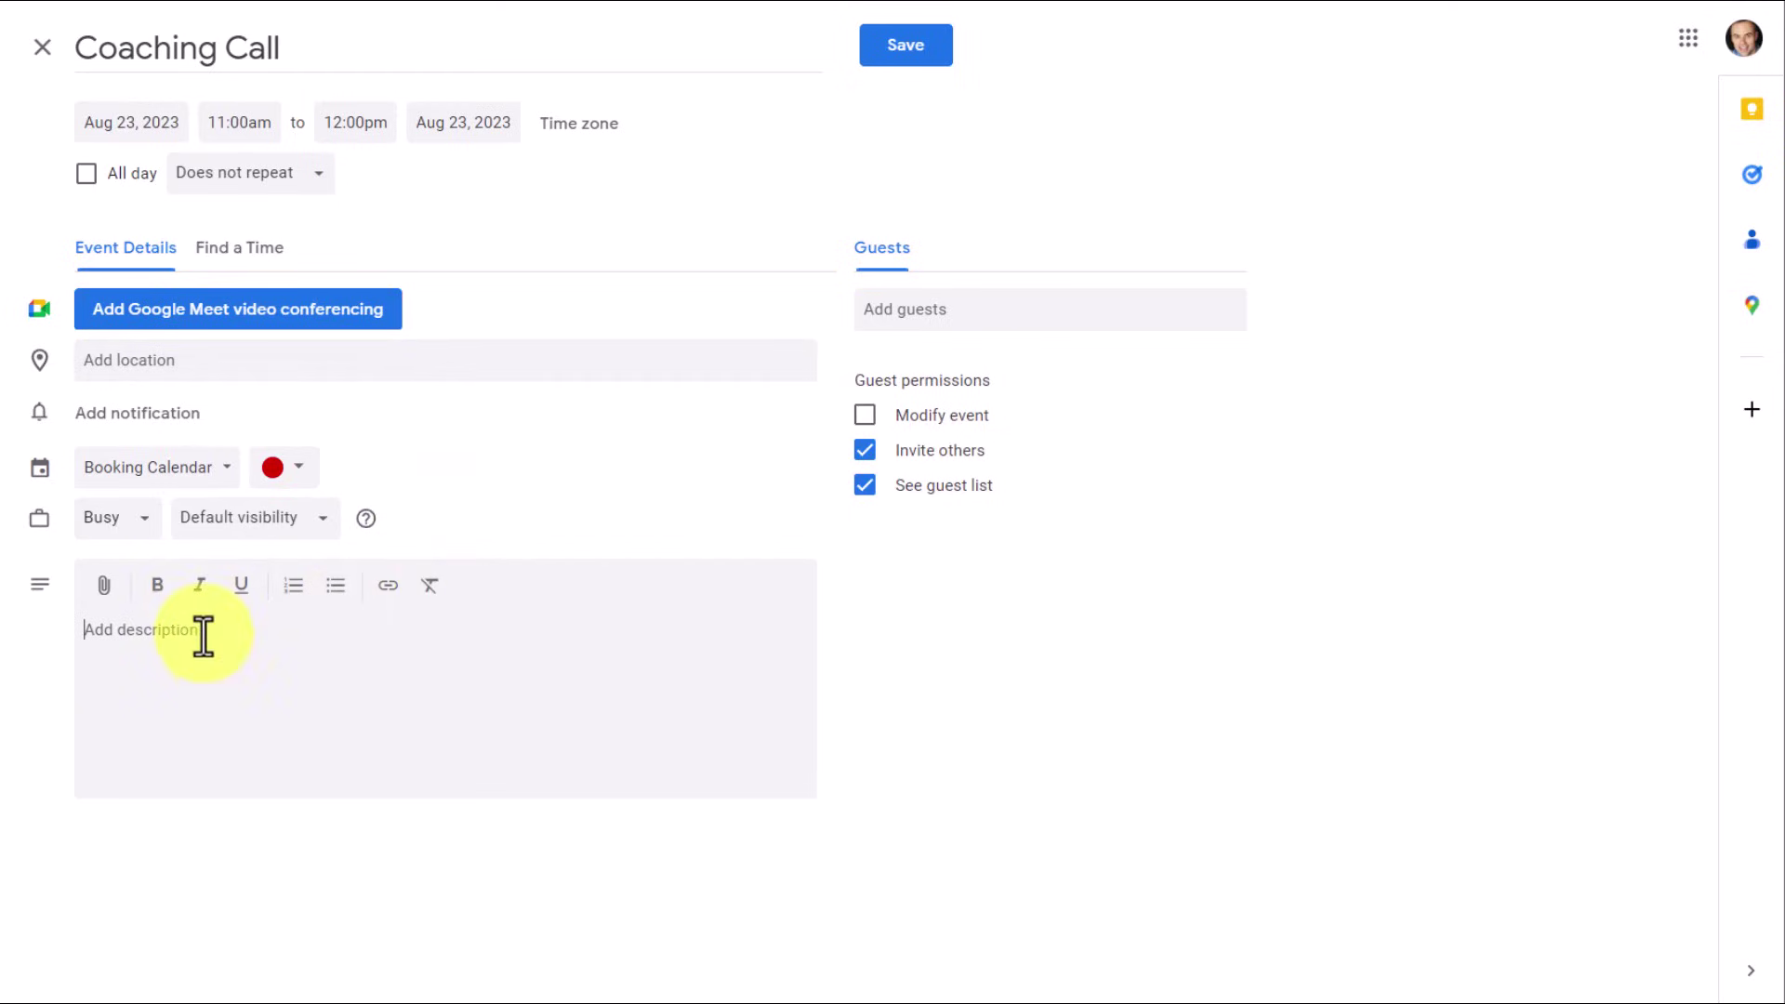
type("Welcome text. ")
type("Zoom link.")
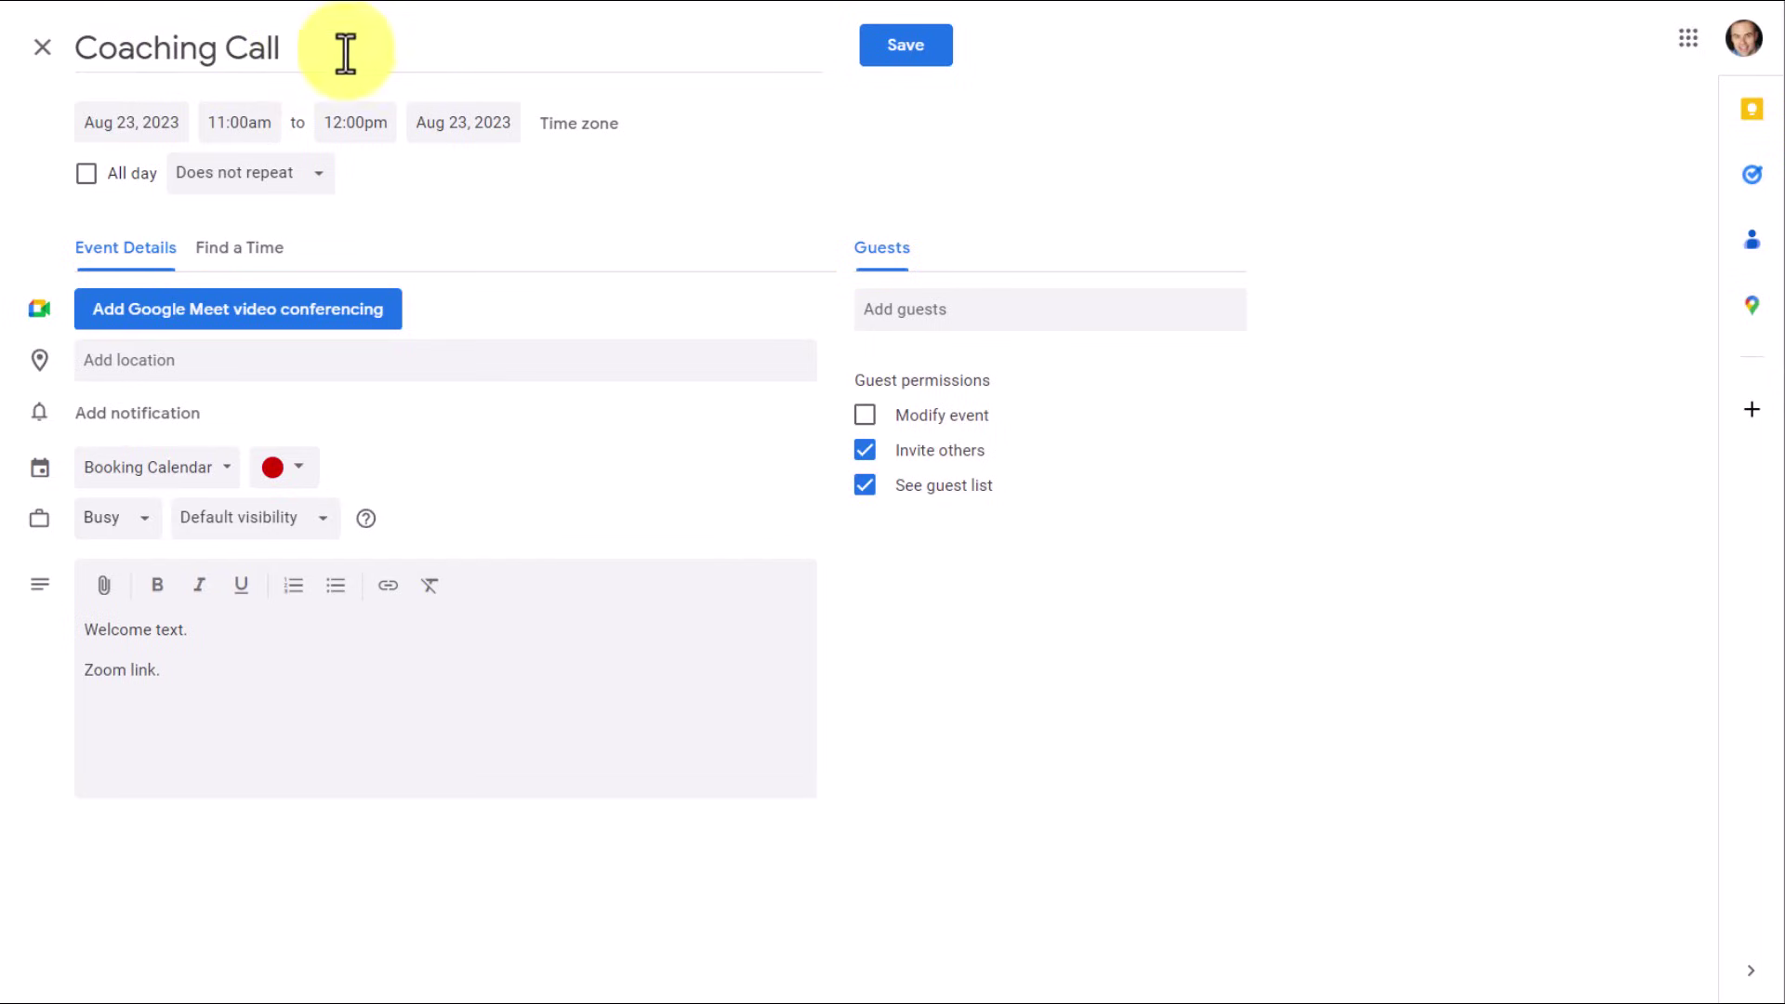
Step: Make the Coaching Call repeat every weekday, ending after 10 occurrences, and save it
left_click(322, 177)
left_click(263, 447)
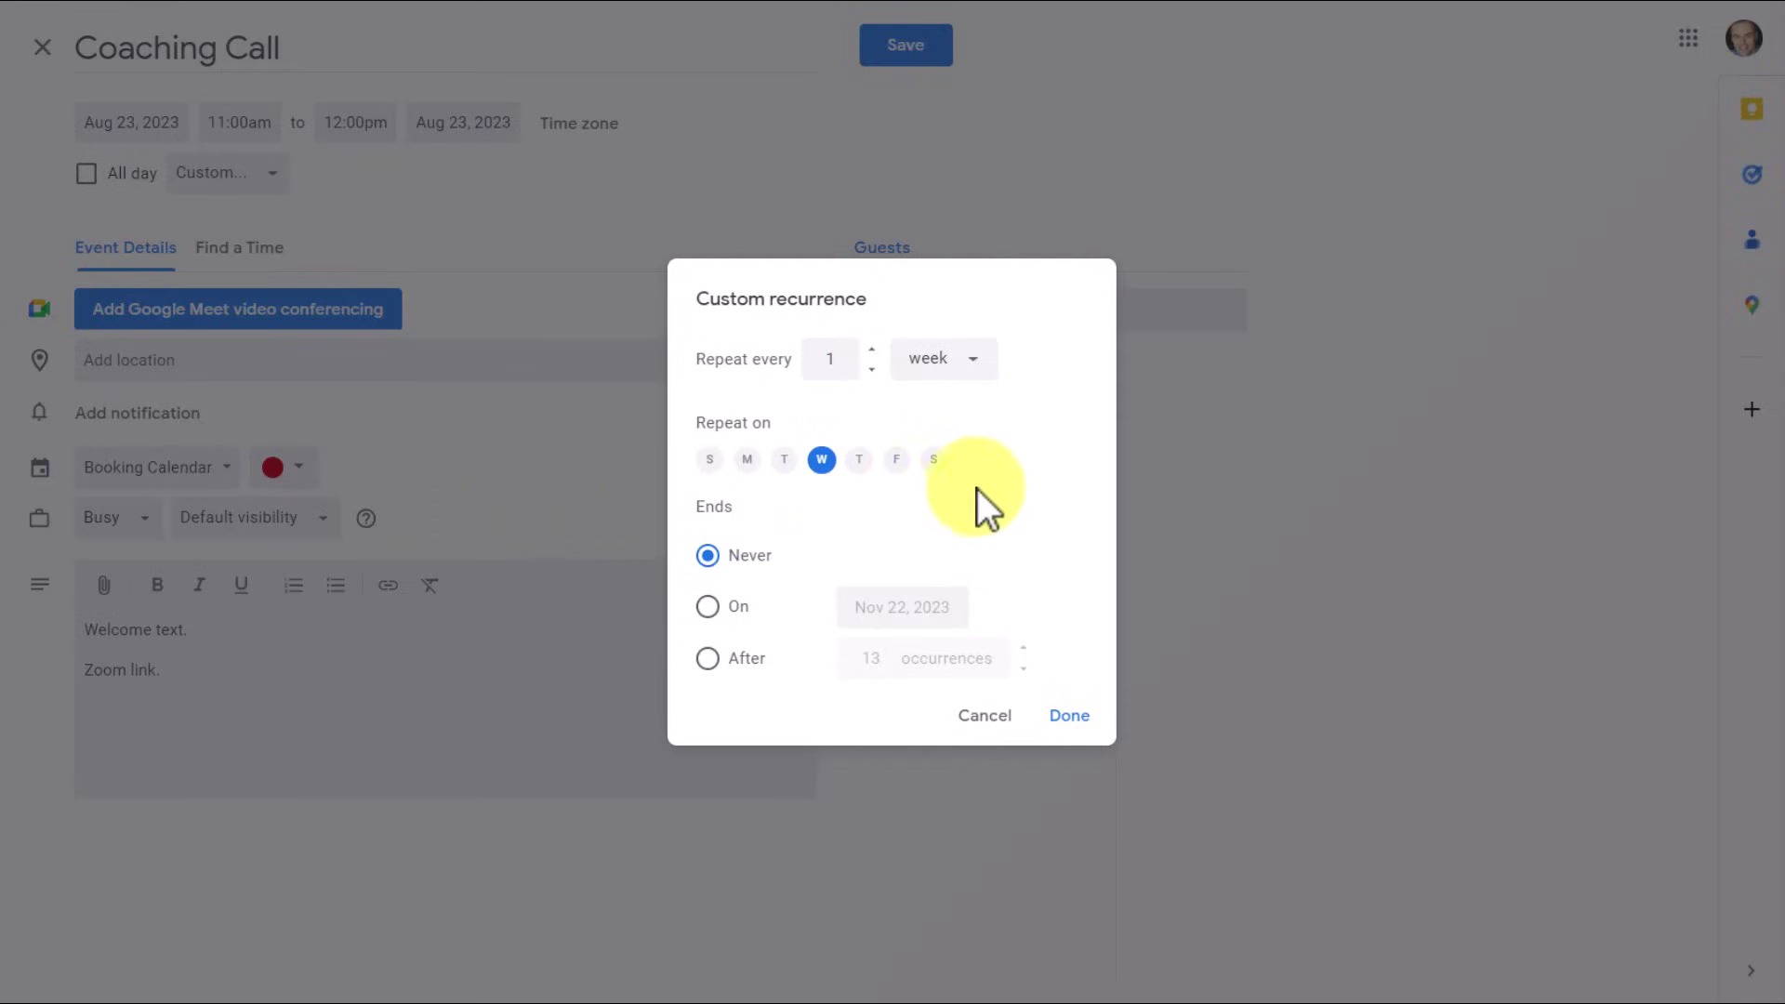
left_click(747, 465)
left_click(787, 485)
left_click(860, 480)
left_click(896, 467)
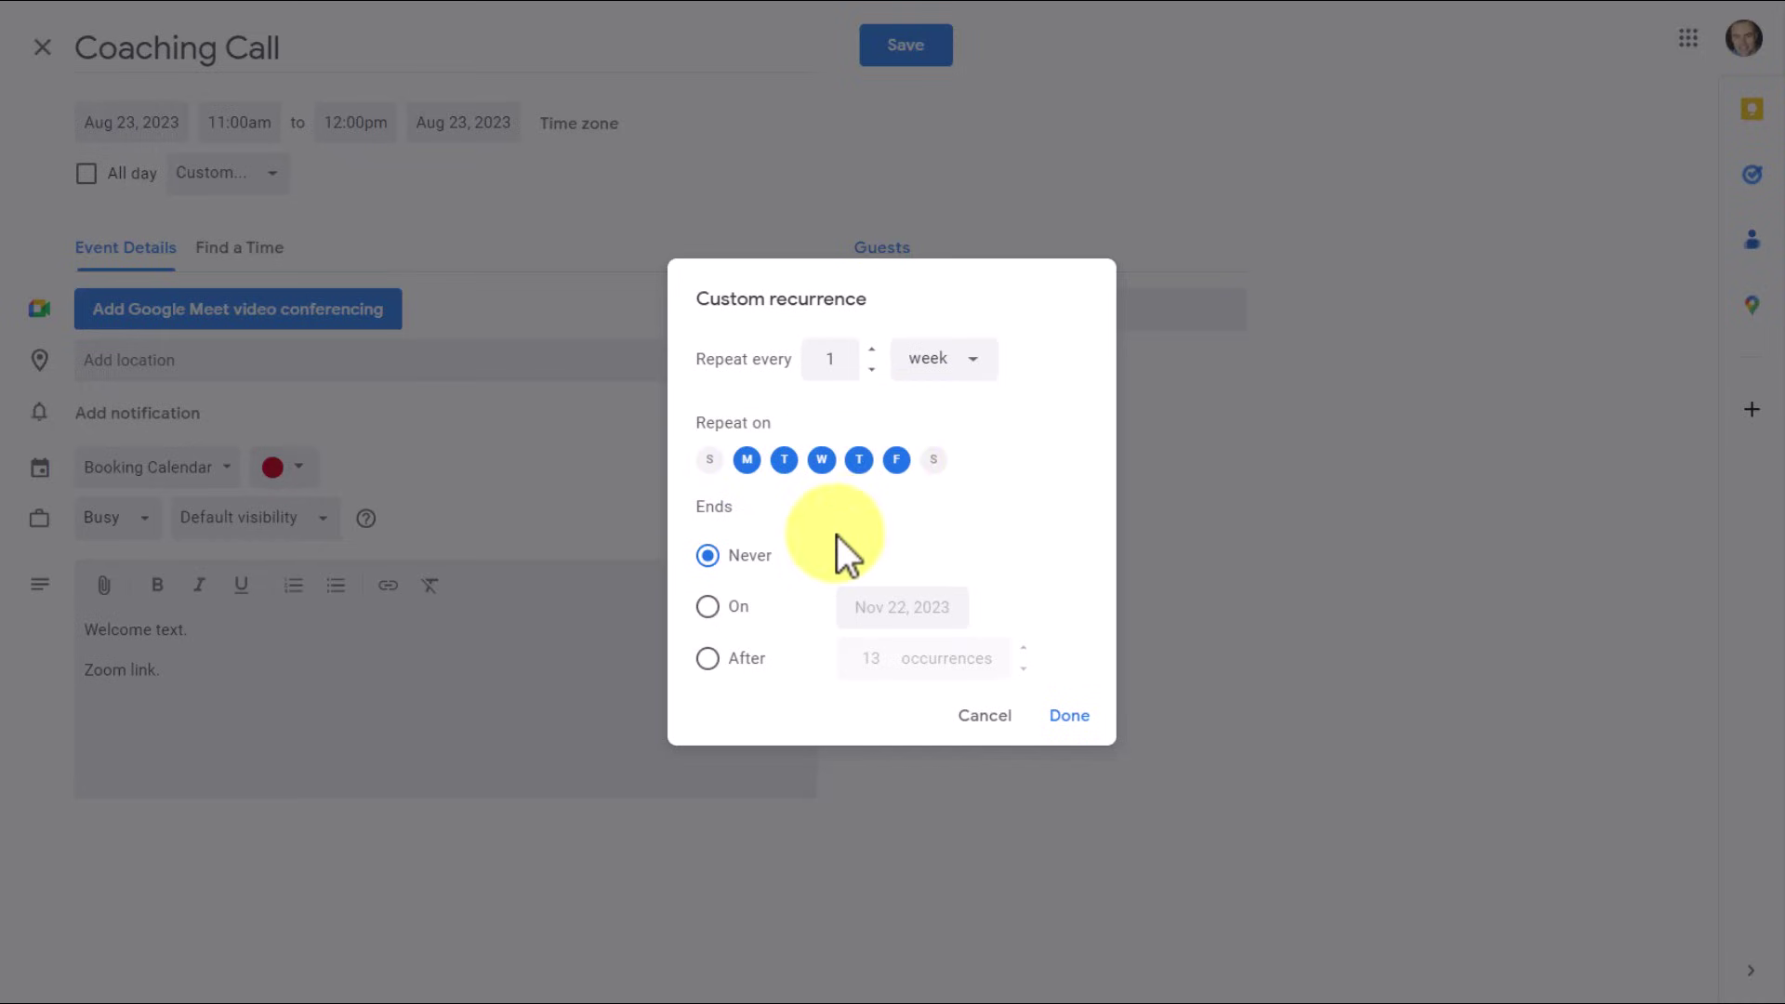
left_click(709, 658)
double_click(884, 658)
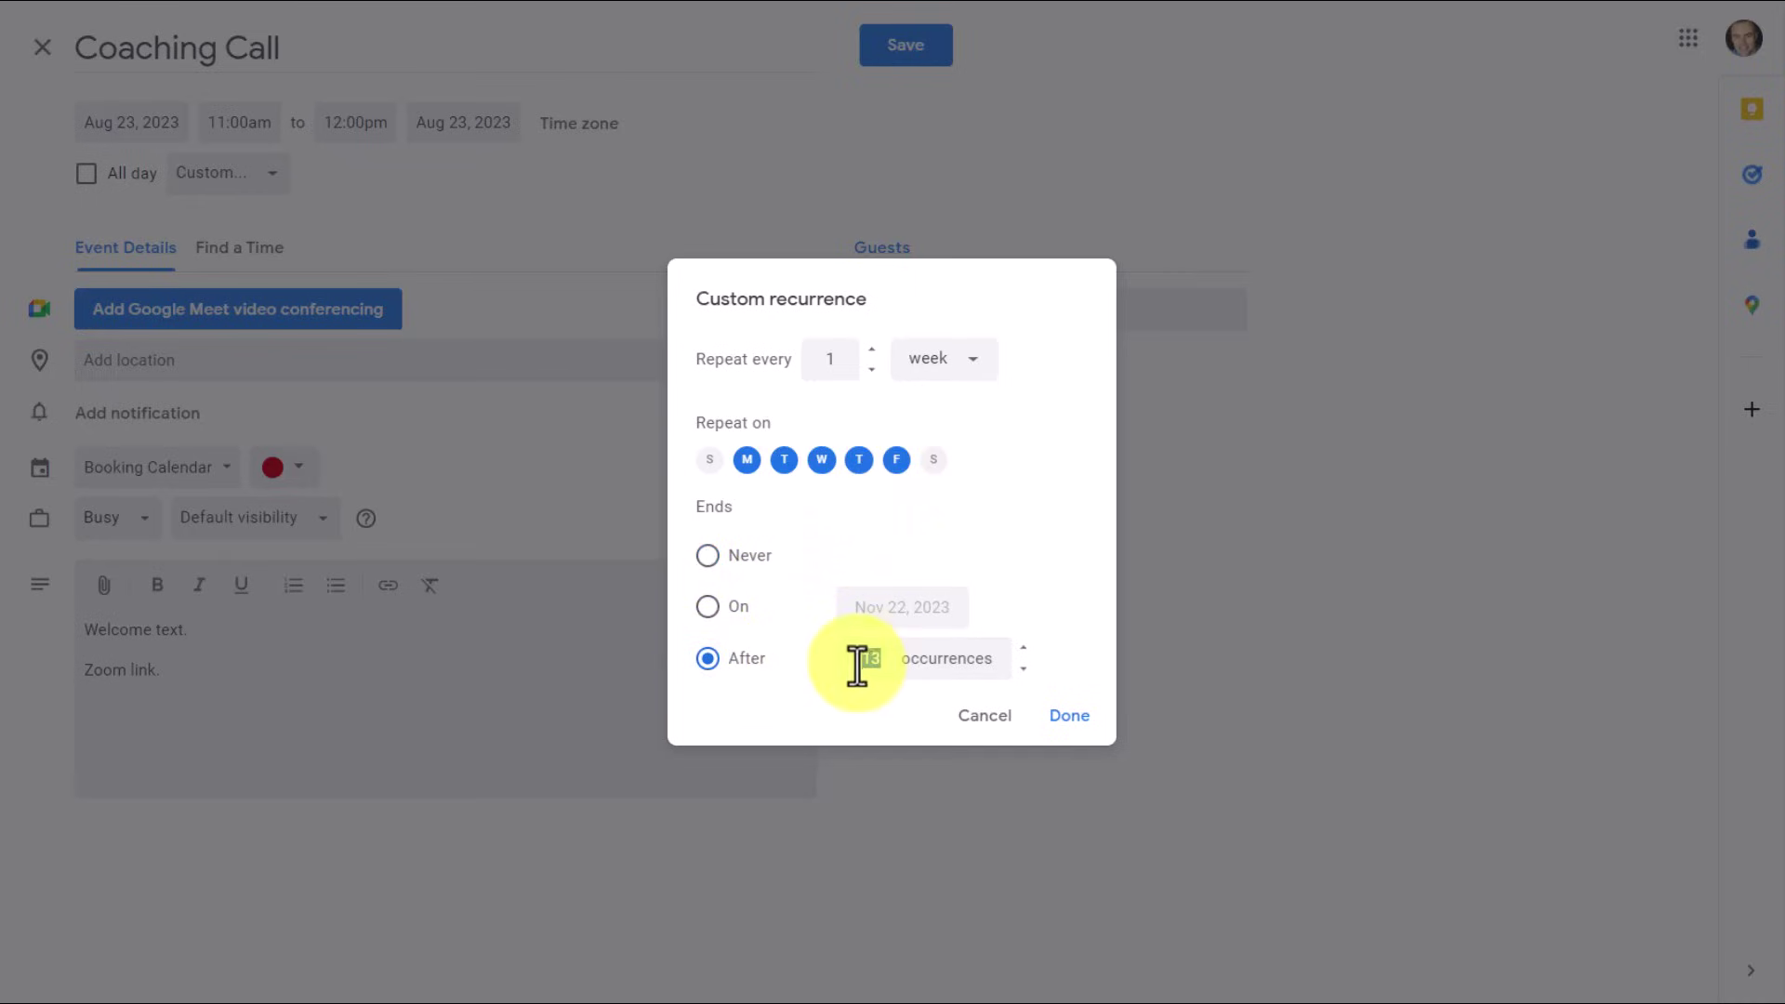
type("10")
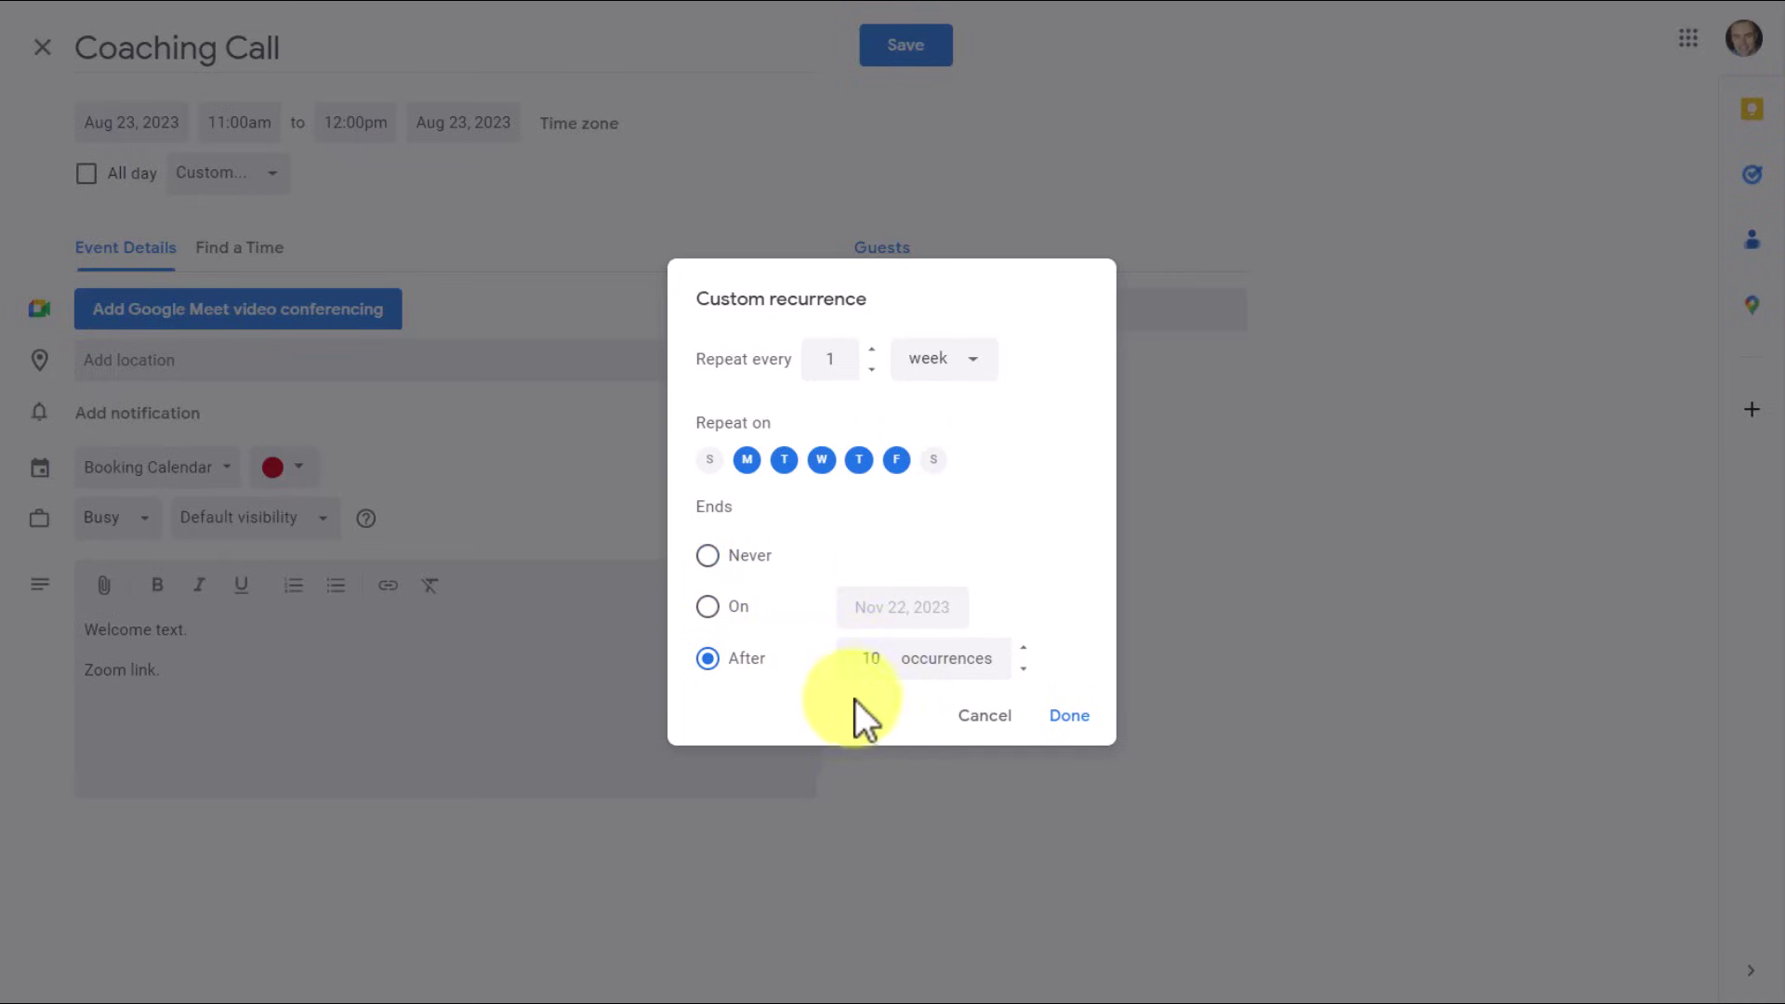
left_click(1071, 717)
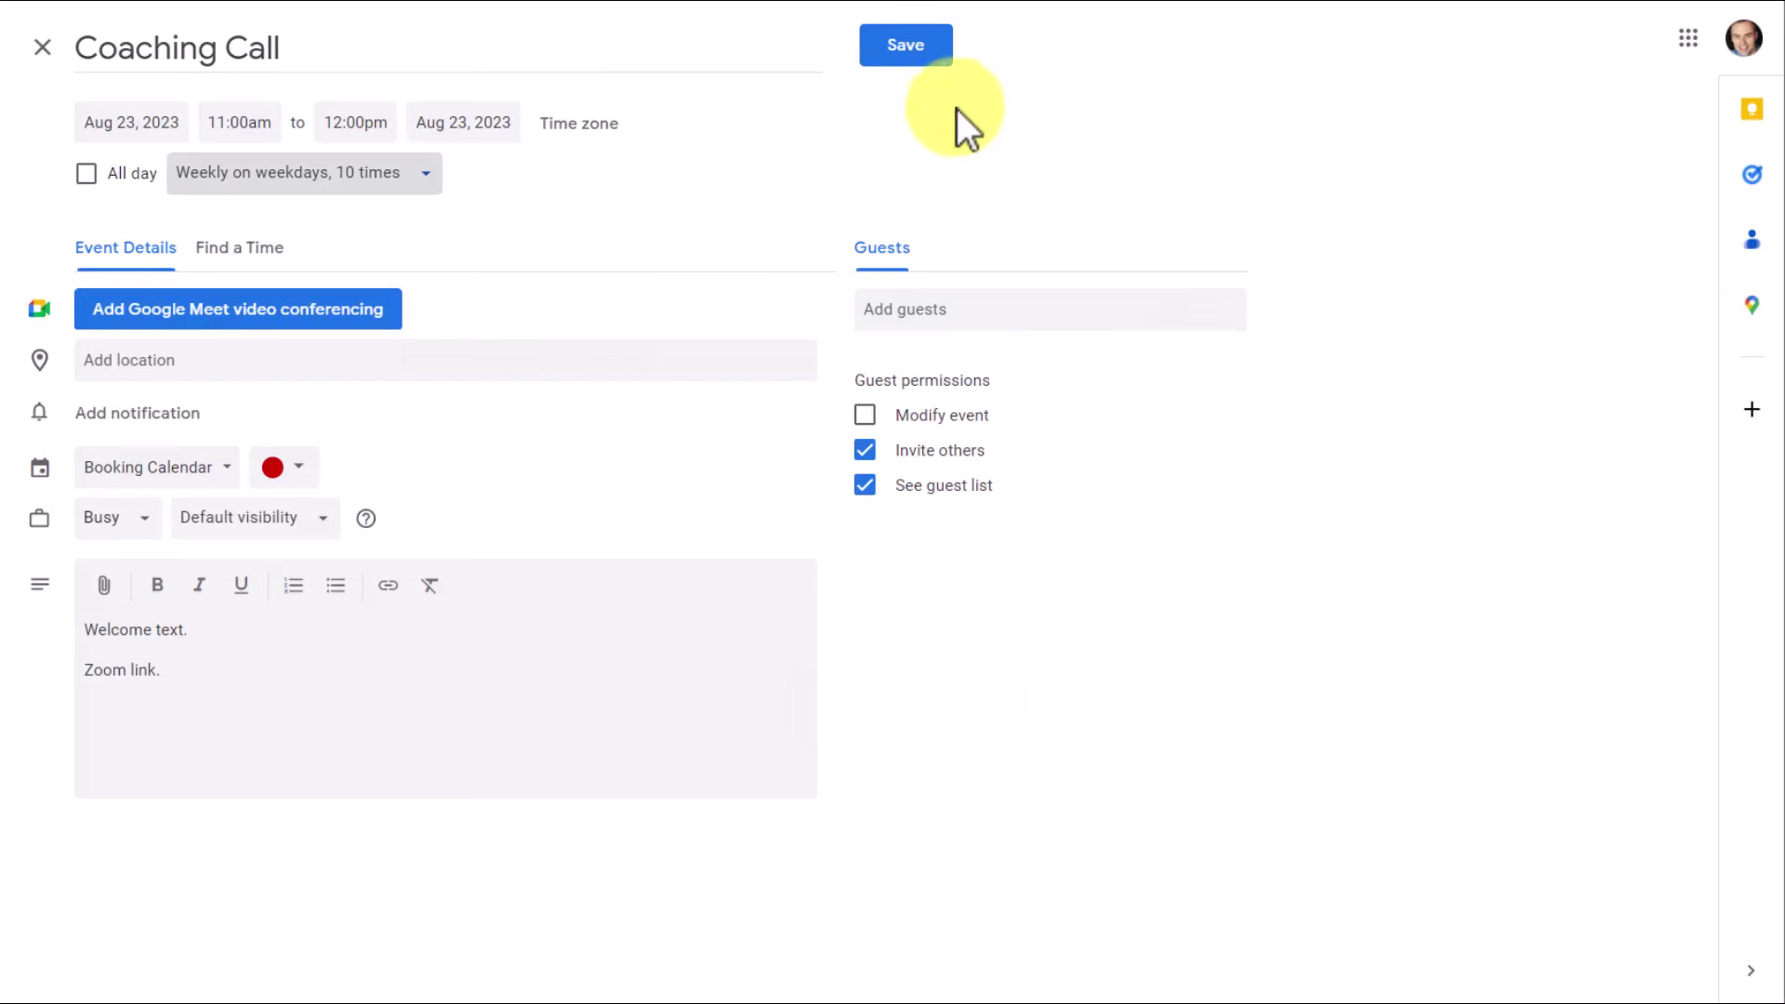
left_click(895, 47)
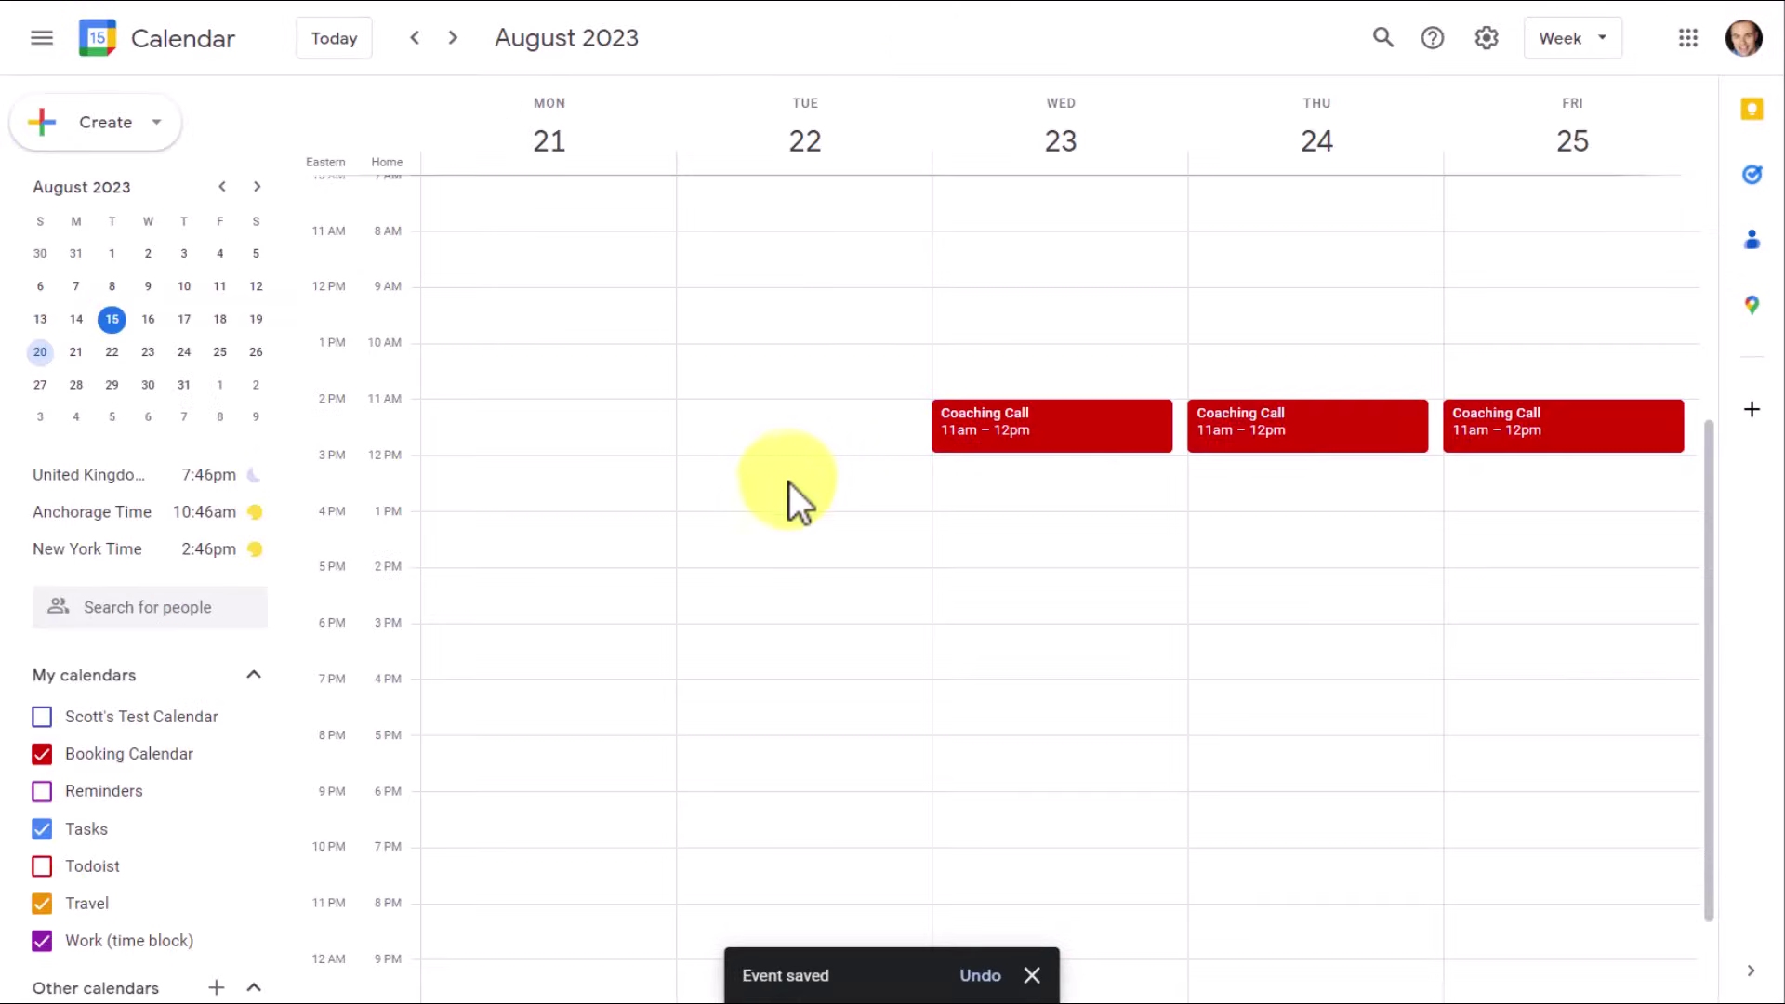
Step: Browse the following weeks to check the recurring Coaching Calls, then return to Aug 21
scroll(778, 482, "up", 2)
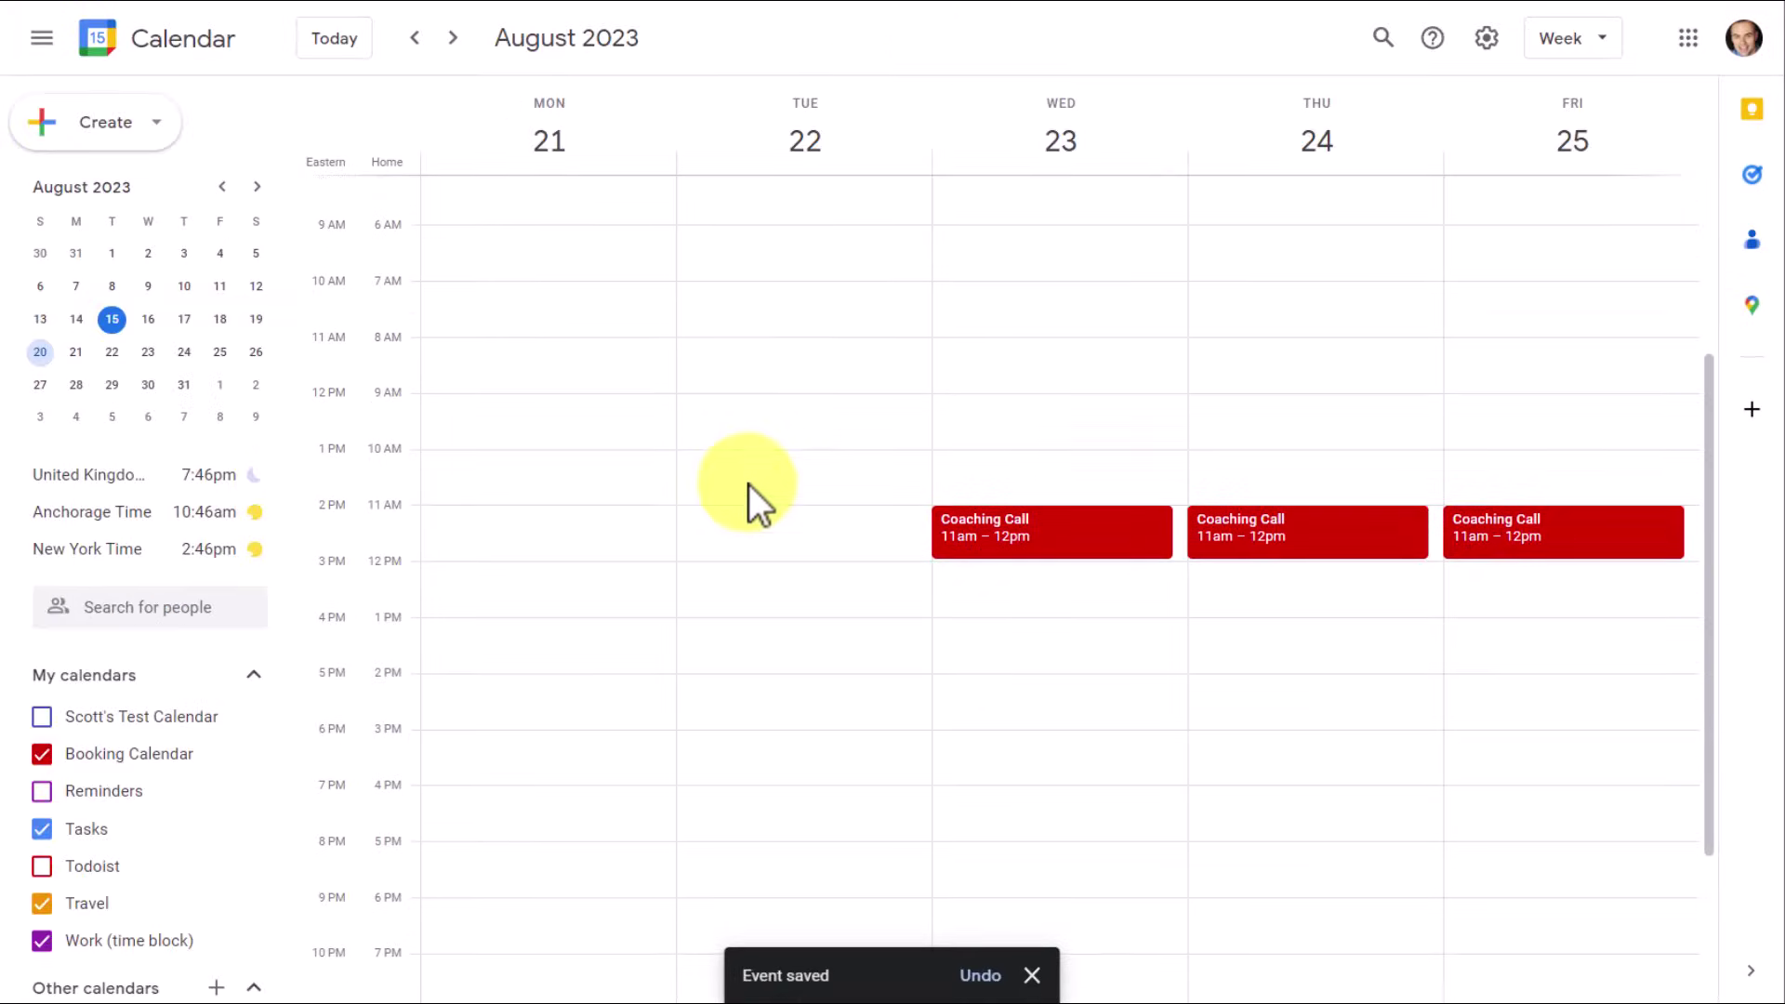
left_click(453, 38)
left_click(453, 38)
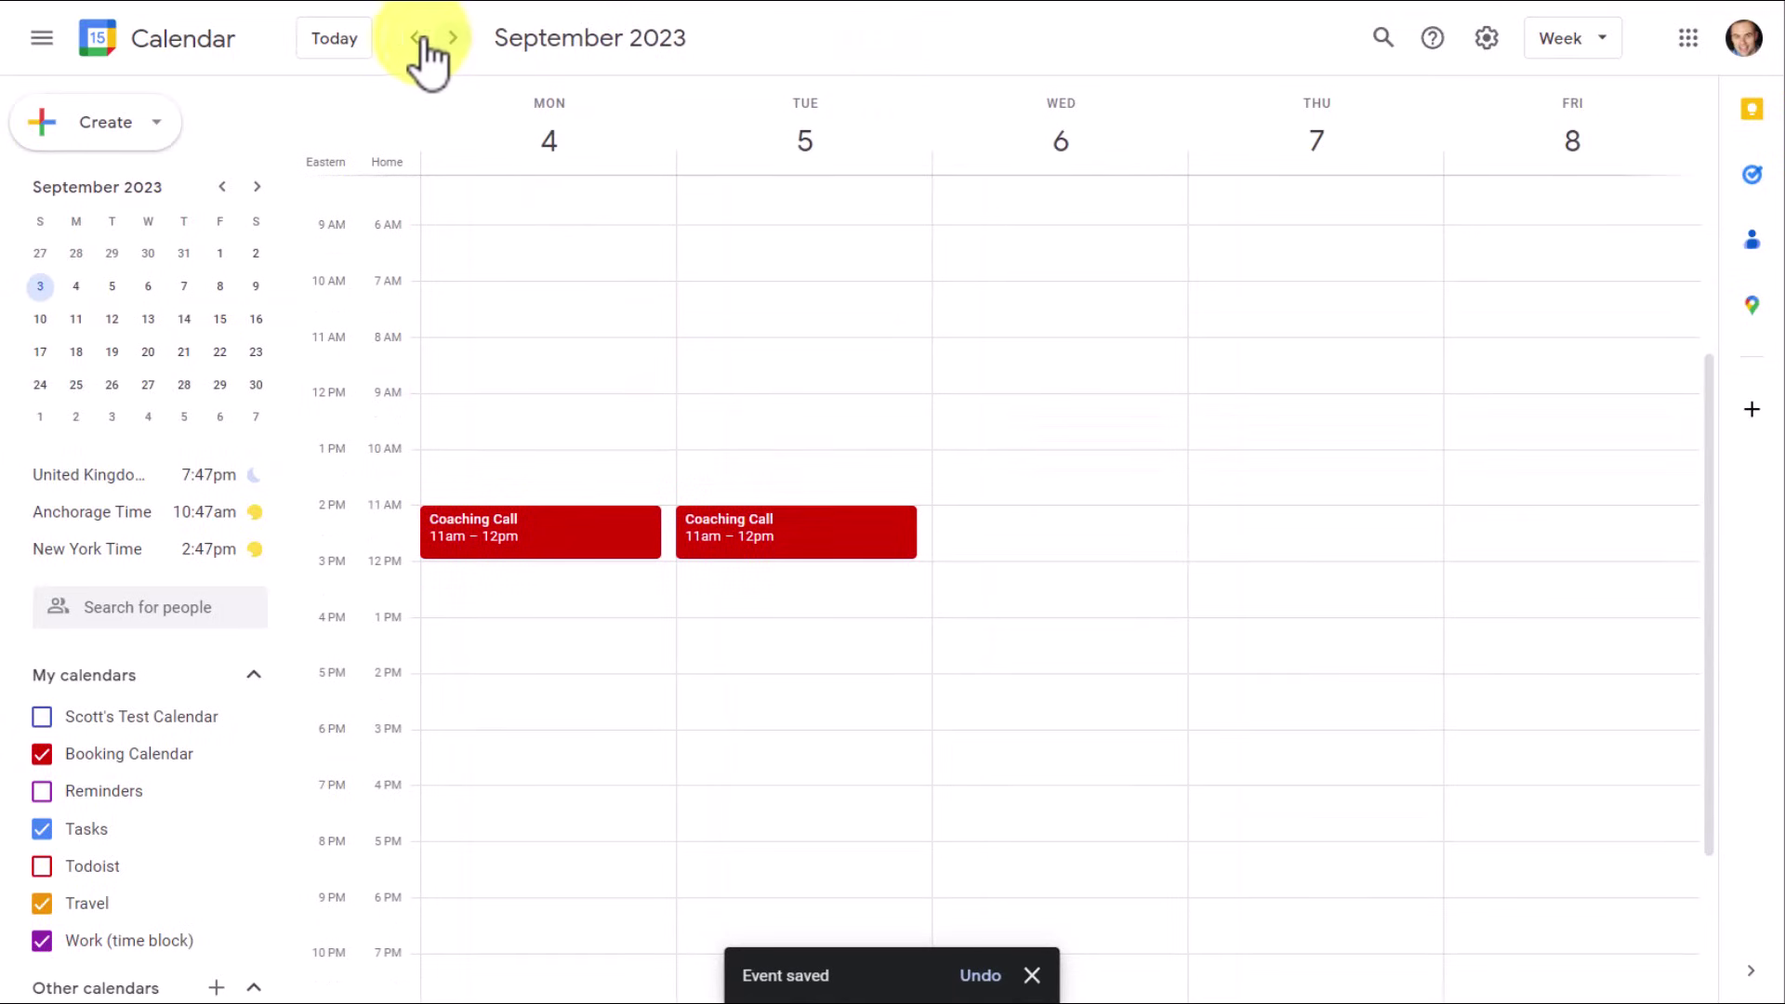
left_click(416, 38)
left_click(416, 38)
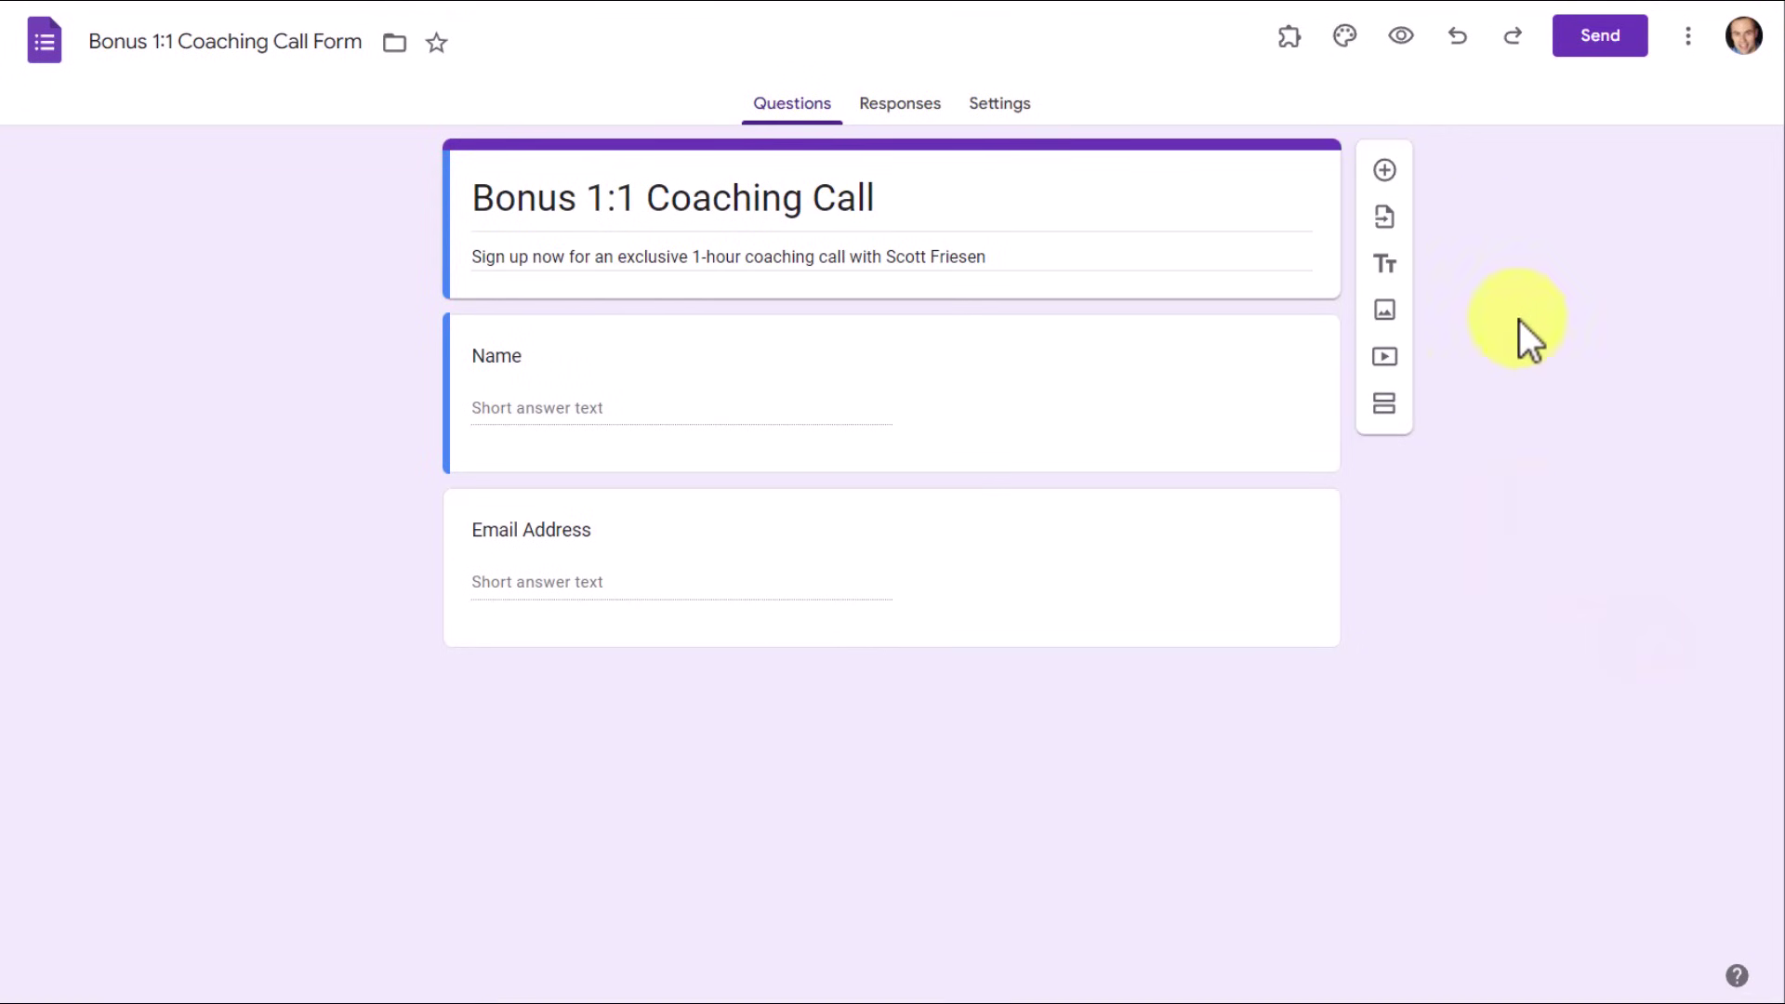
Step: Link the Booking Calendar add-on to the 'Booking Calendar' calendar and save the choice
left_click(1291, 39)
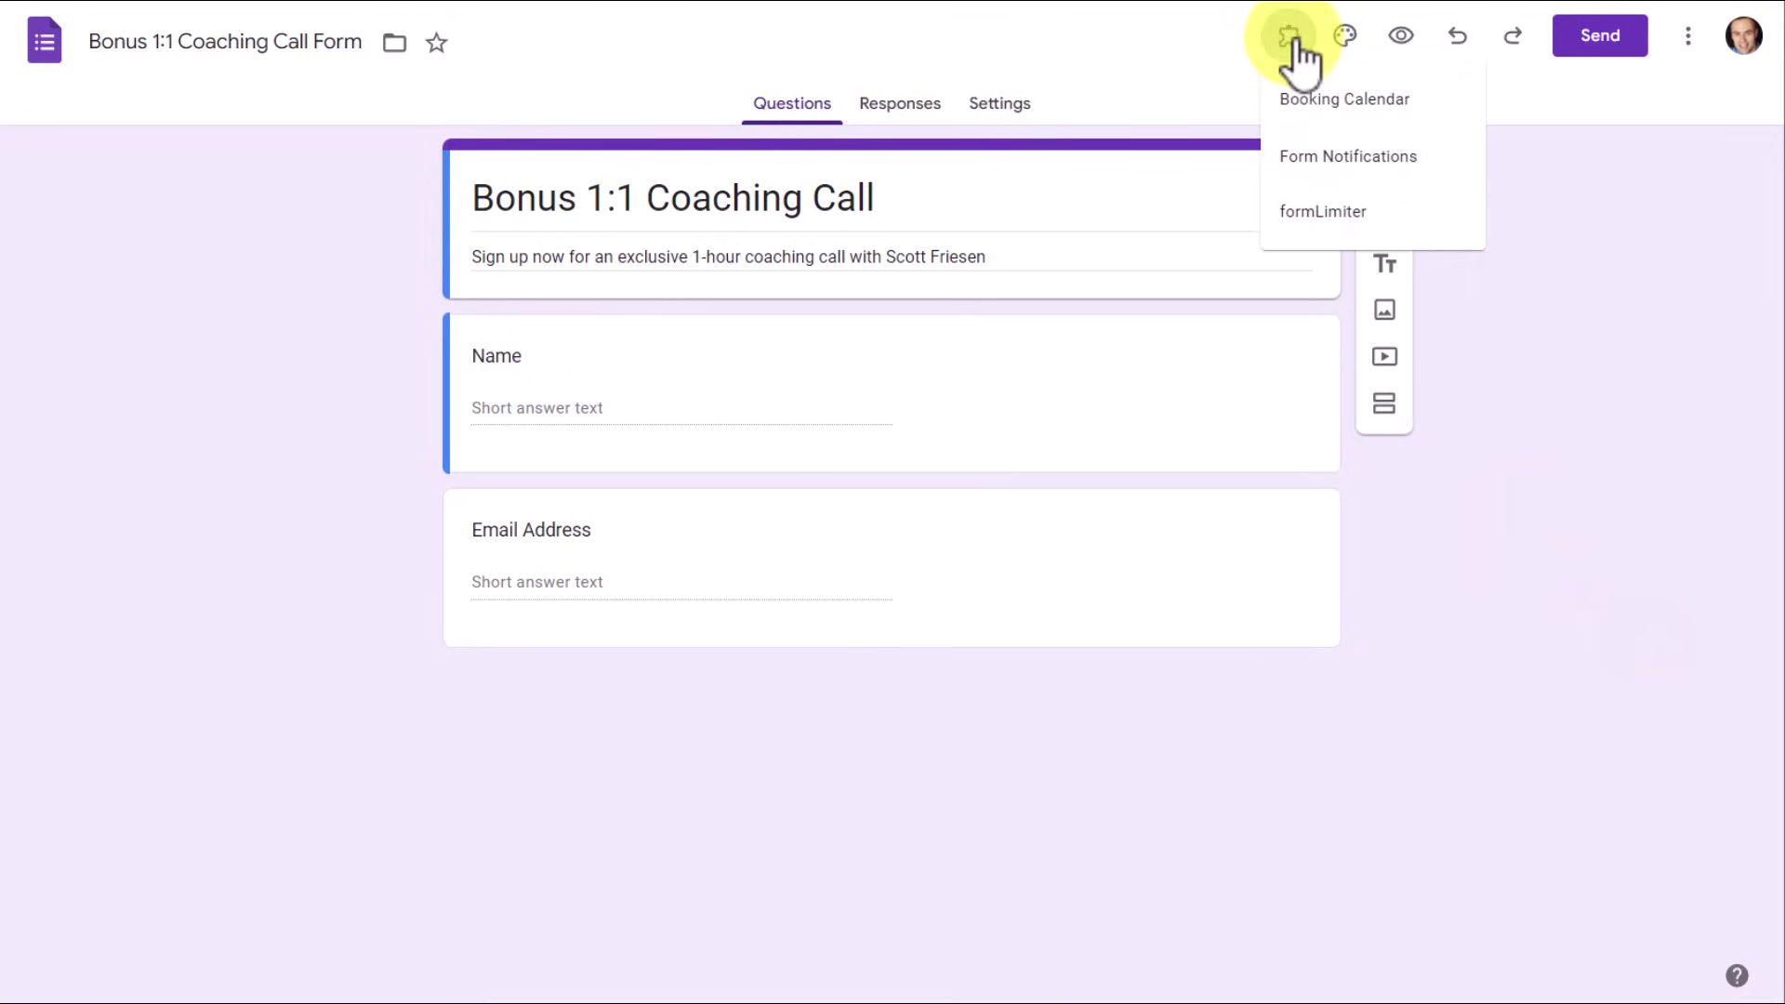
left_click(1324, 107)
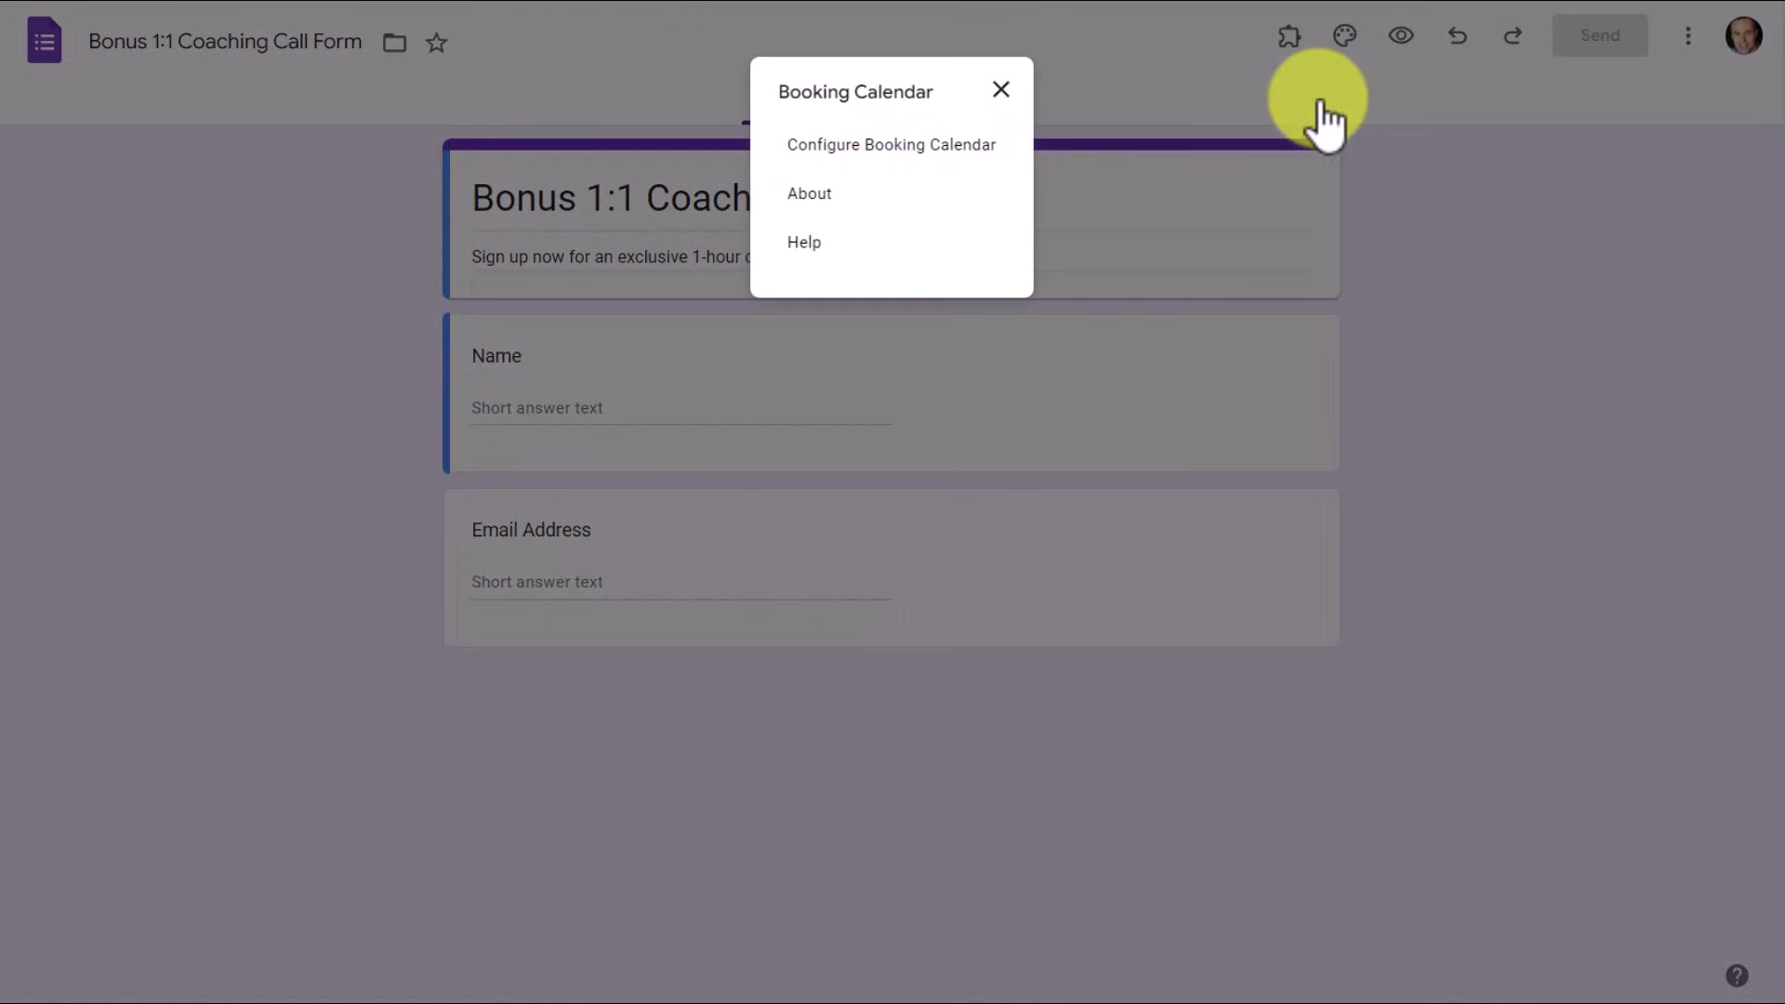
left_click(846, 149)
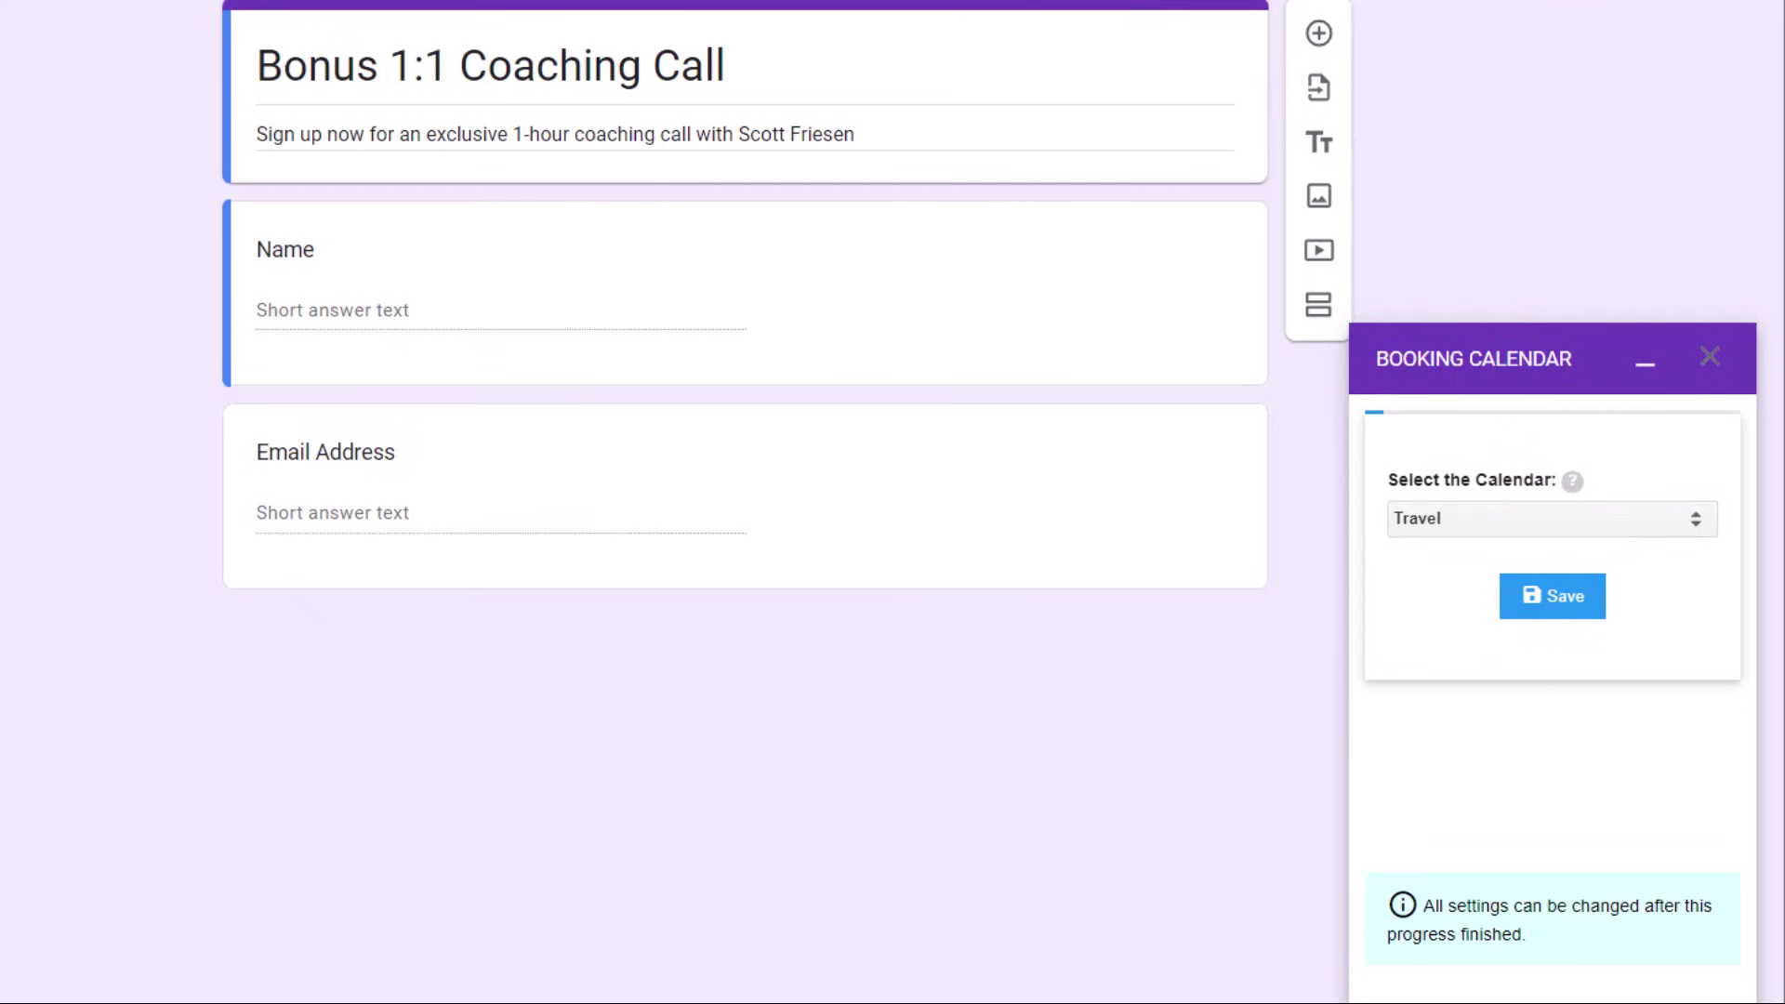
left_click(1551, 523)
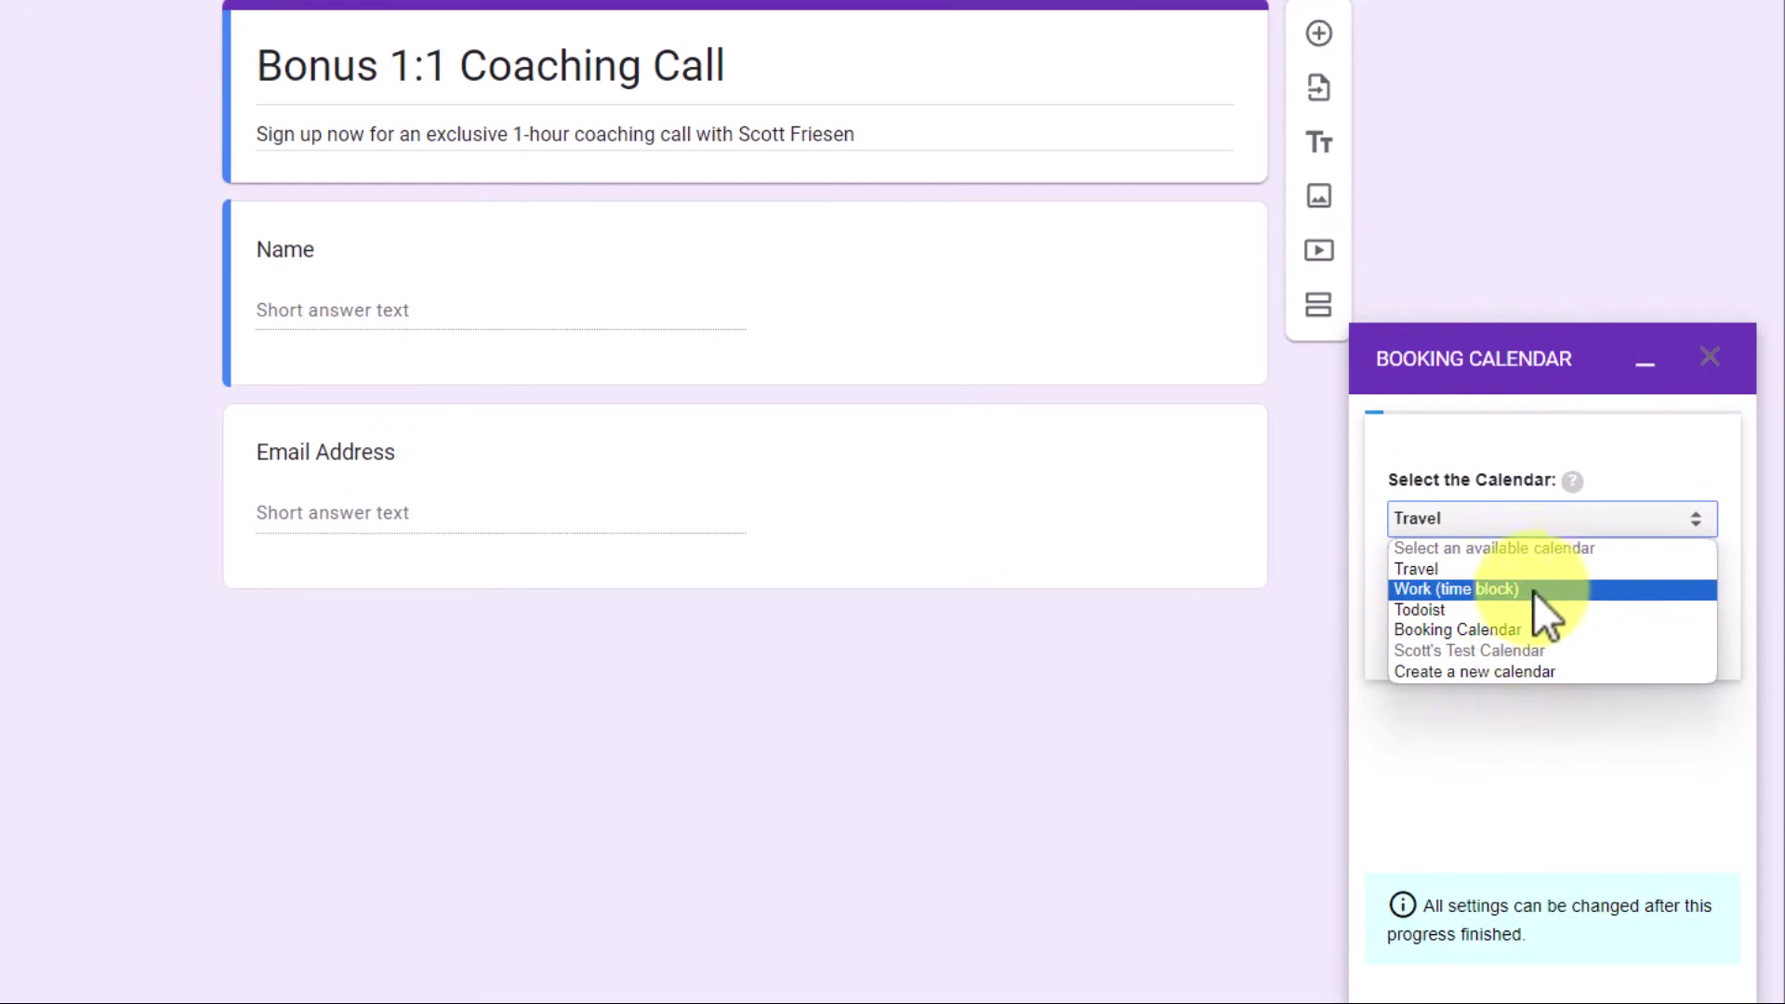
left_click(1459, 632)
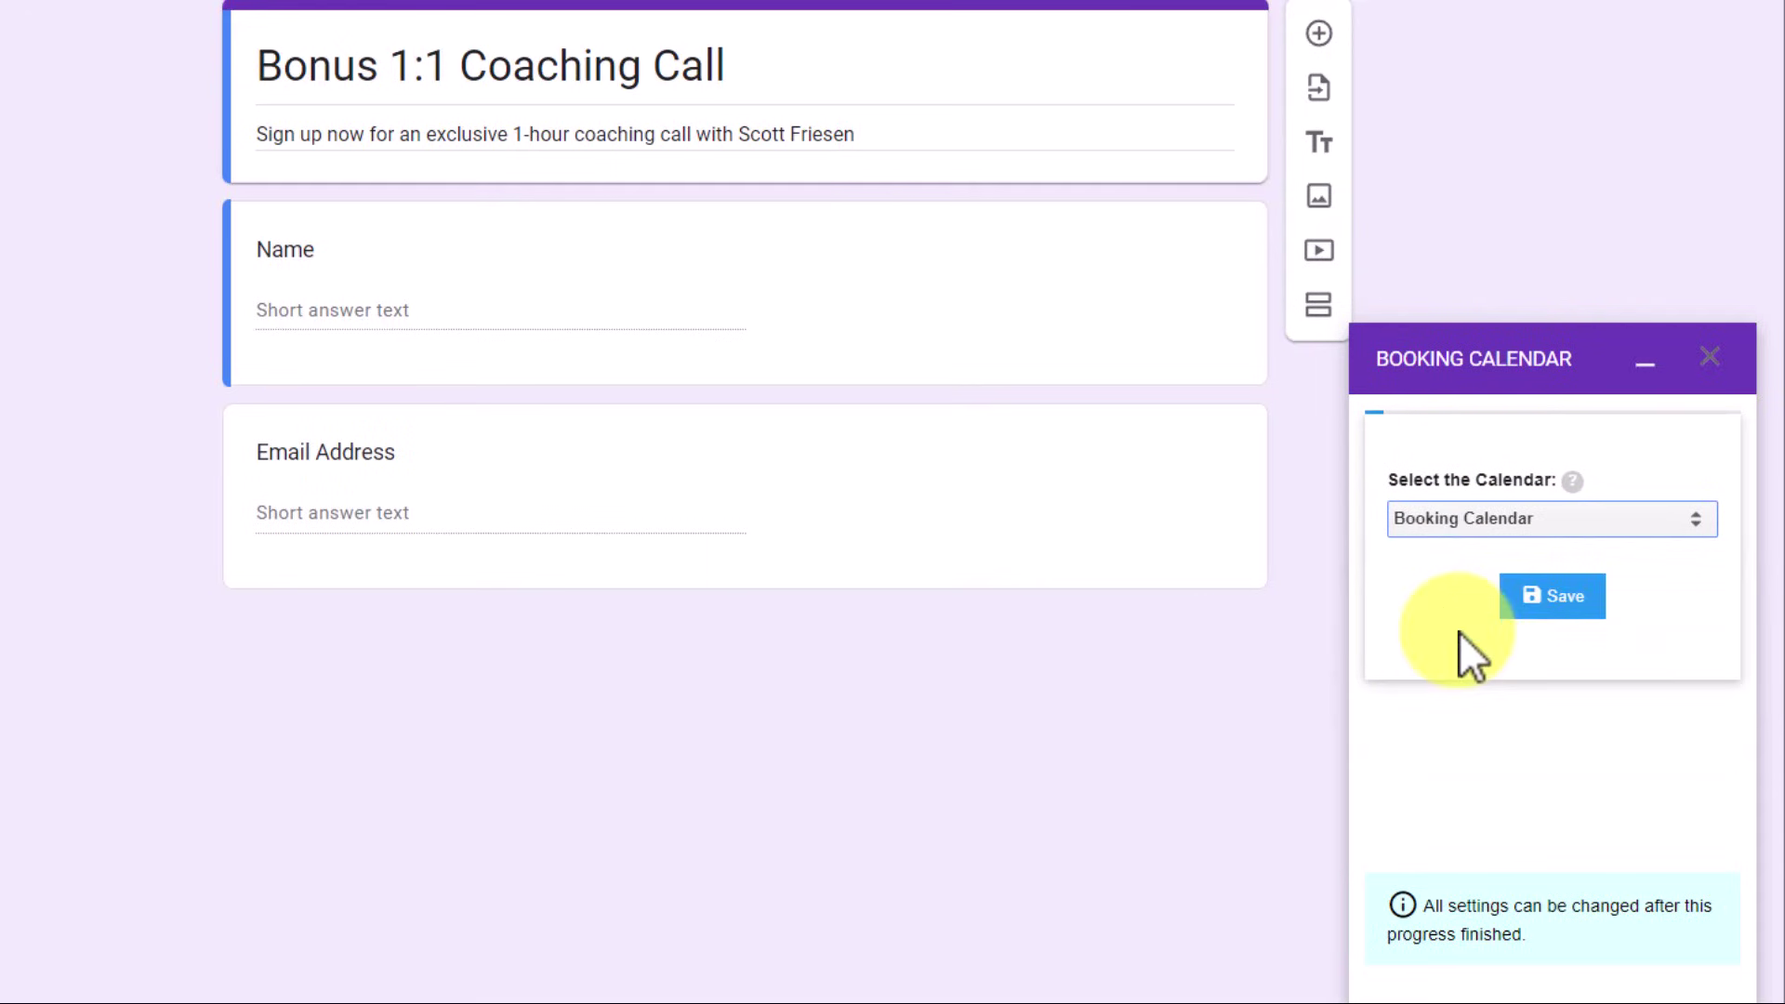
left_click(1549, 602)
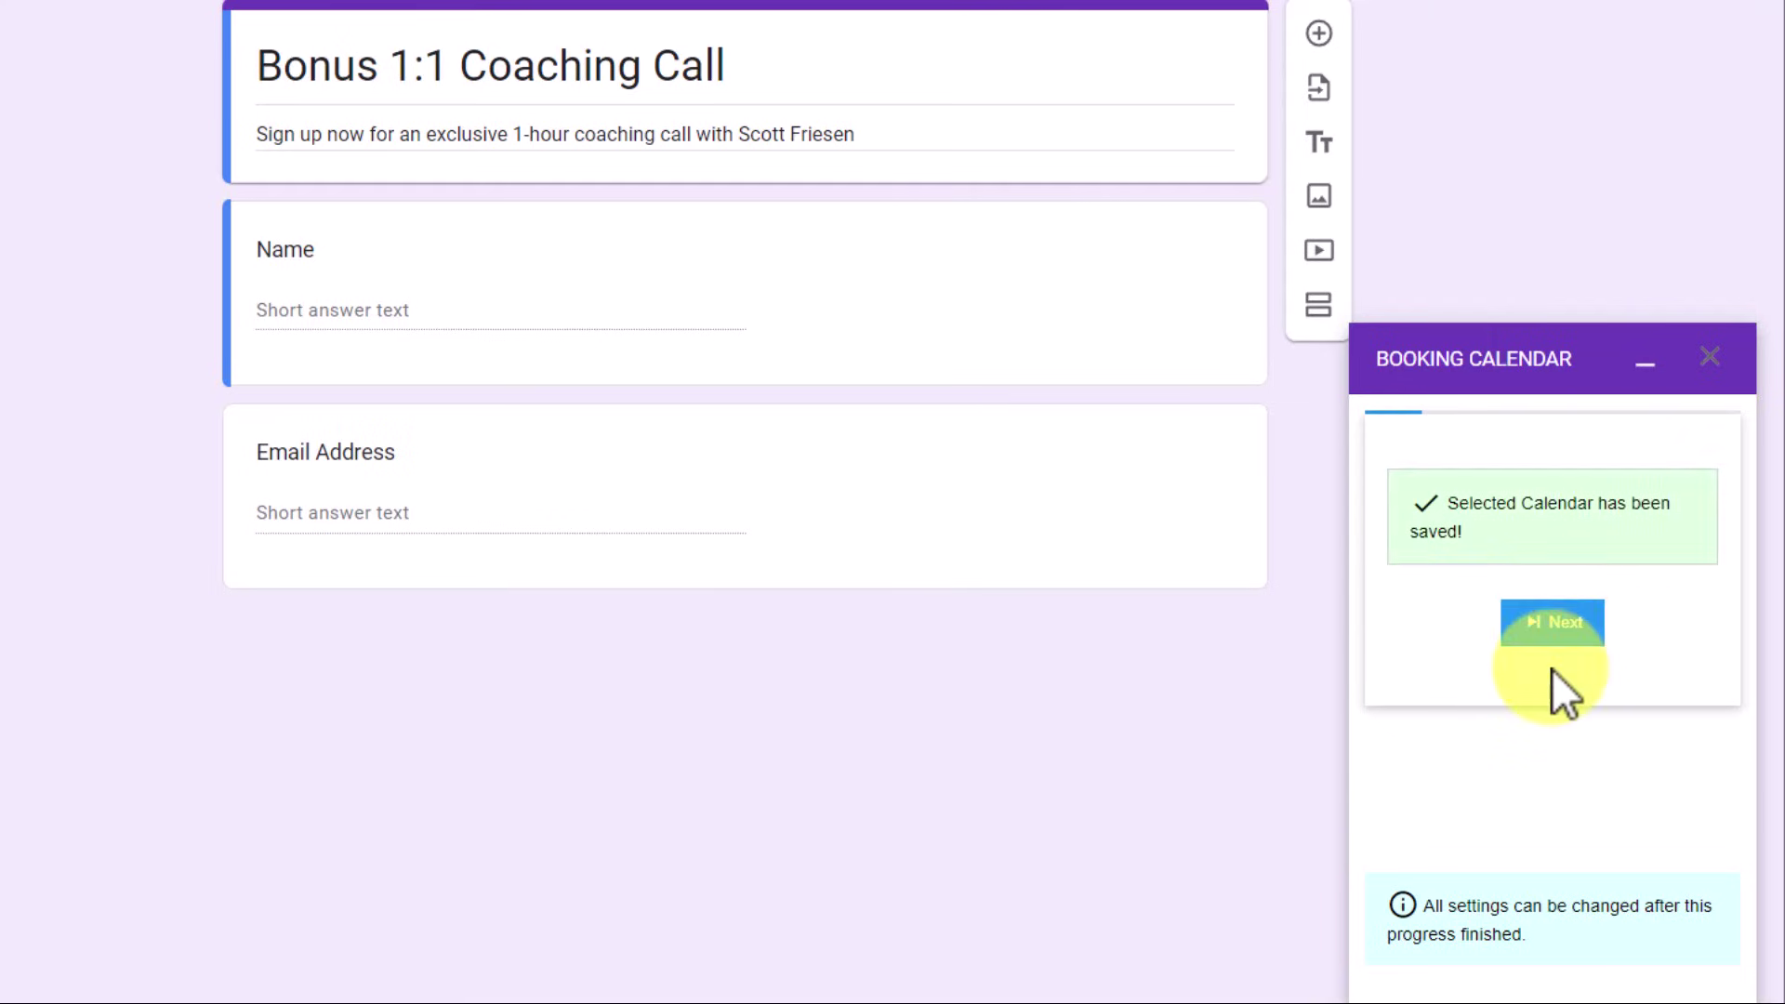
left_click(1556, 643)
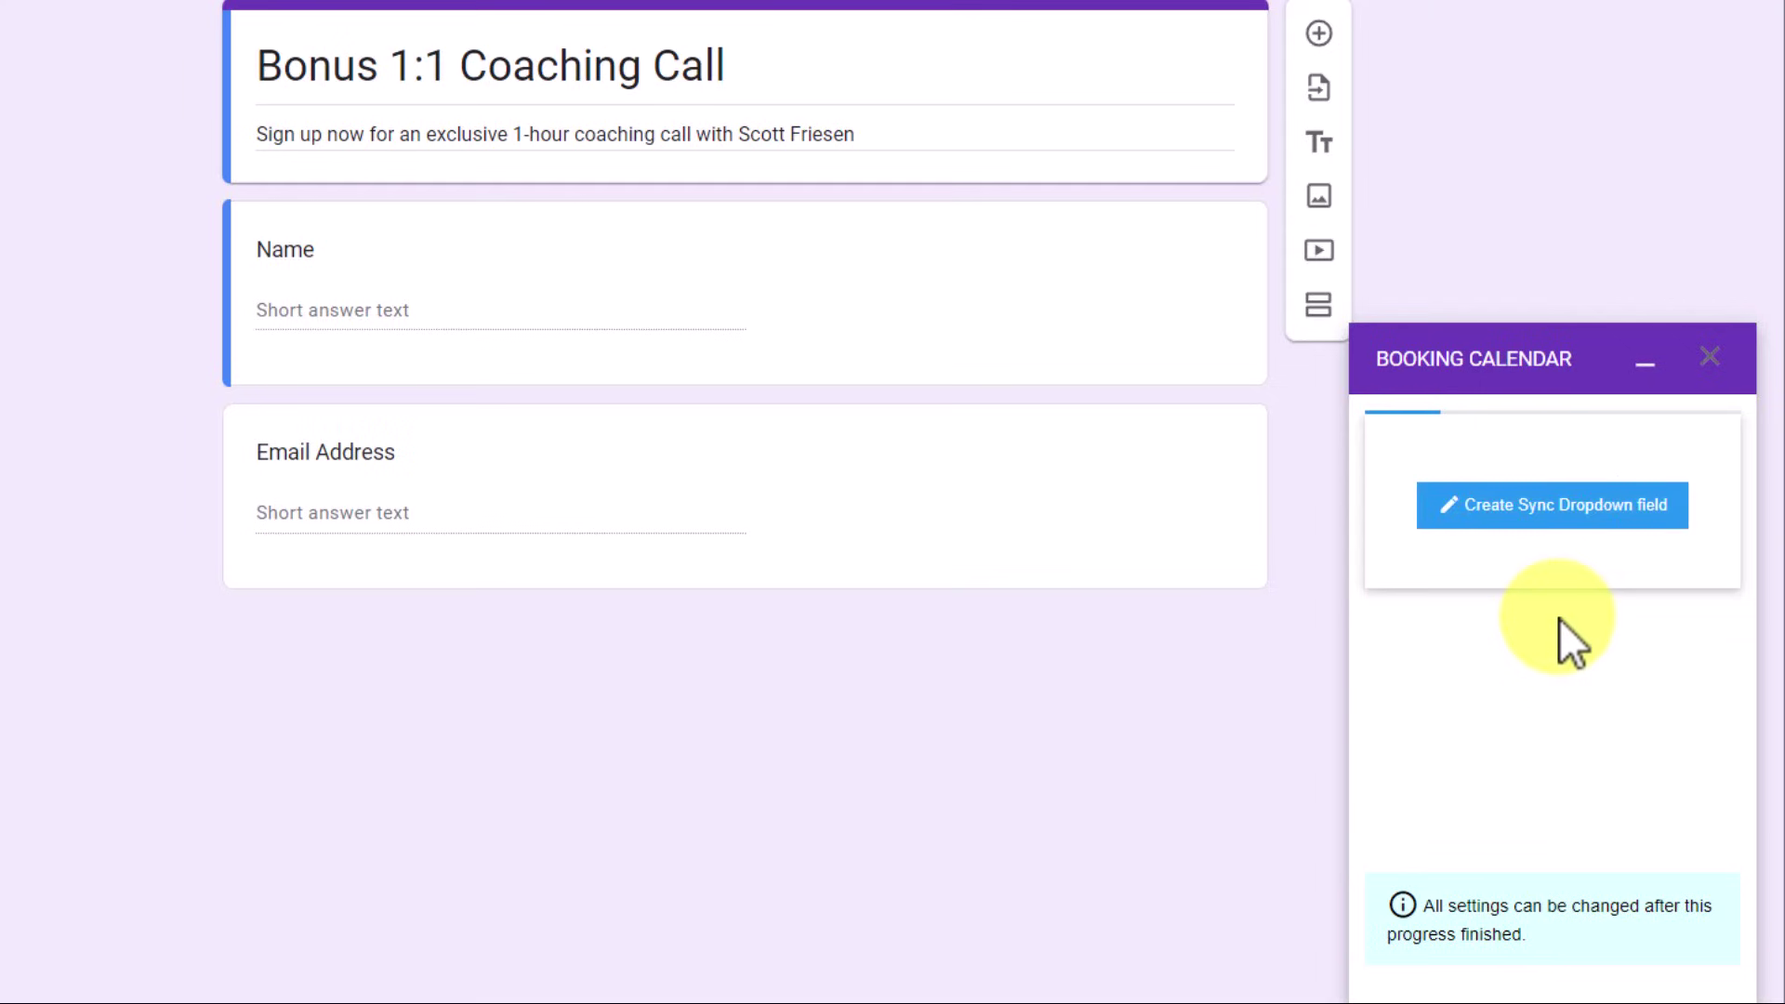
Step: Create the synced Event Slots dropdown and set Email Address as the attendee email field
left_click(1562, 516)
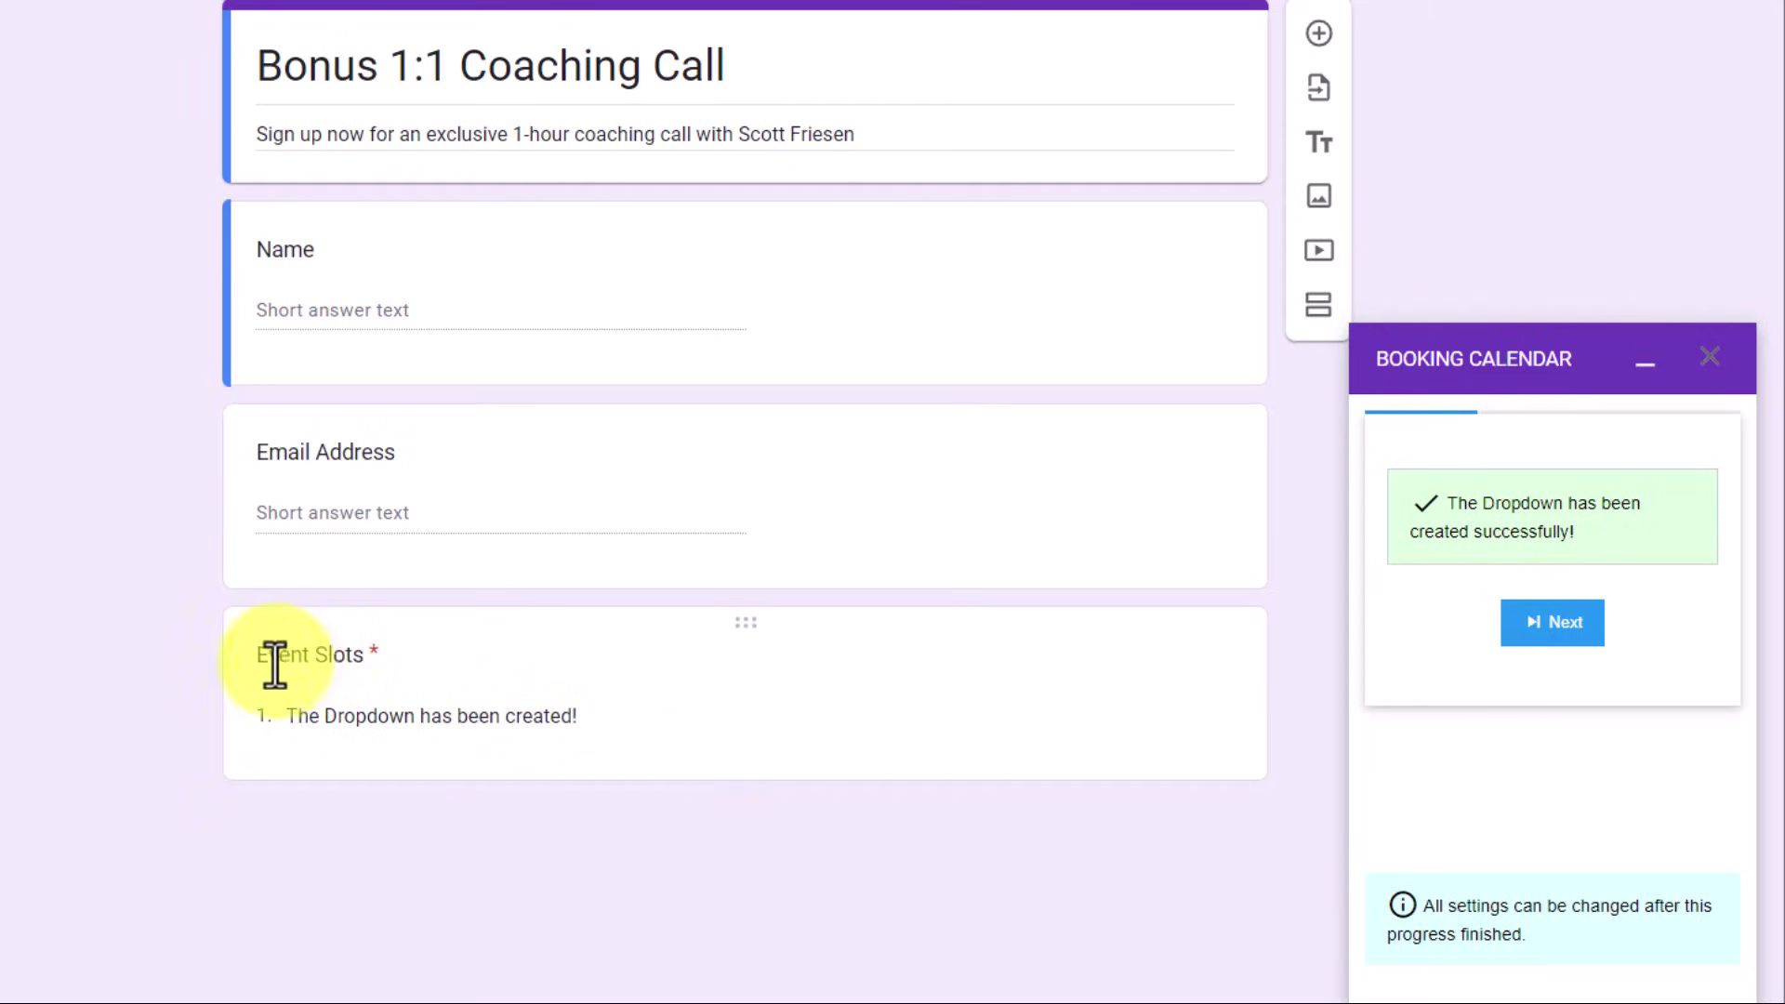
left_click(1551, 624)
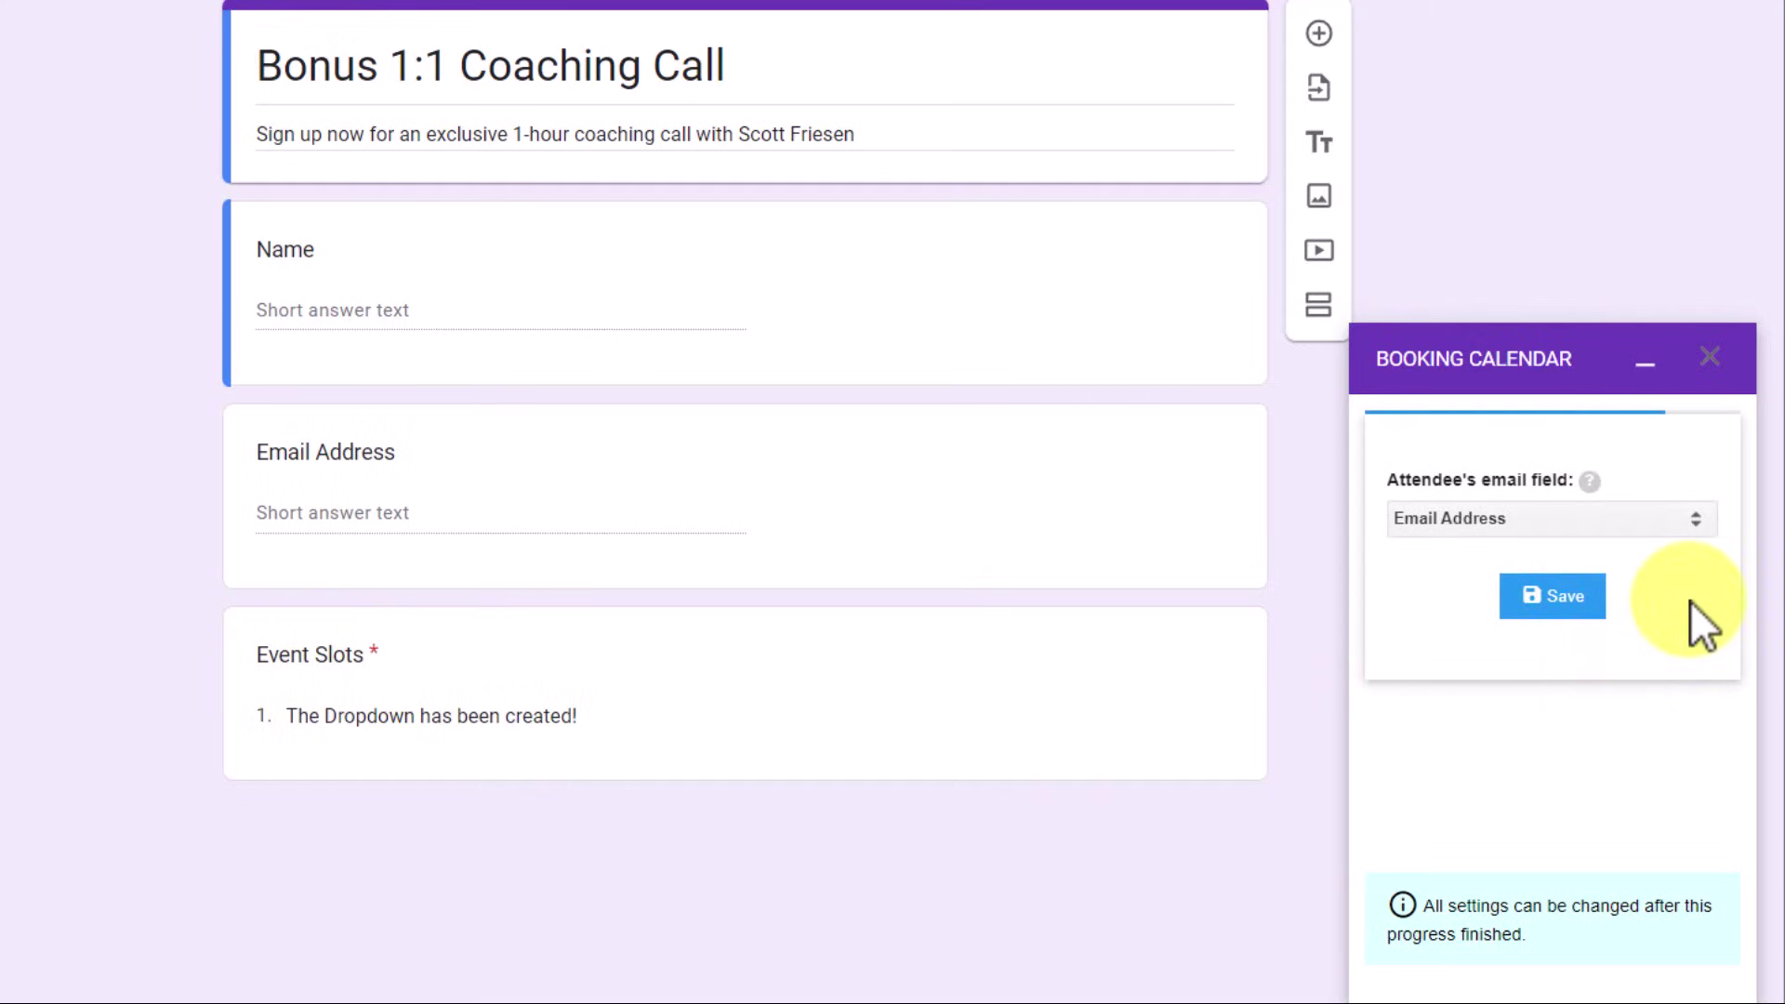
left_click(1577, 517)
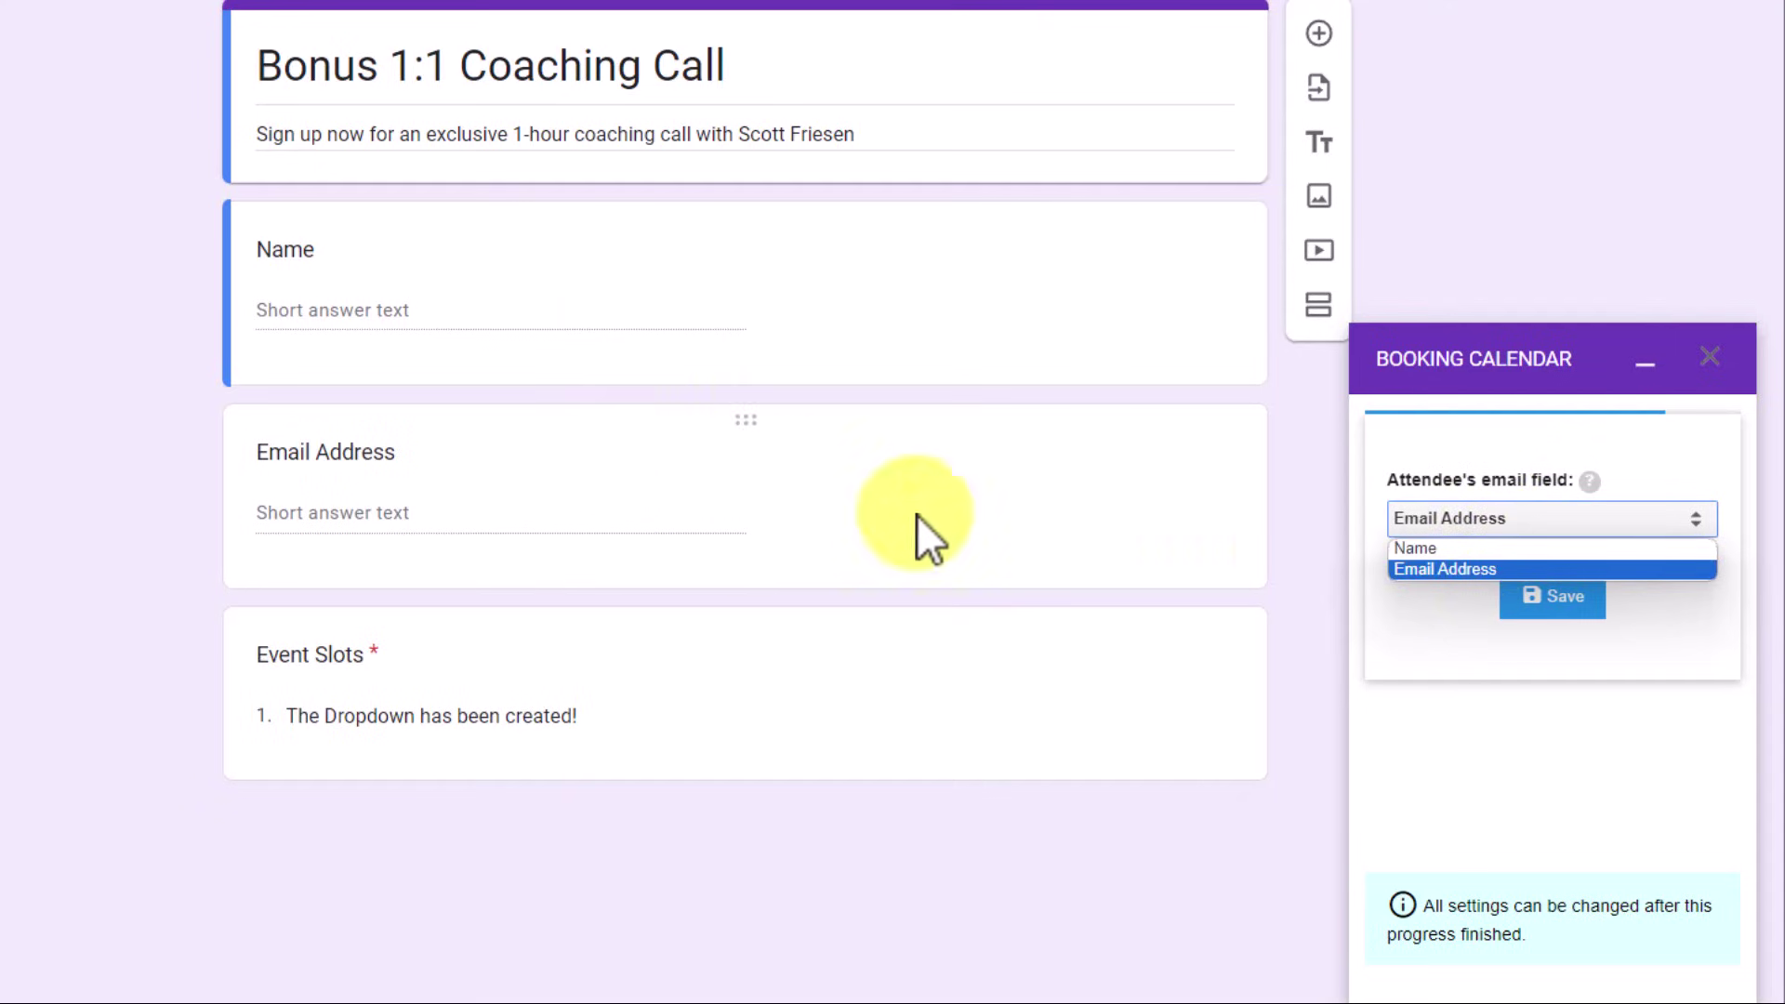
left_click(1476, 566)
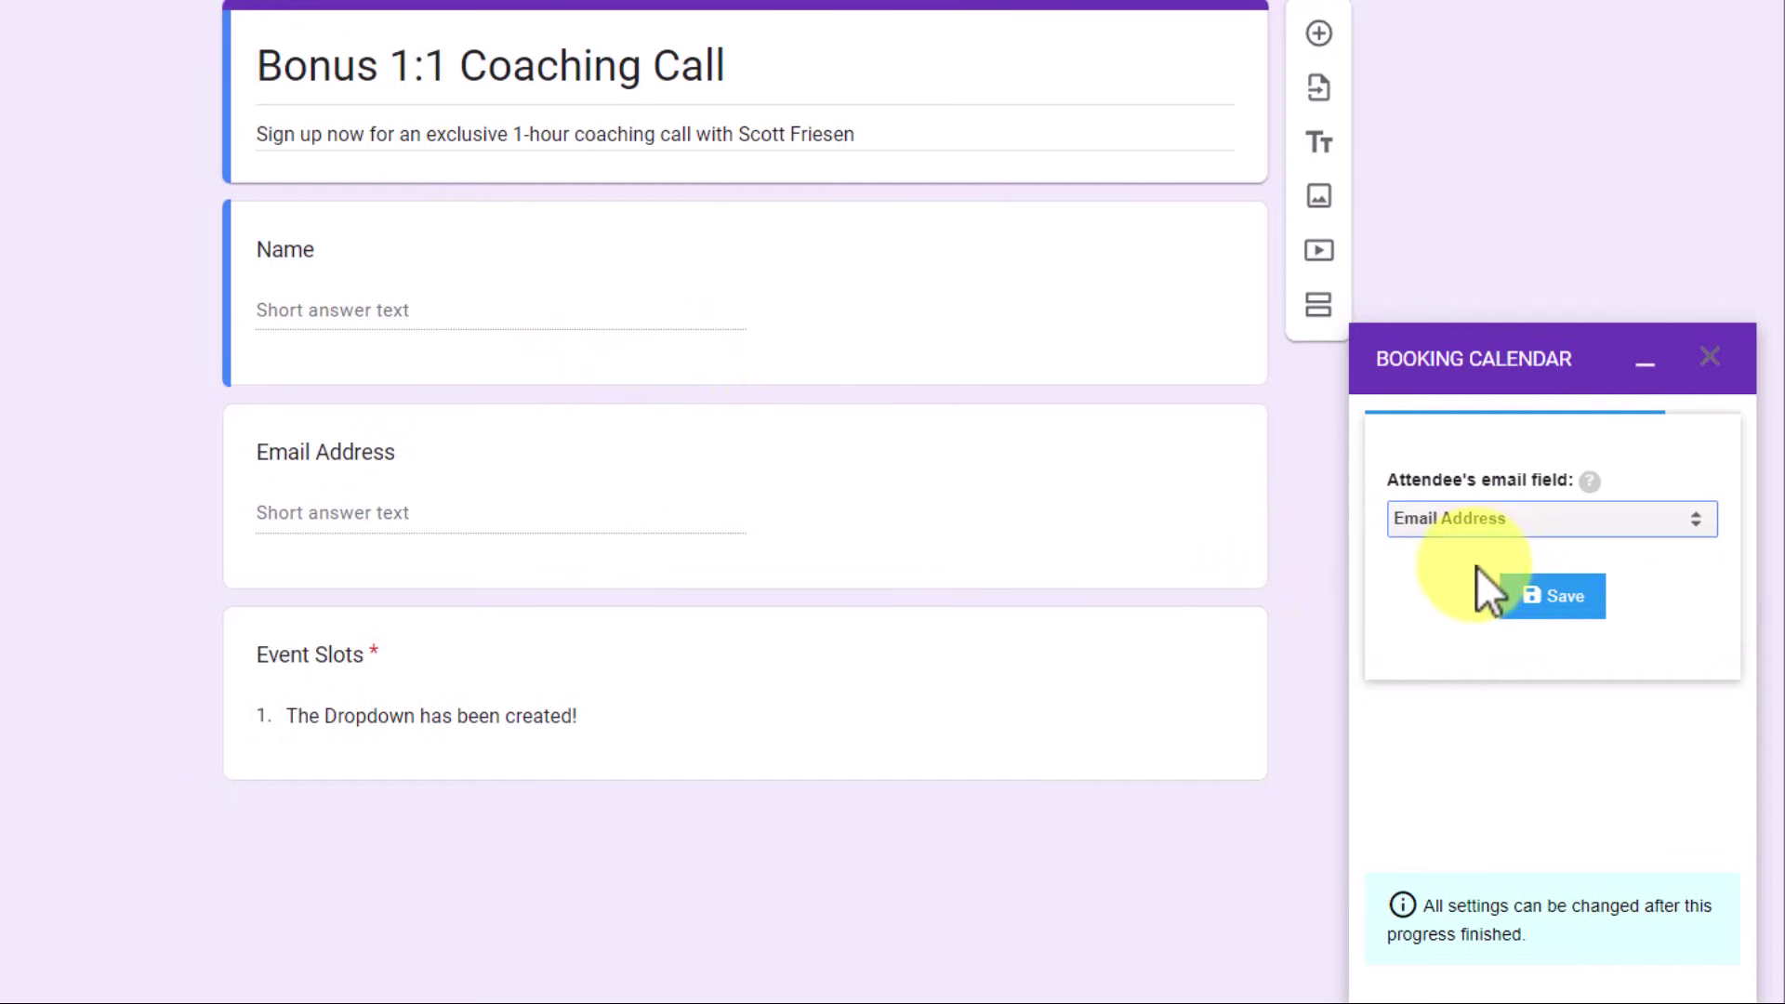
left_click(1552, 600)
left_click(1574, 621)
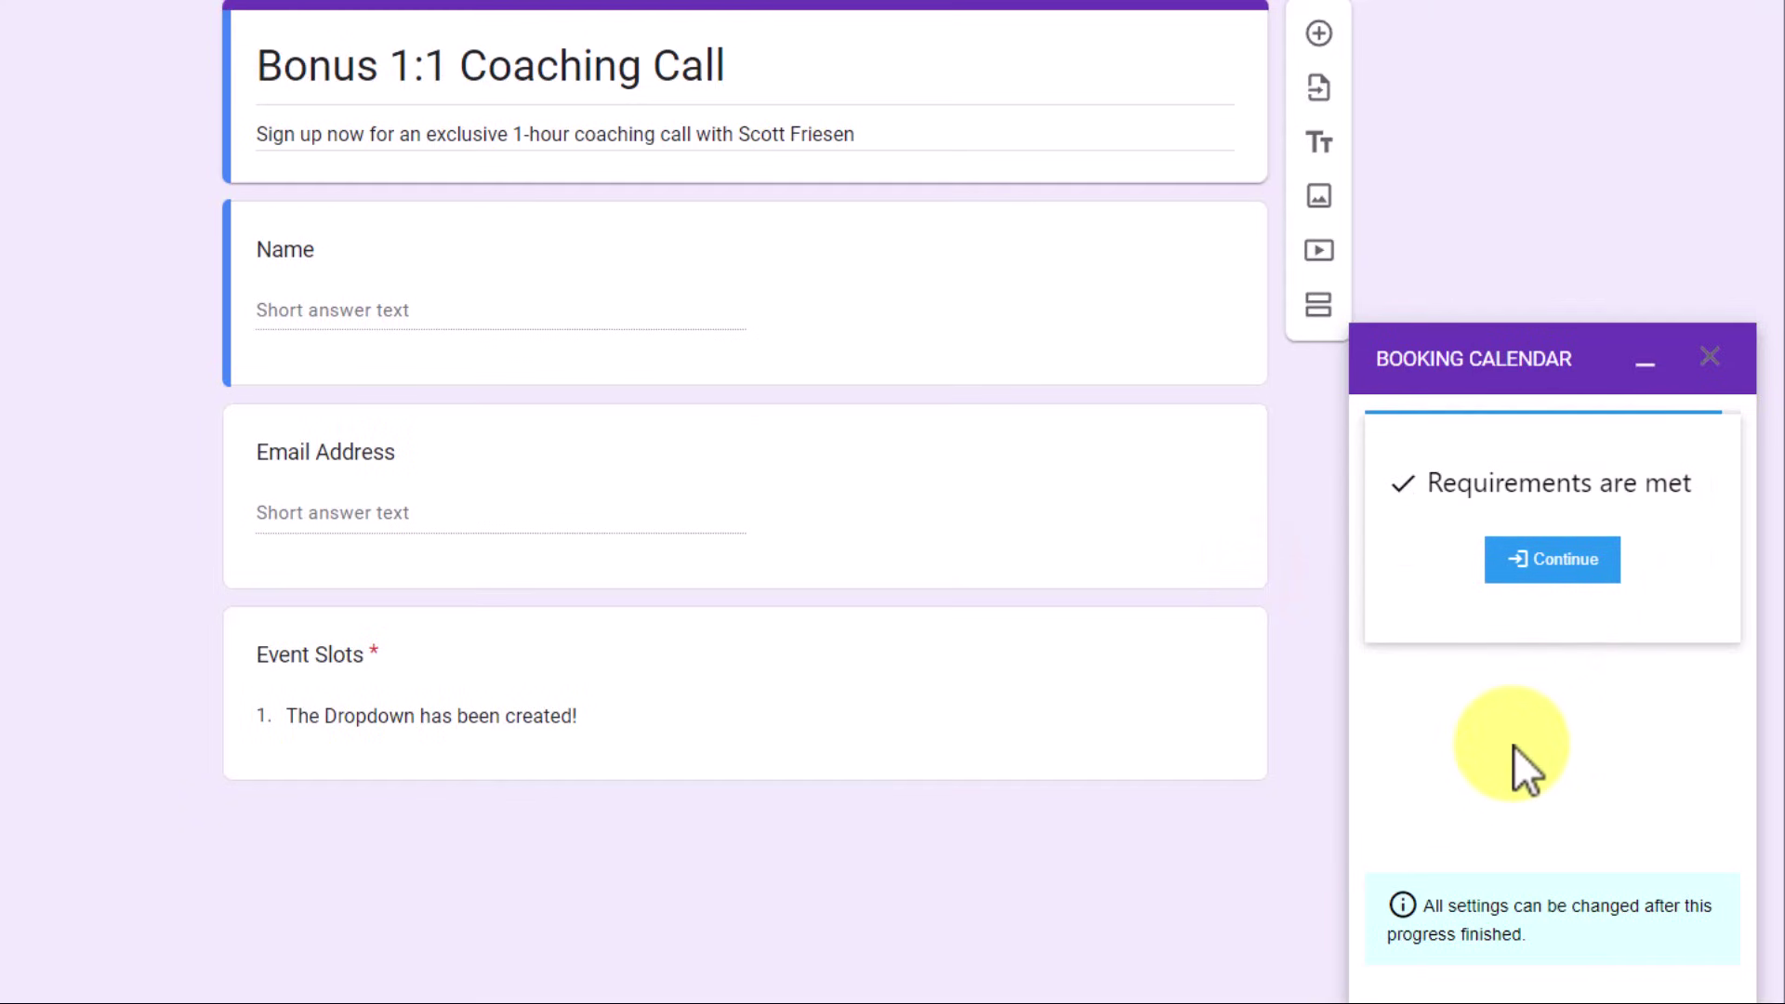
Step: Fill the Event Slots dropdown and review its ten 11:00 AM Coaching Call slots
left_click(1559, 569)
scroll(874, 690, "down", 4)
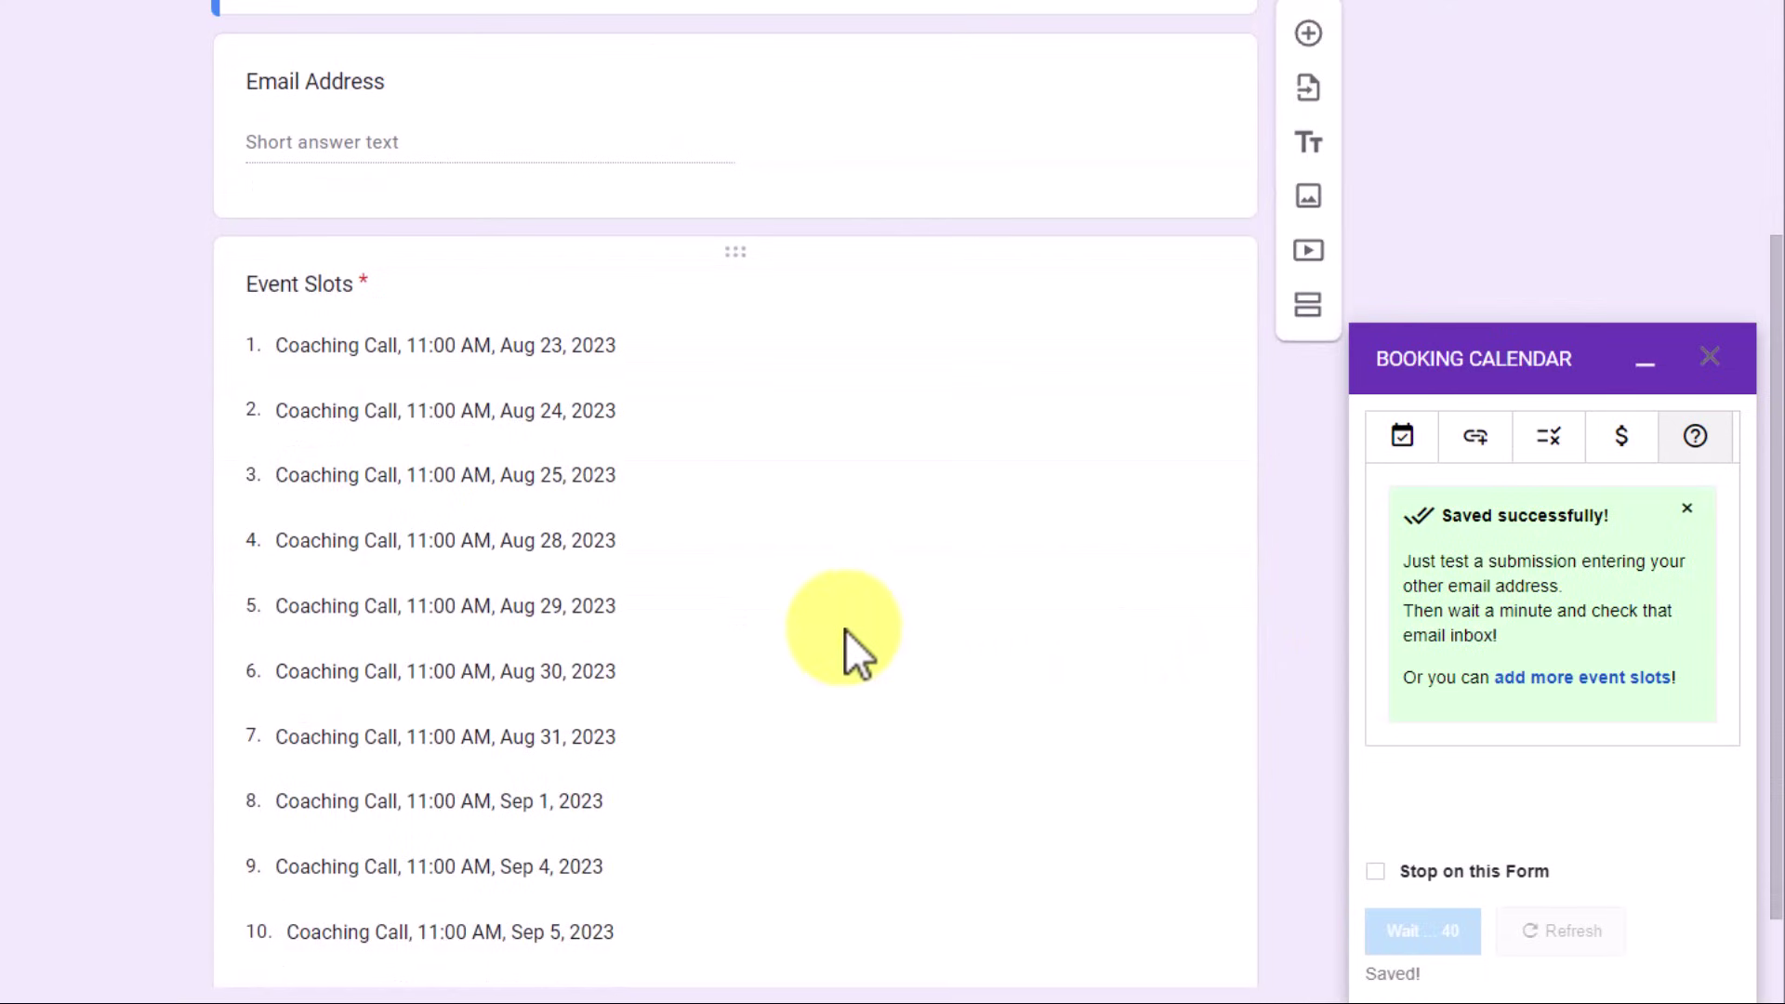
scroll(844, 628, "down", 1)
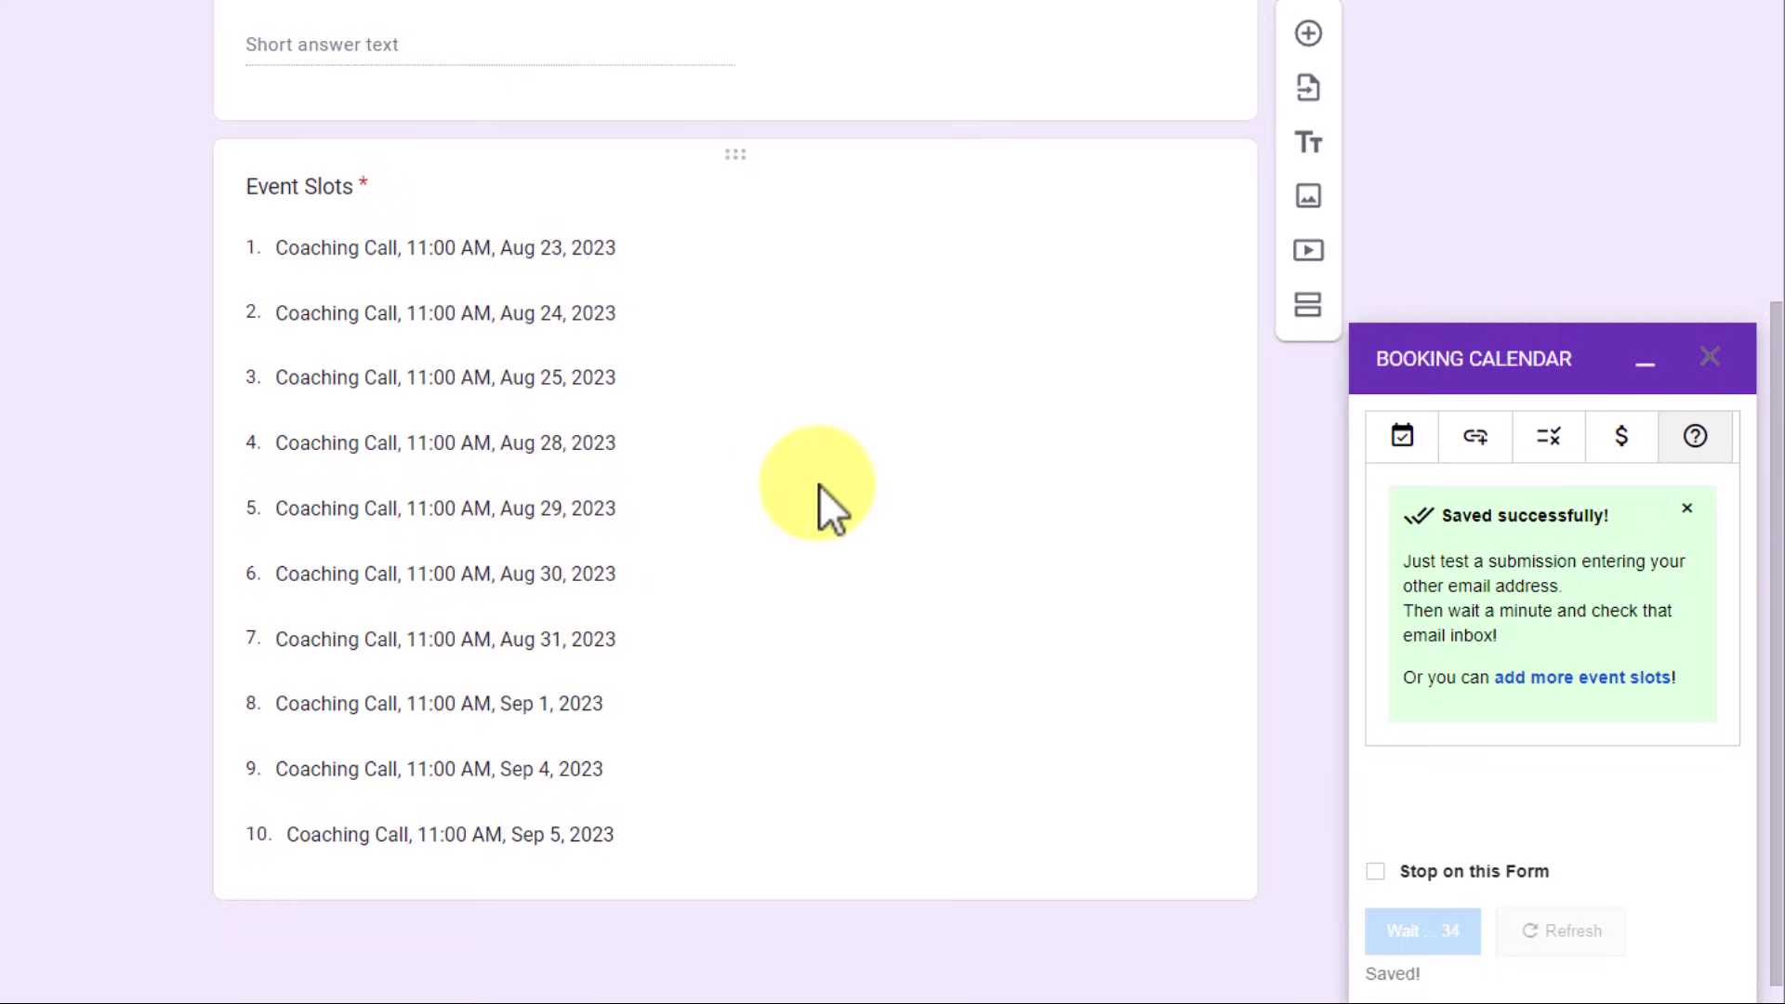
scroll(816, 482, "up", 2)
scroll(812, 480, "up", 3)
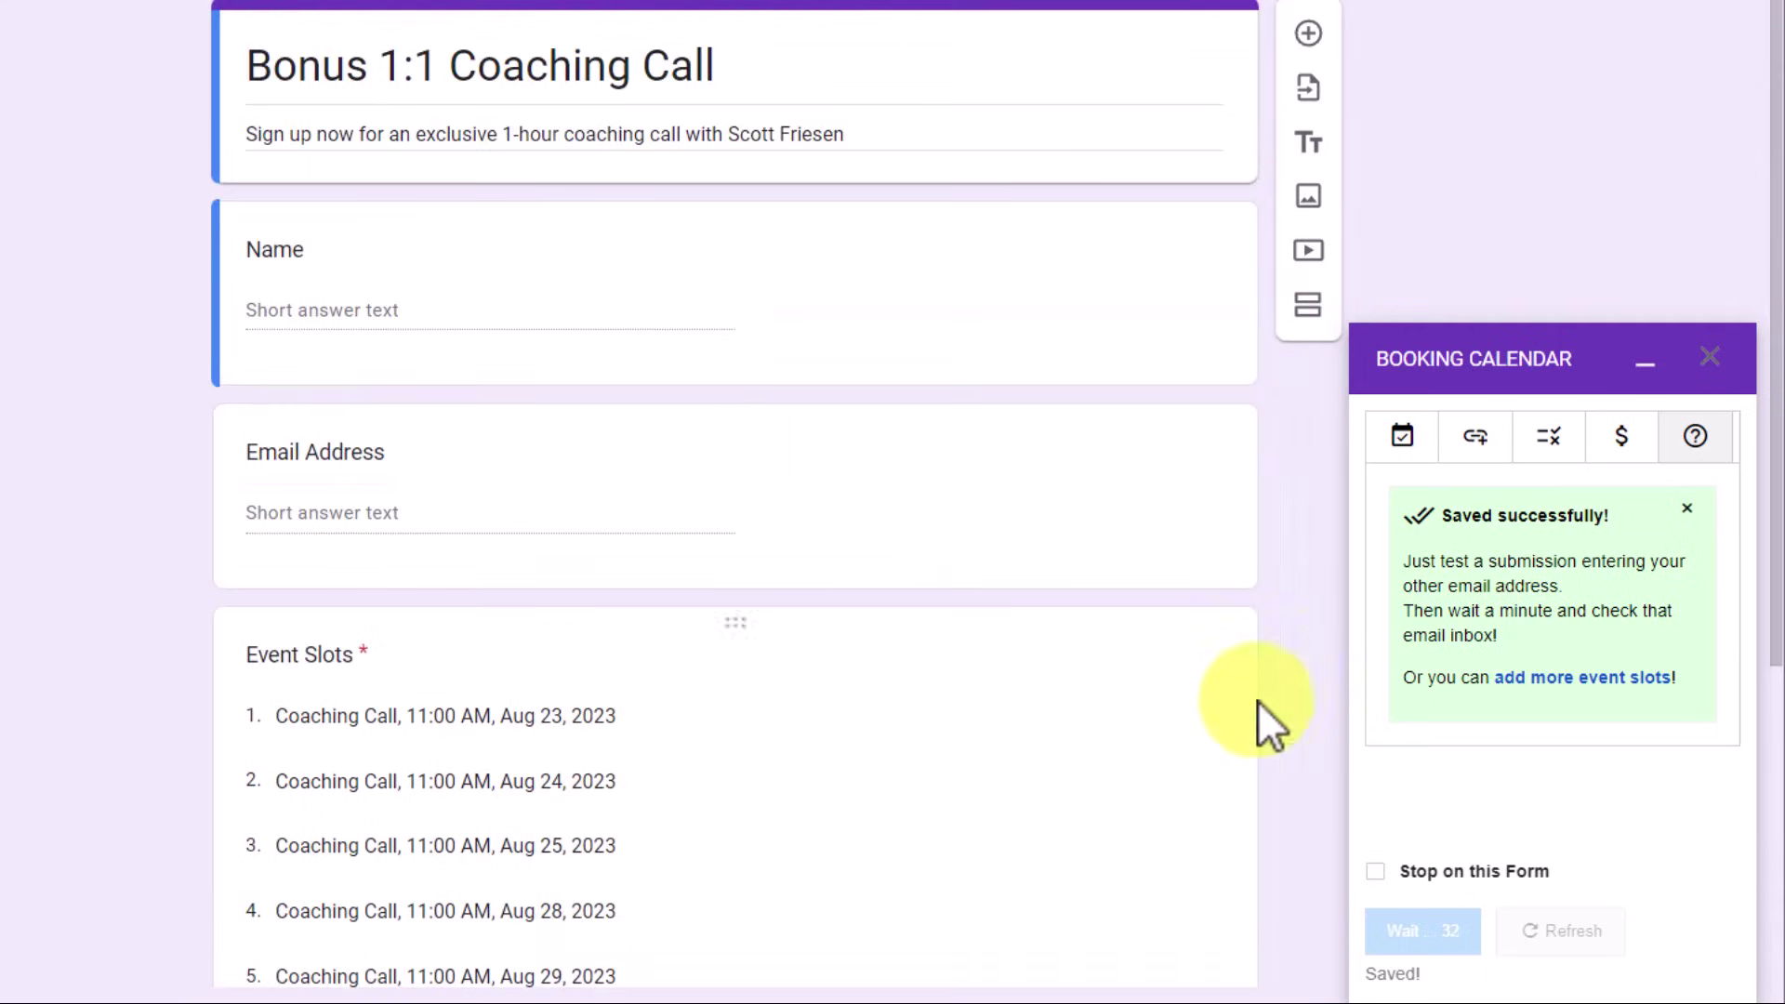
left_click(1409, 439)
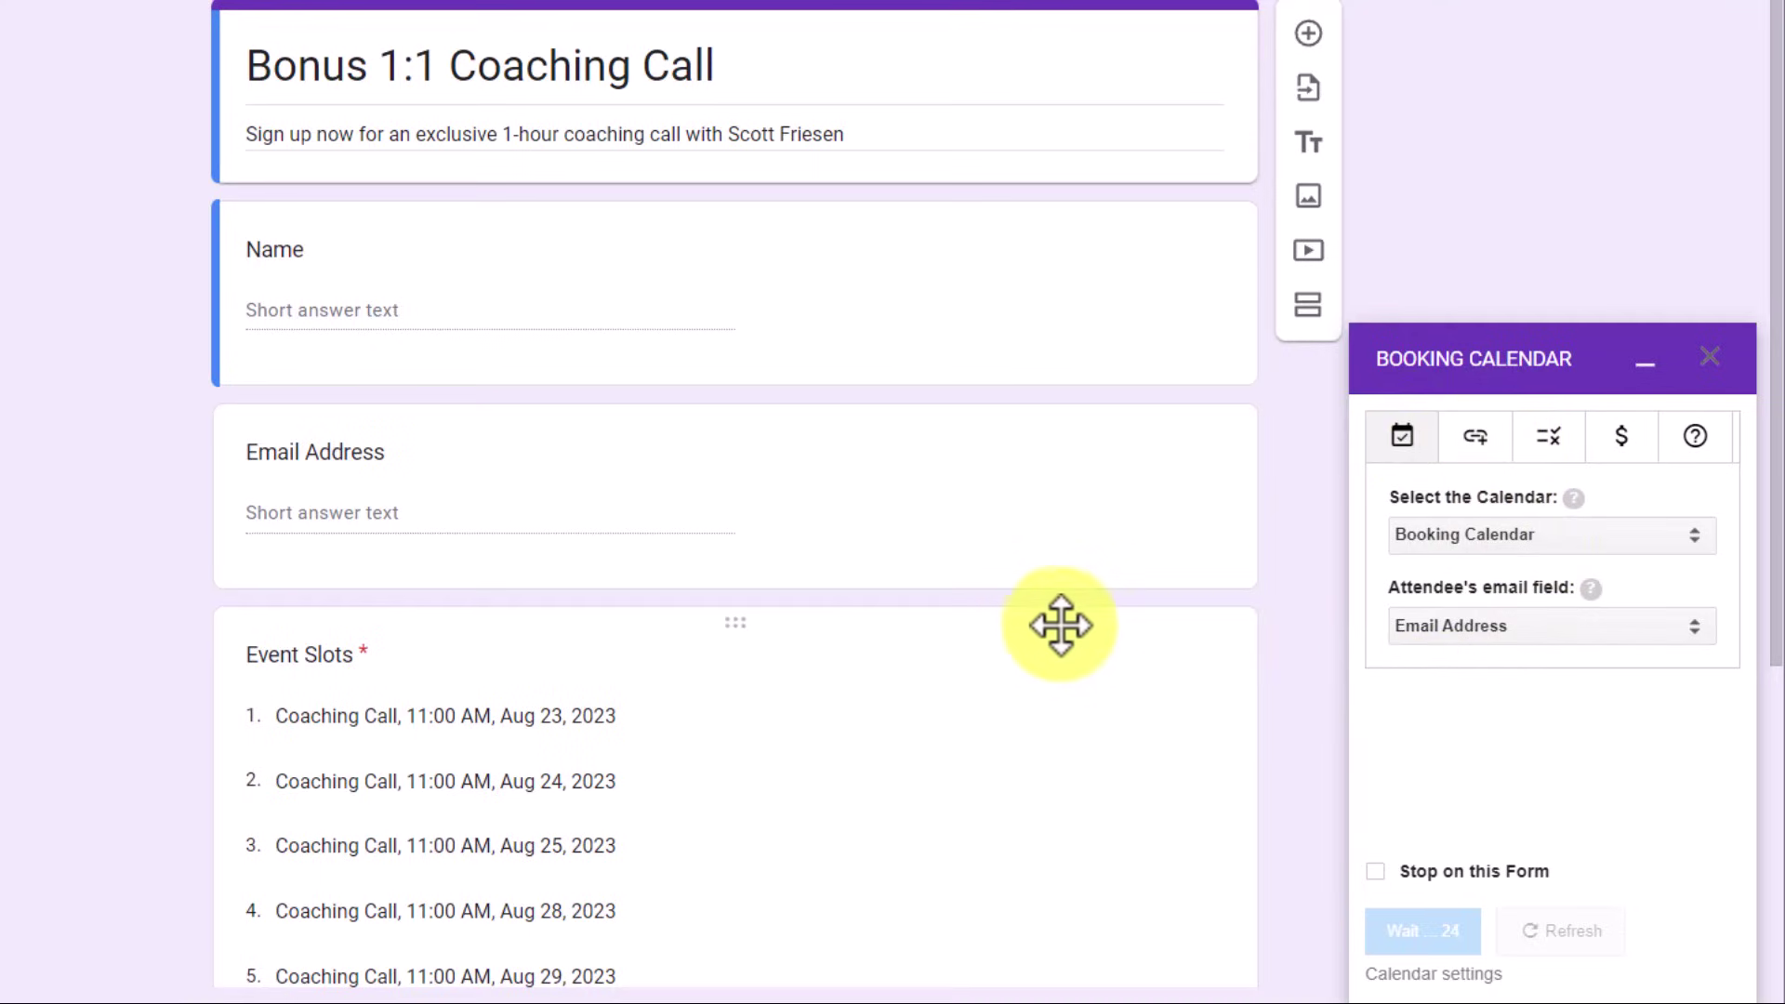
scroll(1032, 617, "down", 5)
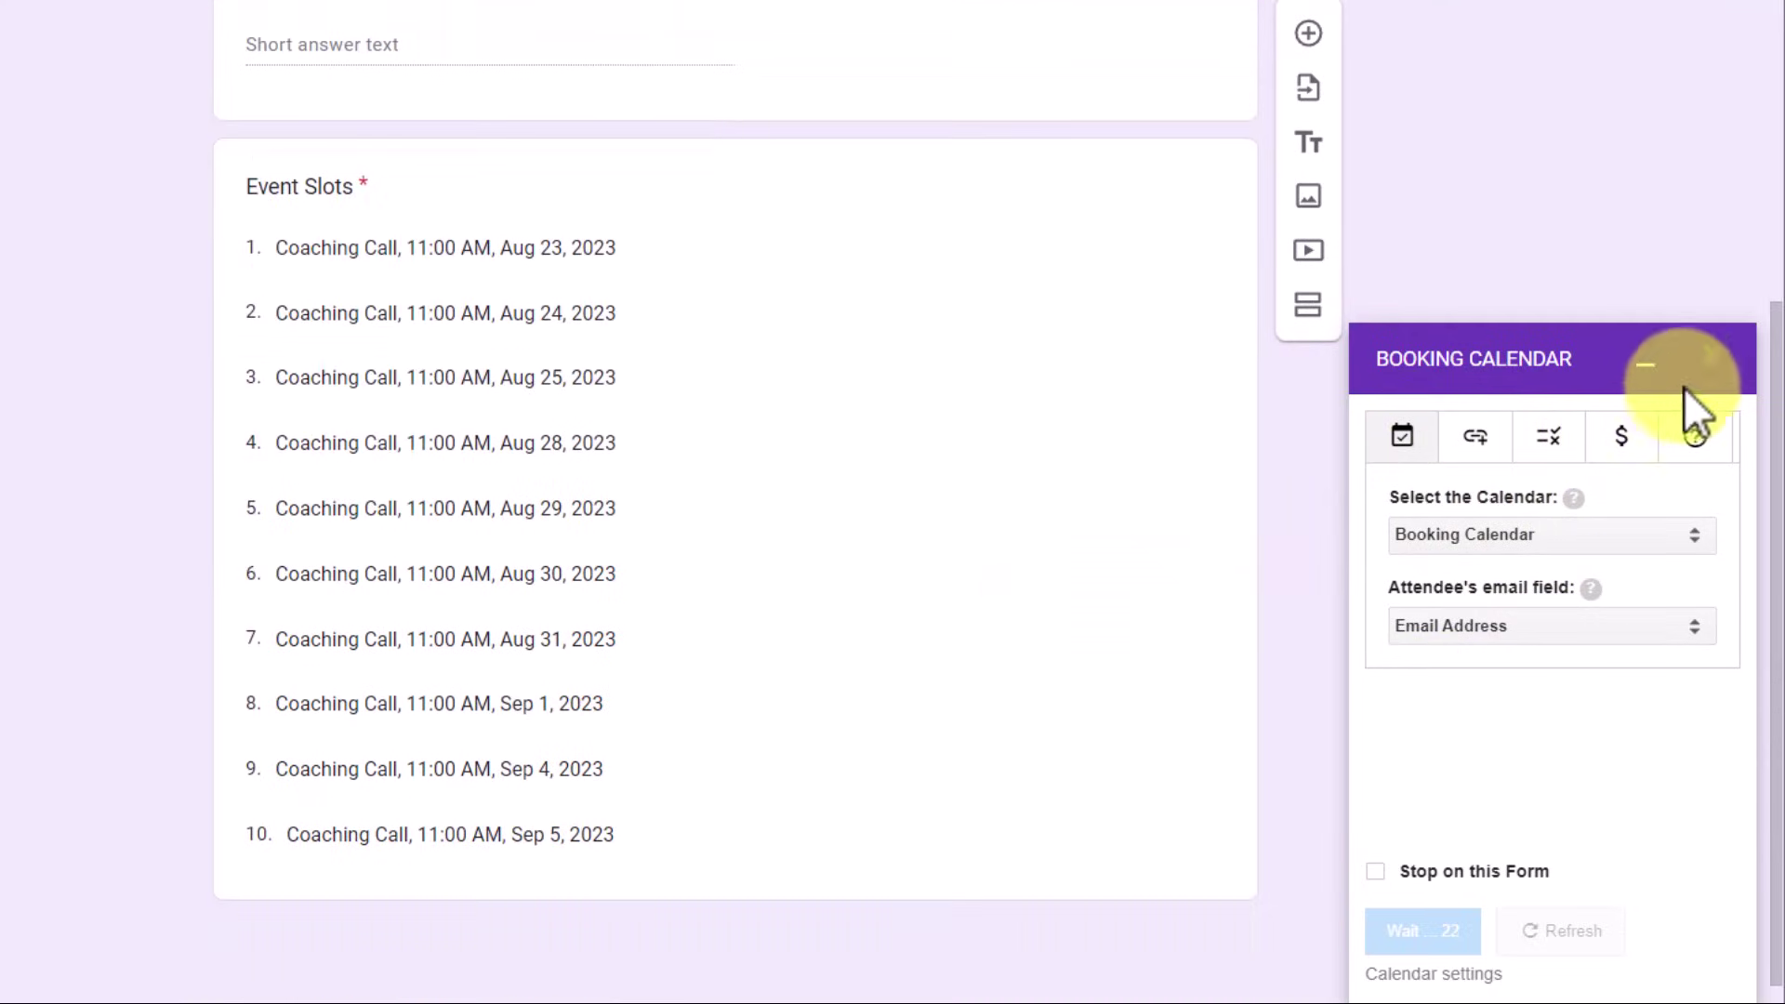
Step: Retitle the Event Slots question to 'Please select a time:'
left_click(1645, 367)
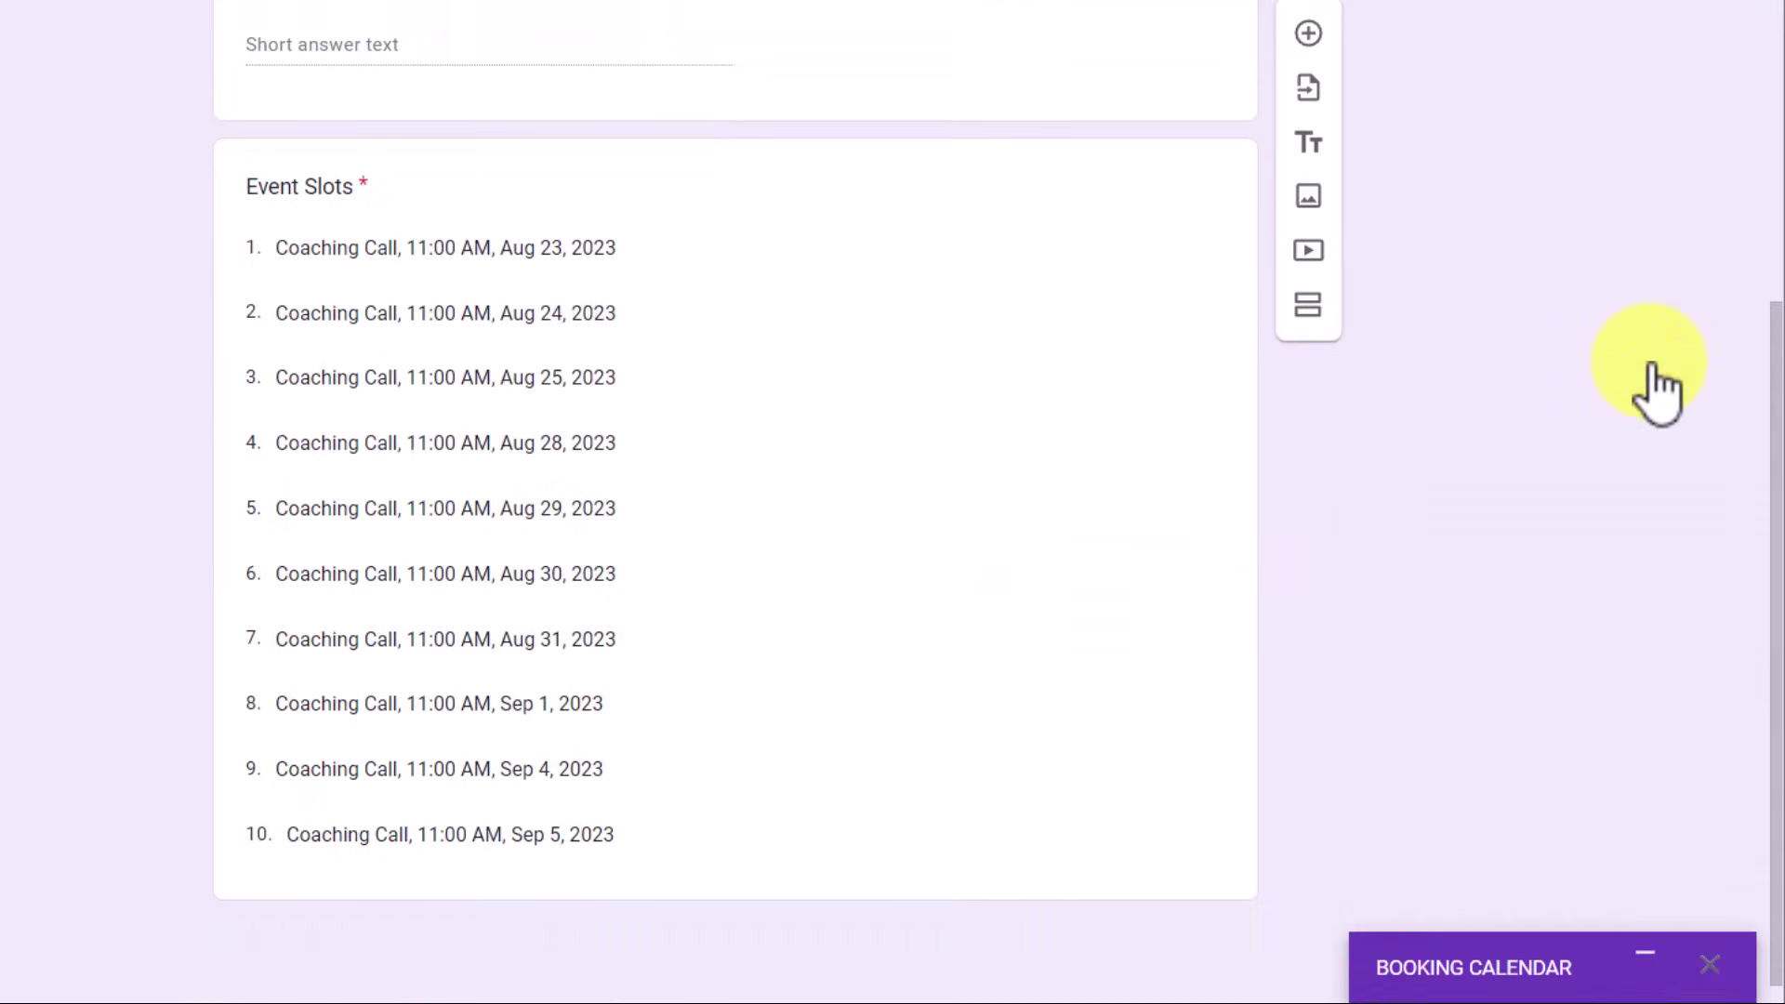
left_click(330, 186)
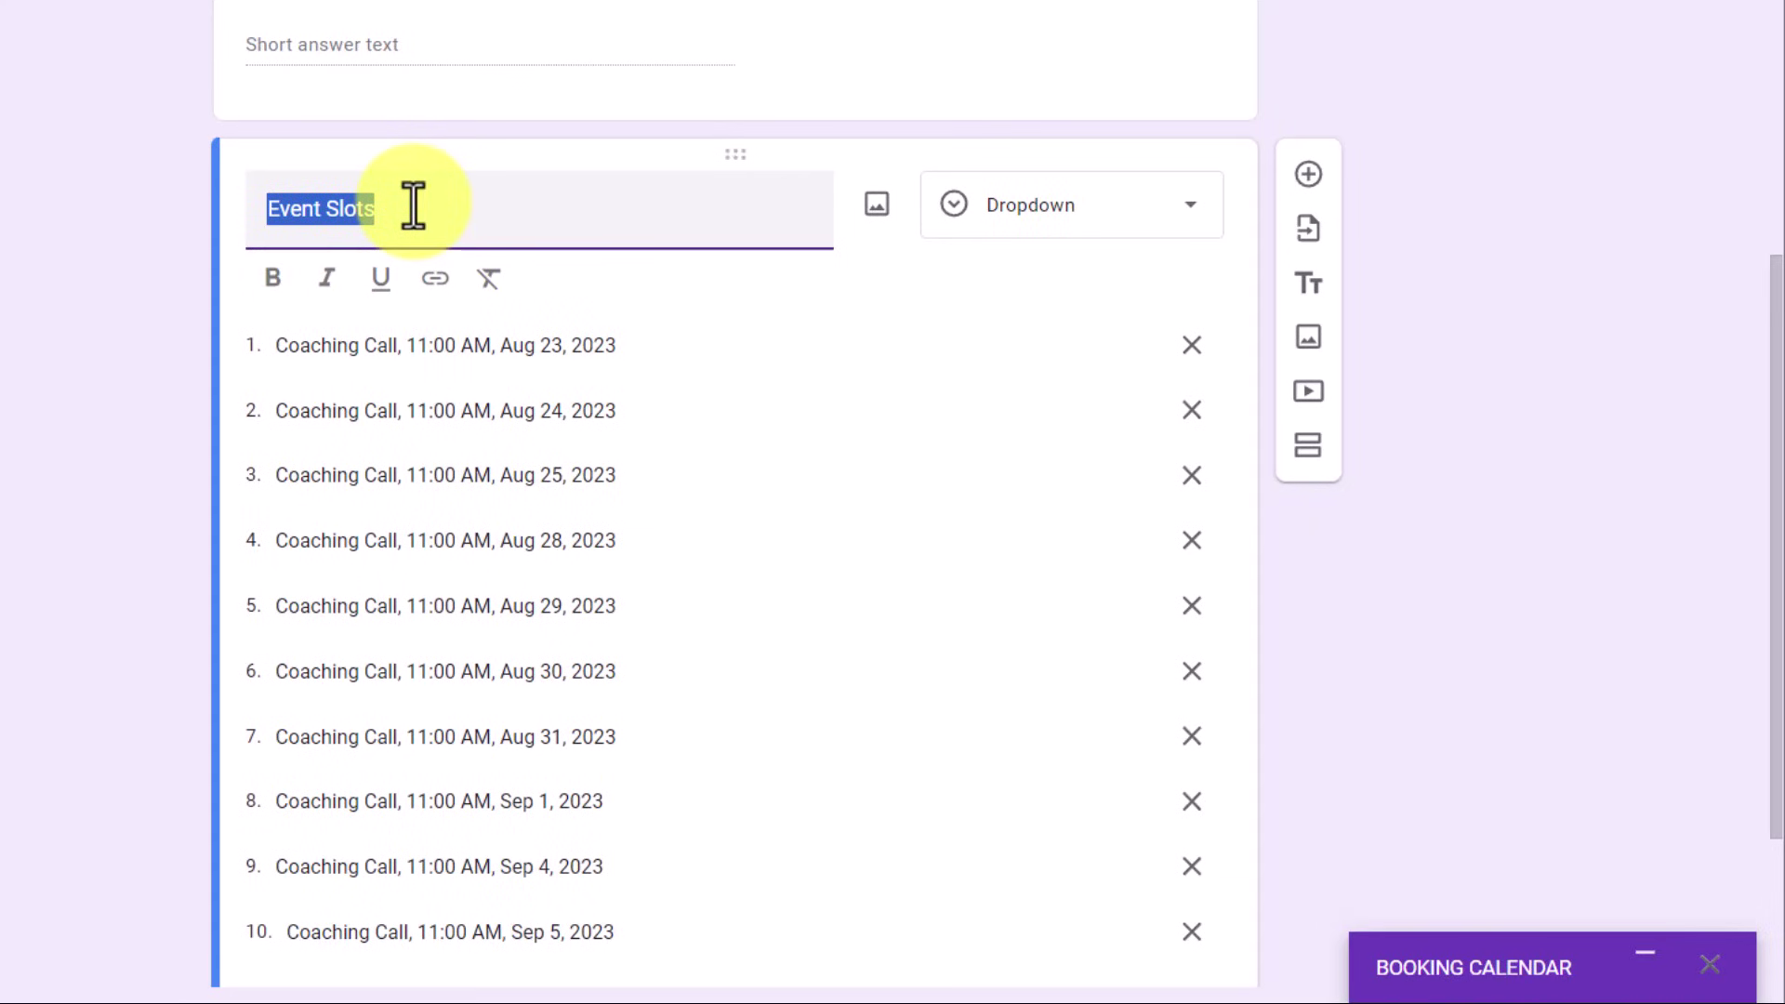
type("Please select a time:")
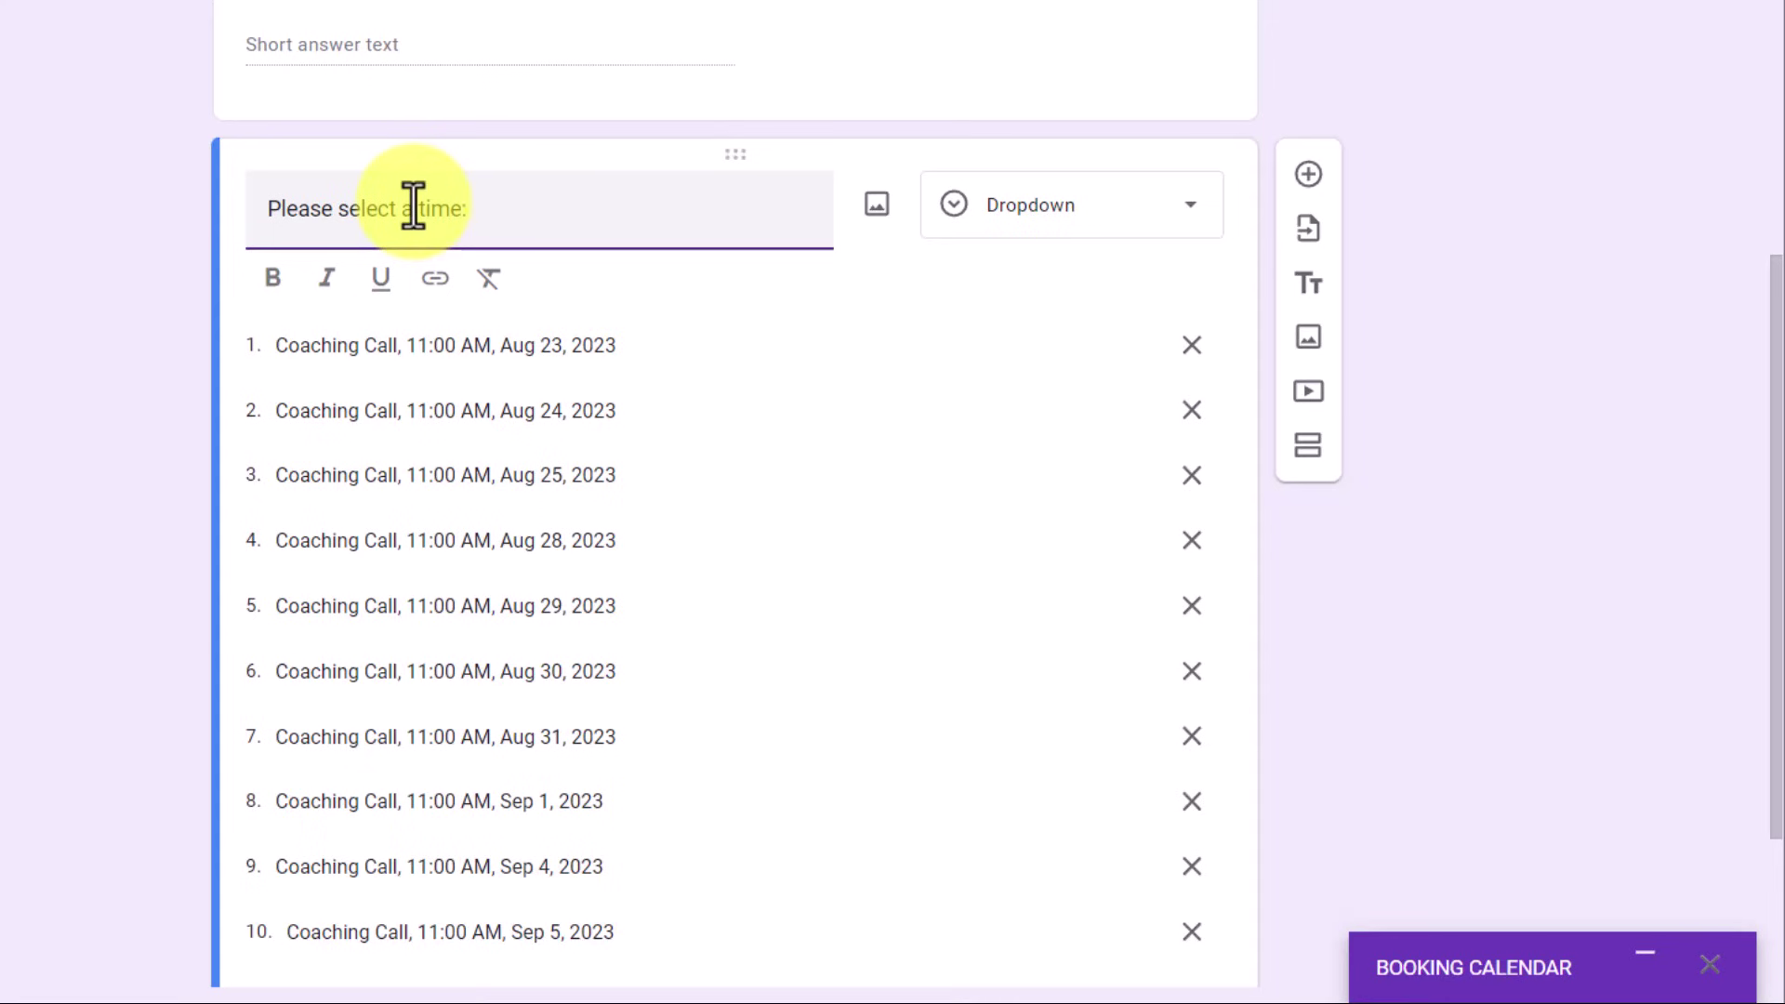
left_click(1409, 349)
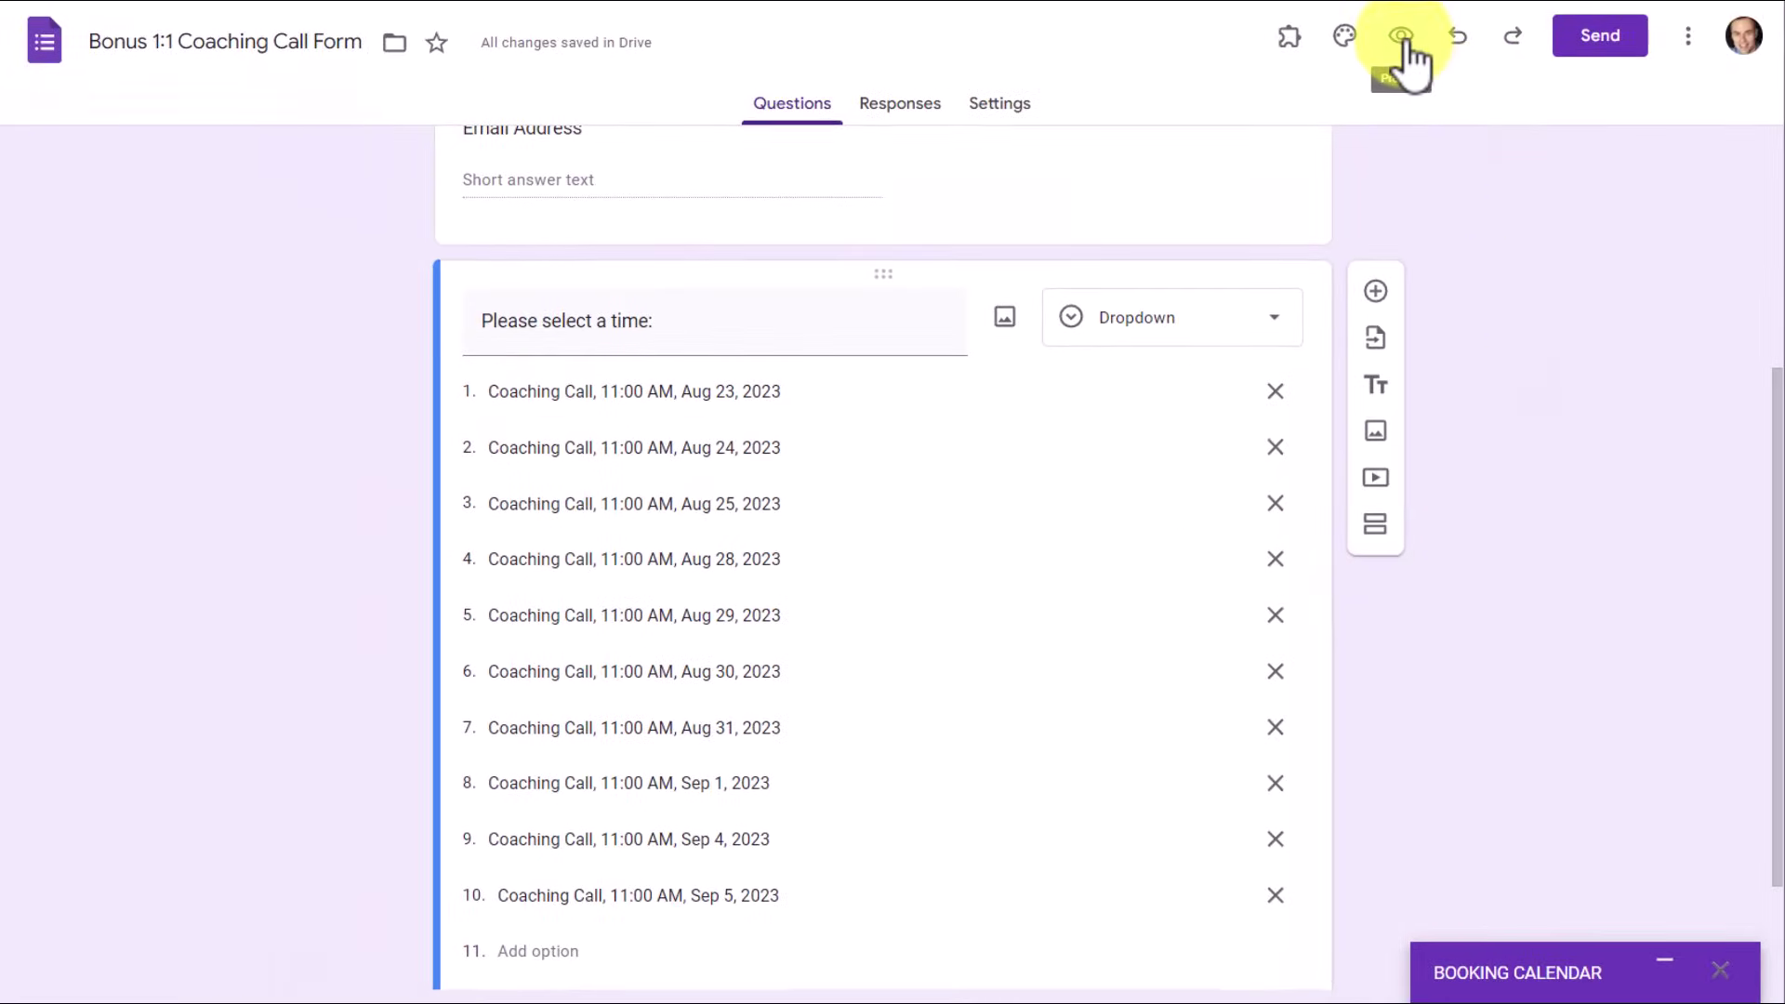
Step: Submit a test response in preview booking the Aug 24, 2023 Coaching Call slot
left_click(1402, 38)
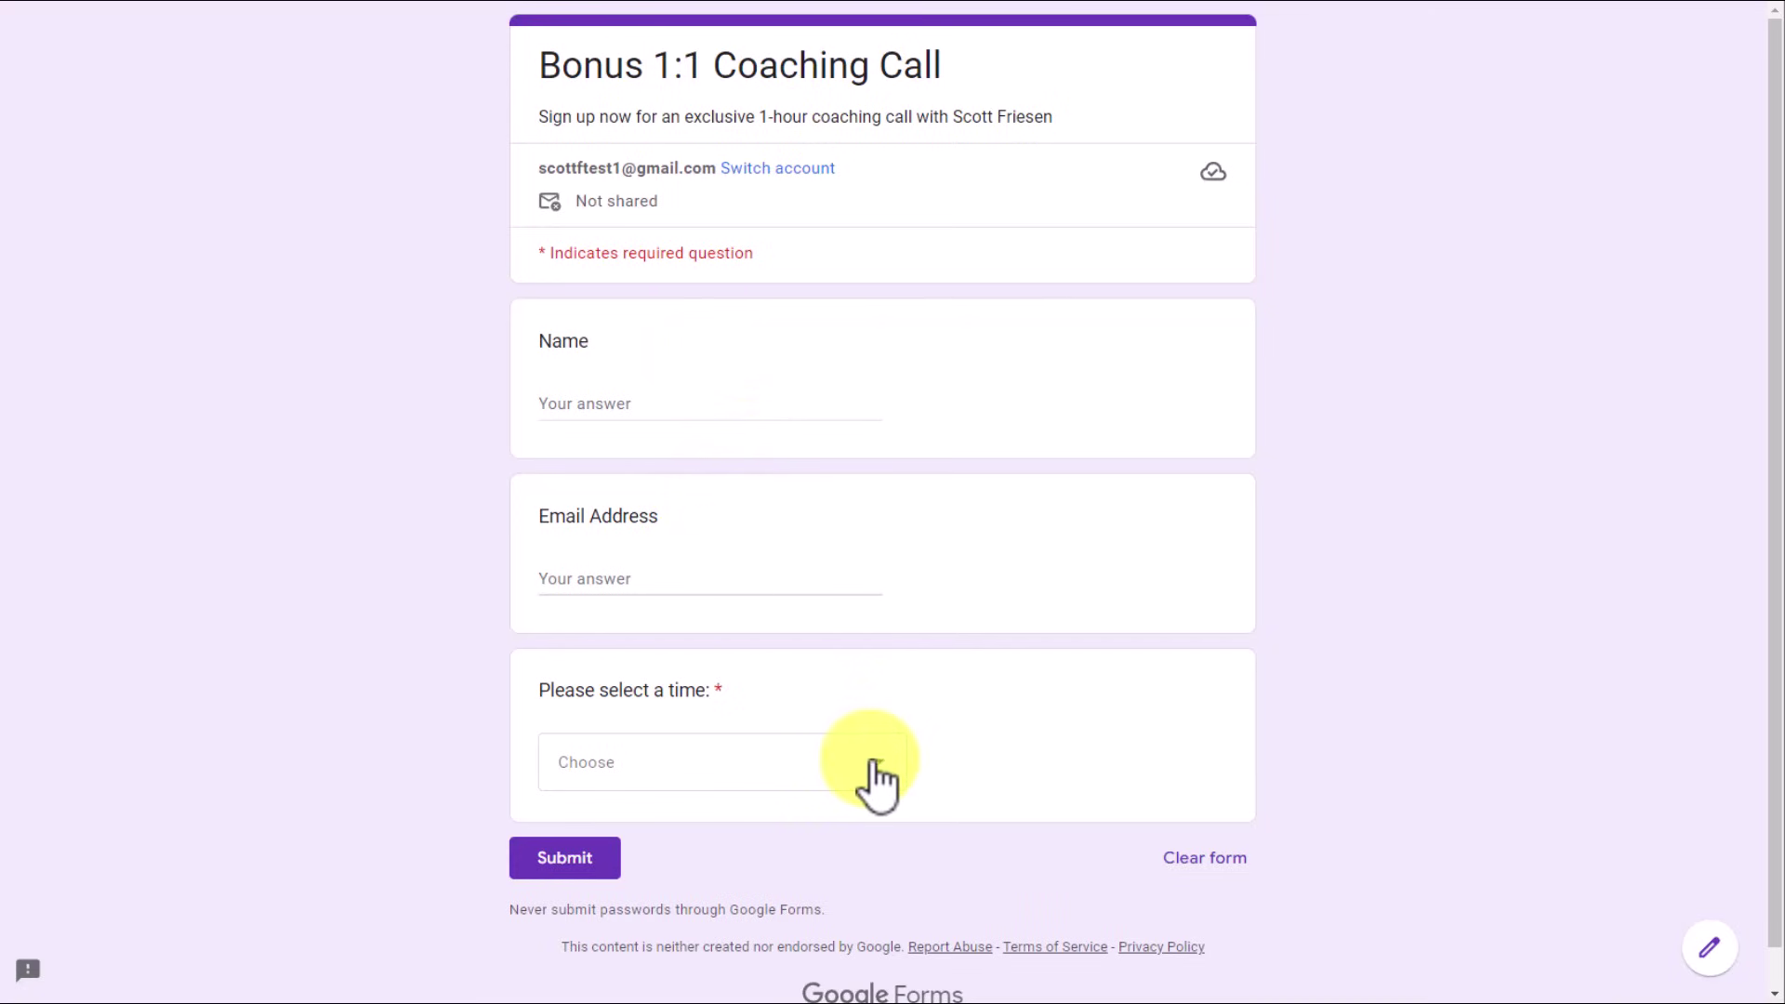
left_click(840, 771)
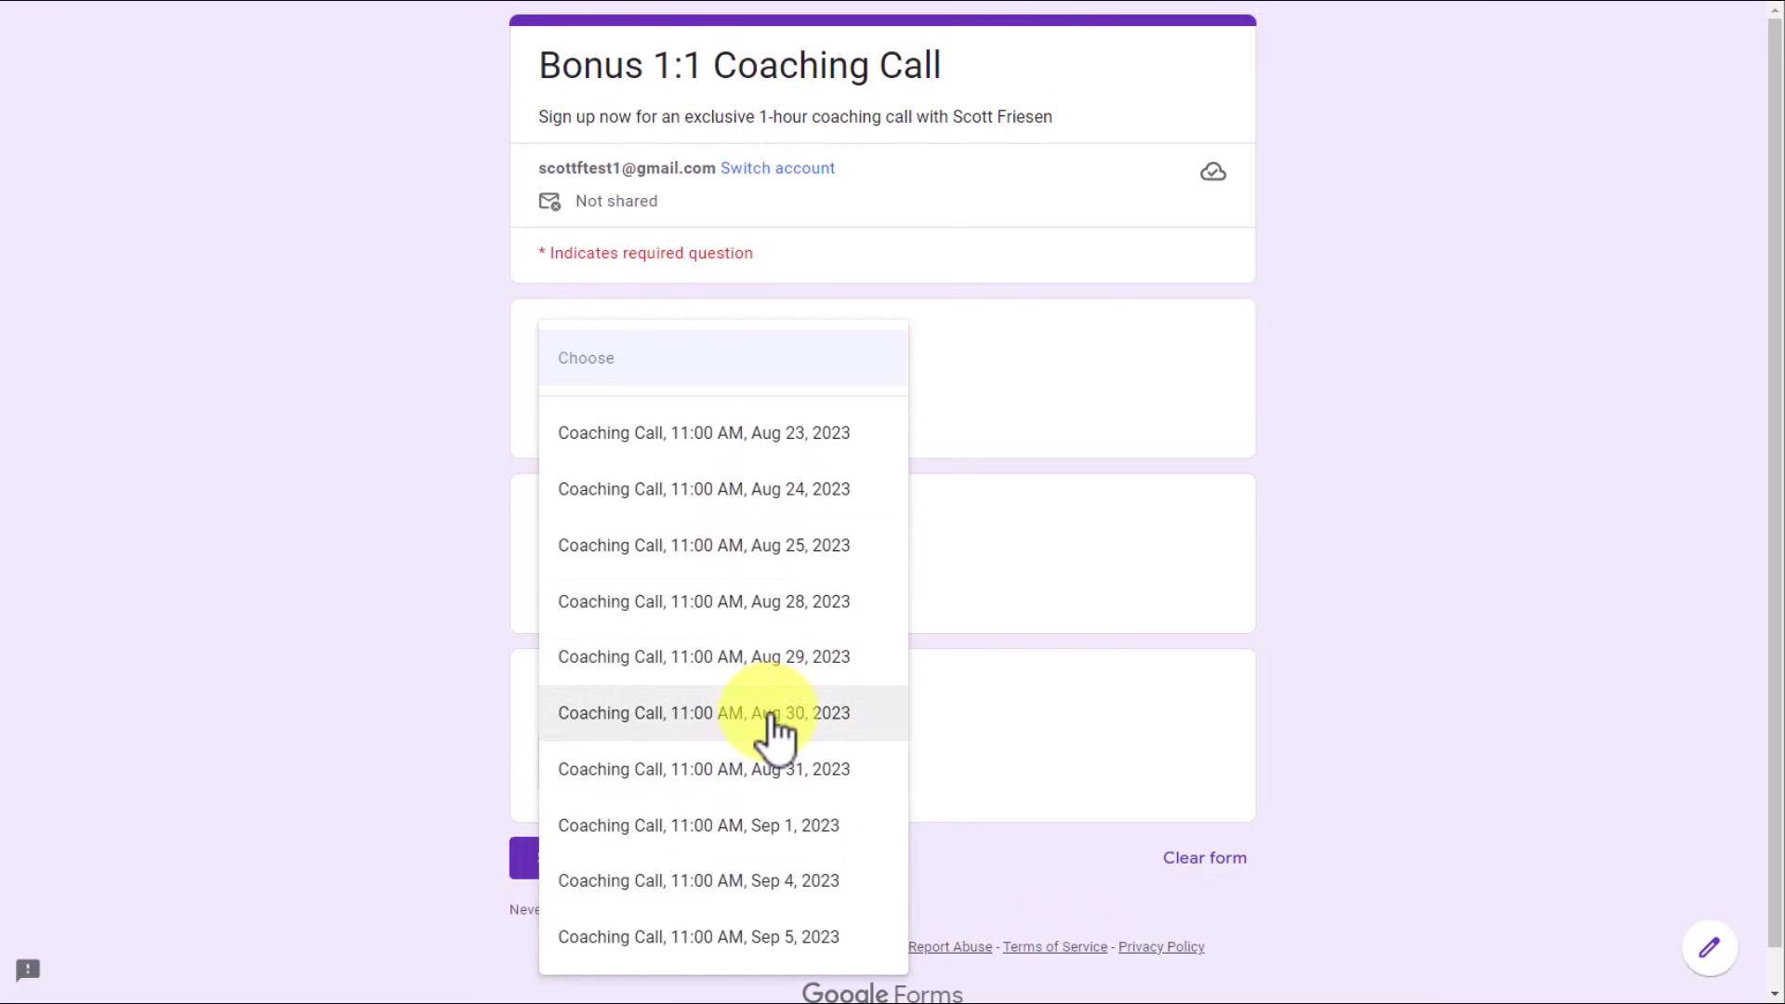
left_click(716, 495)
left_click(551, 863)
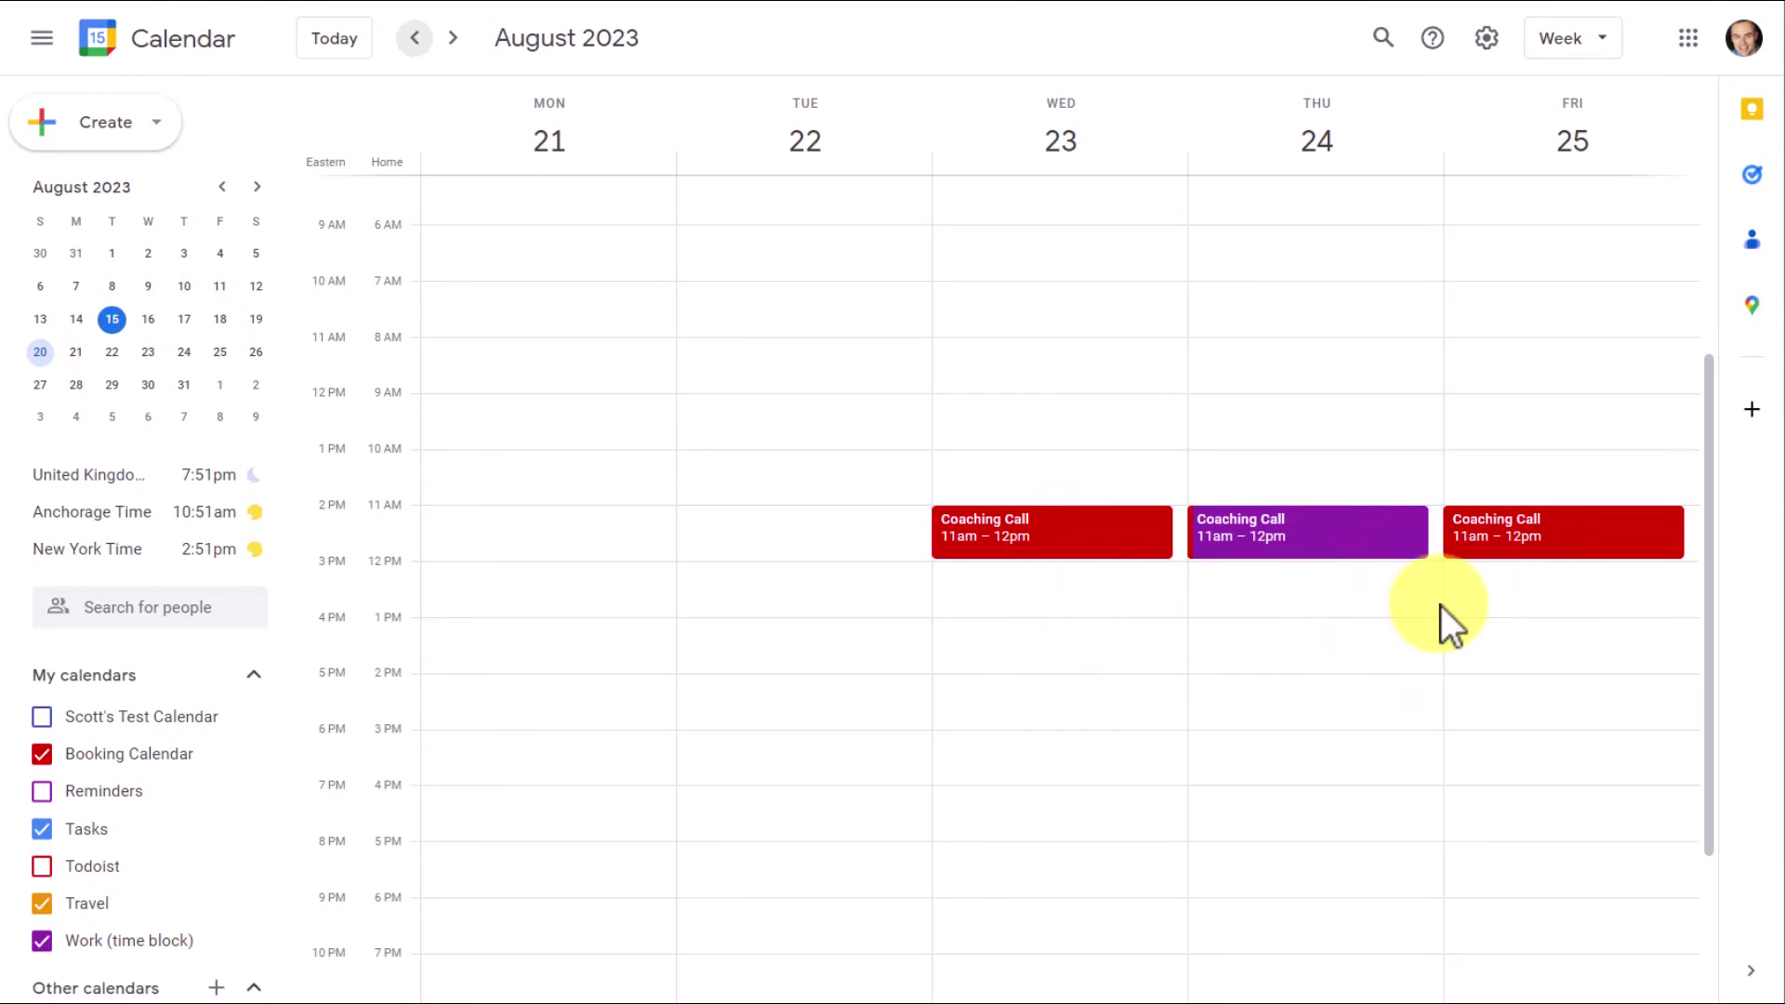
Step: Open the Thursday Aug 24 Coaching Call details showing the awaiting form-booked guest
left_click(1335, 546)
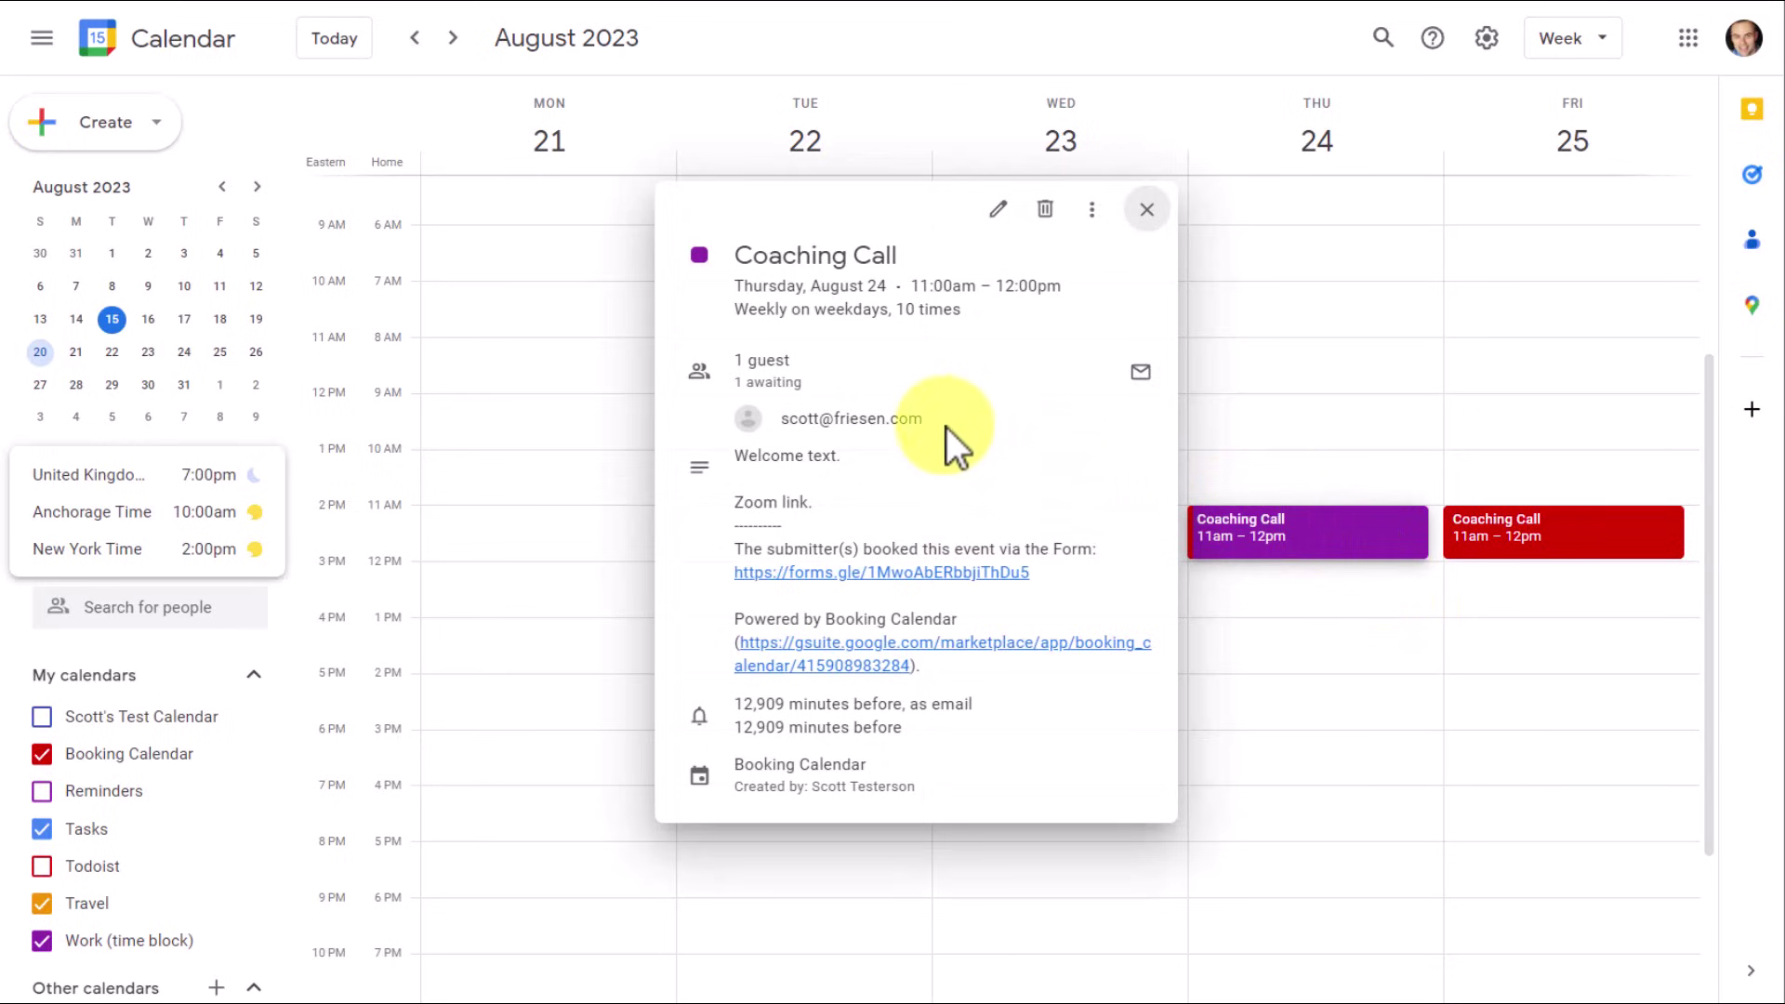
mouse_move(941, 420)
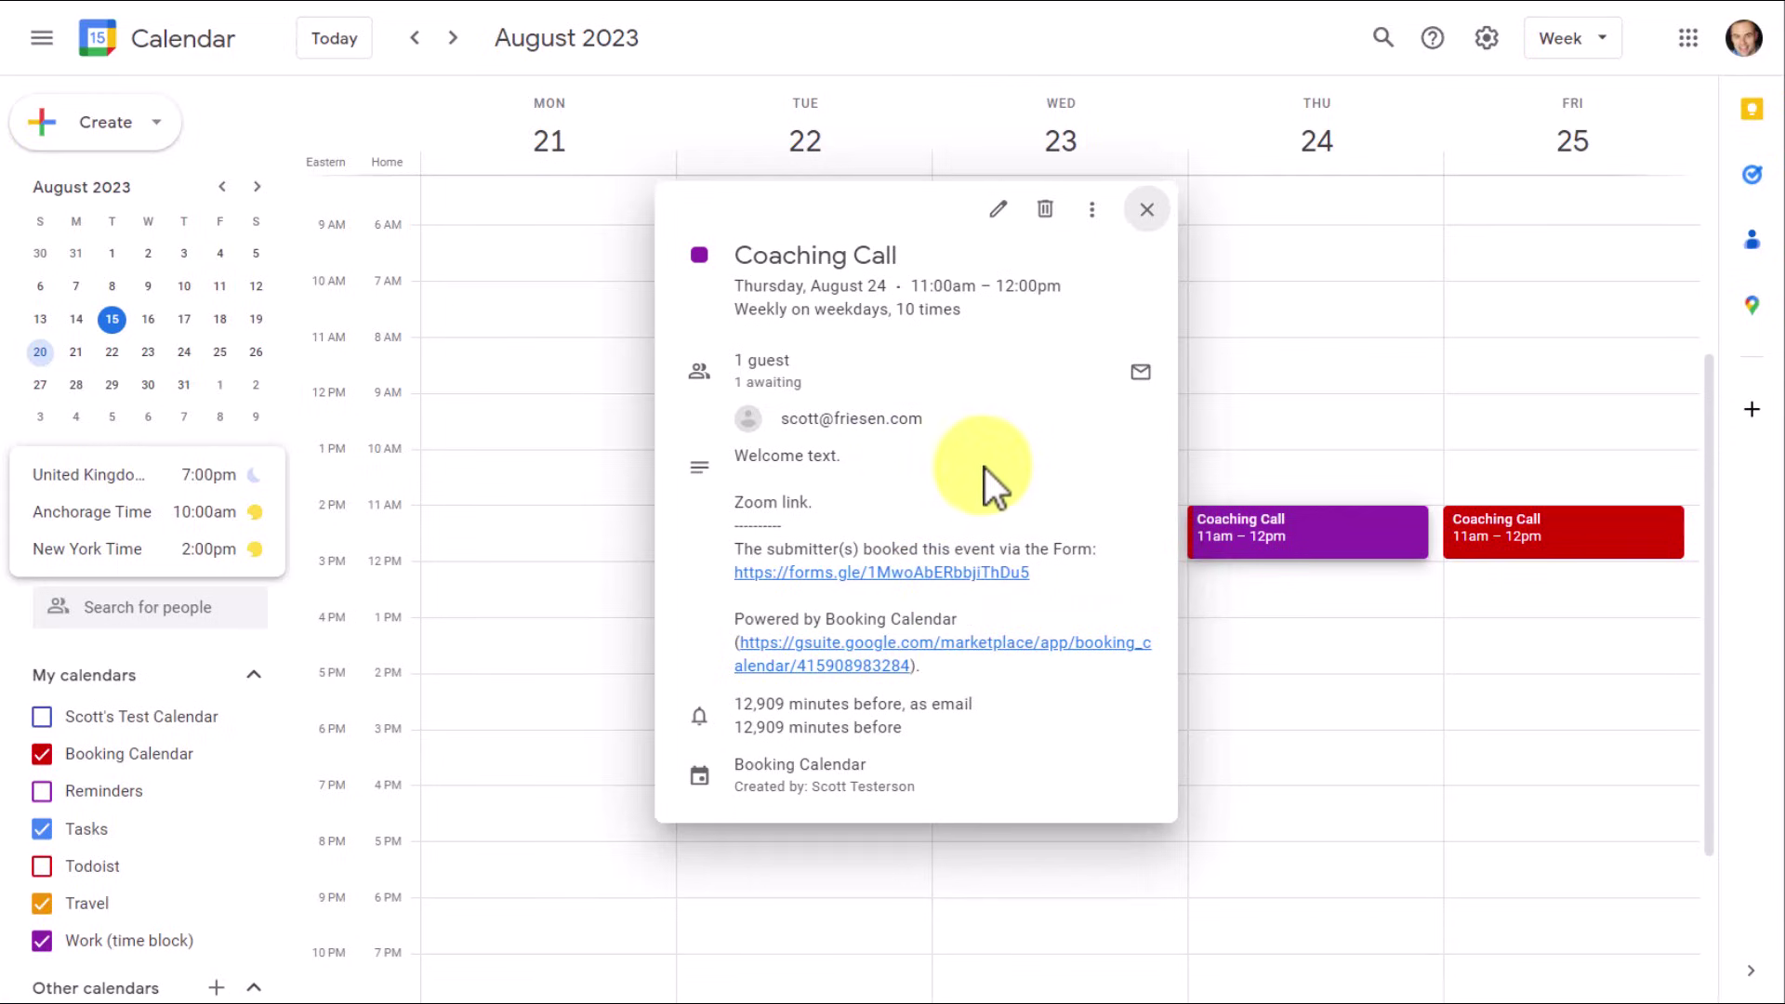
Step: Close the event popup and confirm the form's time dropdown no longer offers Aug 24
left_click(1139, 212)
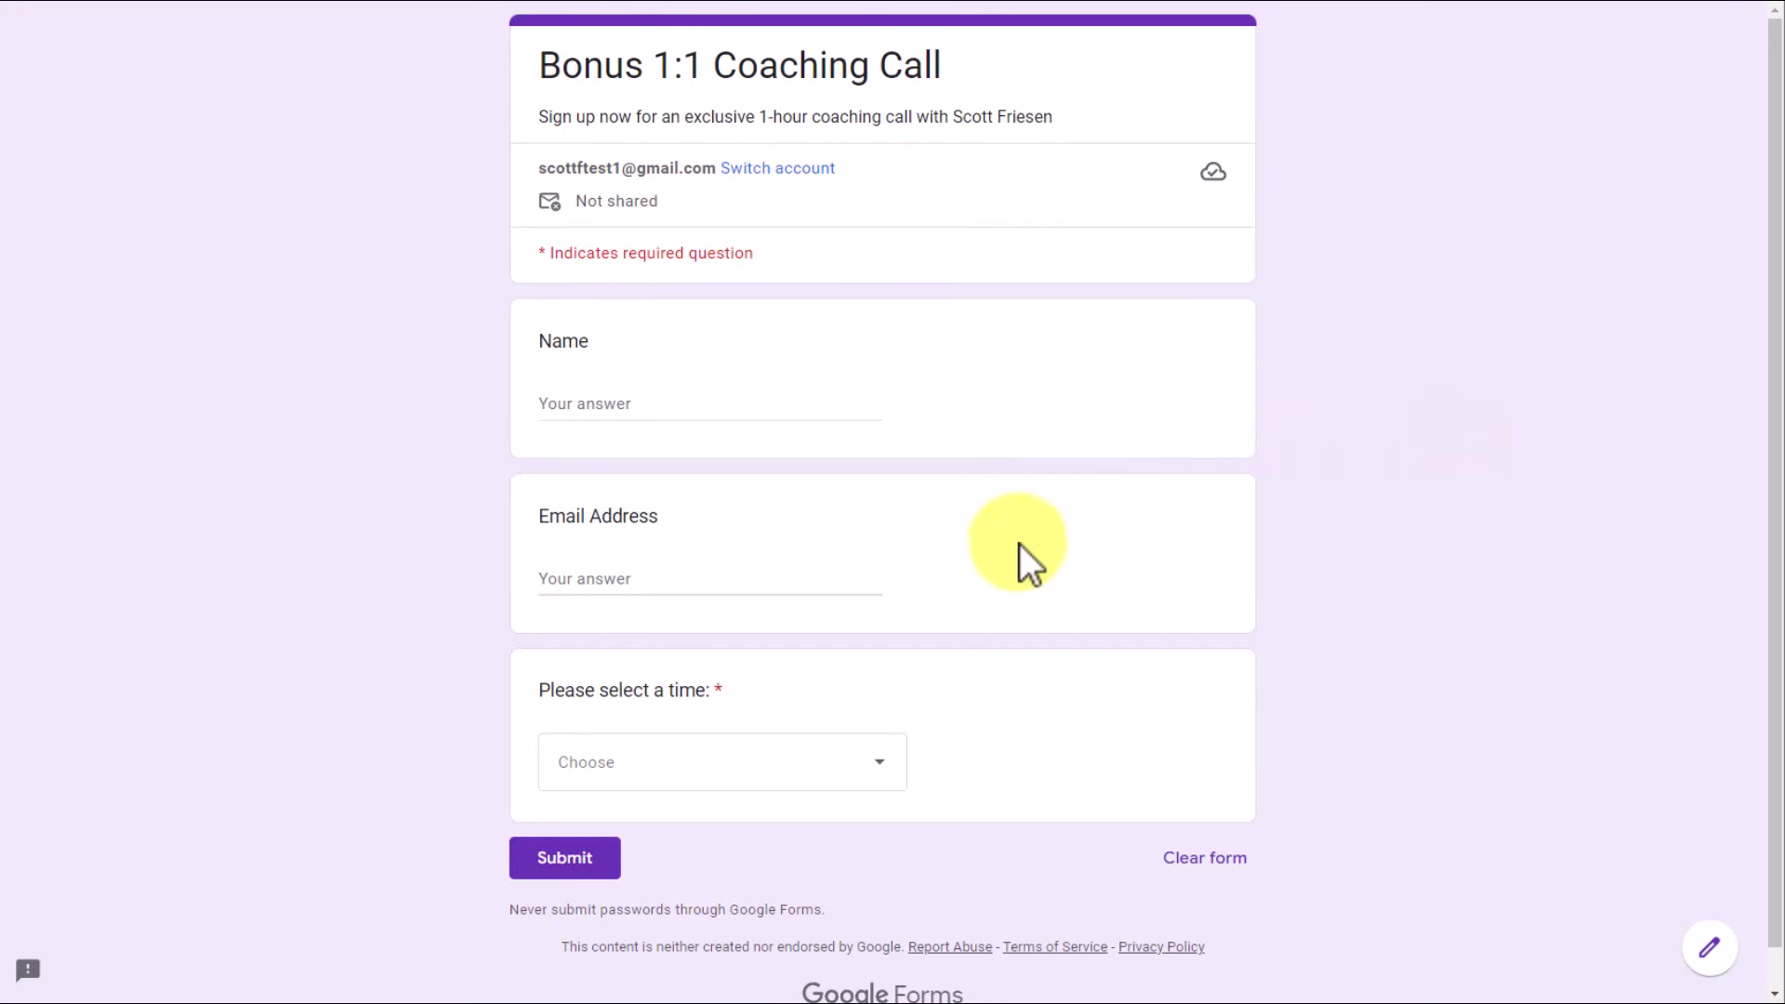
left_click(734, 779)
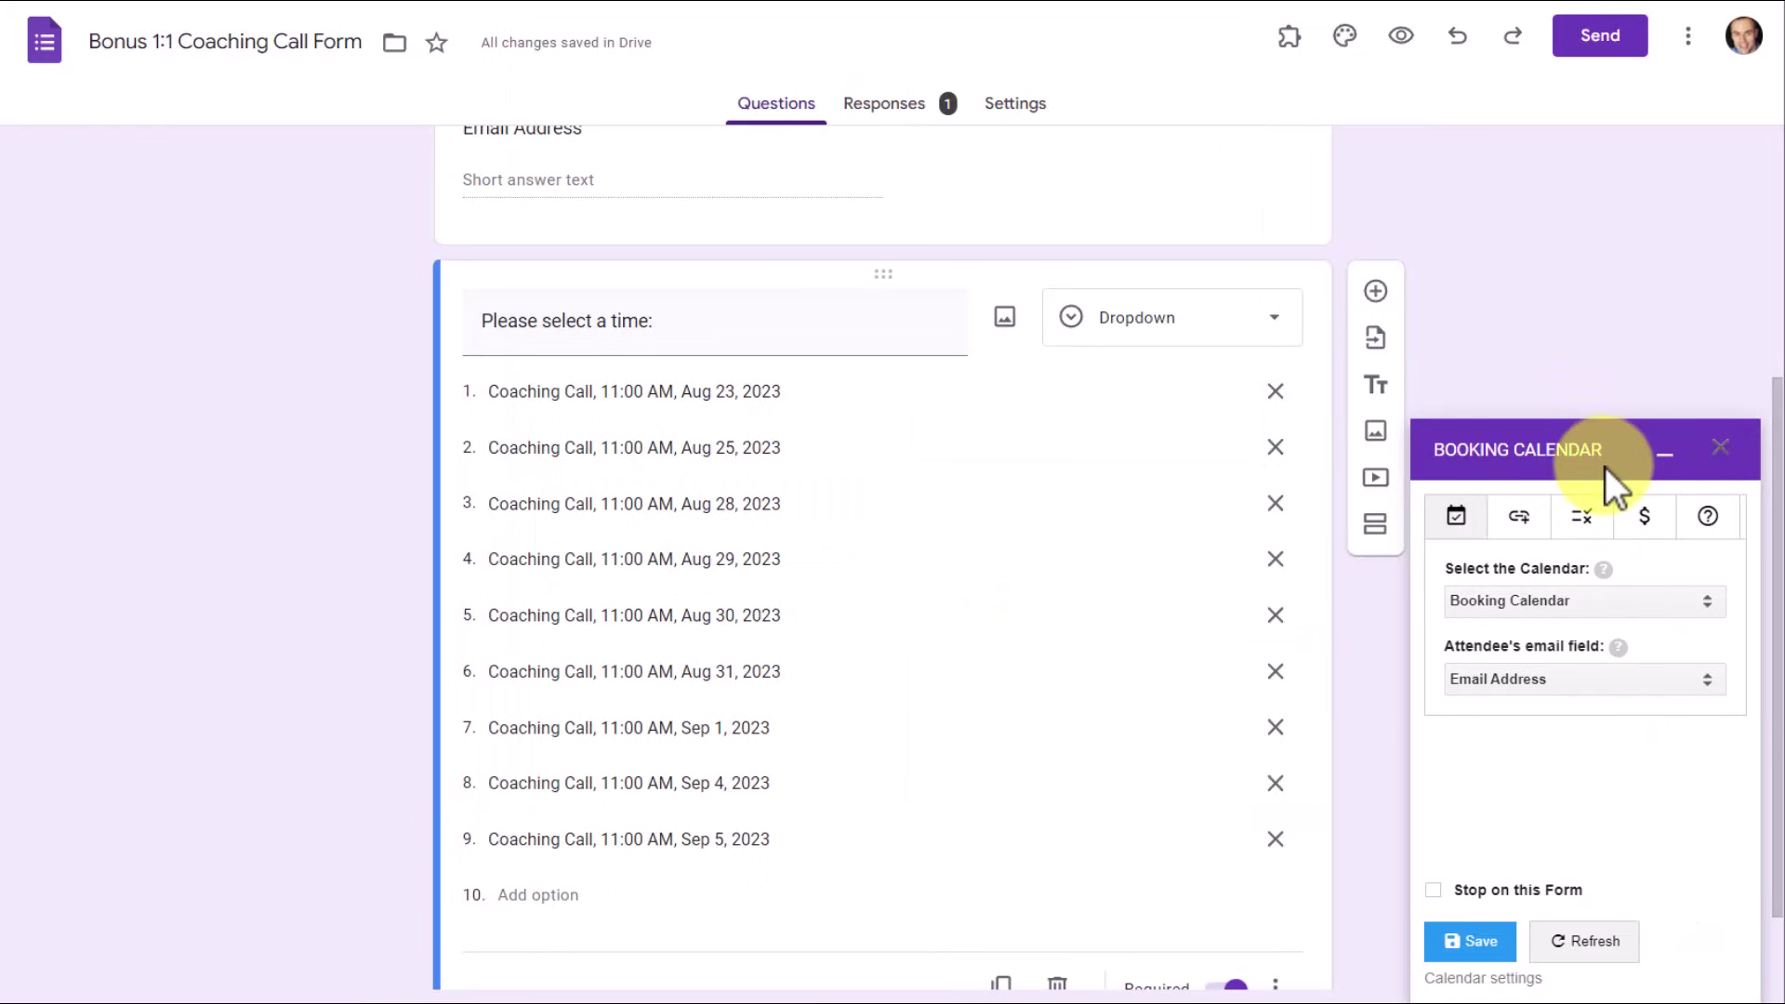
Step: Save Booking Calendar sync settings with Skip nearing events 10 and Maximum slots 5
left_click(1582, 516)
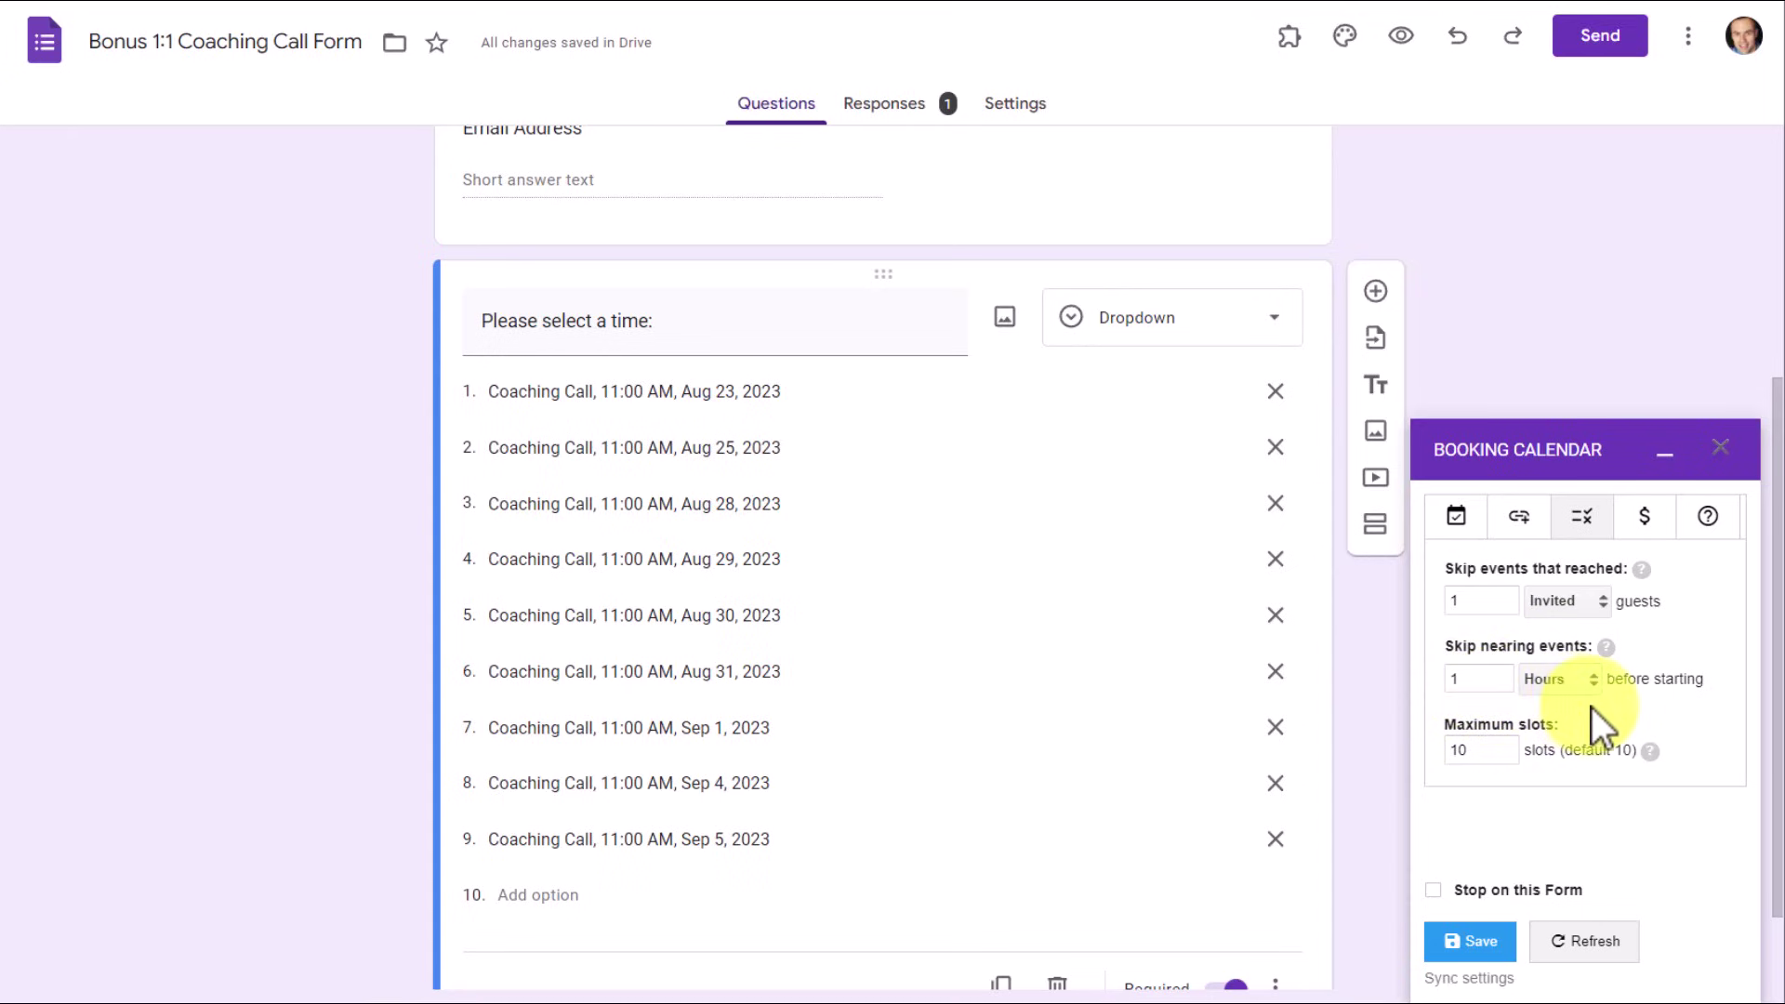
double_click(1472, 682)
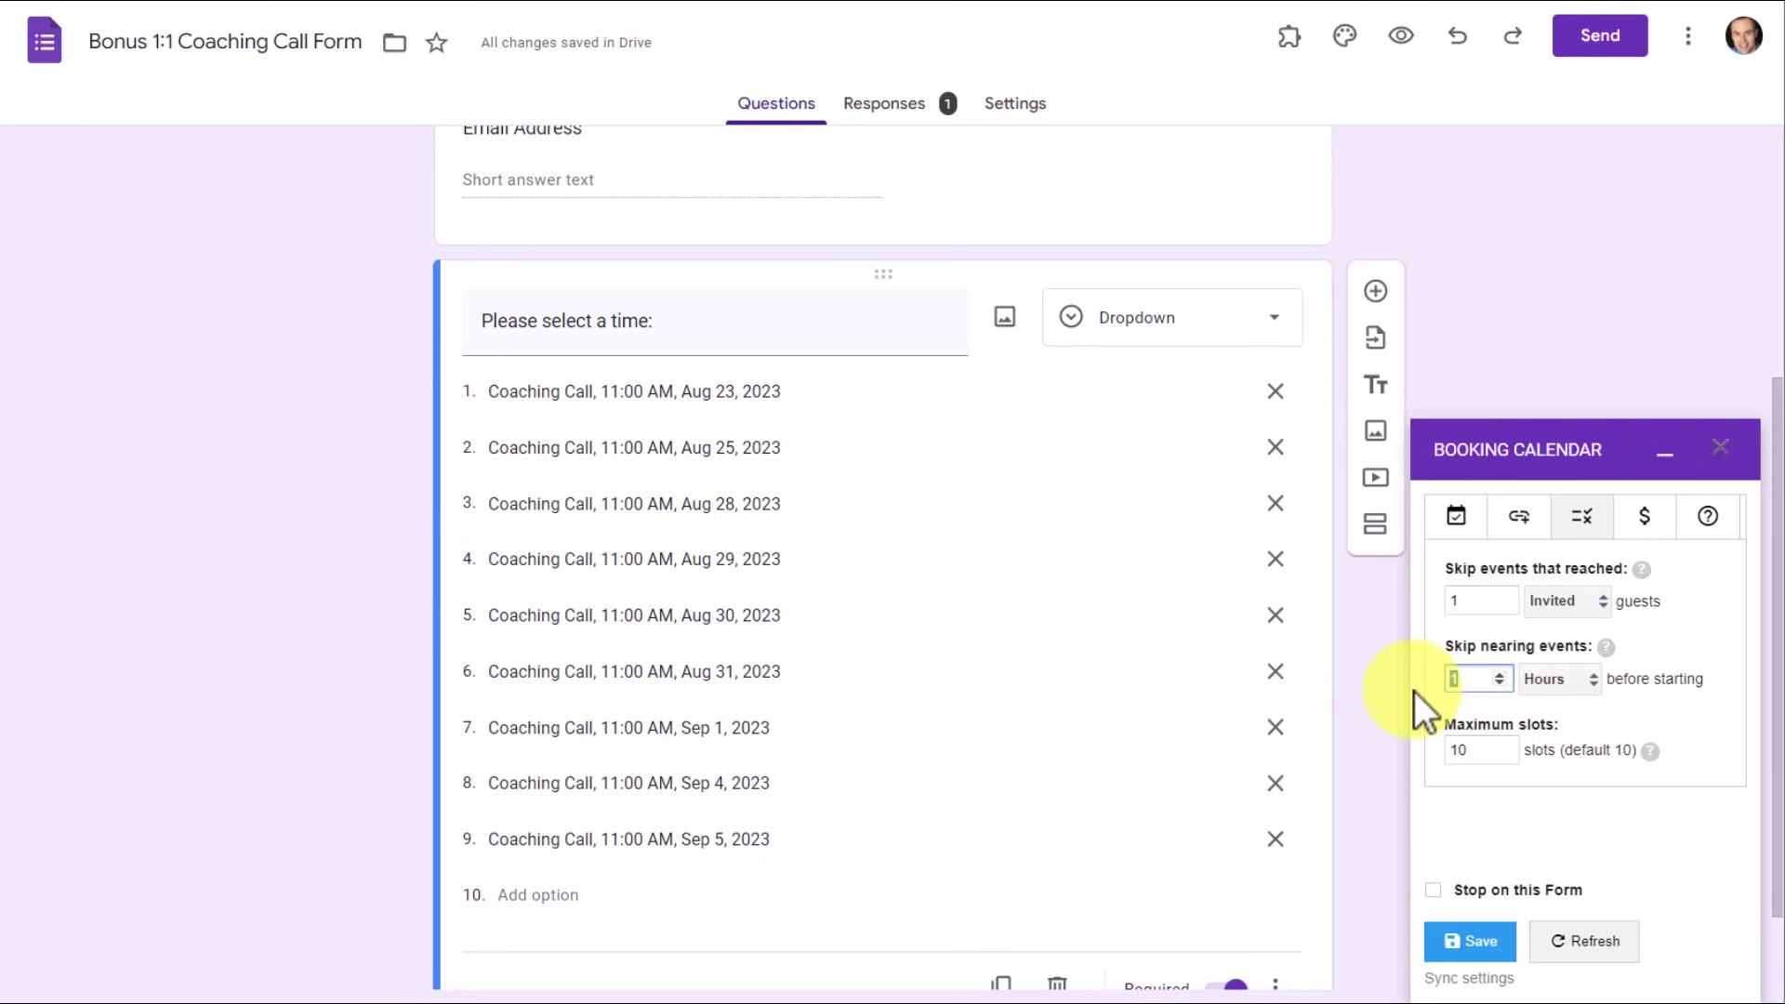
type("10")
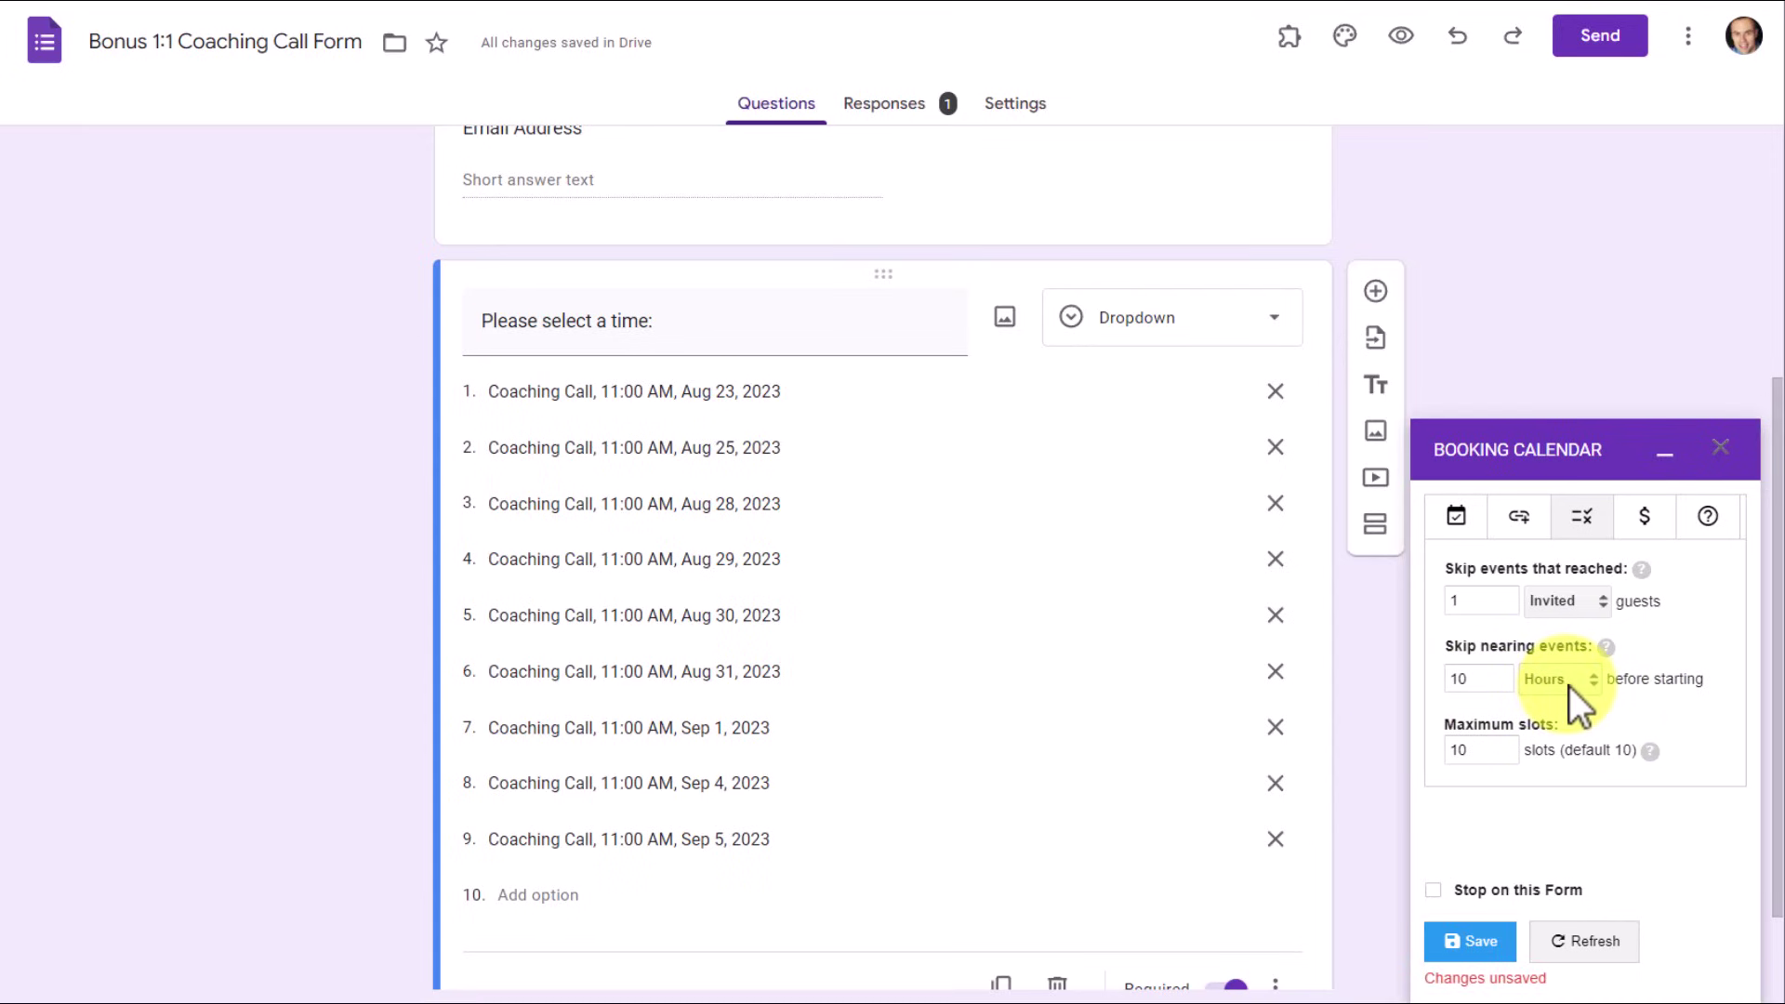
double_click(1480, 751)
type("5")
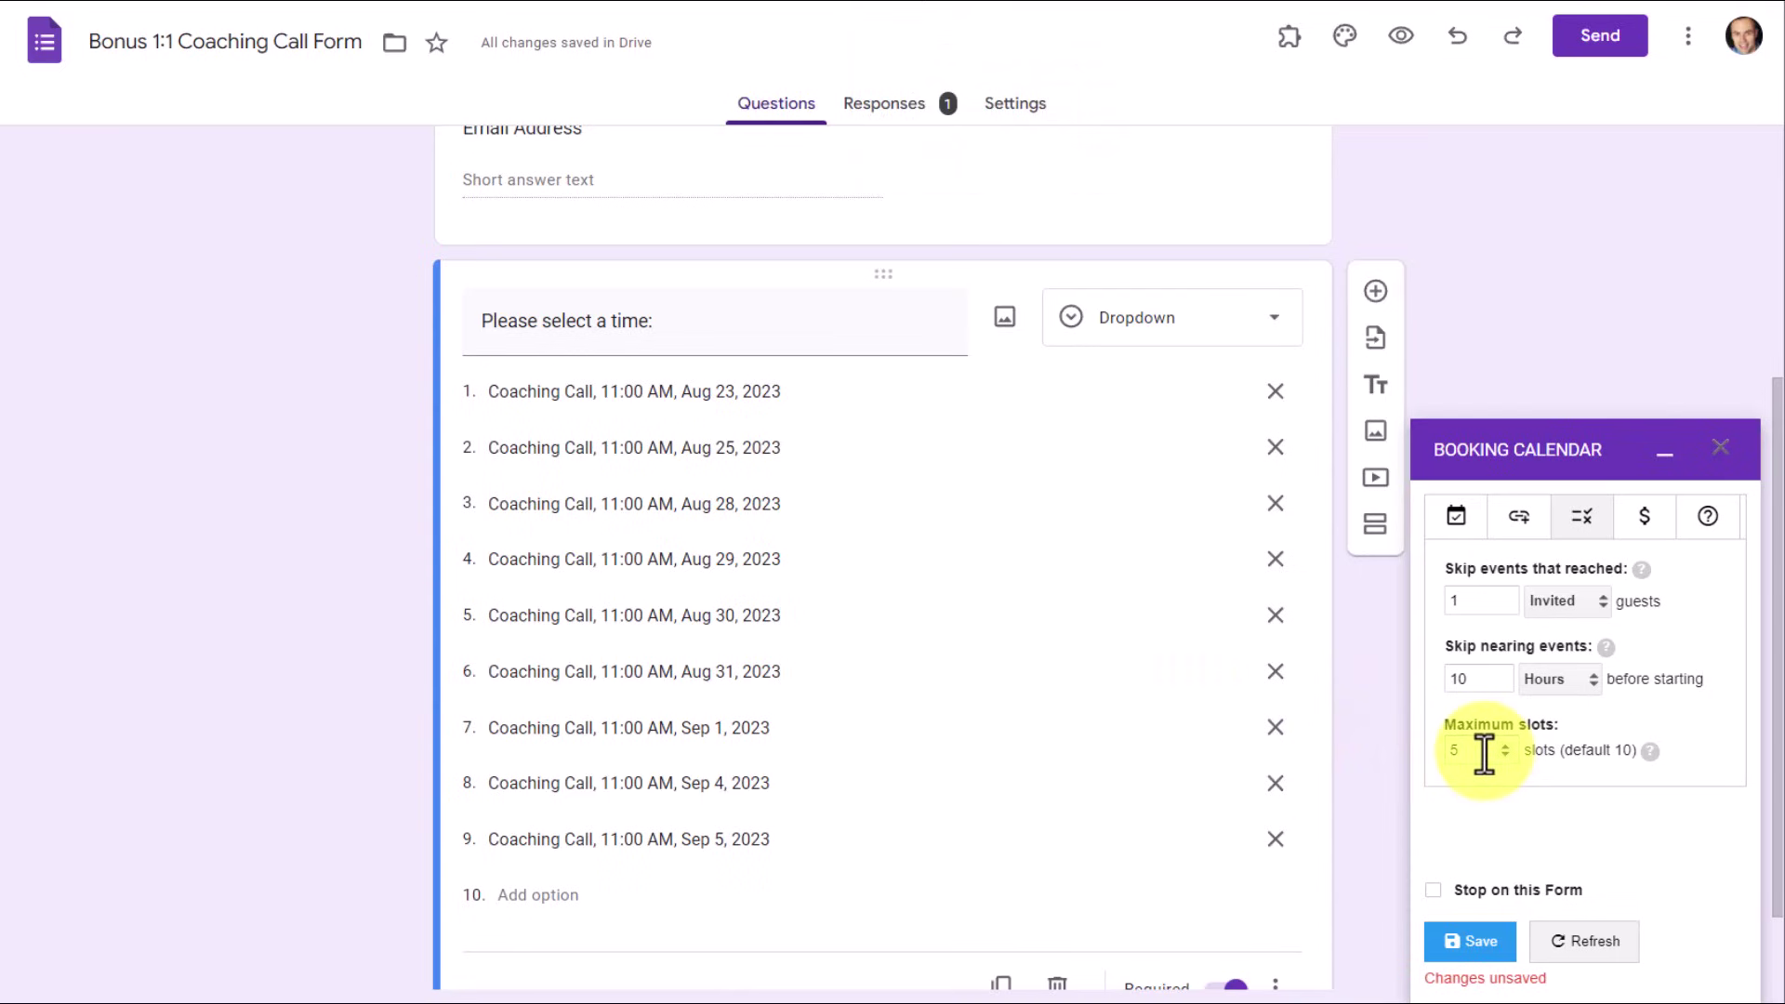
left_click(1477, 942)
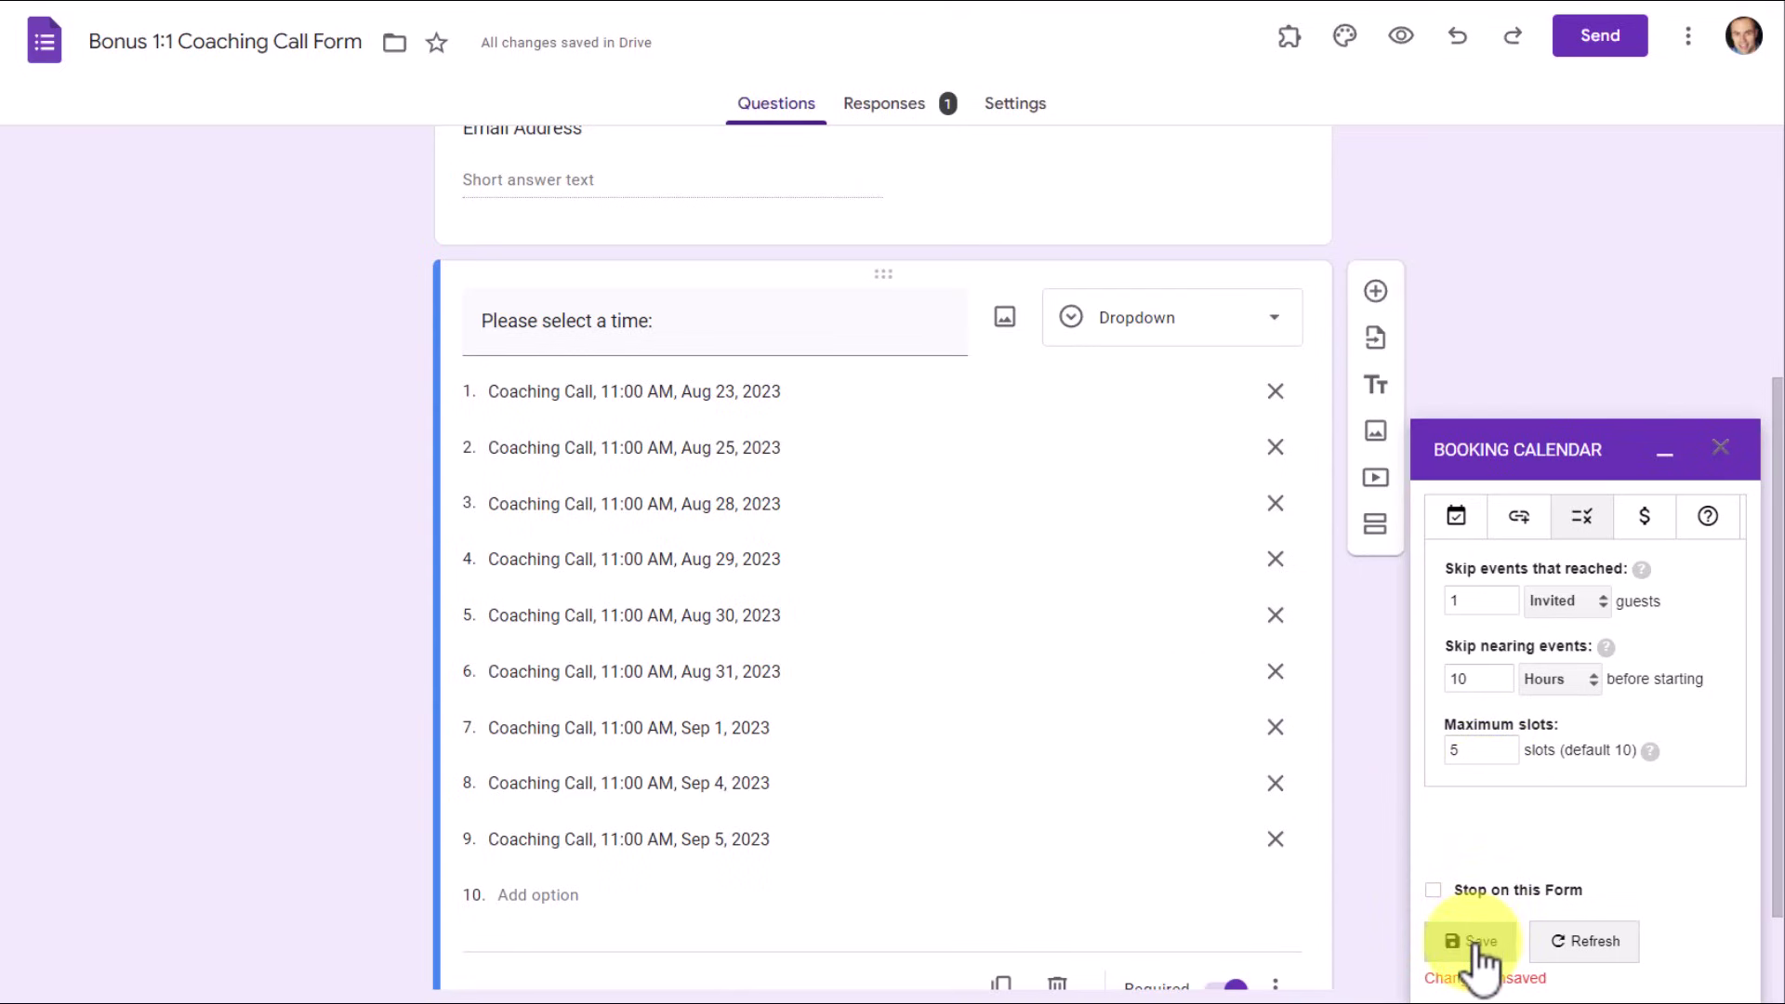
left_click(1474, 944)
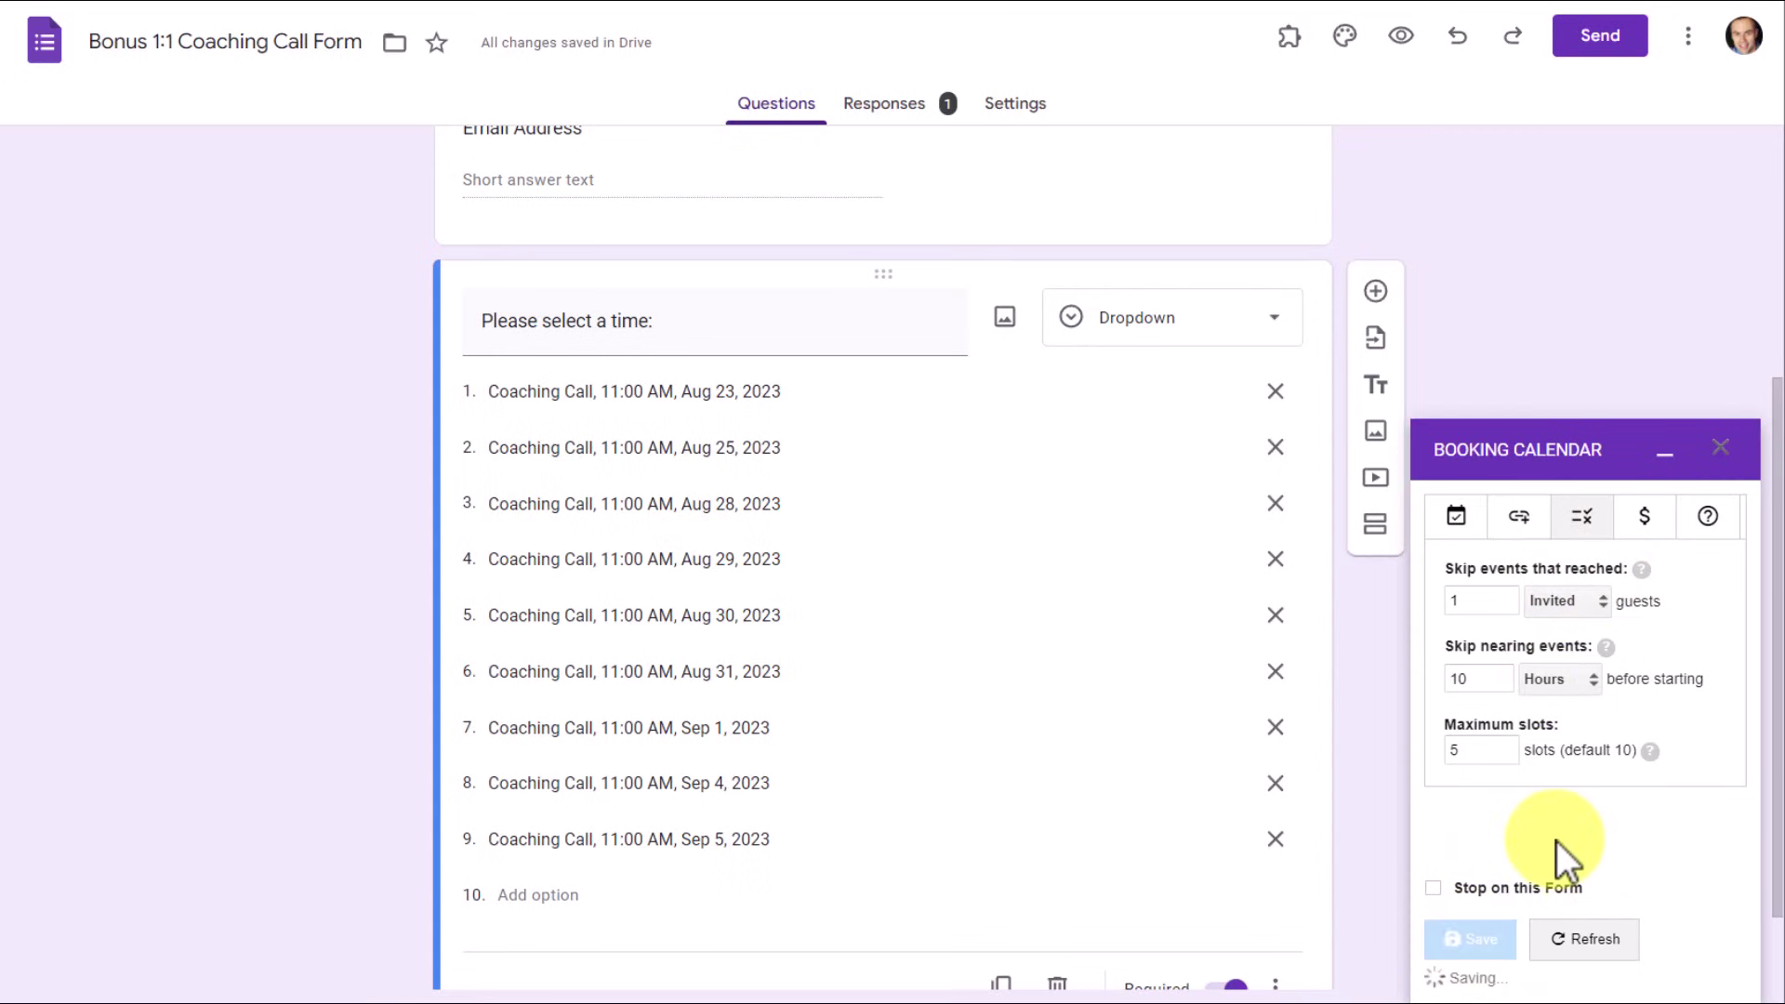